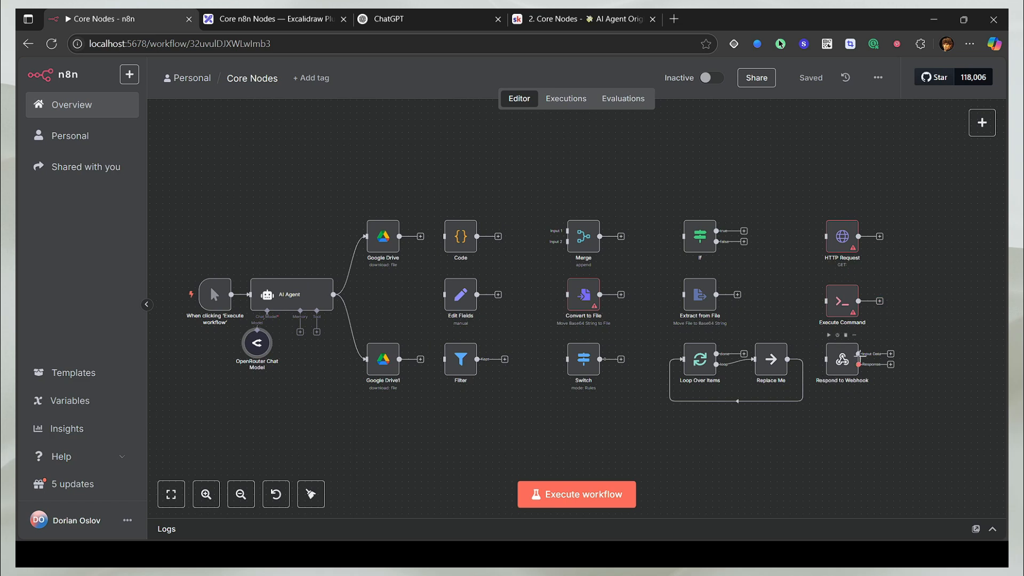
Step: Browse the Data transformation nodes in the node catalogue and view the Crypto node's parameters, then return to the canvas
click(858, 354)
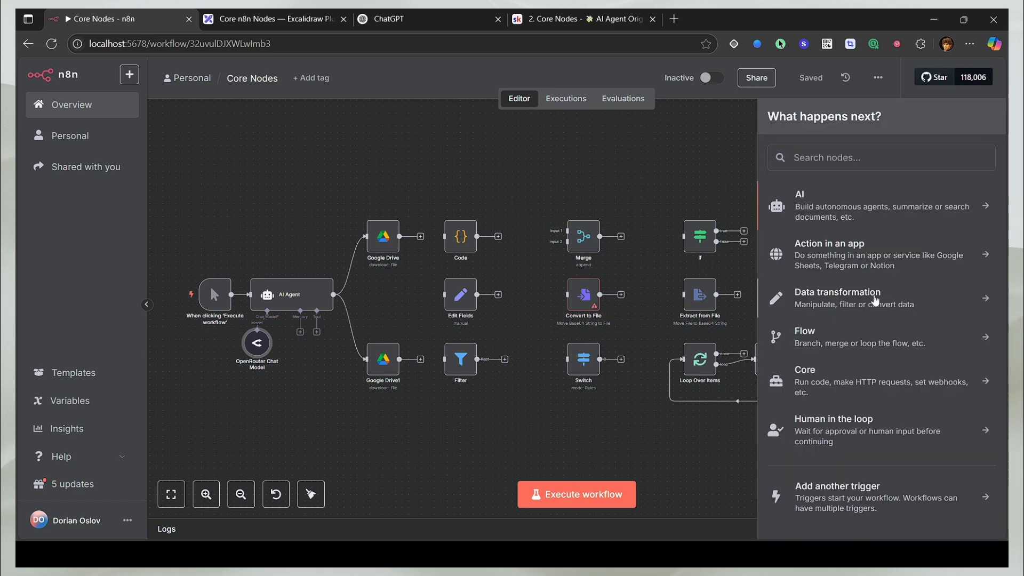
click(875, 299)
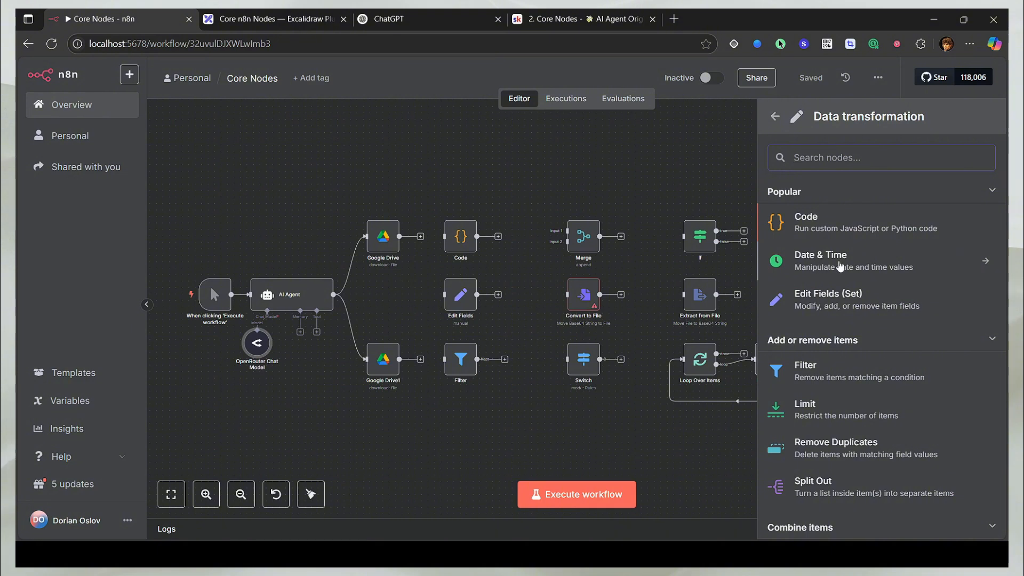
scroll(840, 265, down, 3)
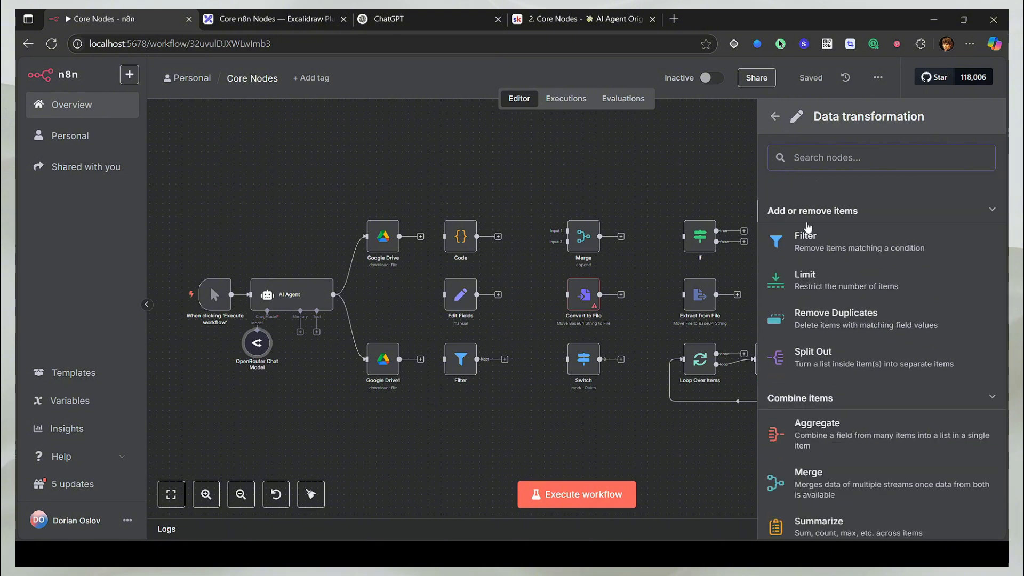
scroll(805, 214, down, 5)
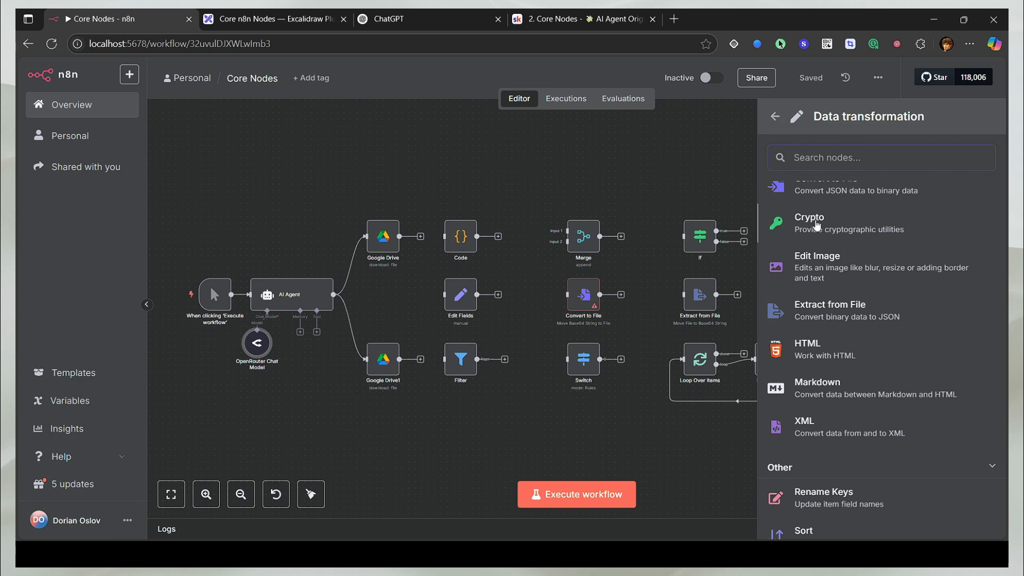
click(922, 223)
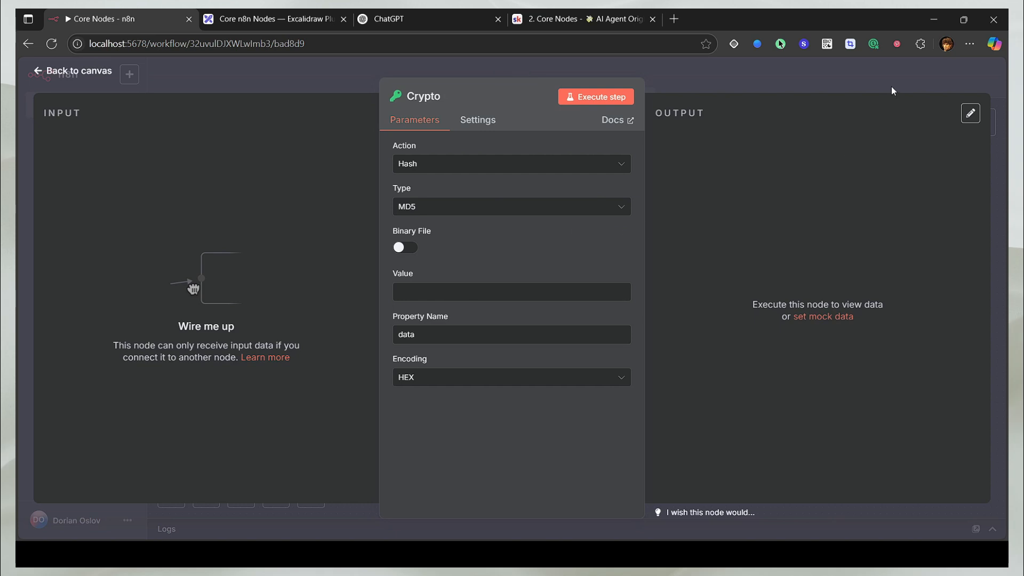
click(846, 80)
click(811, 77)
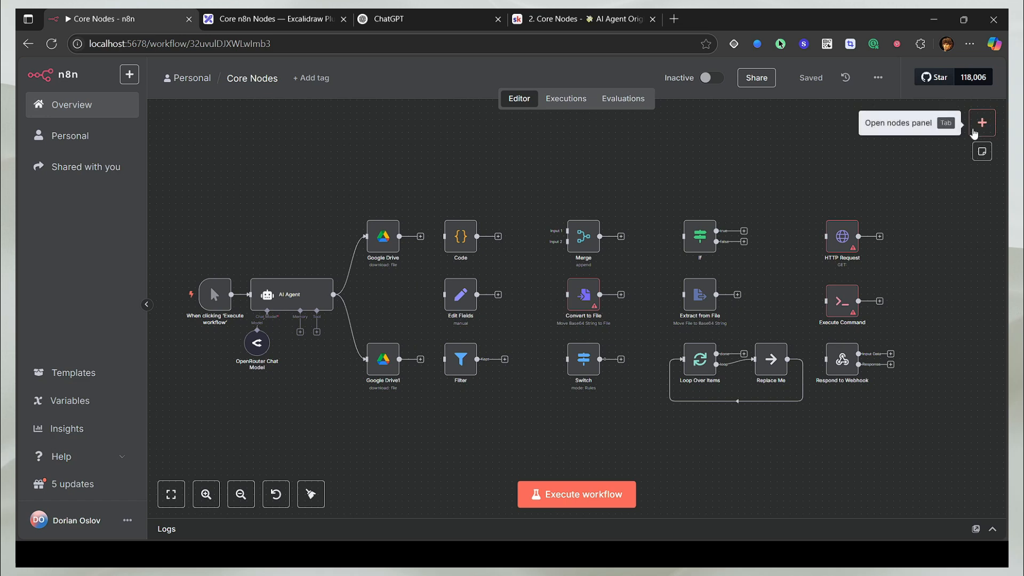
Step: Delete the two connections from the AI Agent to the Google Drive and Google Drive1 nodes
drag(595, 310, 611, 302)
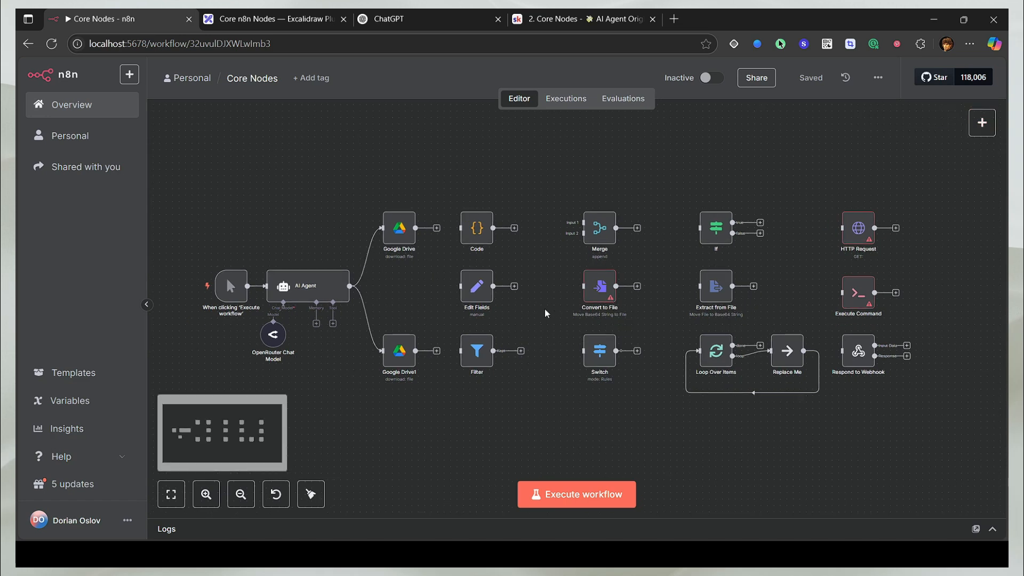
scroll(398, 307, up, 3)
drag(326, 286, 476, 300)
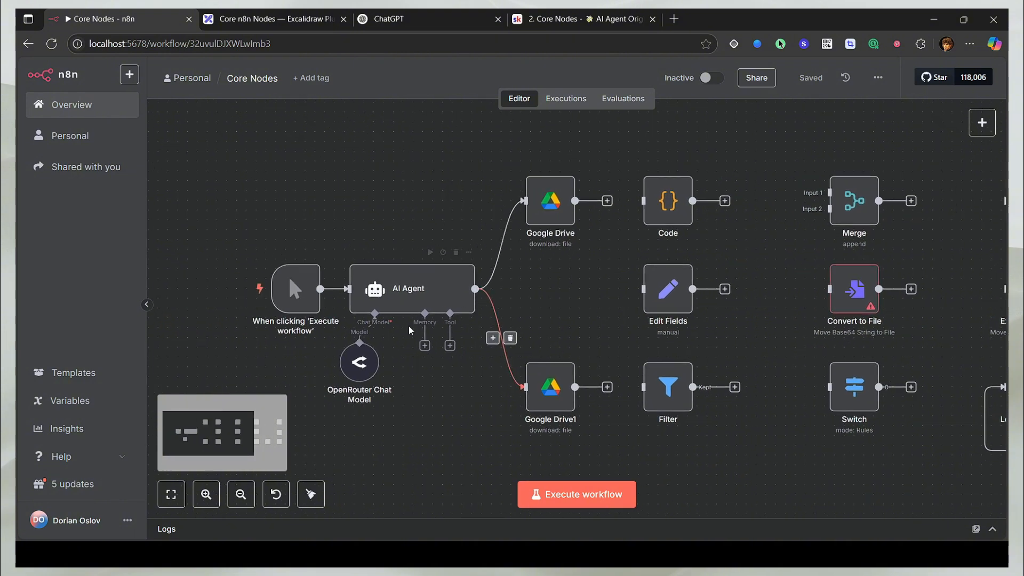
click(507, 243)
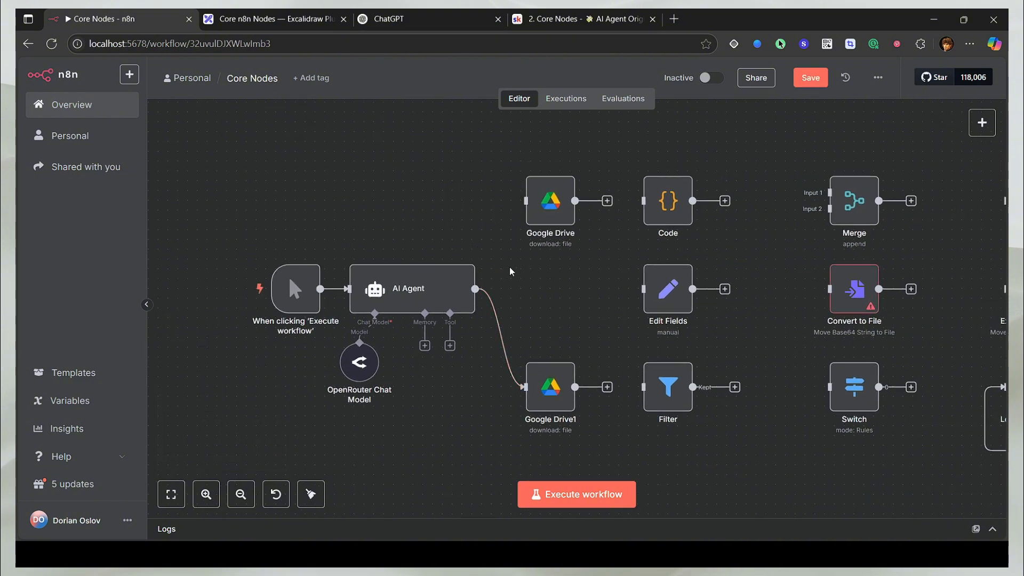
click(509, 339)
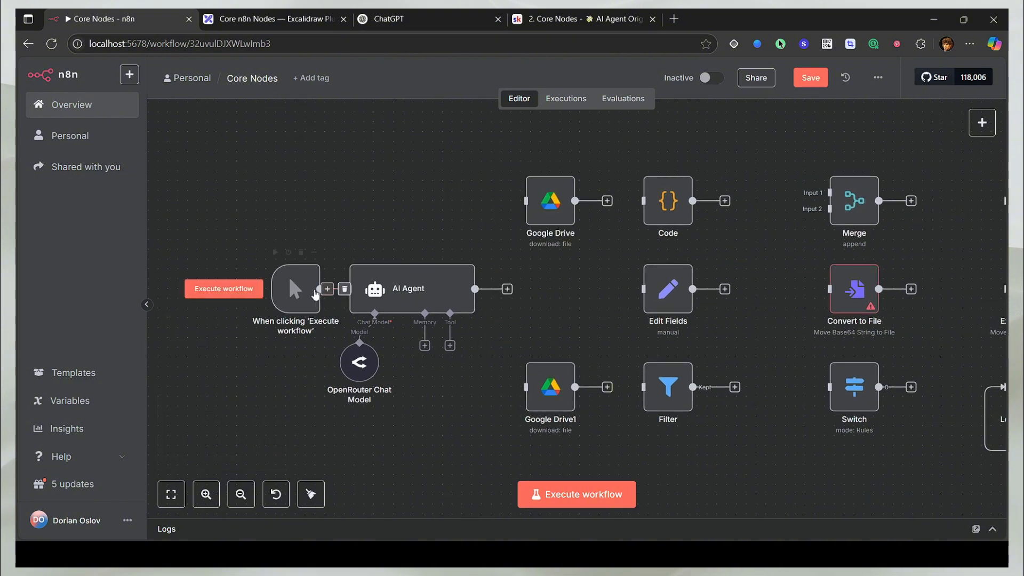
Step: Execute the AI Agent node with its ten-chapter story prompt and save the workflow
double_click(439, 298)
click(596, 98)
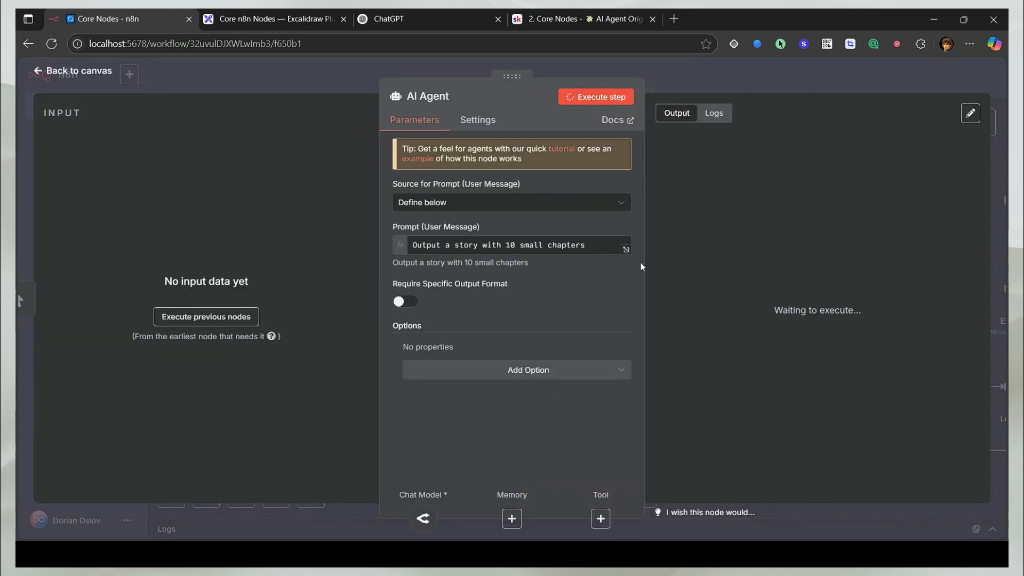
click(701, 78)
key(ctrl+s)
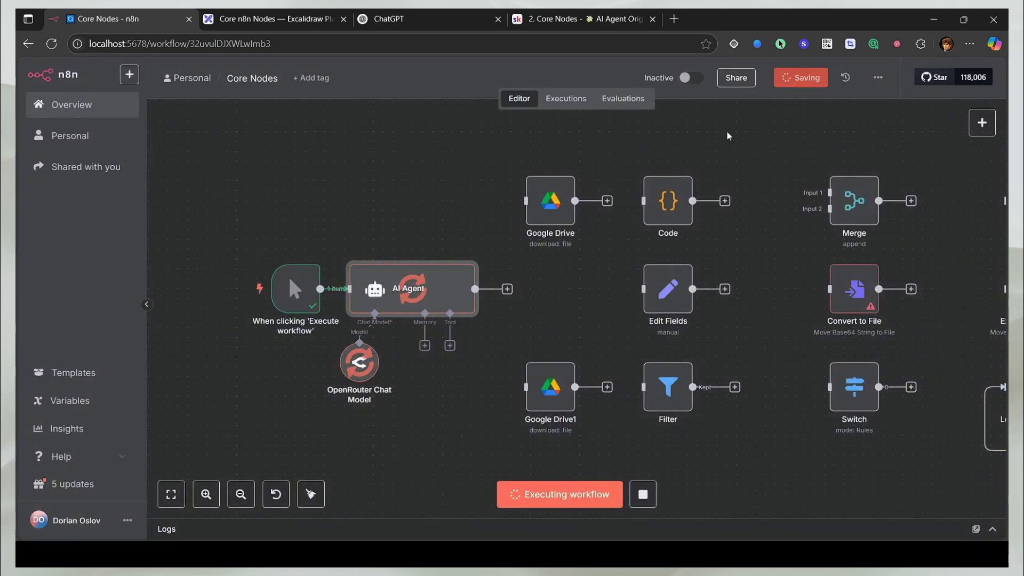
Step: Examine the AI Agent's generated story in Table view through its last chapter
scroll(757, 300, down, 3)
drag(678, 304, 393, 343)
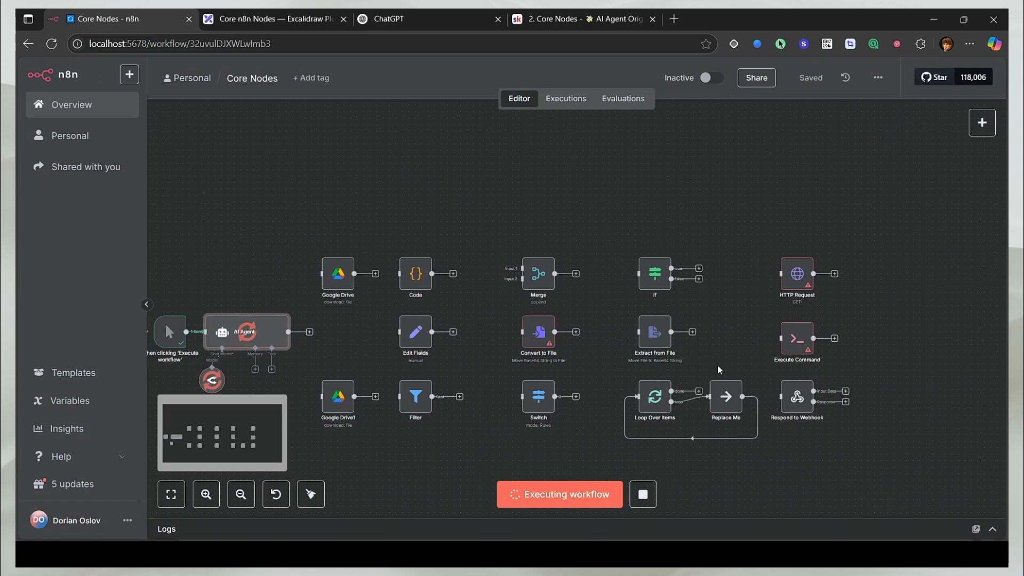
drag(496, 356, 673, 345)
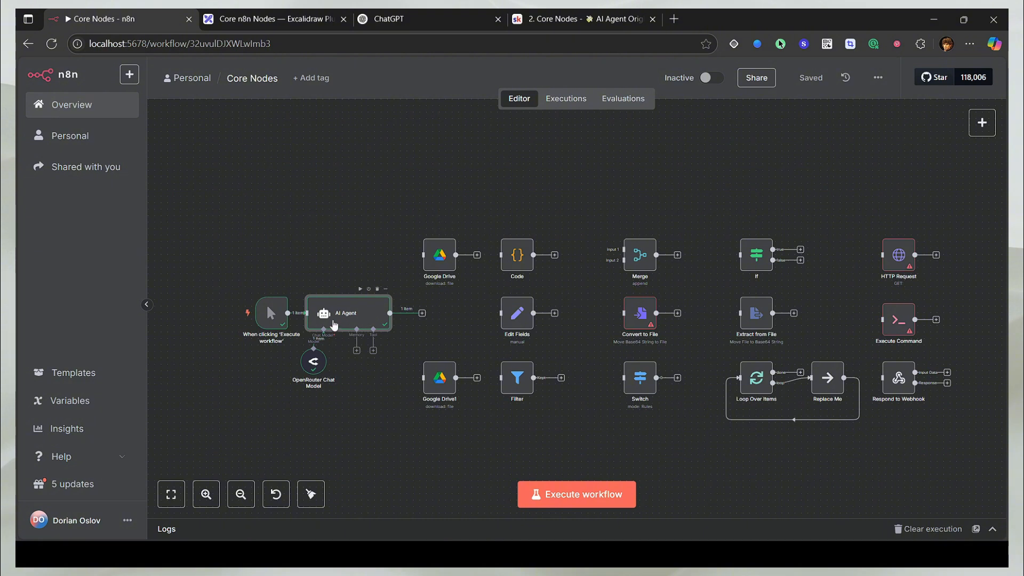
double_click(334, 331)
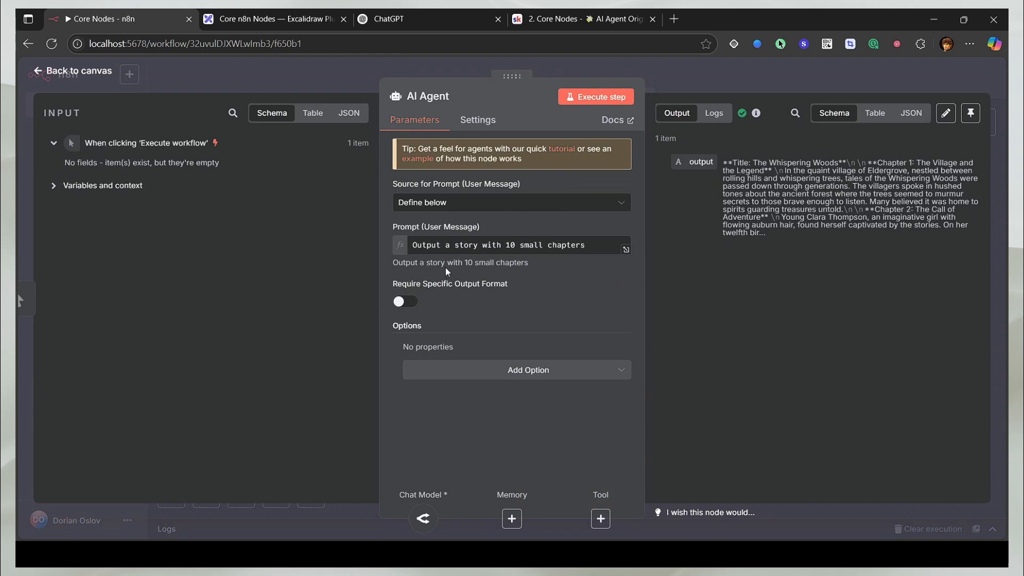
click(875, 112)
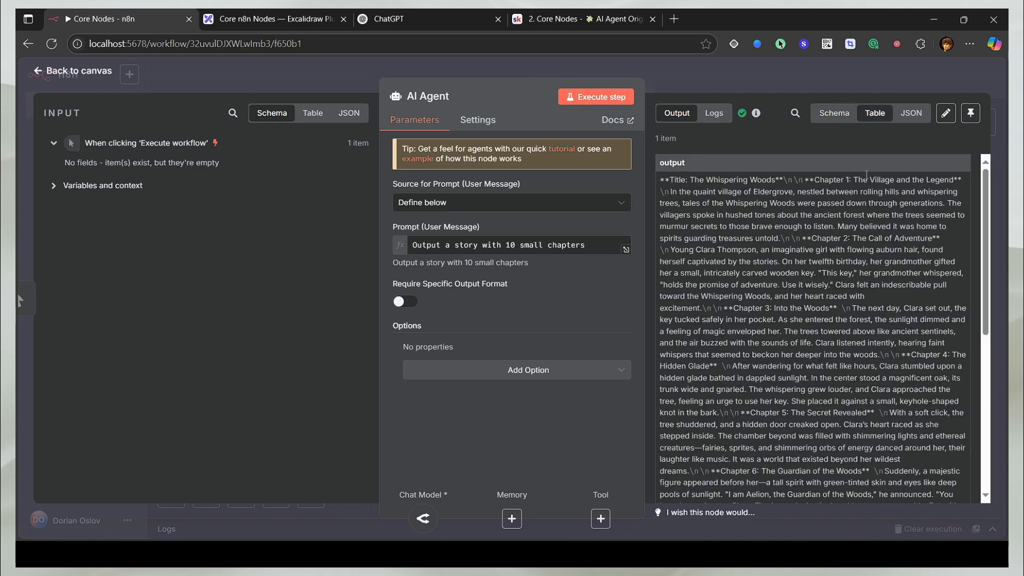
scroll(842, 284, down, 10)
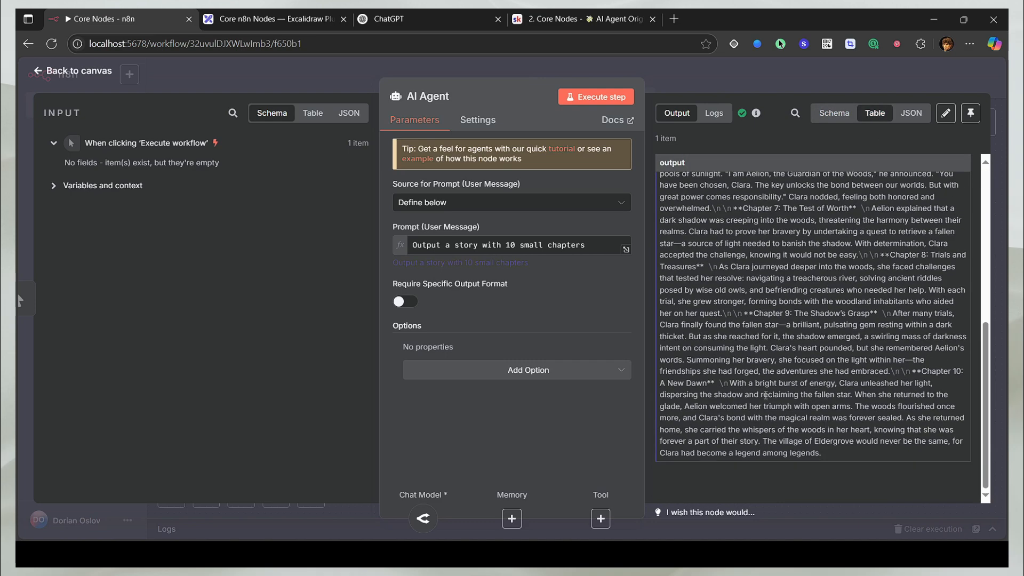
drag(746, 383, 841, 430)
click(697, 84)
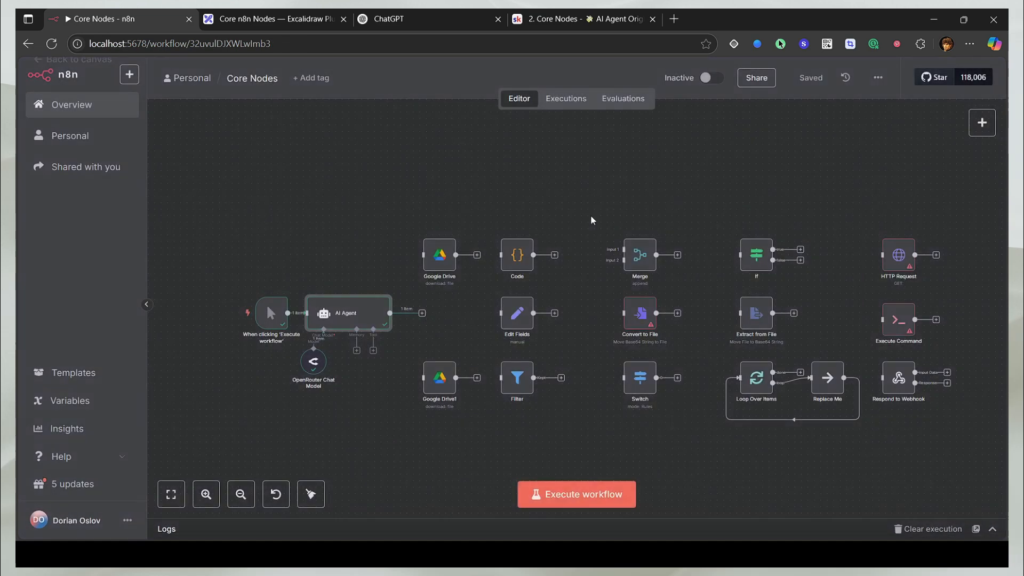
scroll(421, 341, up, 3)
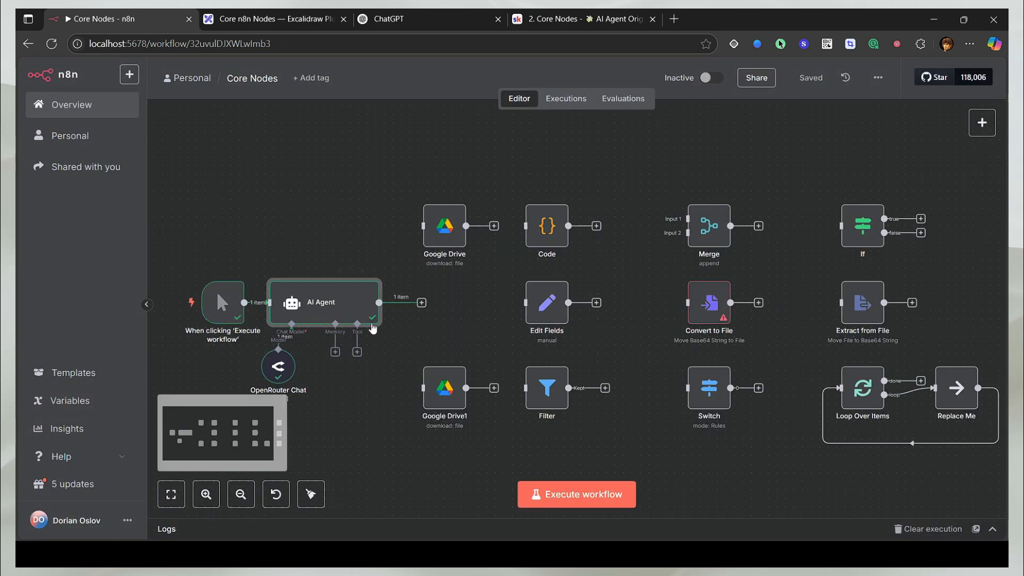
double_click(342, 312)
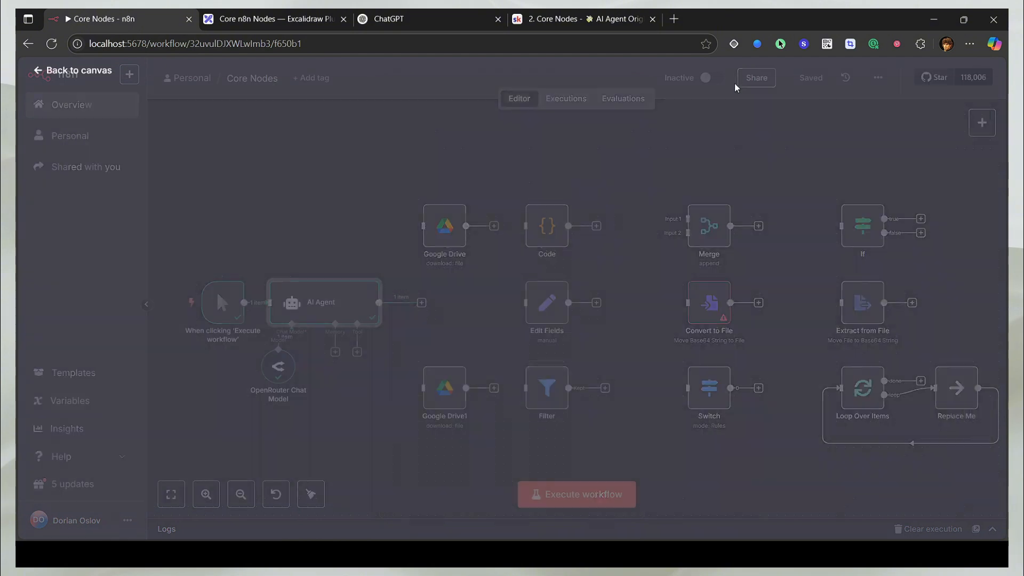
drag(787, 389, 575, 359)
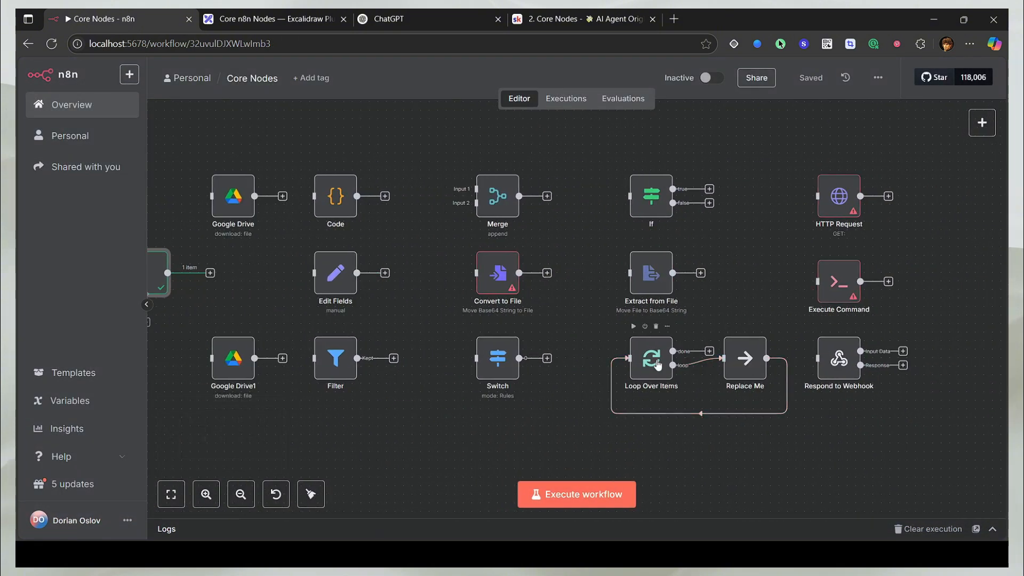
drag(658, 365, 807, 378)
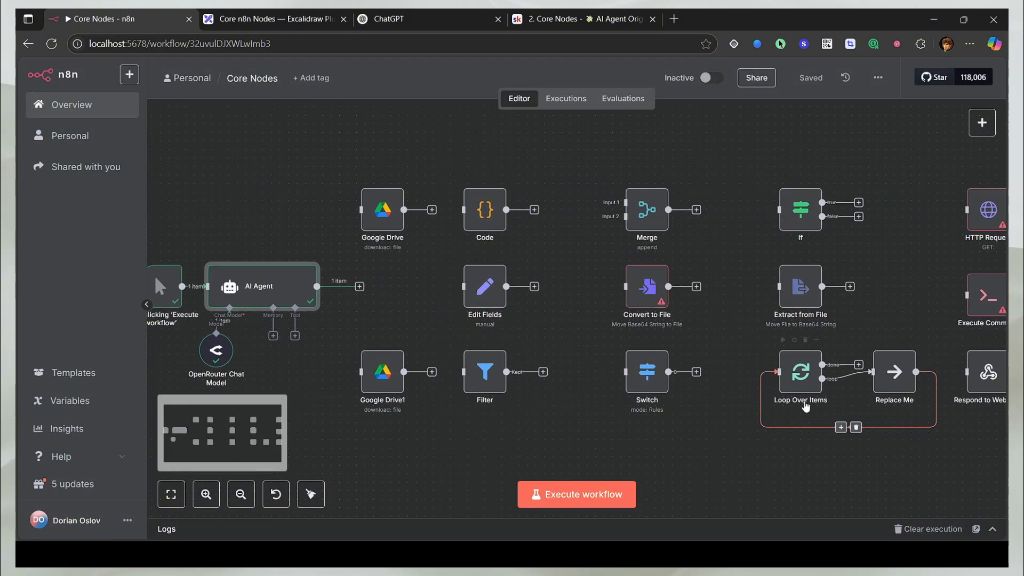
drag(737, 360, 864, 384)
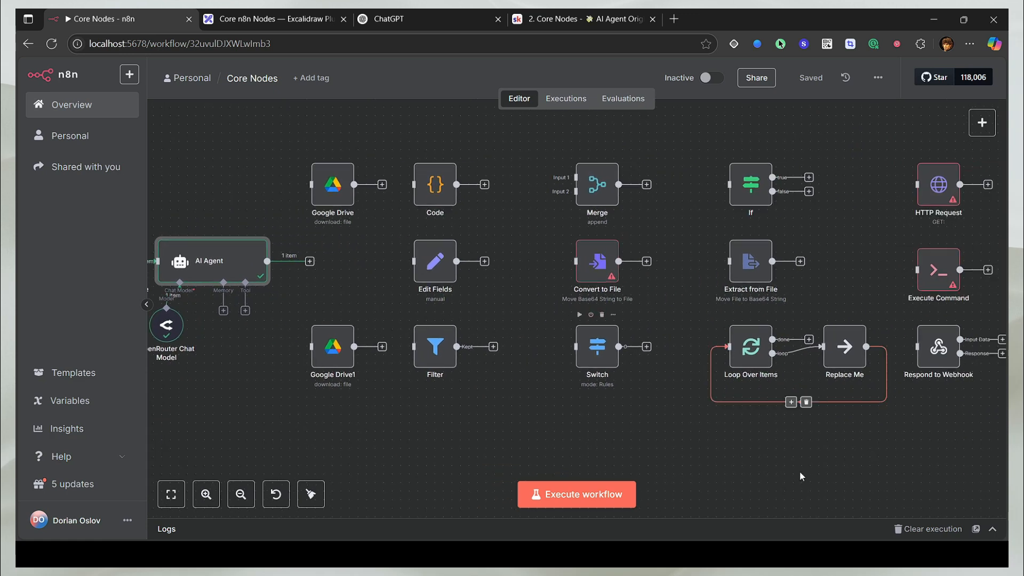
click(801, 476)
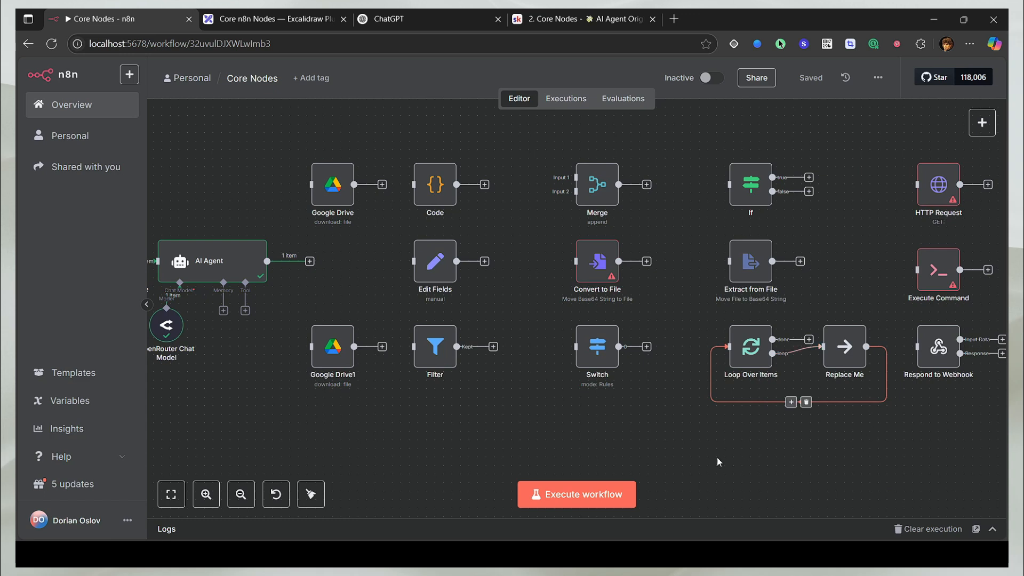
Step: View the Code node's parameters and its available Mode options without changing the mode
drag(407, 437, 558, 466)
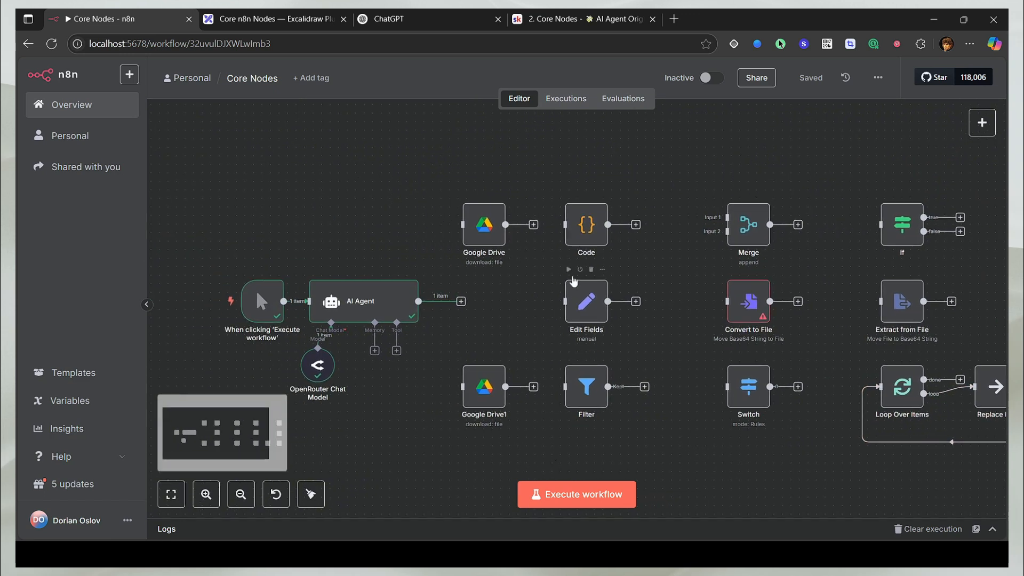
double_click(579, 227)
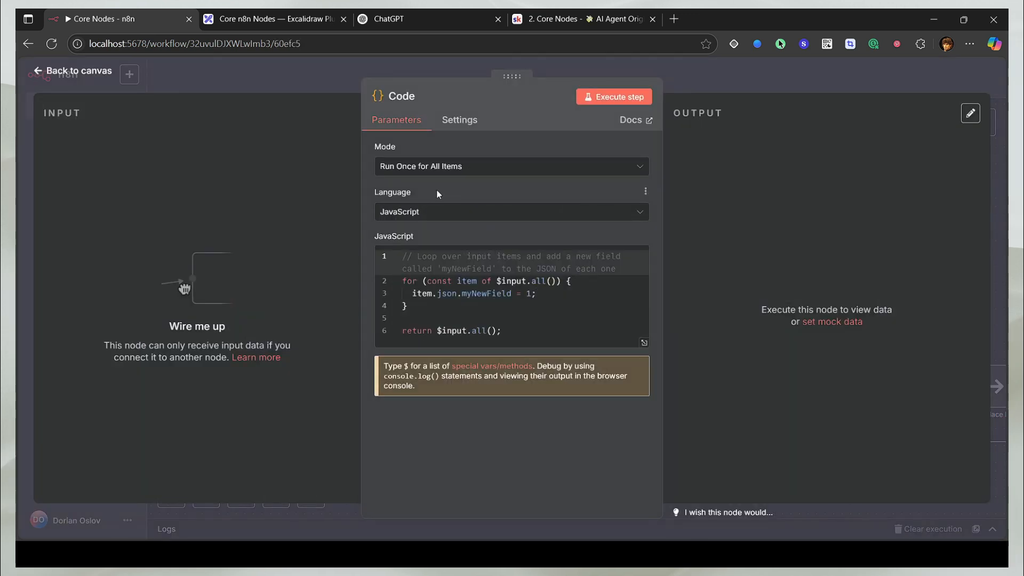
click(426, 167)
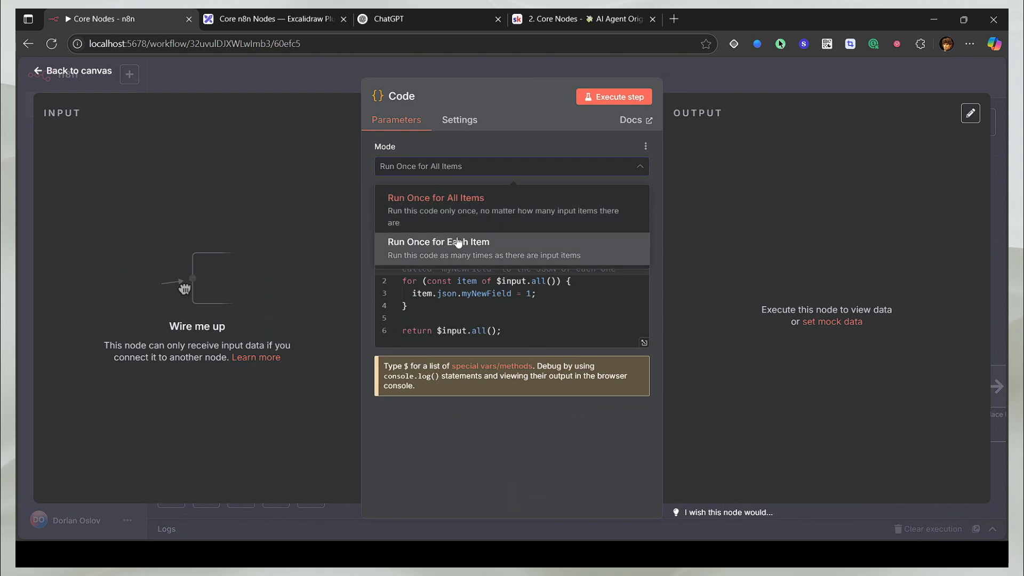
click(339, 75)
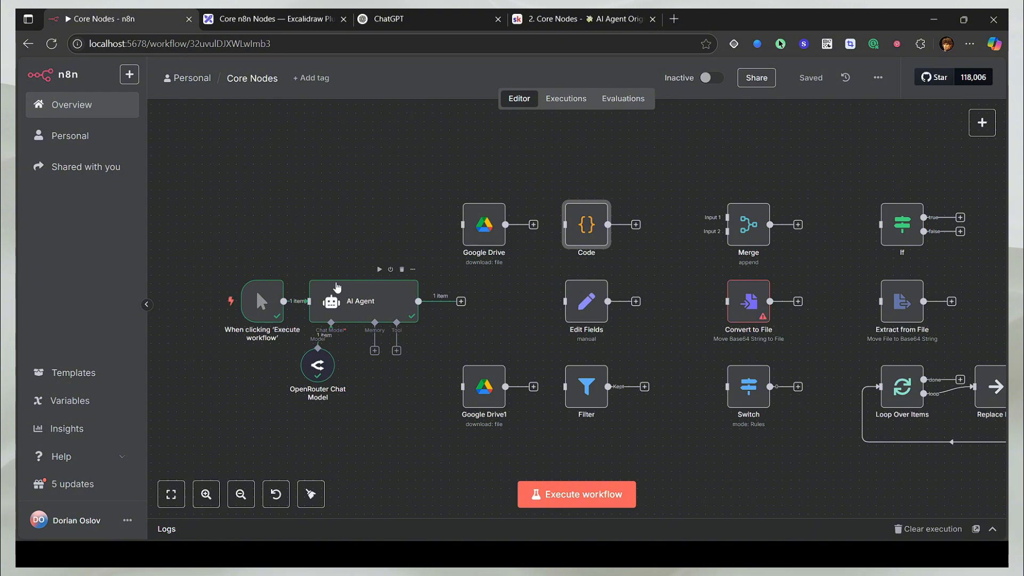
Step: Switch to the Excalidraw board and sketch a freehand chain of line, box, line, box beneath the "Core n8n Nodes" title
click(269, 18)
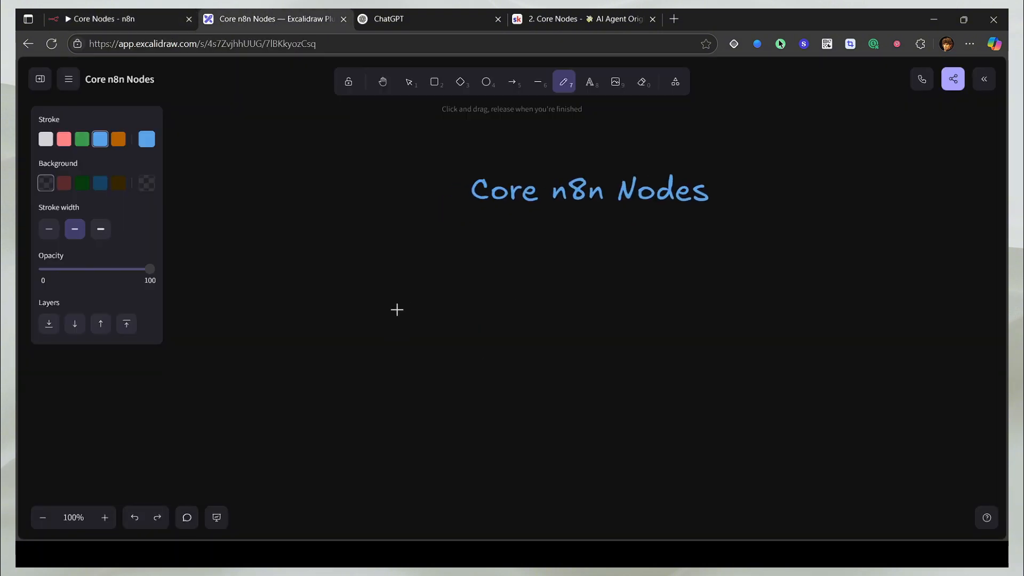
drag(380, 313, 594, 290)
mouse_move(651, 265)
mouse_down()
mouse_move(613, 281)
mouse_move(663, 274)
mouse_move(653, 267)
mouse_up()
drag(697, 295, 875, 264)
scroll(731, 320, right, 4)
scroll(731, 320, up, 1)
mouse_move(741, 292)
mouse_down()
mouse_move(713, 361)
mouse_move(737, 295)
mouse_up()
Step: Mark the first sketched line with 1 and the second with 11, adding a long check-mark stroke above the 11
drag(259, 349, 256, 324)
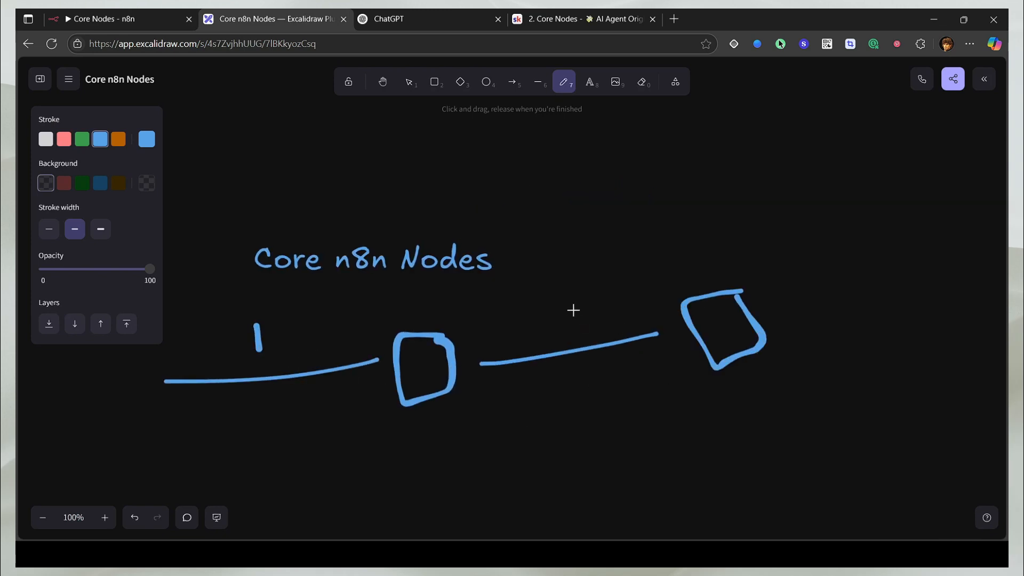
mouse_move(554, 289)
mouse_down()
mouse_move(562, 343)
mouse_move(584, 338)
mouse_up()
drag(525, 262, 718, 169)
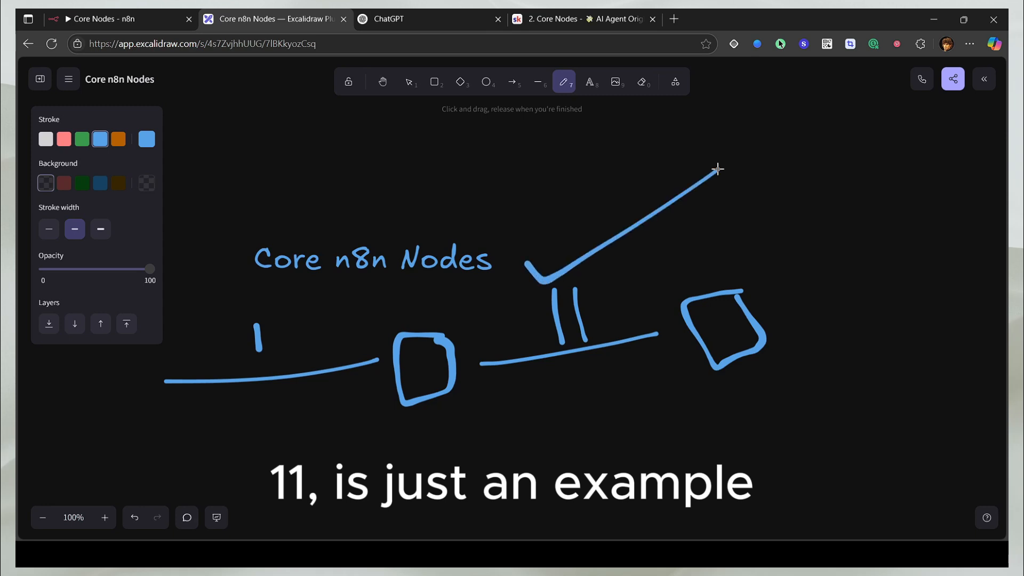
click(101, 16)
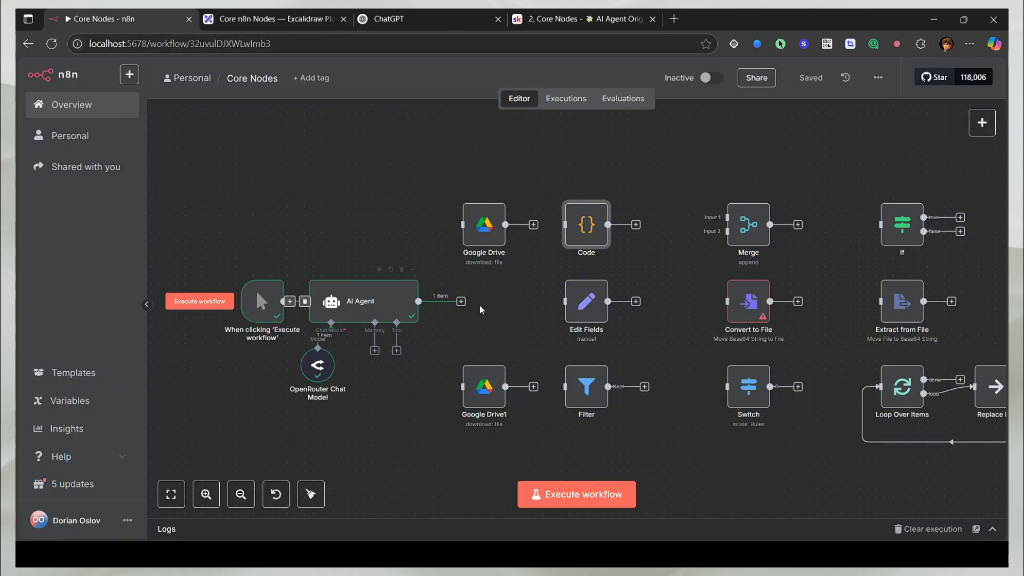
click(257, 19)
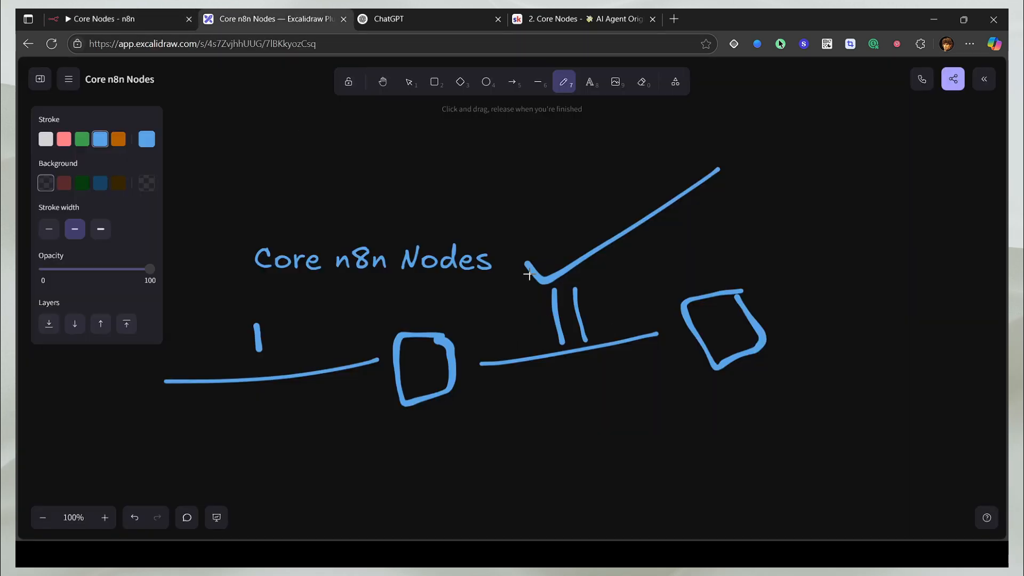
drag(528, 275, 608, 283)
Step: Return to the n8n workflow and review the Code node's available Mode options
click(101, 18)
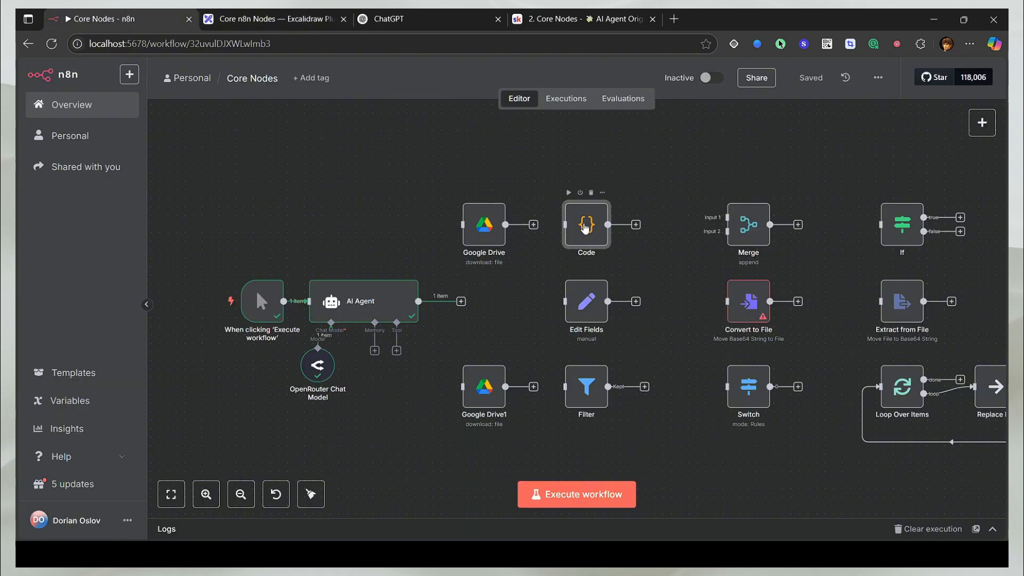
double_click(585, 227)
click(436, 166)
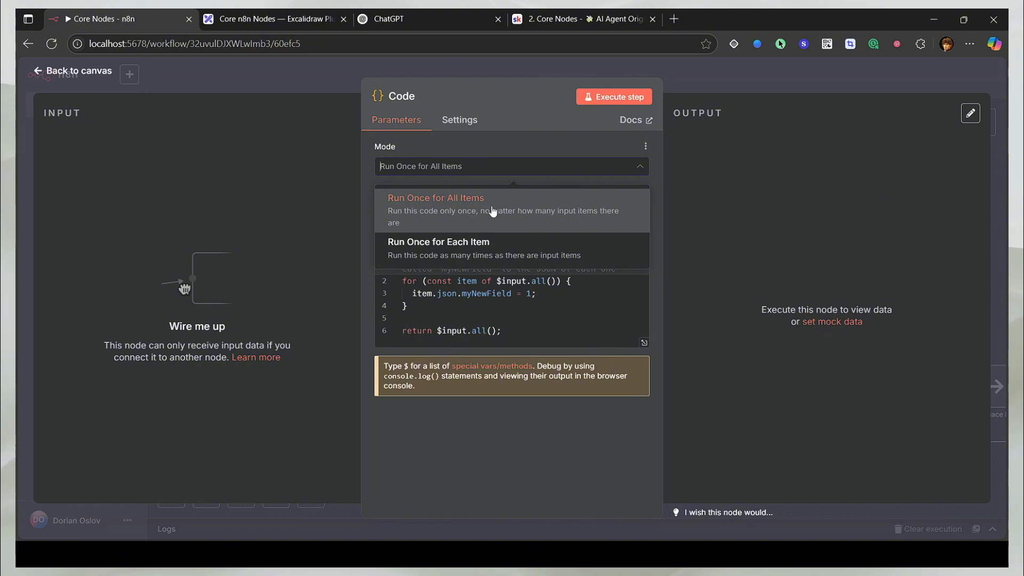
Step: Switch to the Excalidraw board, sketch a large box beneath the chain and cross out the line leading to the second small box
click(307, 14)
drag(445, 308, 601, 229)
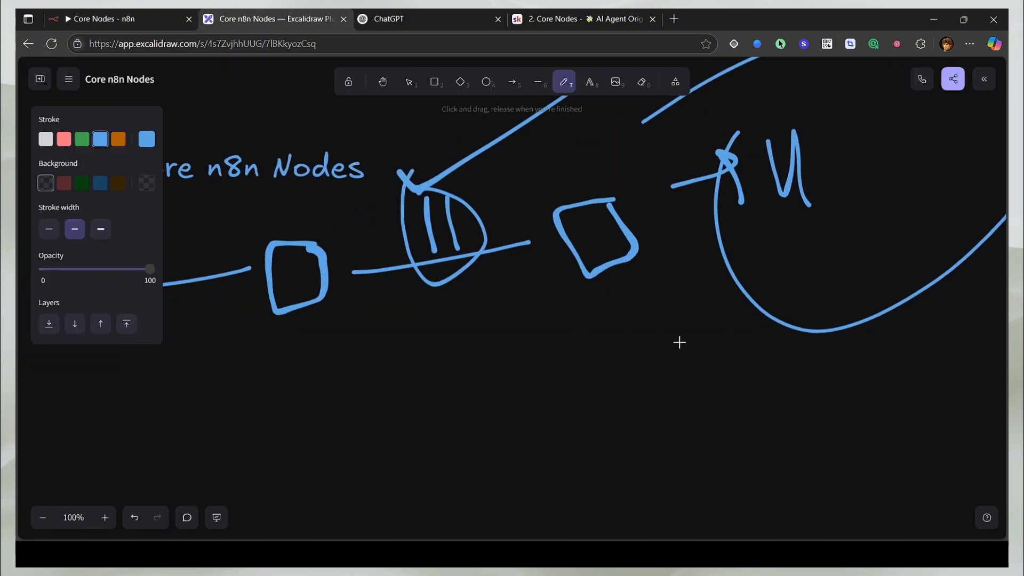
mouse_move(683, 329)
mouse_down()
mouse_move(635, 457)
mouse_move(639, 319)
mouse_up()
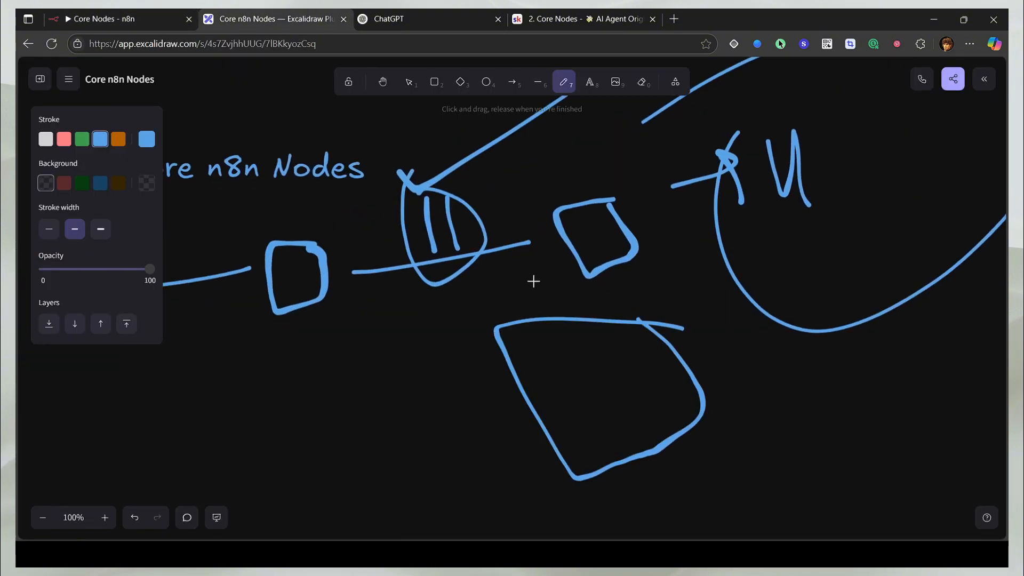
drag(517, 221, 500, 277)
drag(485, 235, 556, 274)
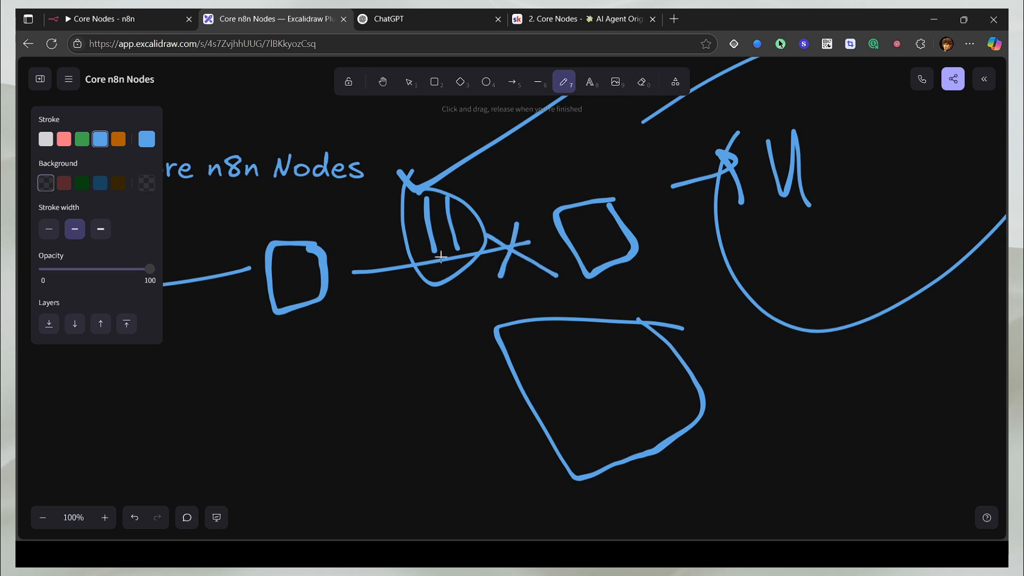
Step: Link the circled 11 to the large box with a curved arrow, adding check marks to both and a circle around the box
mouse_move(435, 232)
mouse_down()
mouse_move(459, 258)
mouse_move(574, 138)
mouse_up()
mouse_move(426, 233)
mouse_down()
mouse_move(515, 422)
mouse_move(504, 464)
mouse_up()
drag(541, 368, 680, 269)
drag(511, 288, 700, 440)
drag(713, 372, 639, 399)
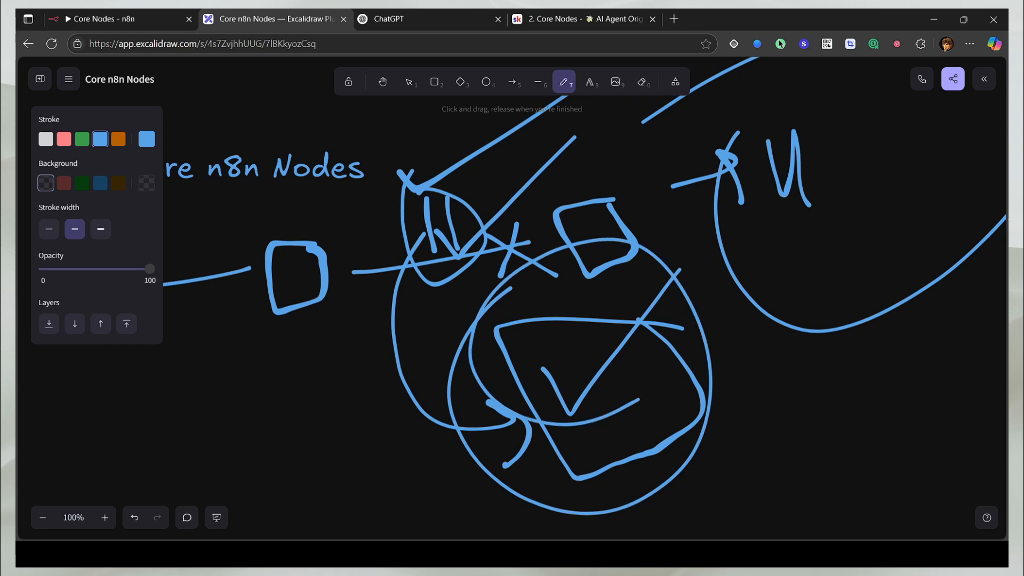
Step: Draw a straight line from the upper 11 into the large box and sketch a circled 11 beside the box
drag(626, 365, 412, 375)
mouse_move(243, 252)
mouse_down()
mouse_move(429, 431)
mouse_move(476, 382)
mouse_move(545, 460)
mouse_up()
drag(544, 393, 561, 461)
mouse_move(517, 382)
mouse_down()
mouse_move(521, 354)
mouse_move(516, 381)
mouse_up()
drag(524, 420, 650, 410)
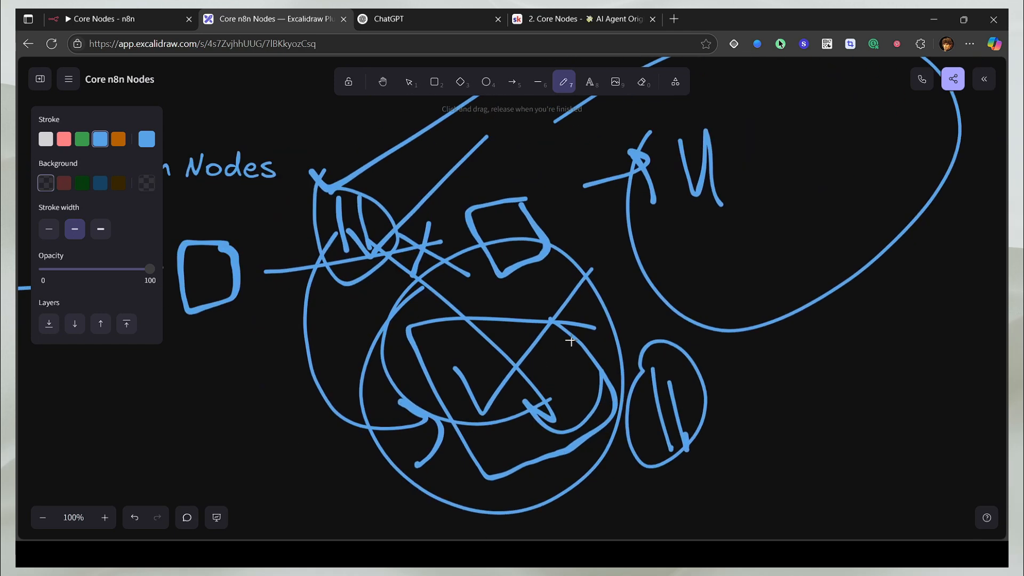
Step: Draw an arrow from the large box to another circled 11 and add two long diagonal strokes across that 11
drag(531, 356, 792, 350)
mouse_move(765, 330)
mouse_down()
mouse_move(795, 351)
mouse_move(788, 370)
mouse_up()
mouse_move(838, 331)
mouse_down()
mouse_move(847, 397)
mouse_move(864, 382)
mouse_move(787, 304)
mouse_up()
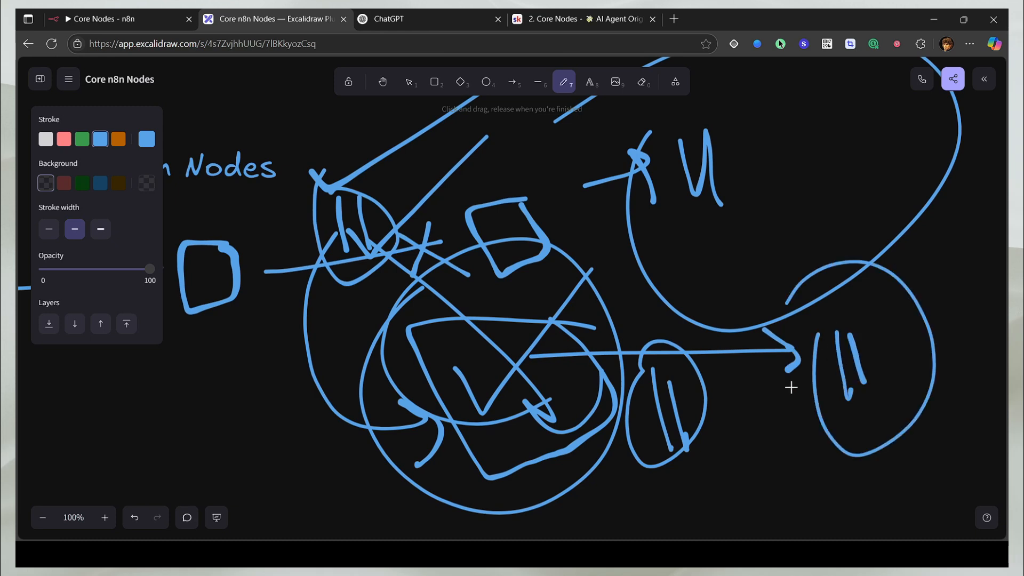
drag(758, 416, 916, 341)
drag(767, 440, 953, 353)
Step: Switch to n8n, set the Code node's Mode to Run Once for Each Item and close the node
click(135, 15)
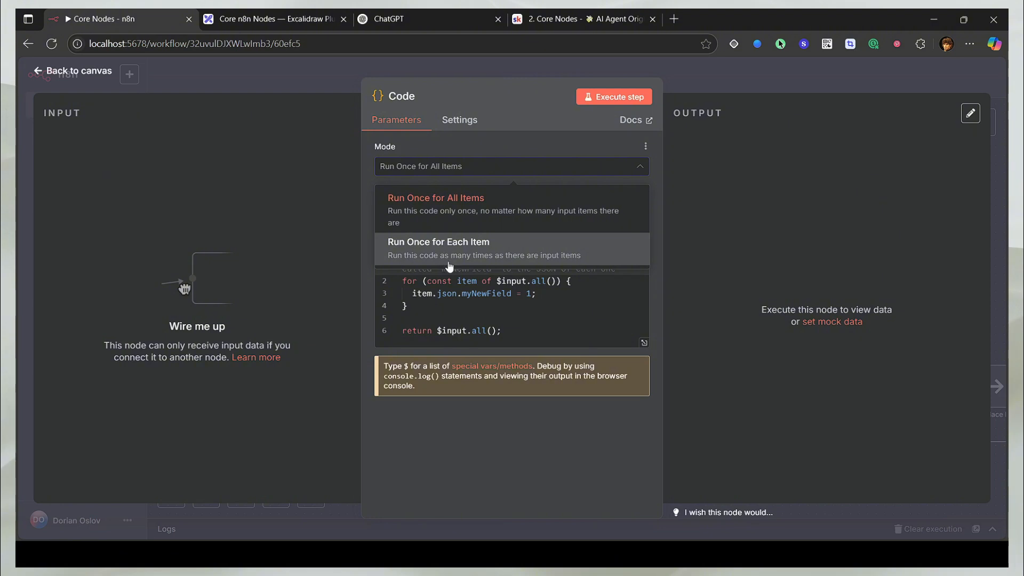
click(461, 263)
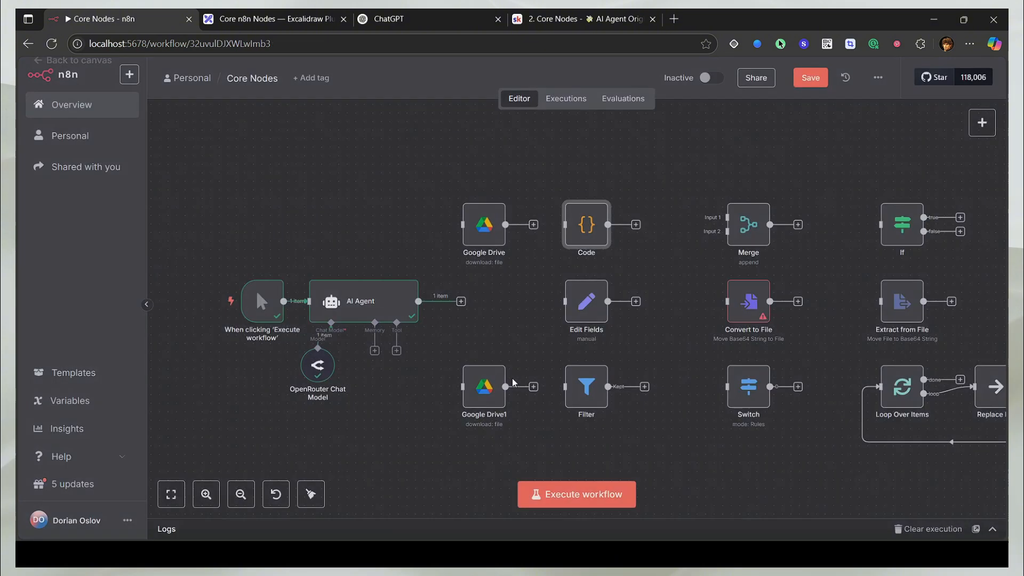
click(264, 78)
Step: Switch to the Excalidraw board and draw a diagonal arrow down from the first small box, marking it with 11
click(272, 19)
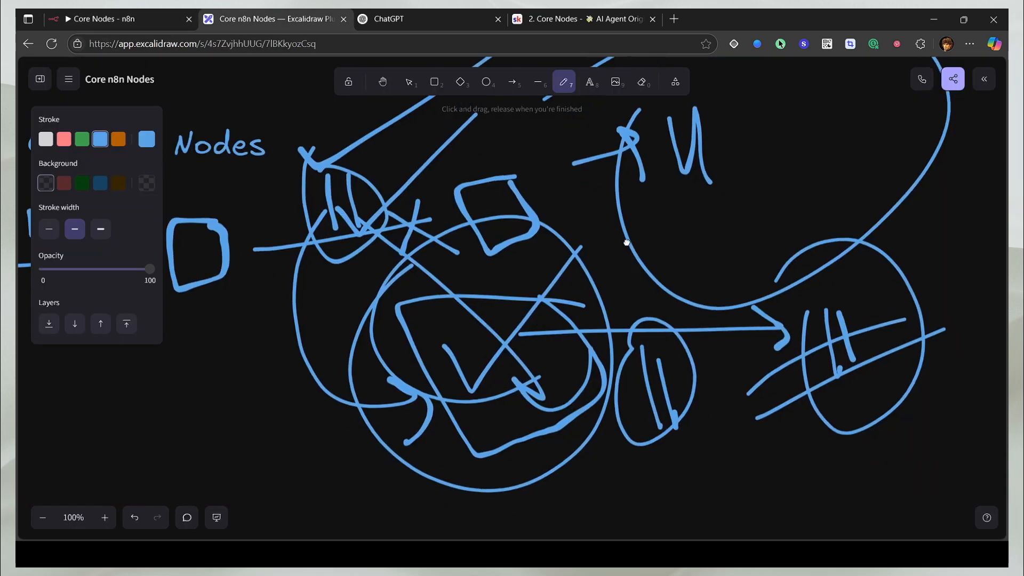
mouse_move(750, 218)
mouse_down()
mouse_move(624, 372)
mouse_move(667, 401)
mouse_up()
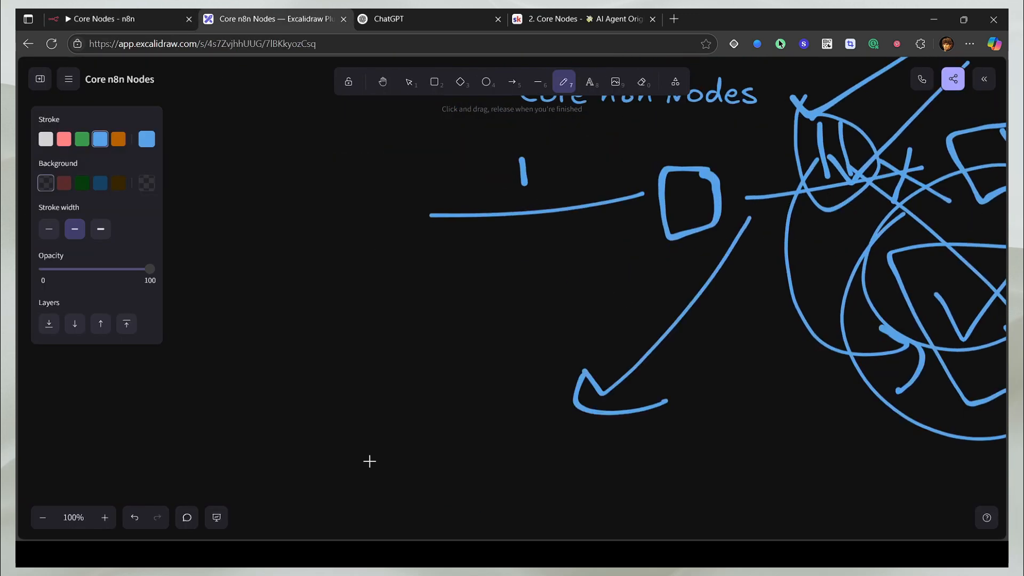
drag(596, 279, 618, 349)
drag(633, 283, 648, 328)
scroll(546, 418, down, 1)
scroll(546, 418, left, 3)
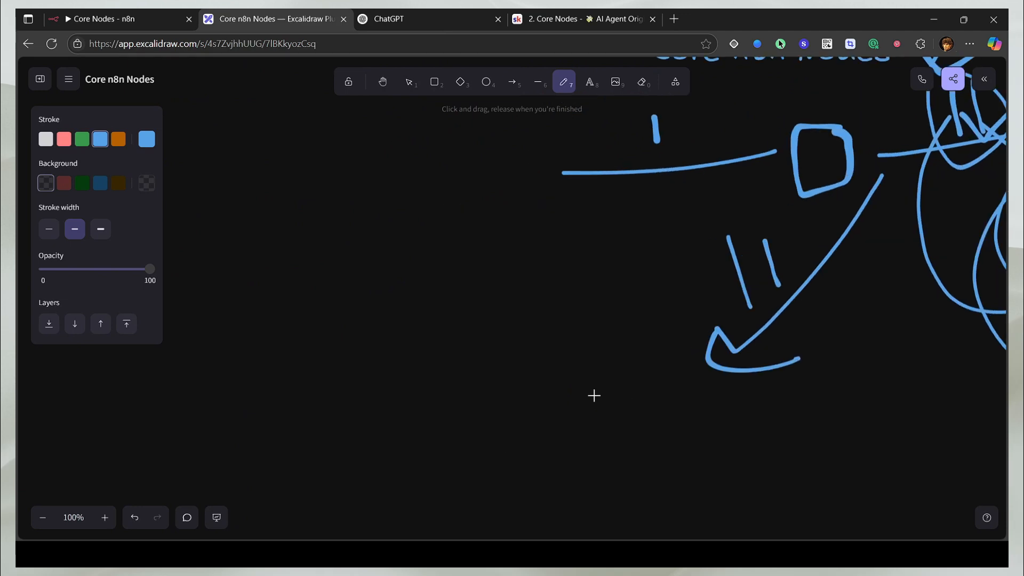
Step: Sketch a small box containing freehand marks below the diagonal arrow, with two diagonal strokes beside it
mouse_move(594, 375)
mouse_down()
mouse_move(566, 470)
mouse_move(632, 367)
mouse_move(560, 471)
mouse_up()
mouse_move(591, 397)
mouse_down()
mouse_move(597, 446)
mouse_move(616, 441)
mouse_up()
mouse_move(607, 392)
mouse_down()
mouse_move(624, 408)
mouse_move(634, 452)
mouse_up()
drag(608, 514, 681, 430)
drag(640, 493, 726, 403)
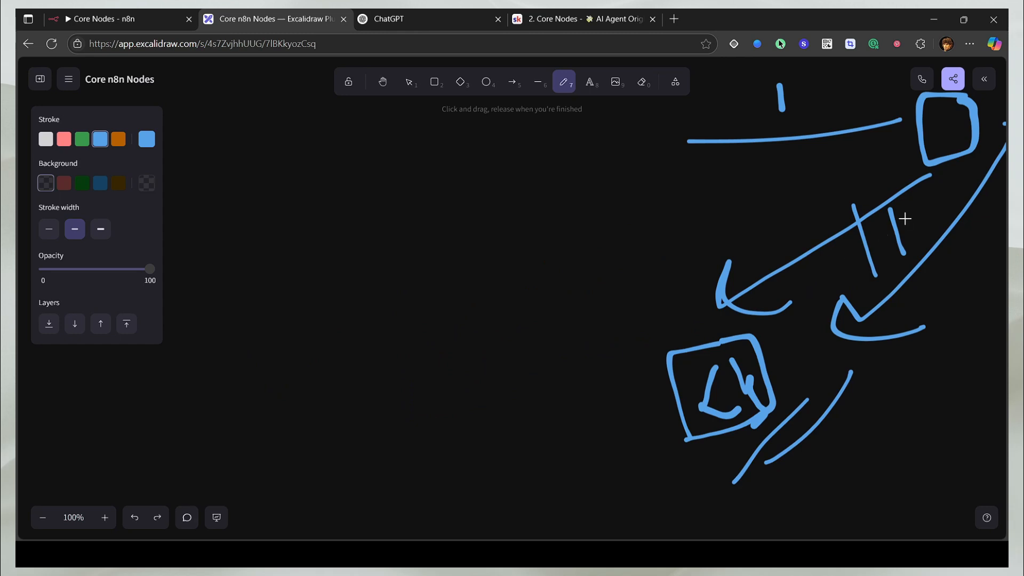
Step: Draw a long arrow from the 11 to a handwritten label and accent the label with two long diagonal strokes
mouse_move(890, 238)
mouse_down()
mouse_move(419, 350)
mouse_move(454, 356)
mouse_up()
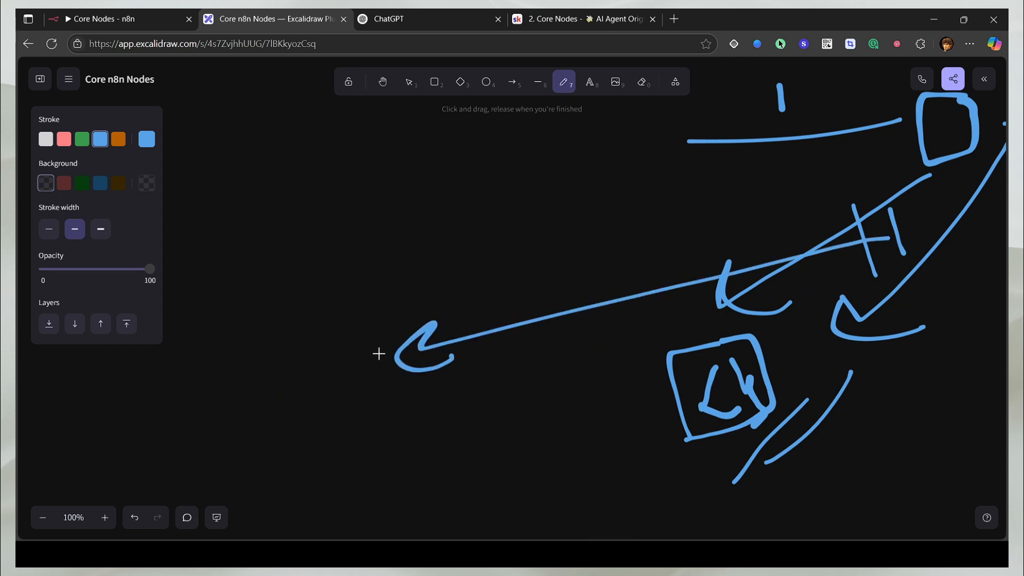
mouse_move(277, 366)
mouse_down()
mouse_move(255, 291)
mouse_move(307, 369)
mouse_up()
mouse_move(318, 325)
mouse_down()
mouse_move(318, 334)
mouse_move(389, 297)
mouse_move(468, 275)
mouse_move(569, 222)
mouse_move(613, 263)
mouse_up()
drag(528, 272, 317, 394)
drag(376, 448, 612, 264)
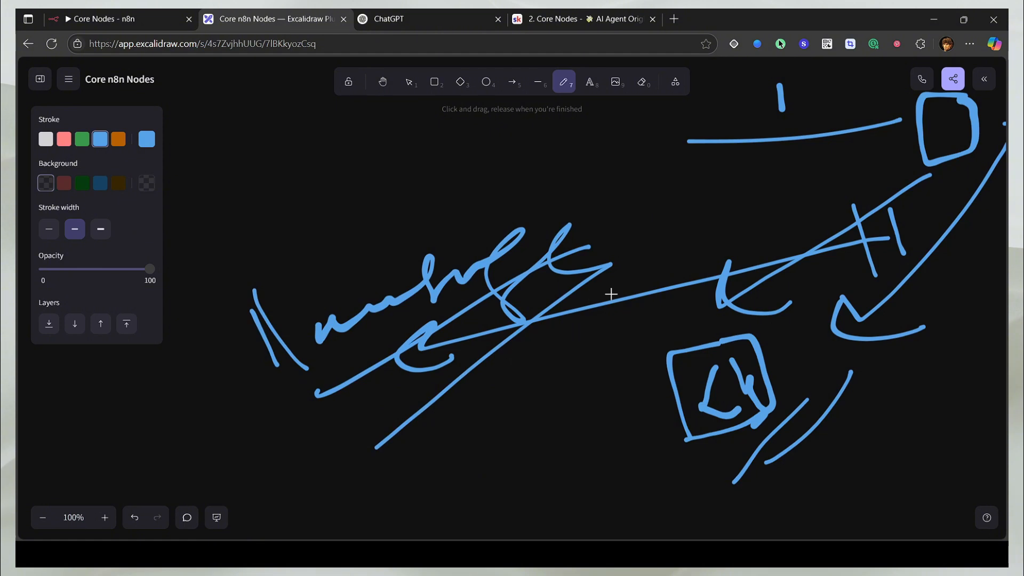
drag(571, 255, 358, 301)
Step: Return to n8n and review the Mode options in the reopened Code node
click(160, 13)
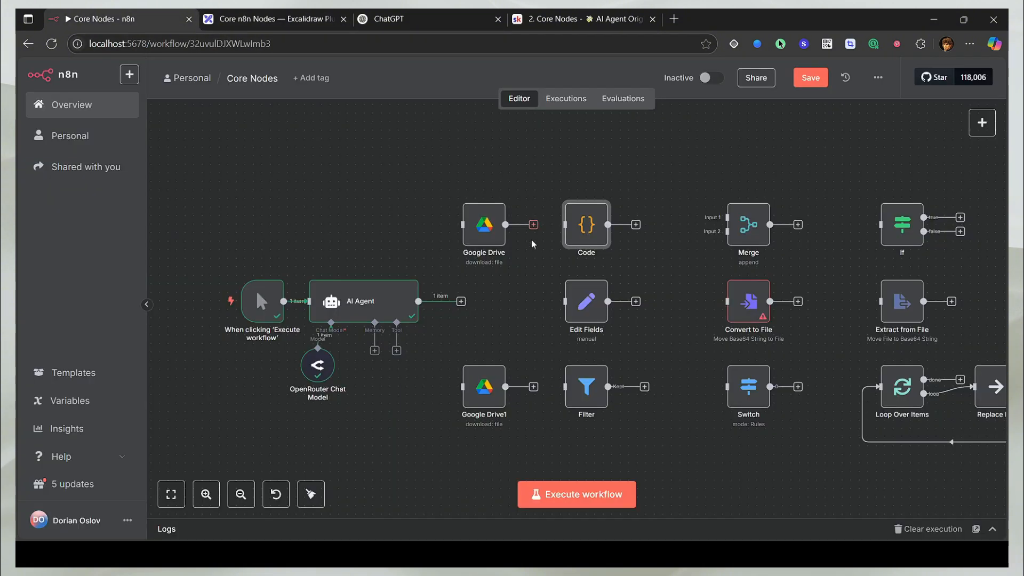
double_click(571, 220)
click(439, 166)
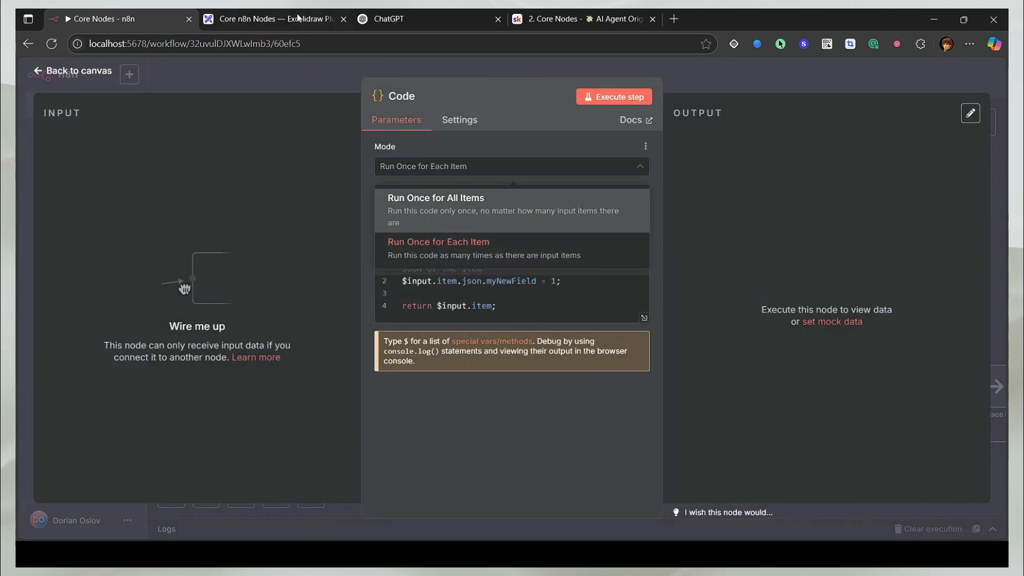
Step: Switch to the Excalidraw board, undo a first check mark and draw a large check mark beneath the long arrow
key(ctrl+Tab)
drag(455, 263, 666, 180)
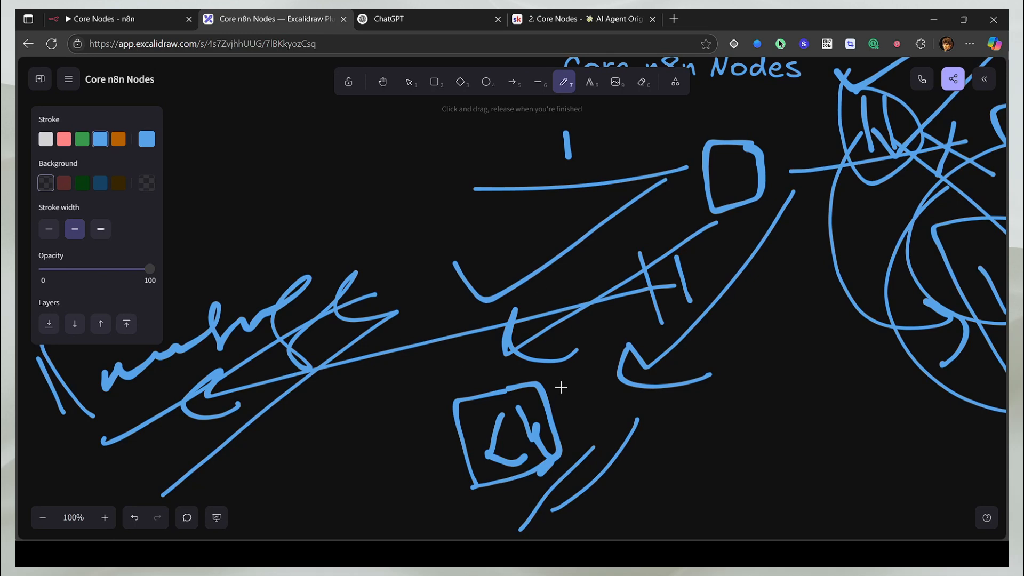
key(ctrl+z)
drag(484, 317, 622, 260)
mouse_move(414, 418)
mouse_down()
mouse_move(446, 448)
mouse_move(585, 283)
mouse_up()
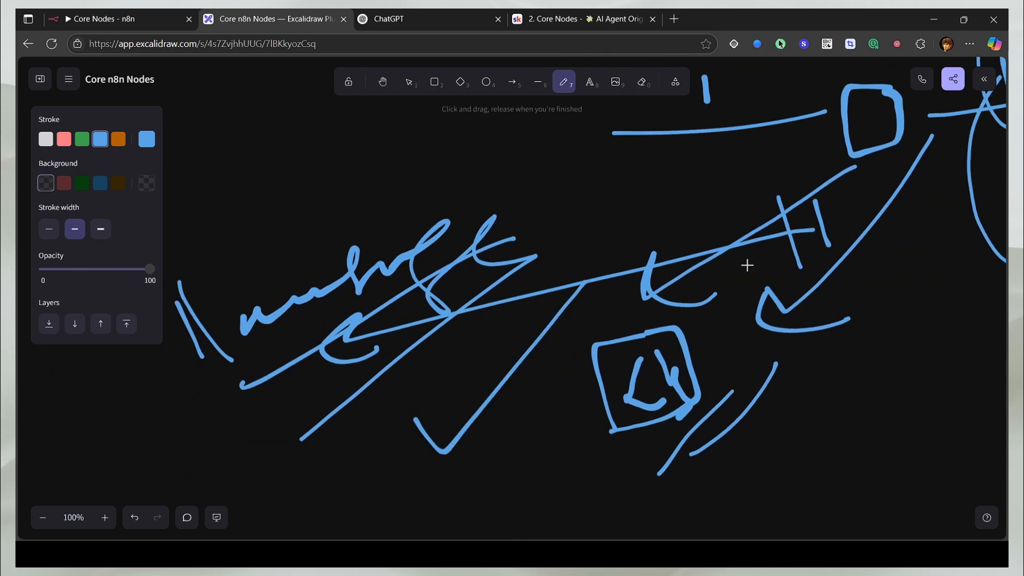
Step: Switch to n8n and change the Code node's language to Python (Beta) and back to JavaScript
click(46, 12)
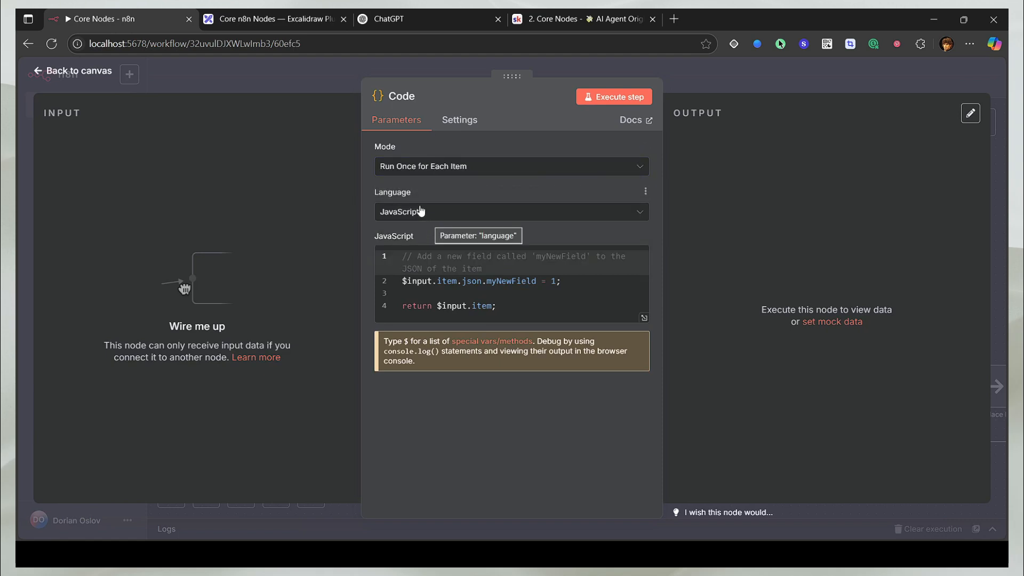
click(423, 218)
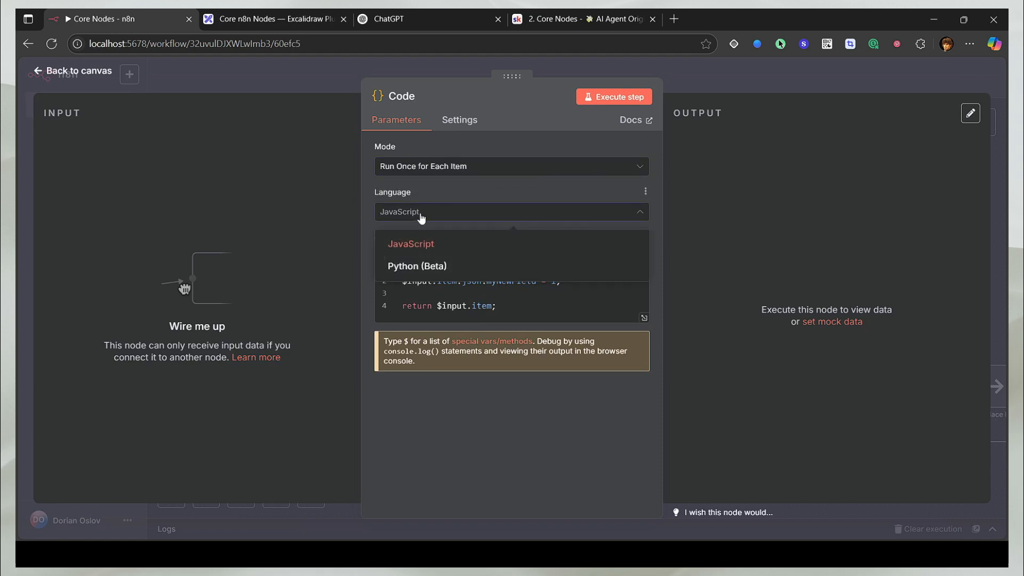
click(419, 265)
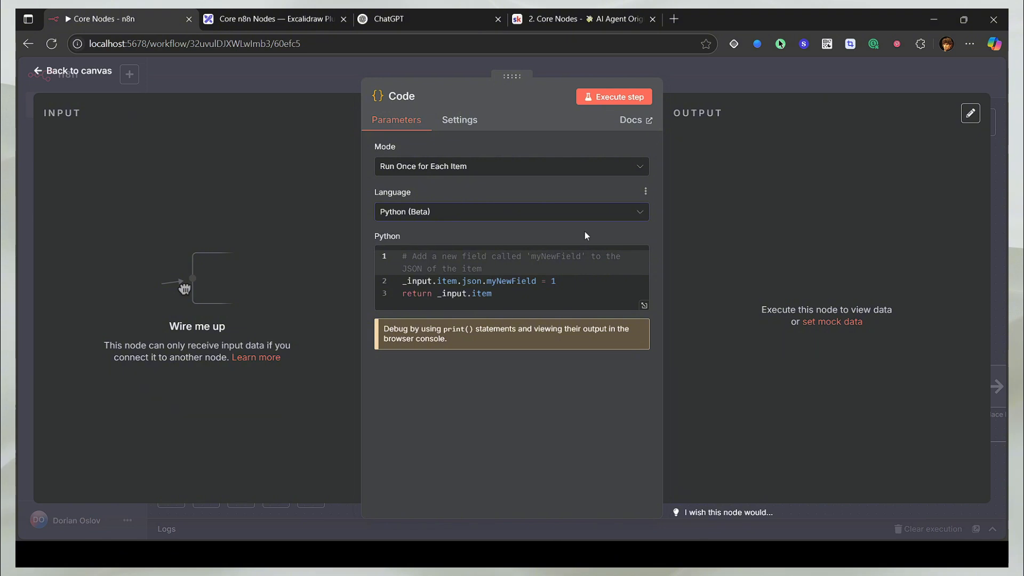
click(425, 217)
click(429, 241)
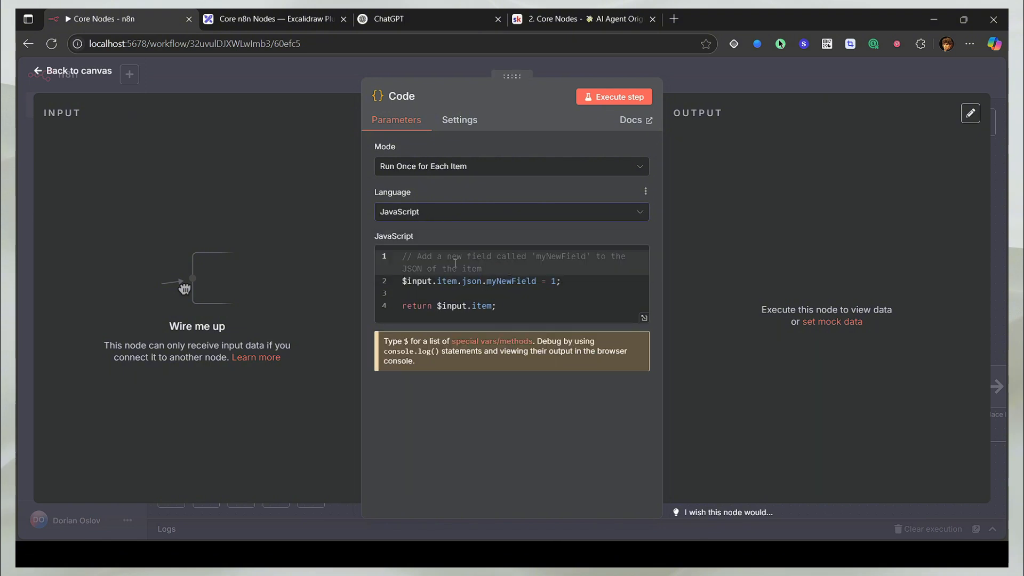
Step: View ChatGPT's new chat page, return to n8n and close the Code node
click(415, 11)
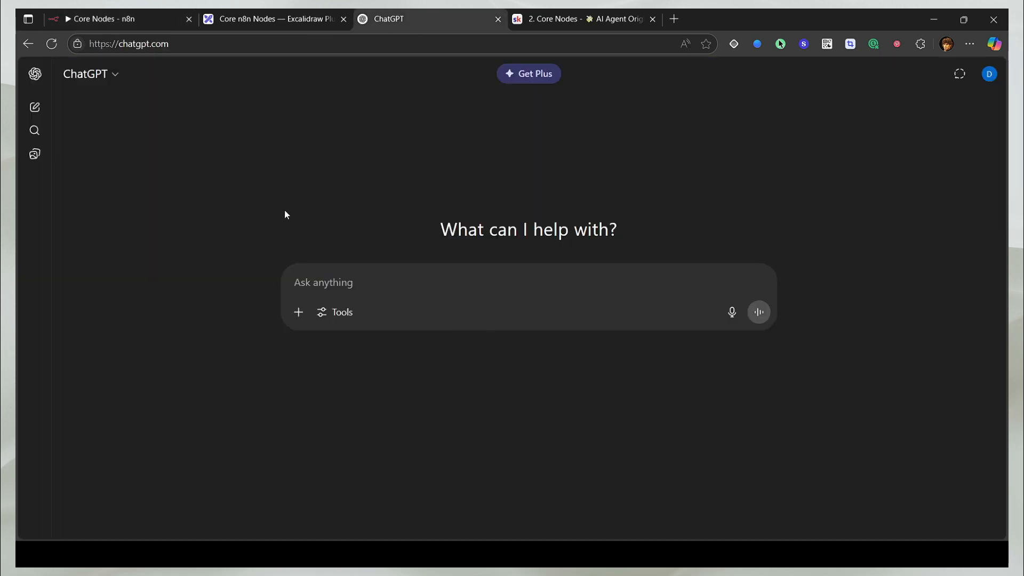
click(79, 20)
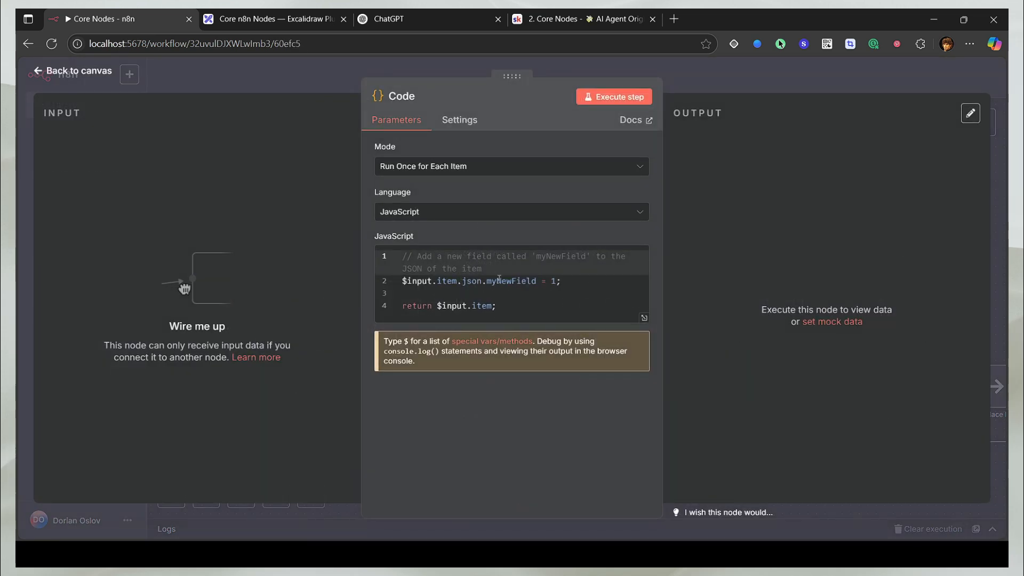
click(413, 12)
click(127, 14)
key(Escape)
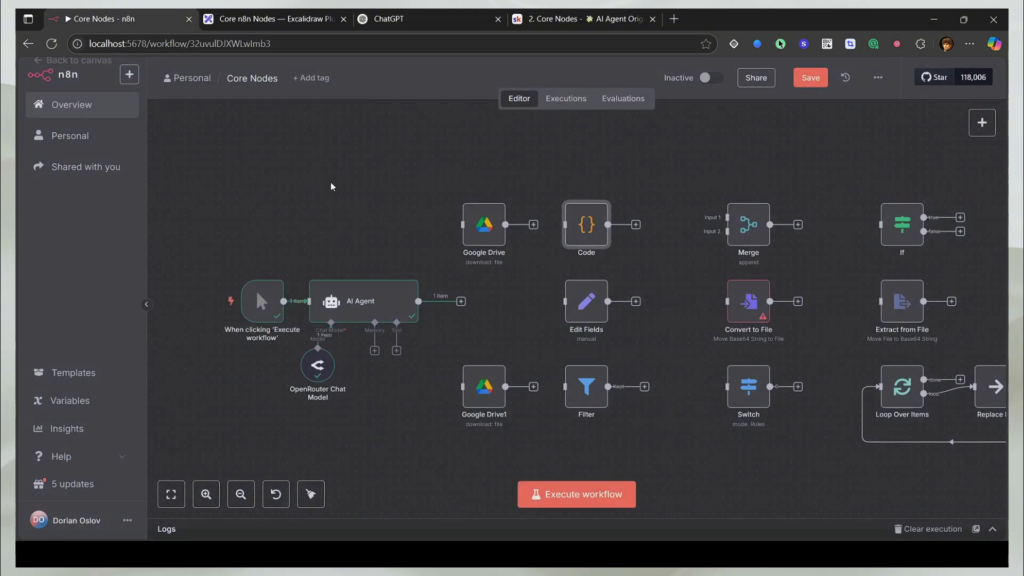
Step: Switch to the Excalidraw board and draw two long diagonal strokes beneath the handwritten MCP label
click(299, 14)
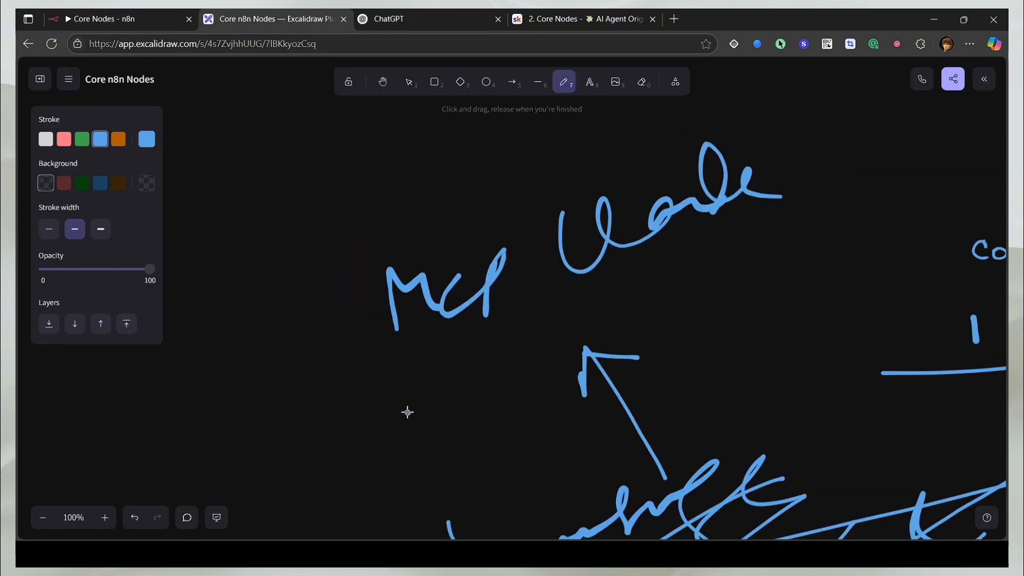
drag(407, 412, 701, 264)
drag(452, 420, 711, 267)
Step: Switch to n8n, set the Code node's Mode to Run Once for All Items and connect the AI Agent's output to it
click(156, 20)
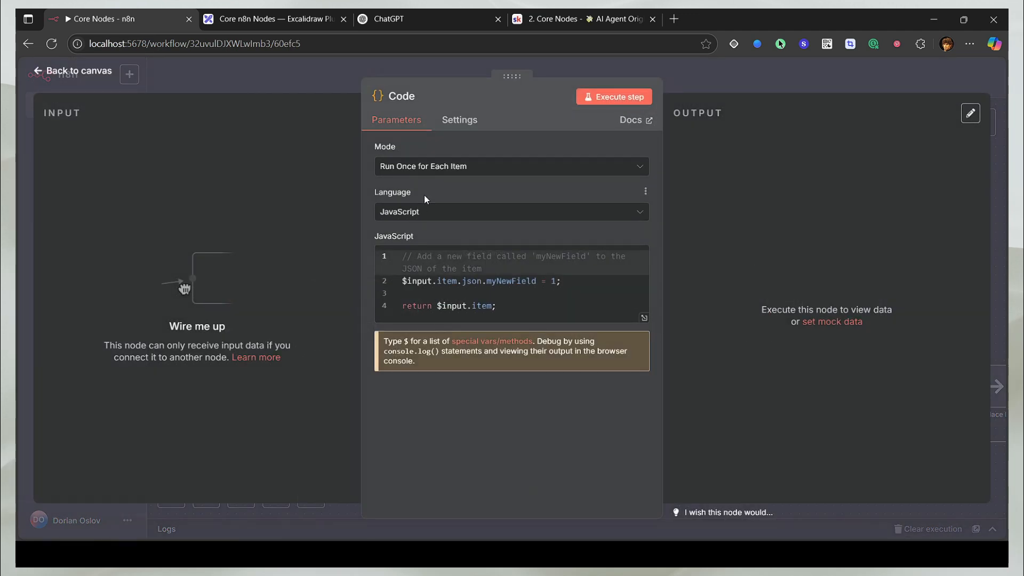
click(426, 166)
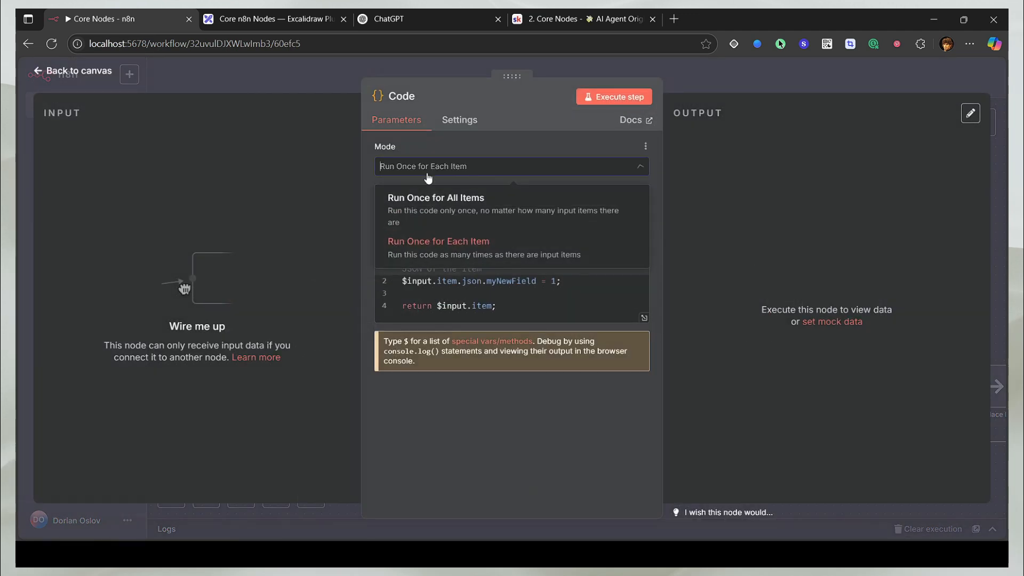
click(452, 211)
key(Escape)
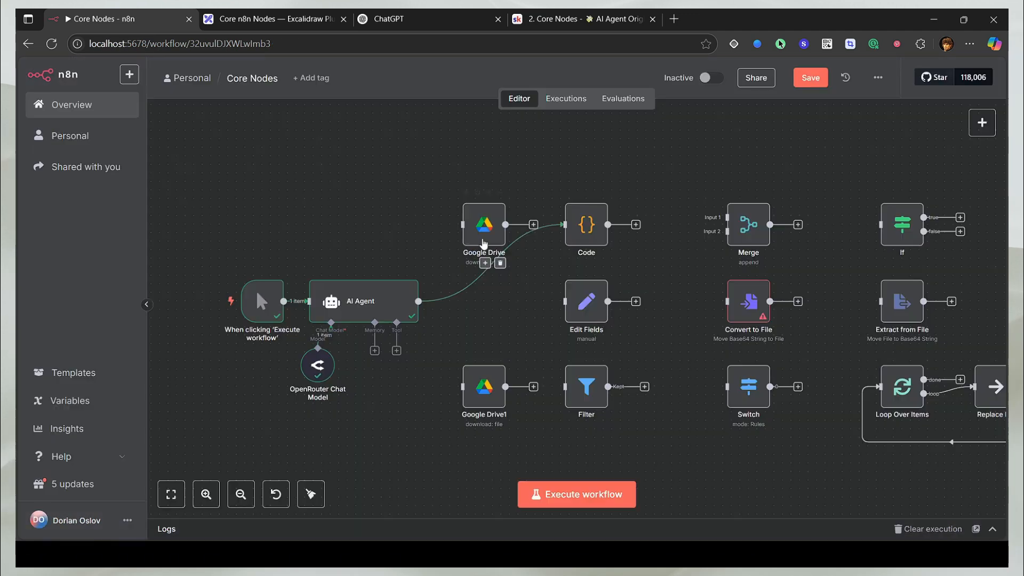
Step: Open the Code node and delete all of its default JavaScript code
double_click(587, 224)
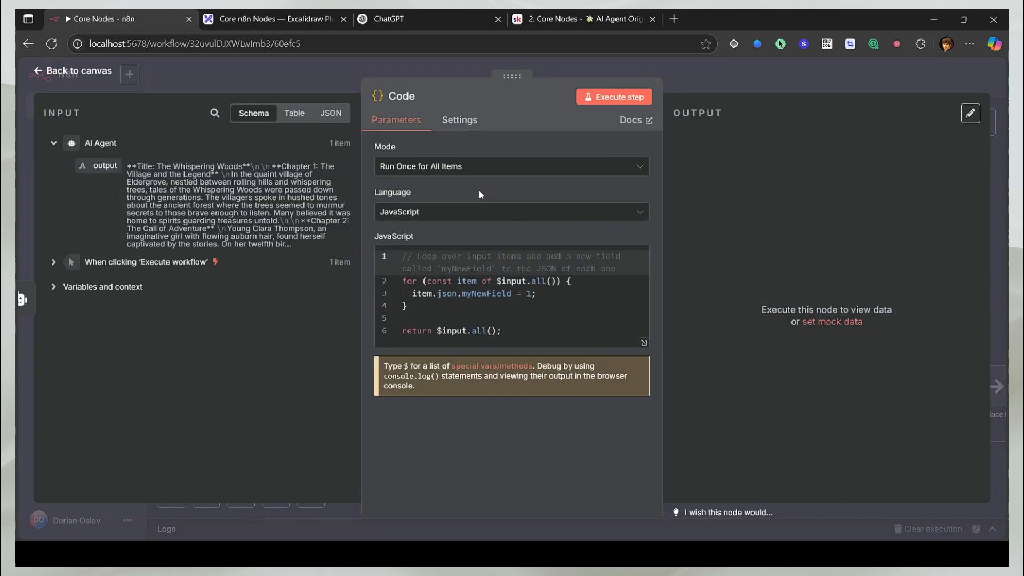
click(508, 316)
key(ctrl+a)
key(Delete)
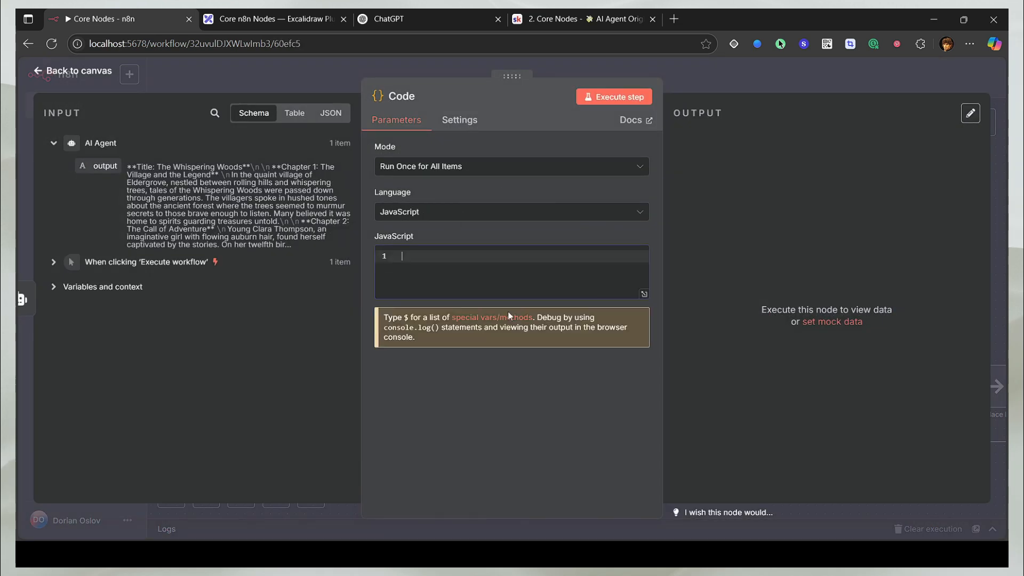
Step: Write "const input = $input.first().json.output;" in the code using the AI Agent's output field, and add two new lines below it
text(const op)
key(BackSpace)
text(nput)
key(BackSpace)
key(BackSpace)
key(BackSpace)
key(BackSpace)
key(BackSpace)
key(BackSpace)
text(input =)
drag(98, 166, 517, 258)
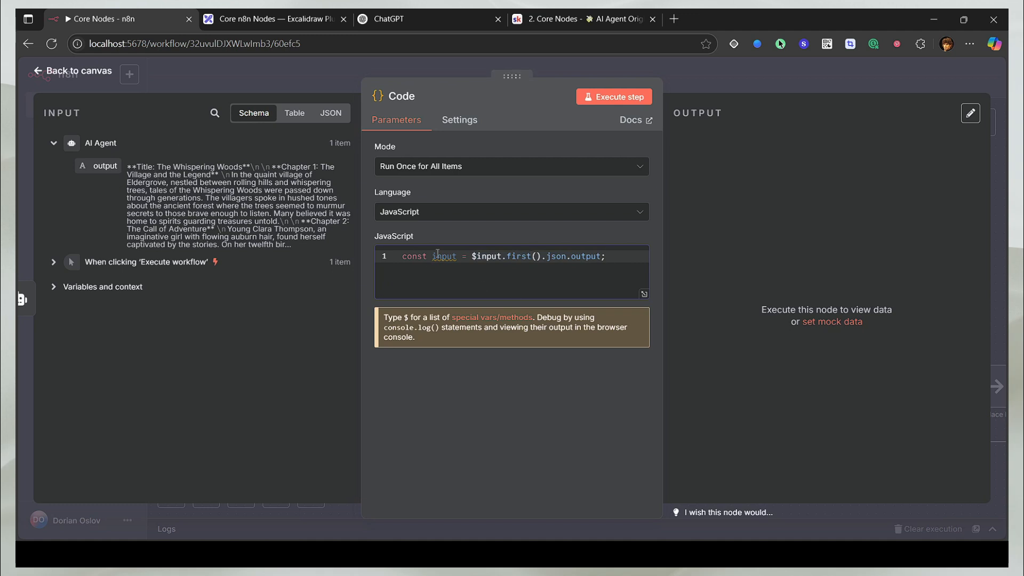
key(Return)
key(Return)
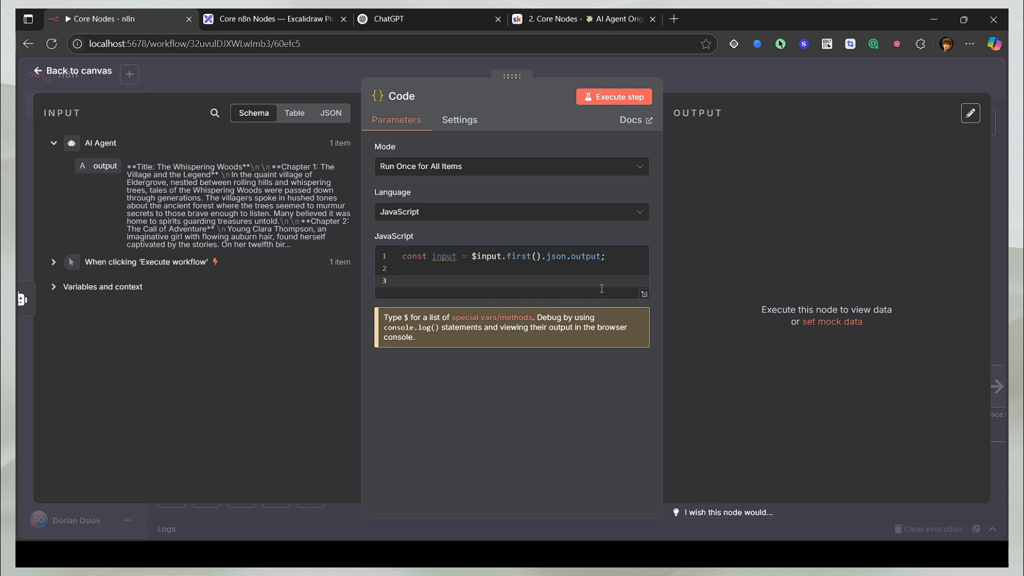
Step: Copy the Code node's JavaScript line and the AI Agent's full story text from the input shown as a table
key(ctrl+a)
key(super+c)
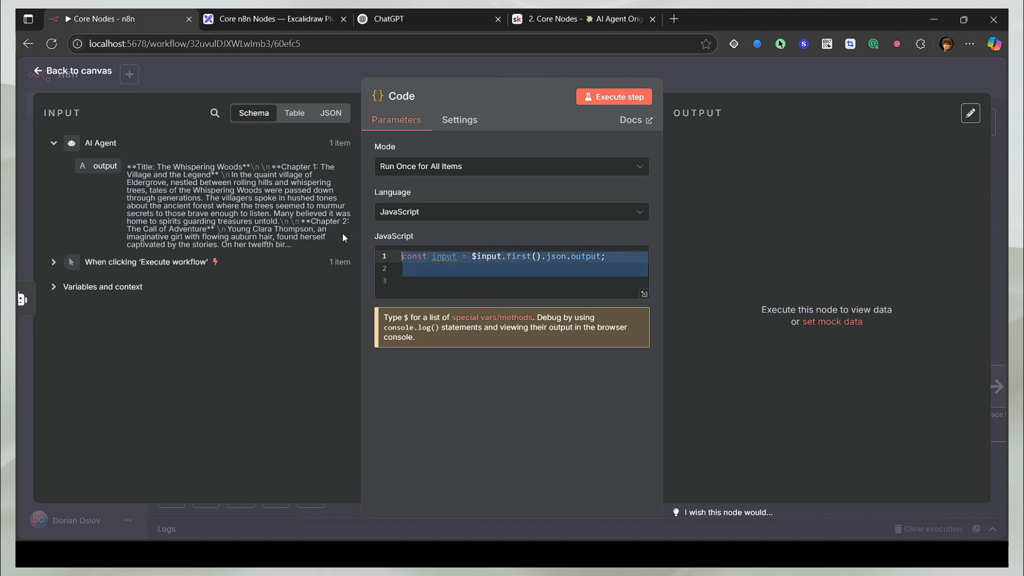
click(292, 114)
scroll(205, 341, down, 6)
drag(47, 191, 241, 446)
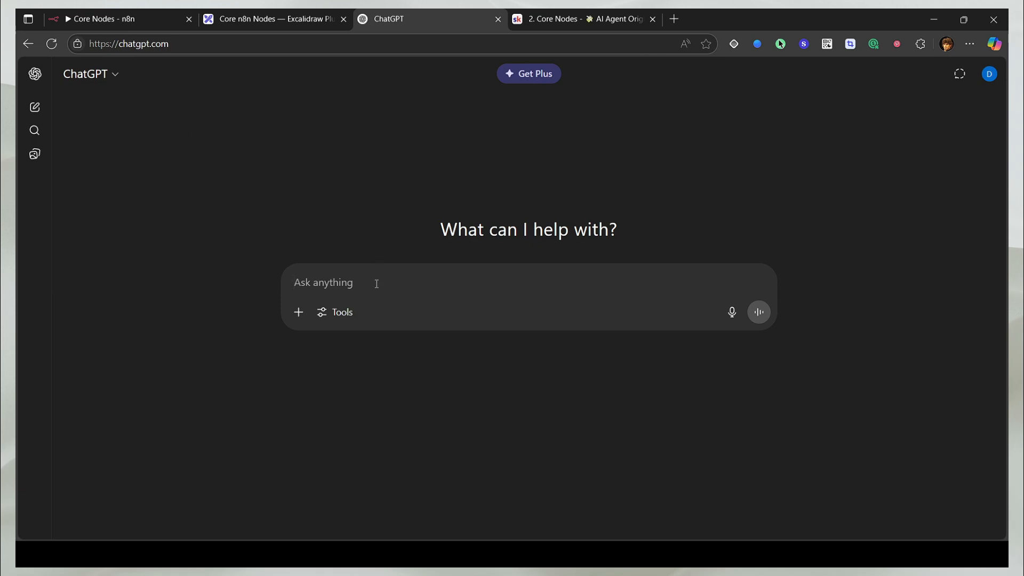
Step: Switch to ChatGPT and write the prompt "I am in n8n, and I wnana seaprate my chapters her eis the text, write the code for n8n"
text(I am in n8n, I want)
key(ctrl+a)
key(BackSpace)
text(I am in n8n, and I wnana seaprate my )
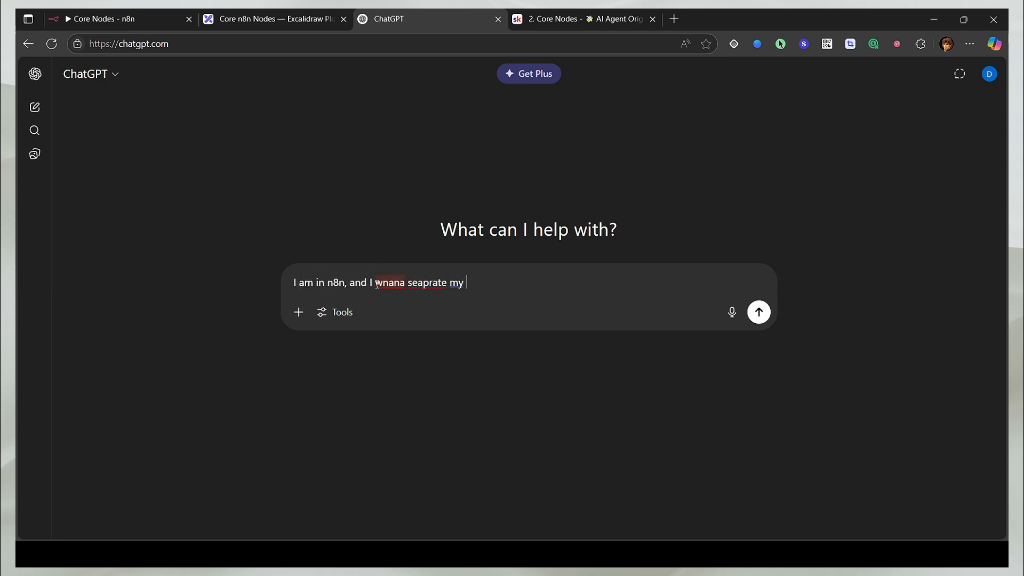
text(chapters her eis the text, write the code for n8n)
Step: Append the copied story text and the "const input = $input.first().json.output;" line to the prompt and send it
key(super+v)
click(647, 340)
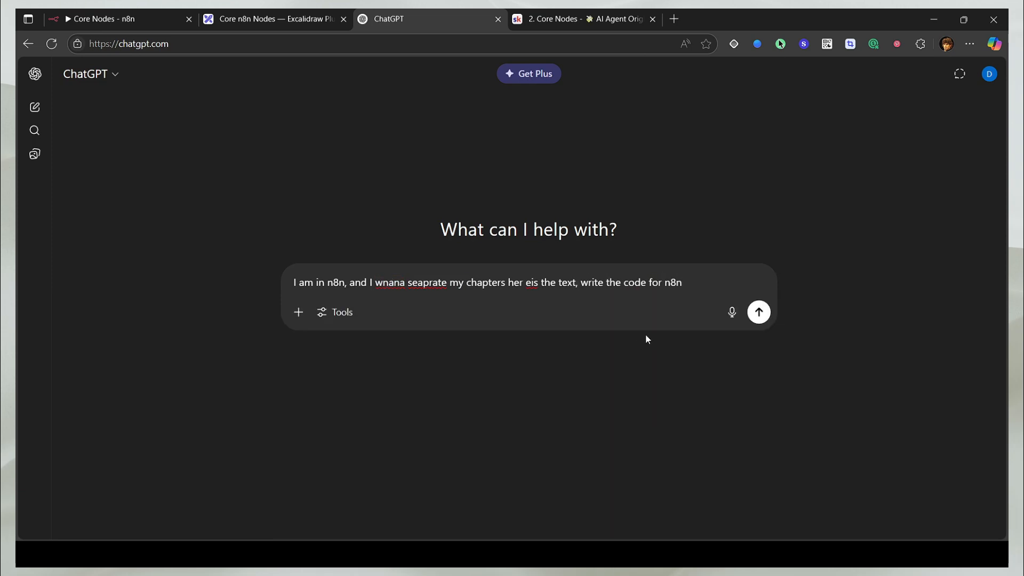
key(ctrl+v)
scroll(534, 331, down, 15)
key(super+v)
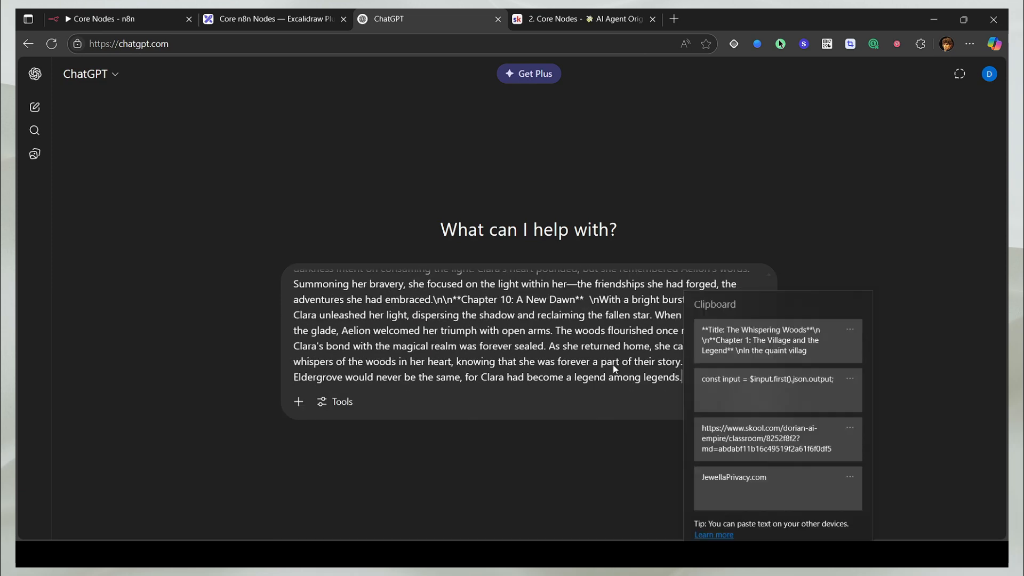
click(761, 392)
key(Return)
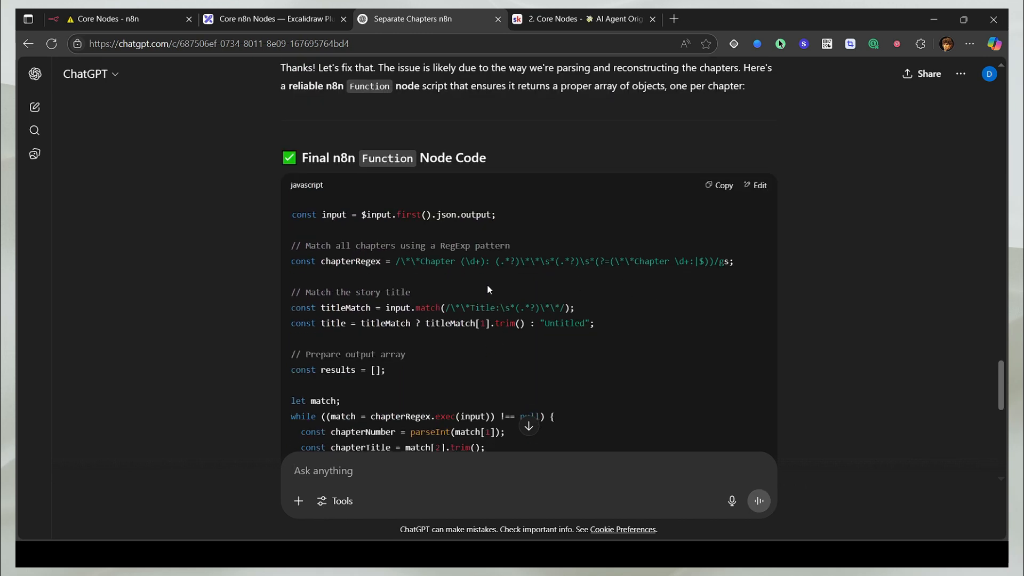
Step: Copy ChatGPT's final Function node code into the n8n Code node, execute it and review the chapter rows it outputs
scroll(487, 284, down, 5)
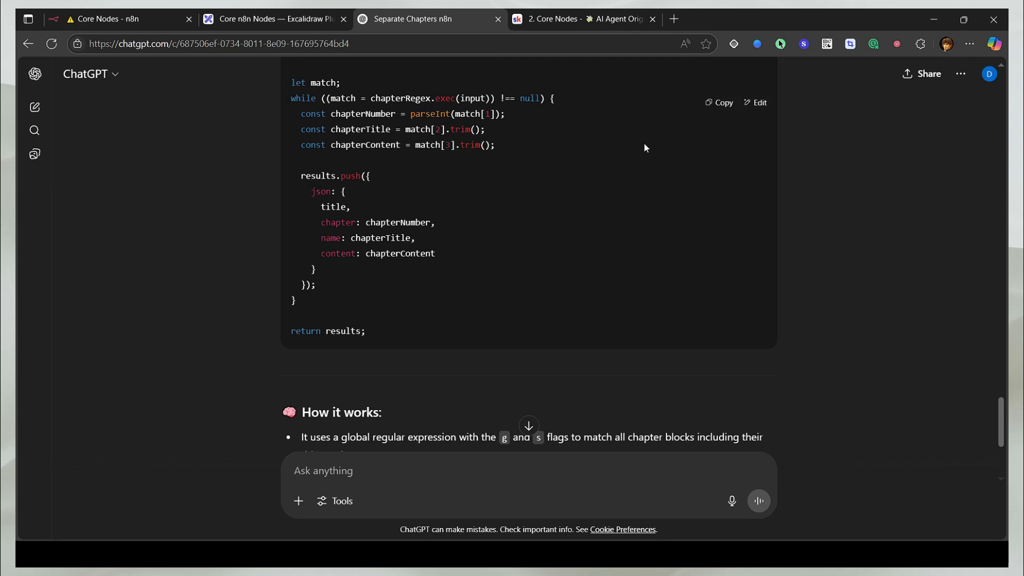
click(718, 105)
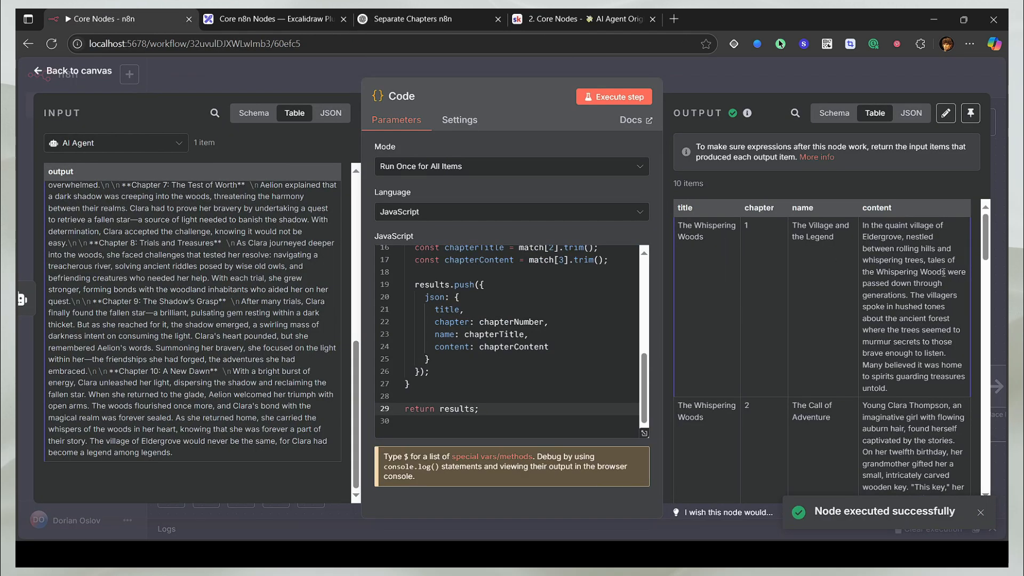
drag(985, 238, 993, 466)
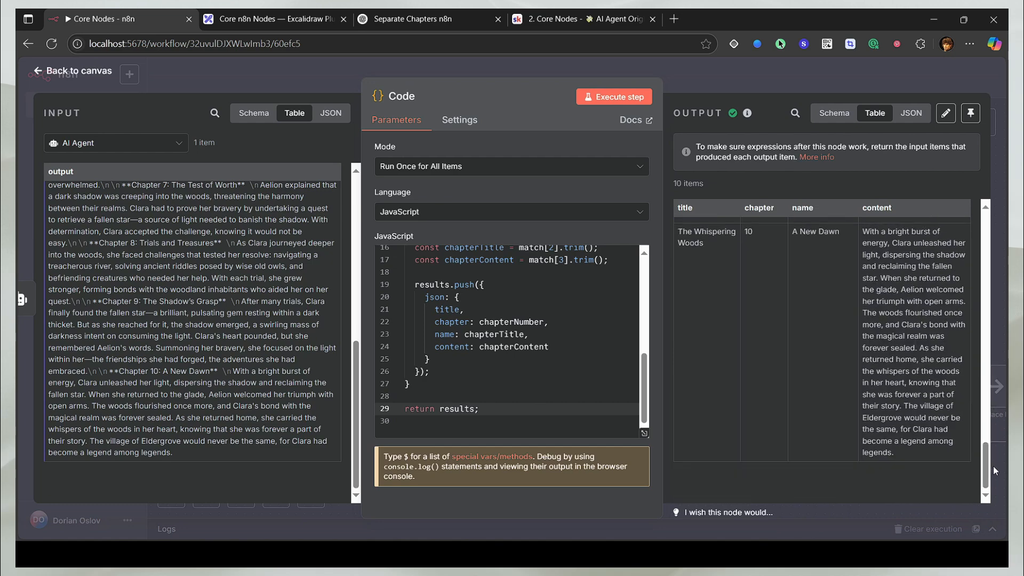
click(834, 112)
key(Escape)
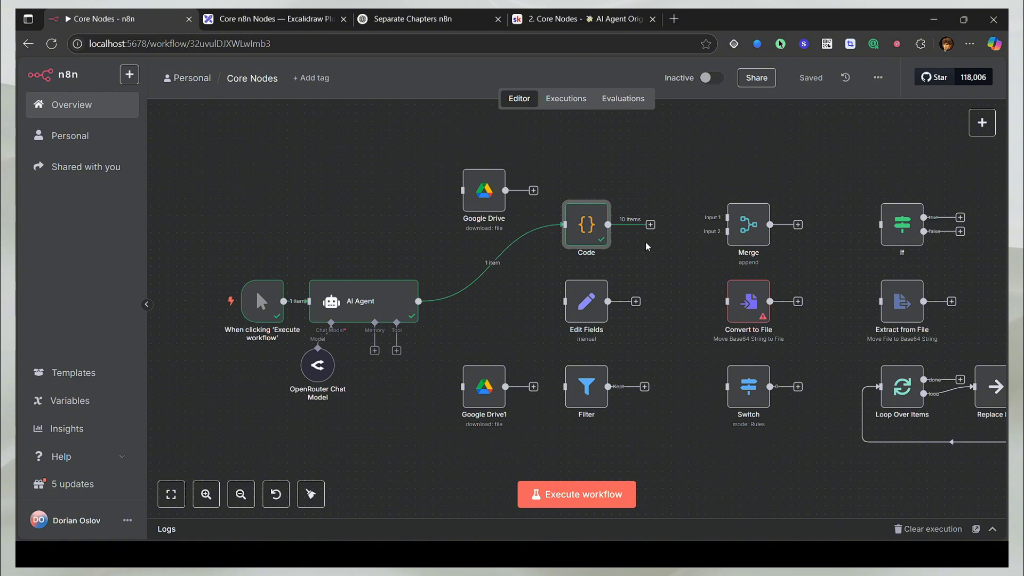
click(504, 264)
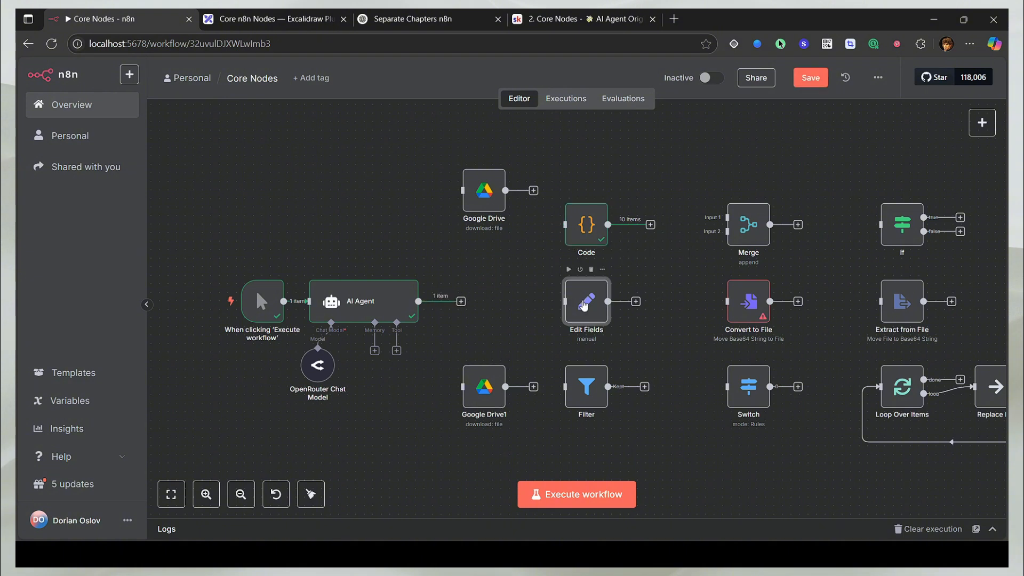
double_click(587, 301)
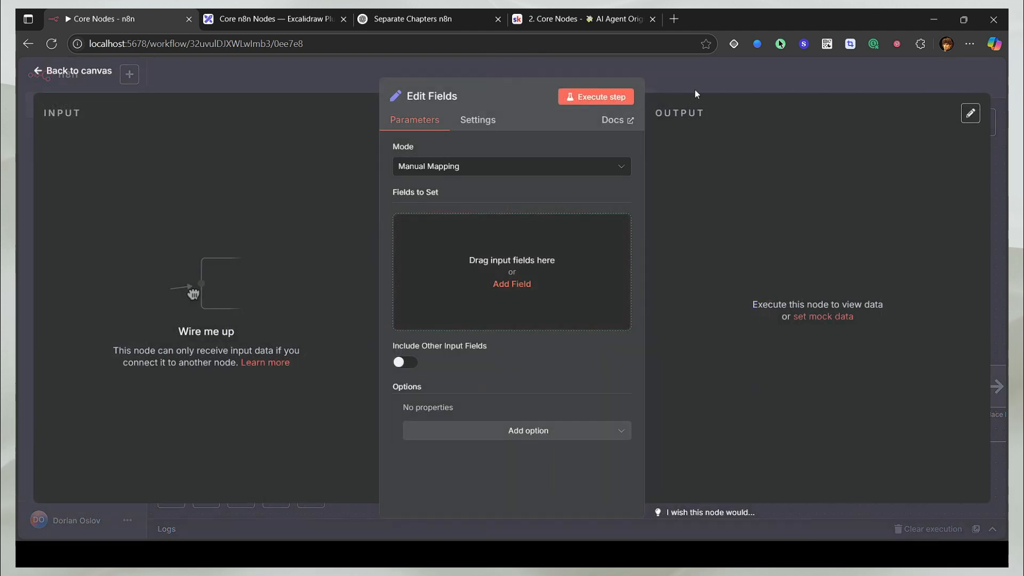
click(425, 294)
click(717, 89)
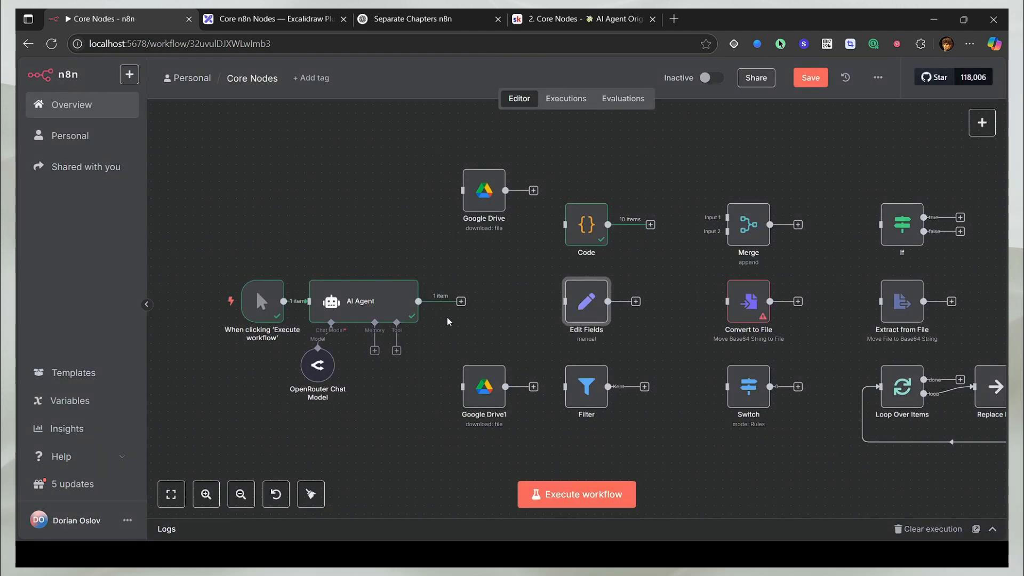
drag(461, 303, 561, 313)
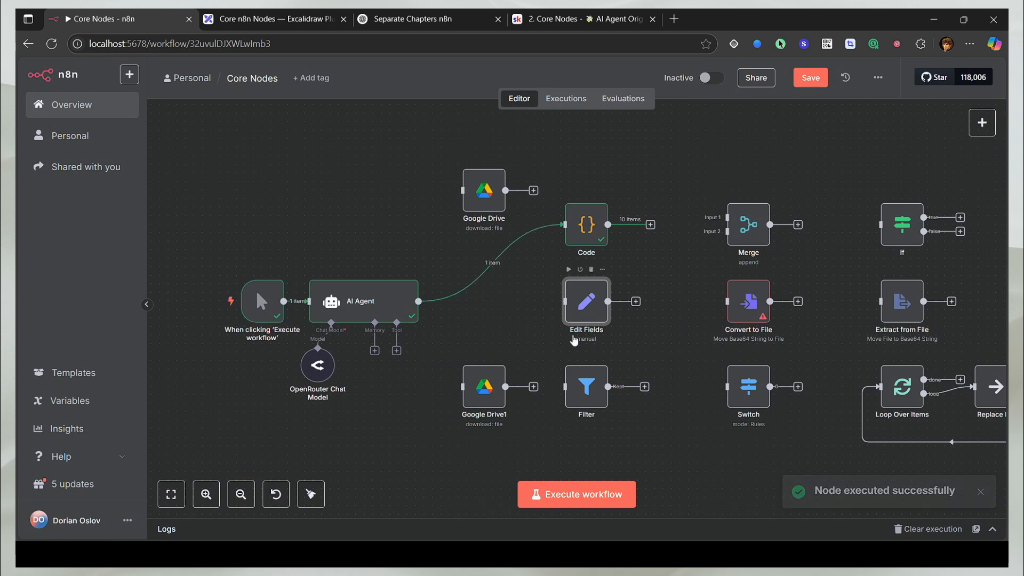
Step: Connect the Code node's output to Edit Fields and add a string field called name in it
drag(650, 224, 589, 311)
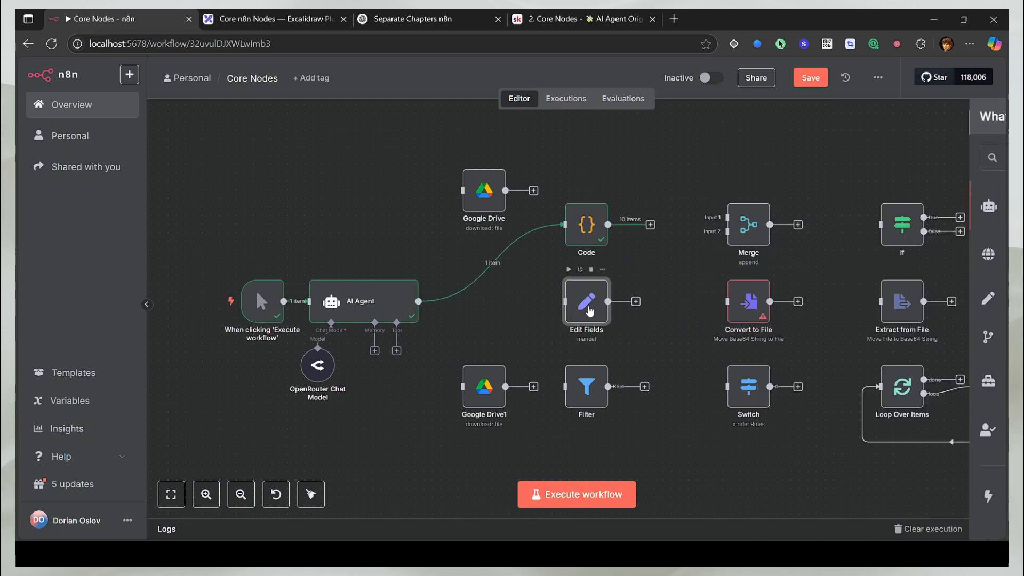
drag(650, 224, 580, 311)
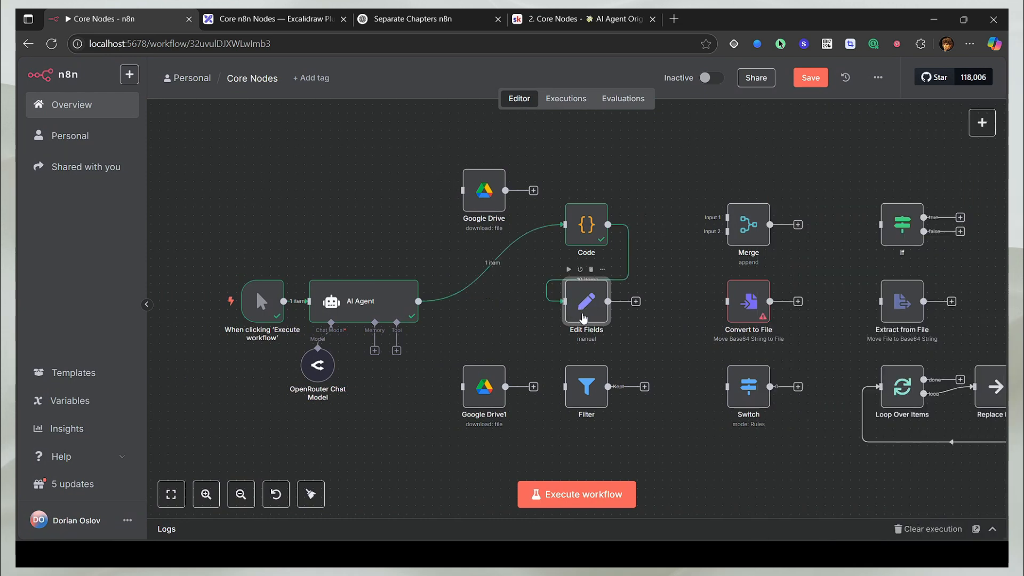
double_click(584, 319)
click(469, 225)
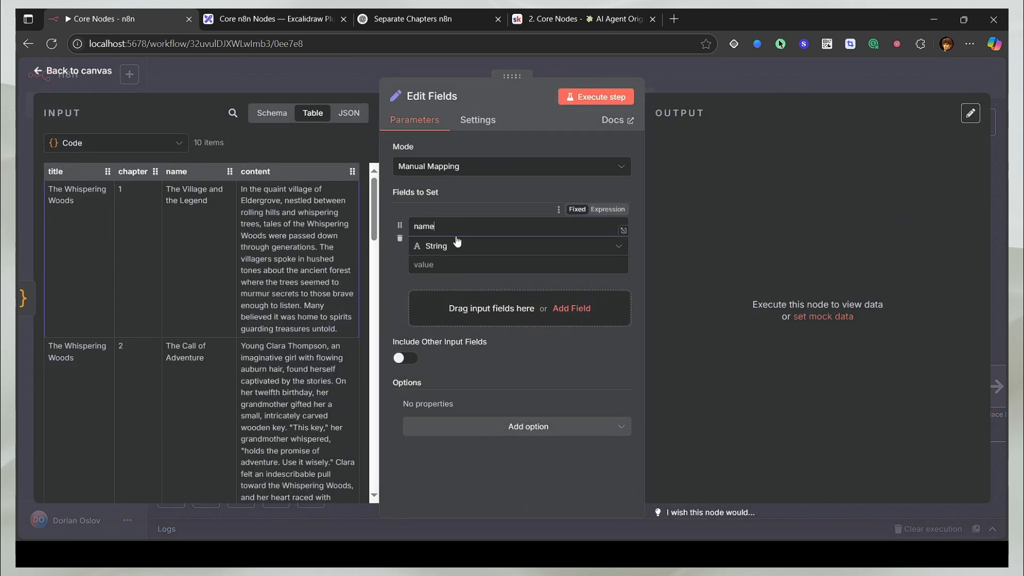
Step: Map the Code node's name value, {{ $json.name }}, to the name field and execute Edit Fields with its output shown as a table
click(257, 117)
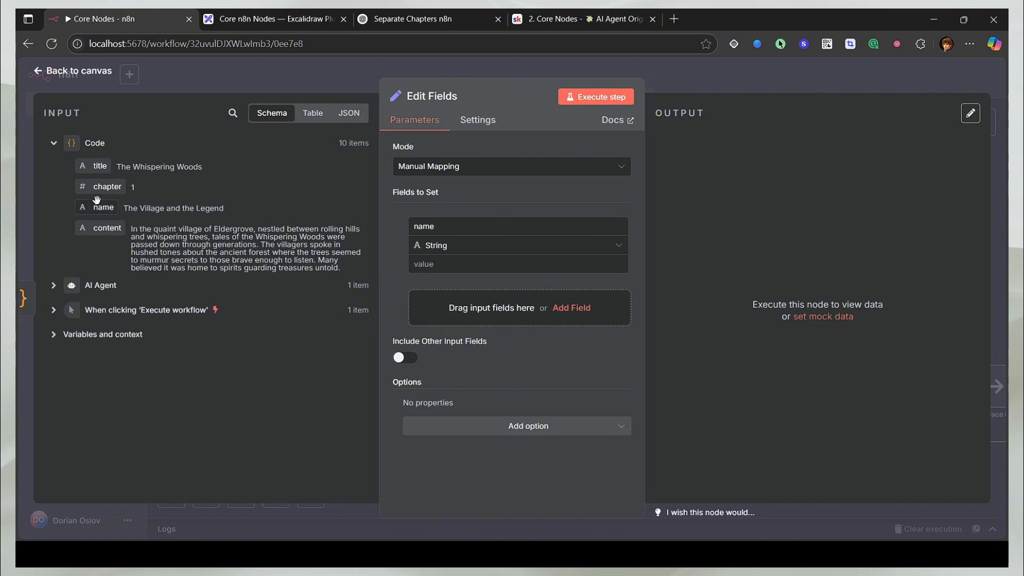
drag(97, 199, 429, 265)
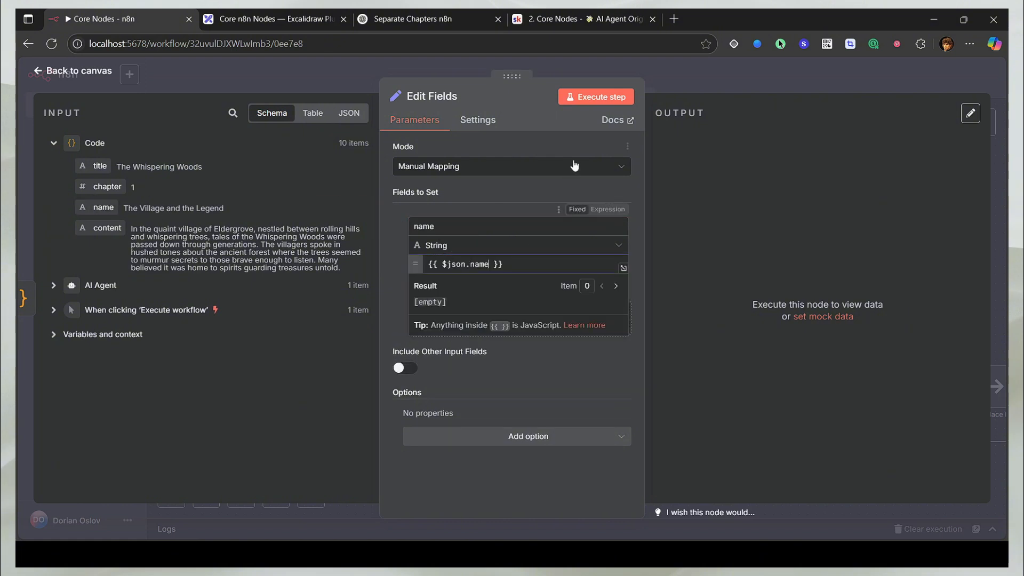
click(583, 101)
click(875, 113)
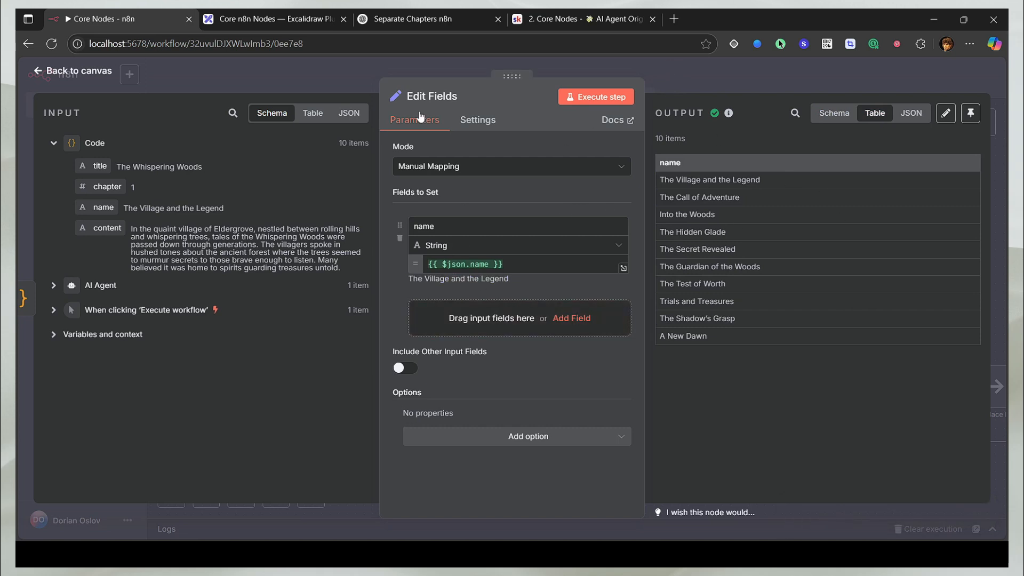
Step: Switch to the Excalidraw board, handwrite an underlined "Sheets" and draw a box with two long check marks beside it
click(303, 20)
scroll(540, 309, down, 6)
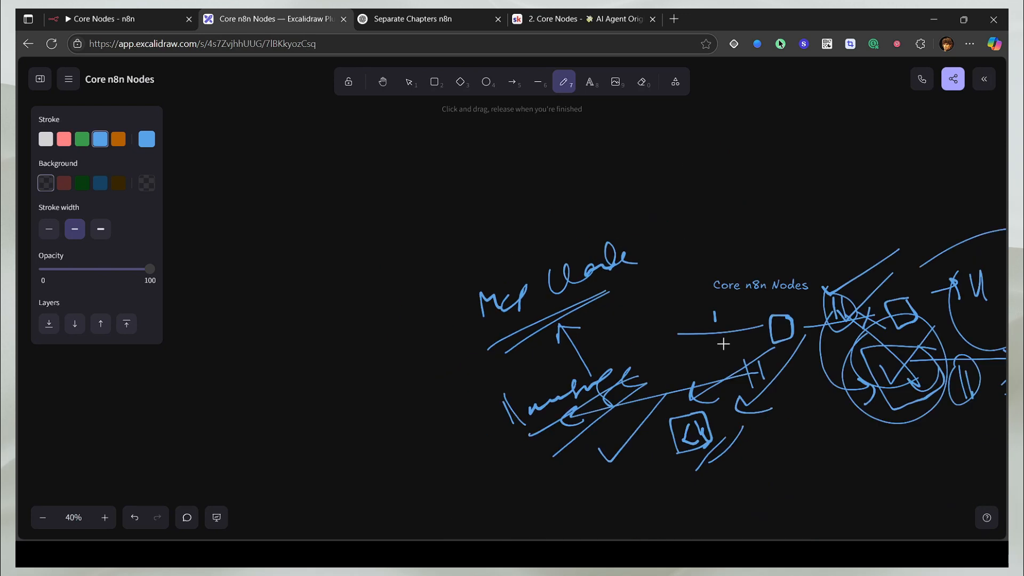
drag(724, 345, 377, 396)
mouse_move(465, 139)
mouse_down()
mouse_move(446, 173)
mouse_move(577, 155)
mouse_up()
mouse_move(521, 234)
mouse_down()
mouse_move(521, 314)
mouse_move(578, 318)
mouse_up()
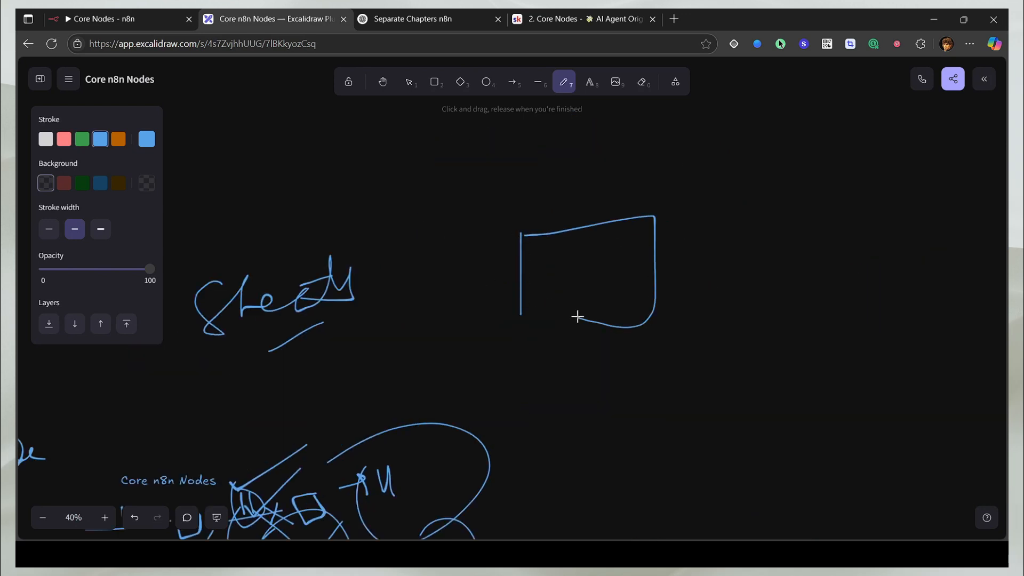
drag(544, 214, 726, 105)
drag(583, 227, 736, 75)
Step: Draw a second freehand box far to the right of the first and put two long check marks on it
scroll(406, 255, right, 5)
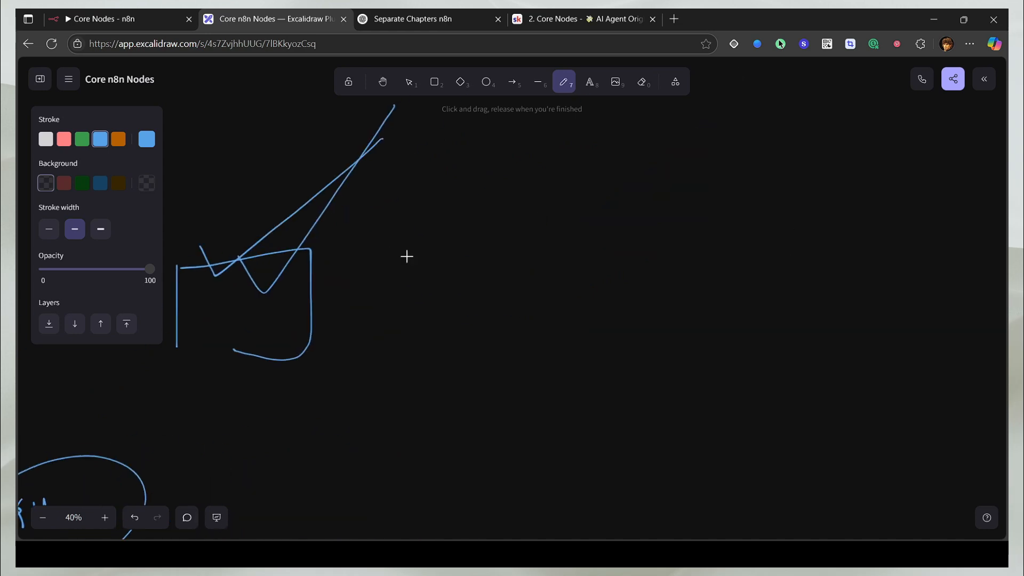
drag(680, 241, 696, 306)
mouse_move(693, 246)
mouse_down()
mouse_move(857, 306)
mouse_move(738, 324)
mouse_up()
drag(773, 245, 895, 121)
mouse_move(773, 222)
mouse_down()
mouse_move(782, 235)
mouse_move(903, 125)
mouse_up()
drag(530, 291, 622, 278)
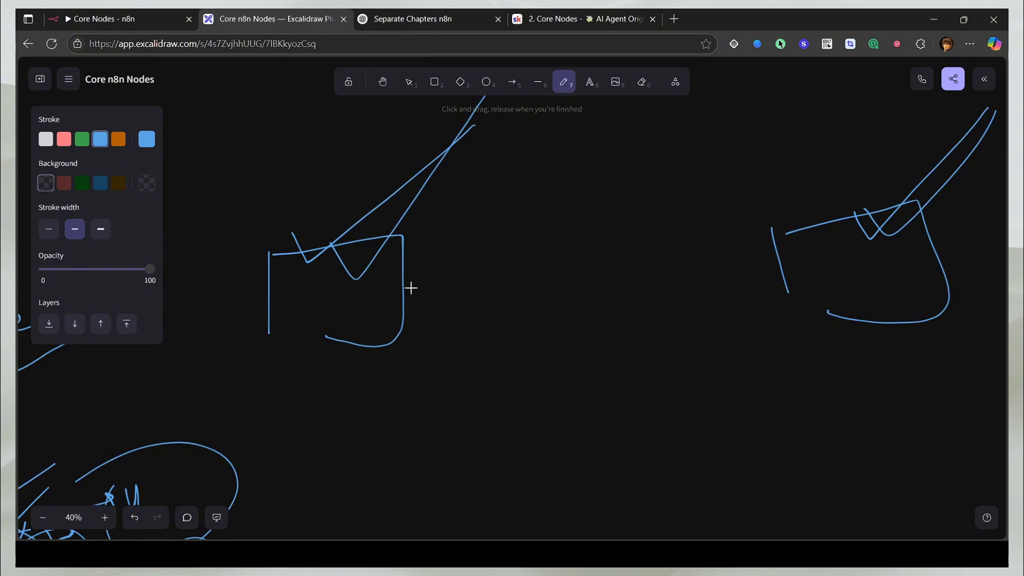
Step: Draw a third box between the two boxes, with arrows from the first box to it and one long arrow reaching the far box
mouse_move(355, 317)
mouse_down()
mouse_move(891, 251)
mouse_move(767, 313)
mouse_up()
mouse_move(495, 229)
mouse_down()
mouse_move(645, 205)
mouse_move(574, 331)
mouse_up()
drag(638, 213, 680, 323)
drag(561, 352, 726, 345)
mouse_move(374, 270)
mouse_down()
mouse_move(614, 238)
mouse_move(572, 254)
mouse_up()
drag(363, 313, 554, 295)
drag(514, 277, 495, 322)
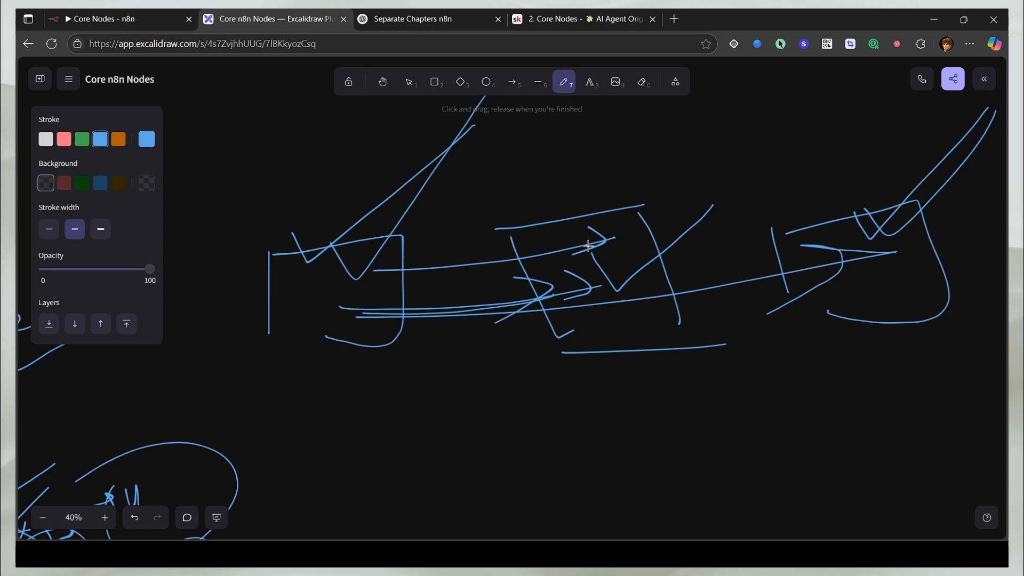
Step: Add large check marks over the middle box, handwrite "Format" beneath it and draw two lines from it toward the far box
drag(587, 245, 807, 159)
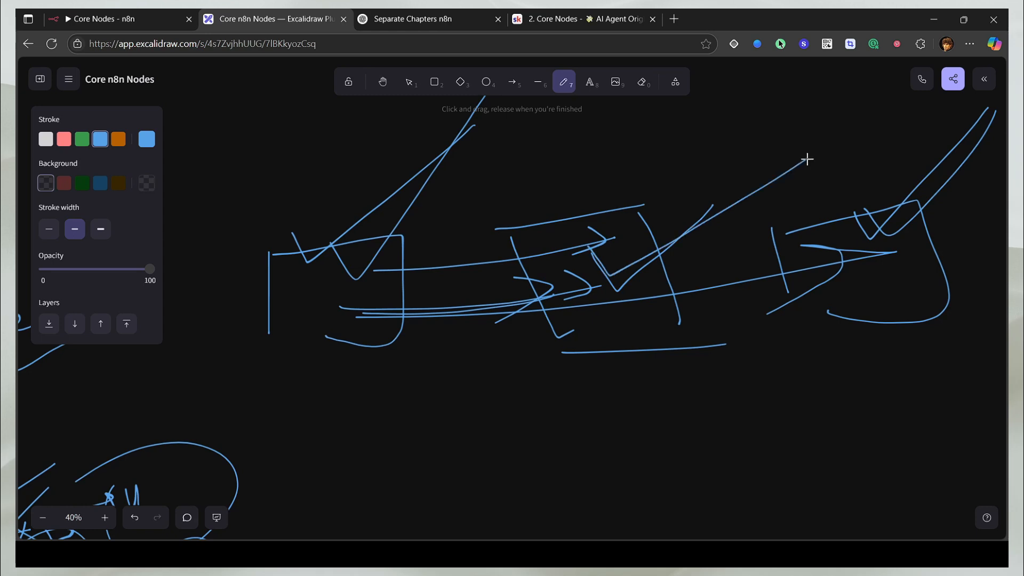
drag(535, 197, 653, 136)
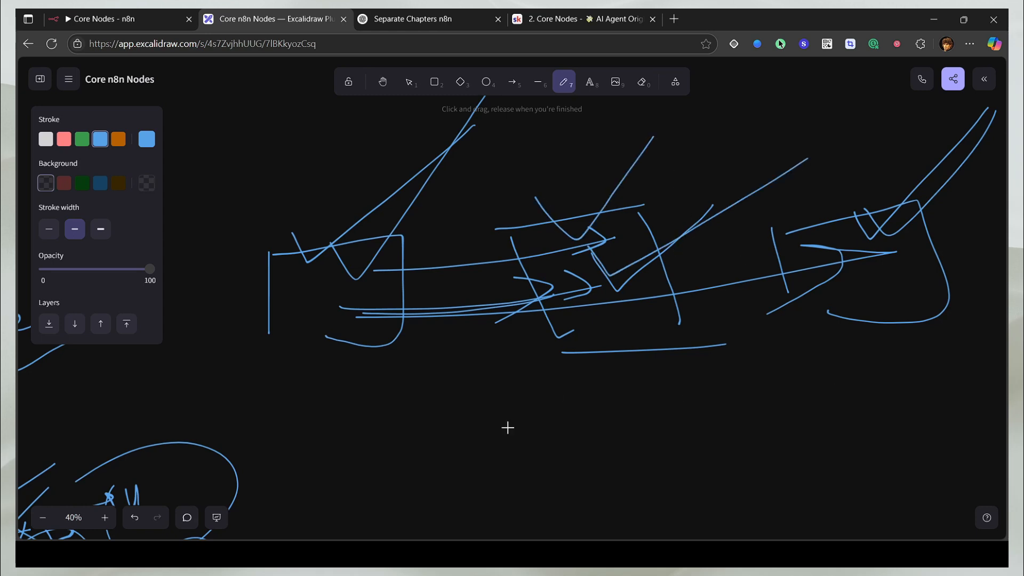
mouse_move(612, 412)
mouse_down()
mouse_move(592, 393)
mouse_move(597, 440)
mouse_move(654, 434)
mouse_move(666, 448)
mouse_up()
drag(638, 421, 706, 394)
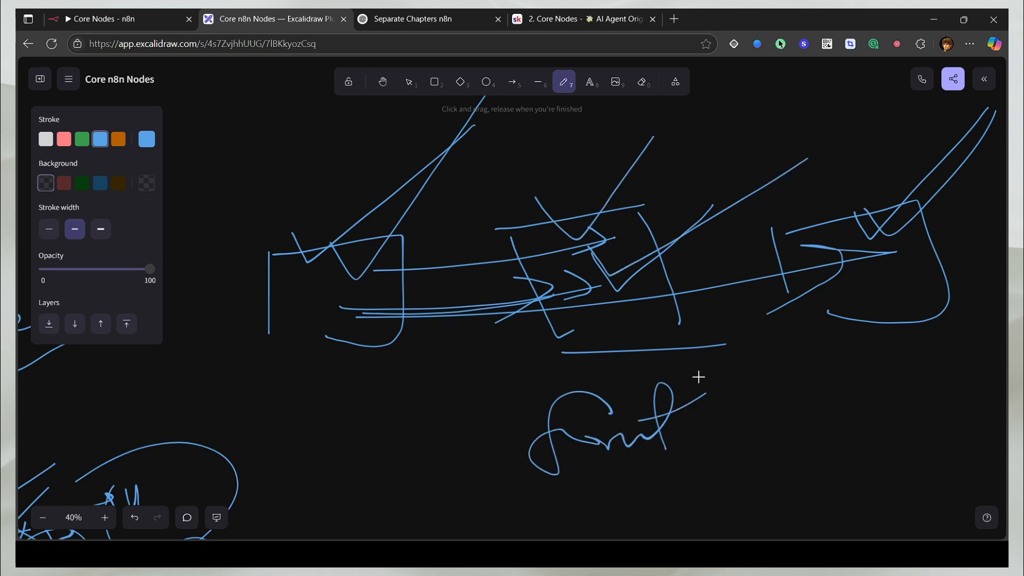
drag(604, 309, 898, 247)
drag(669, 337, 895, 275)
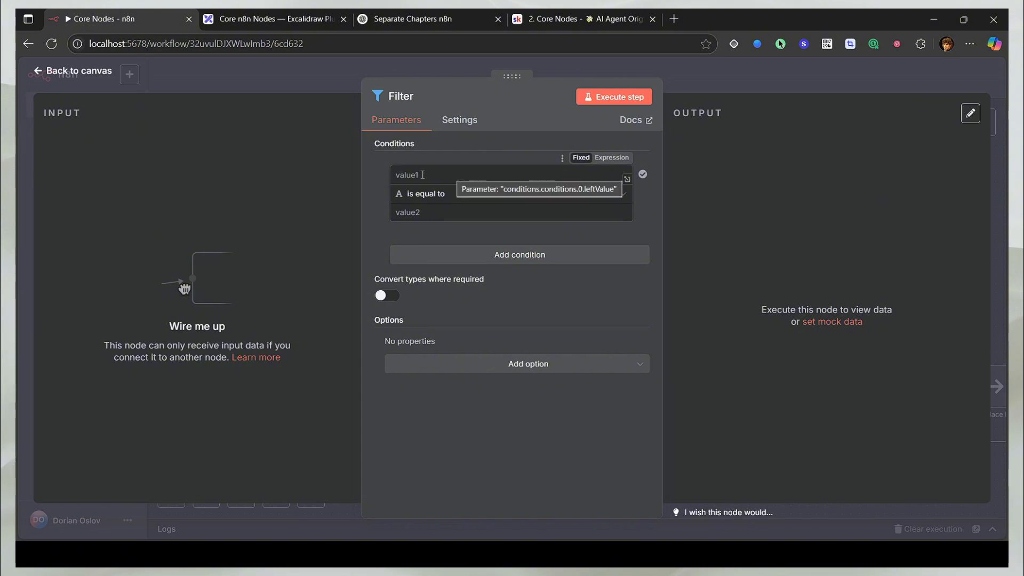
Step: Switch to n8n, look at the Filter node's condition operator and connect Edit Fields' output to the Filter node
click(446, 198)
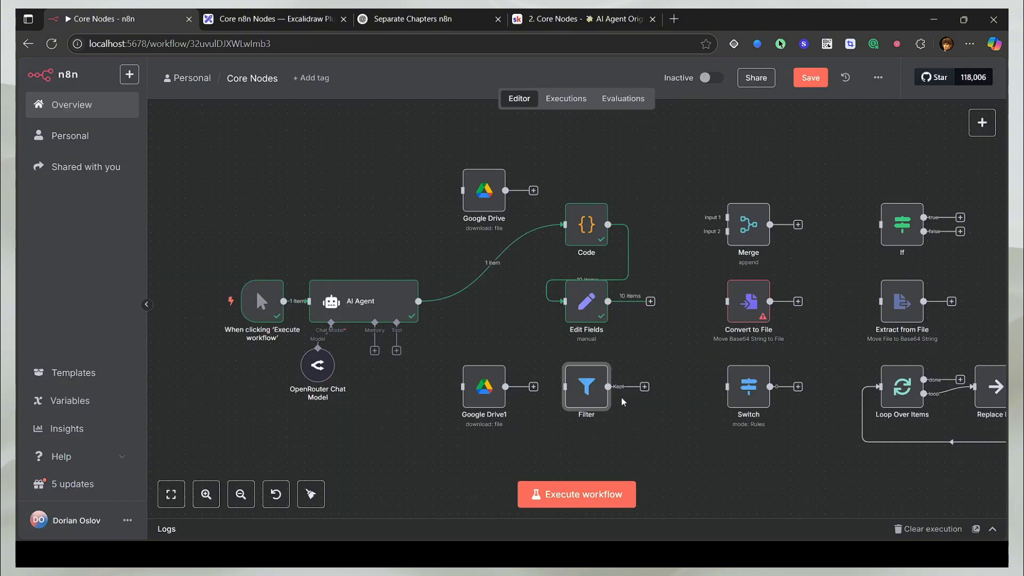
drag(608, 301, 576, 394)
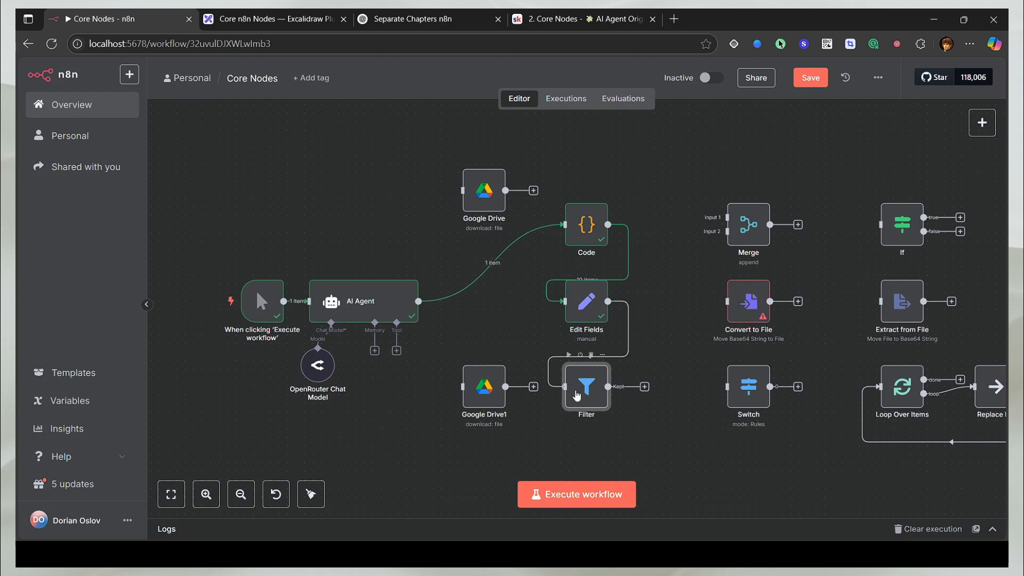
Step: Add a second string field named chapter with the value {{ $json.chapter }} to Edit Fields and execute the node
double_click(587, 301)
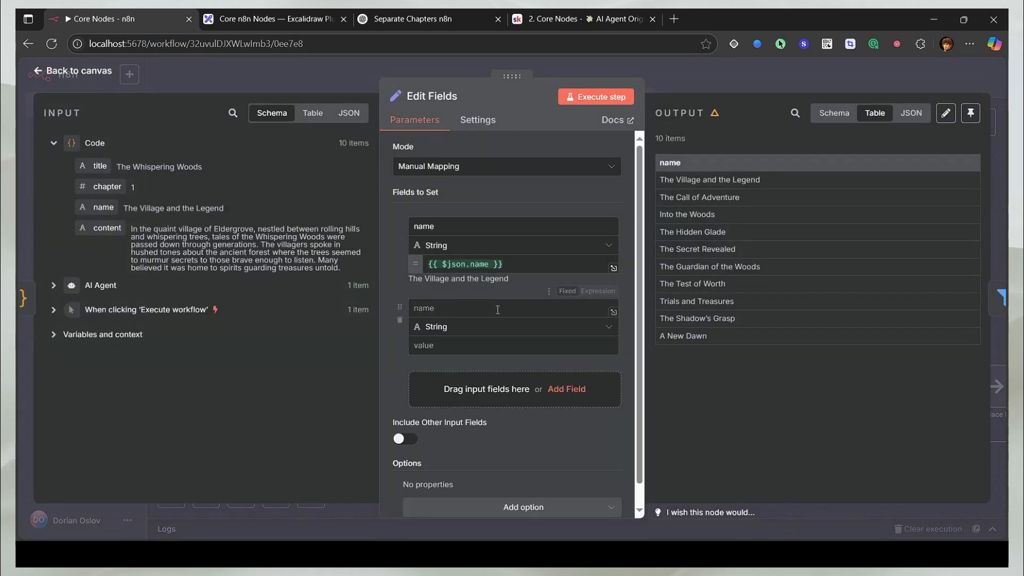
click(492, 310)
text(ch)
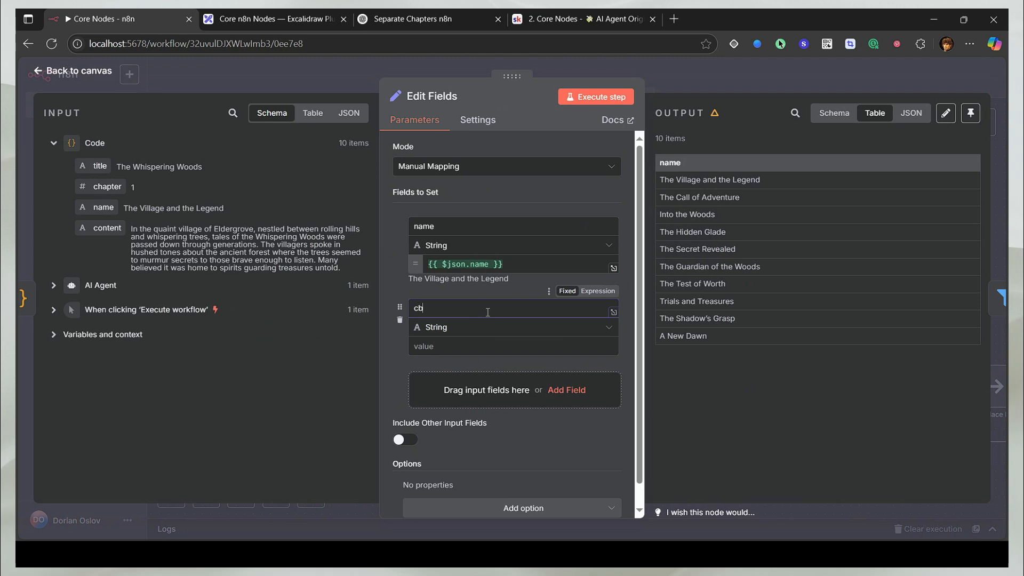
key(BackSpace)
key(BackSpace)
key(BackSpace)
key(BackSpace)
key(BackSpace)
key(BackSpace)
drag(107, 186, 443, 346)
click(581, 100)
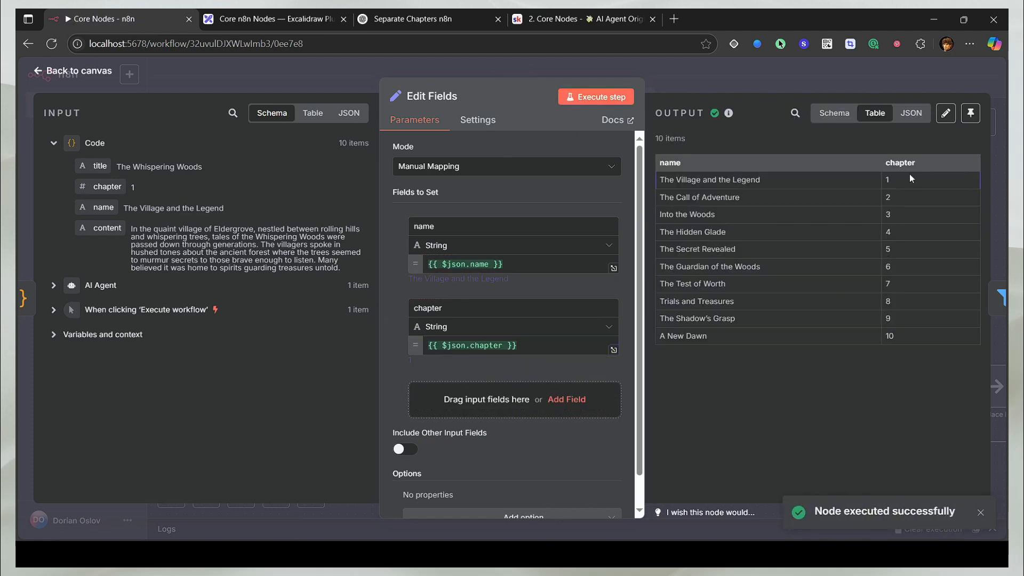
Step: In the Filter node, set the condition to compare {{ $json.chapter }} using the Number operator "is greater than"
click(737, 76)
double_click(581, 373)
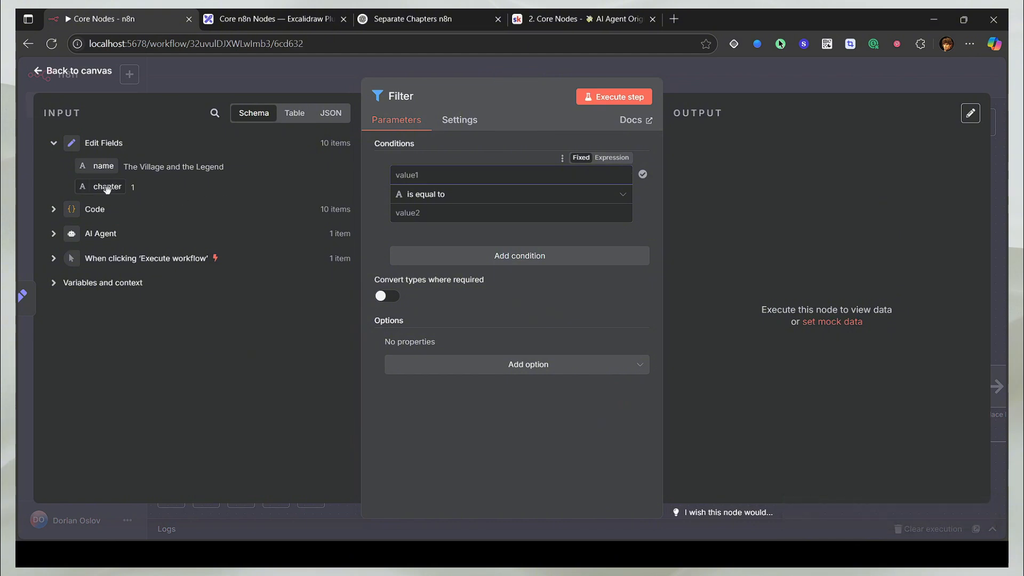
drag(106, 186, 440, 184)
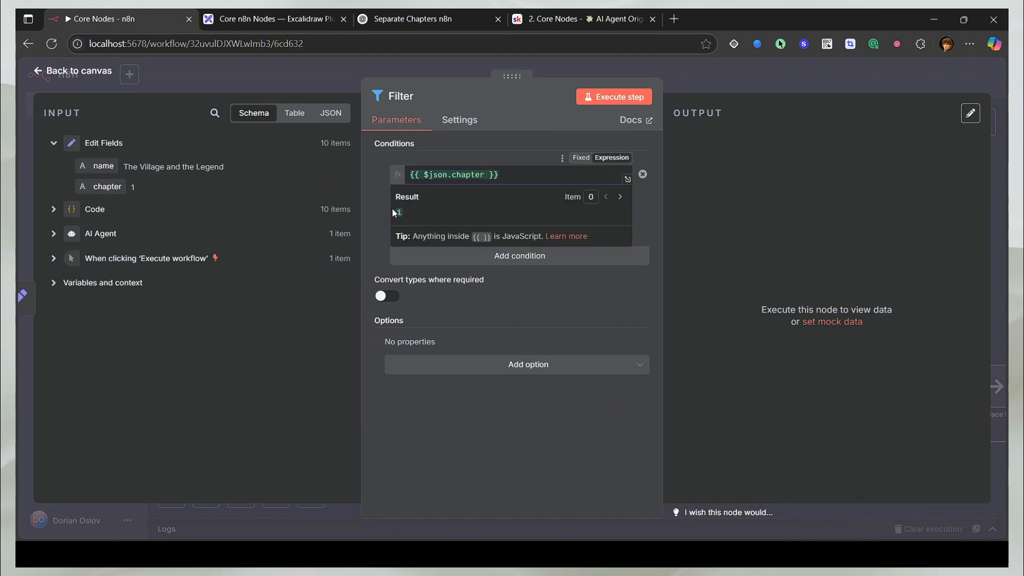
click(438, 197)
mouse_move(485, 249)
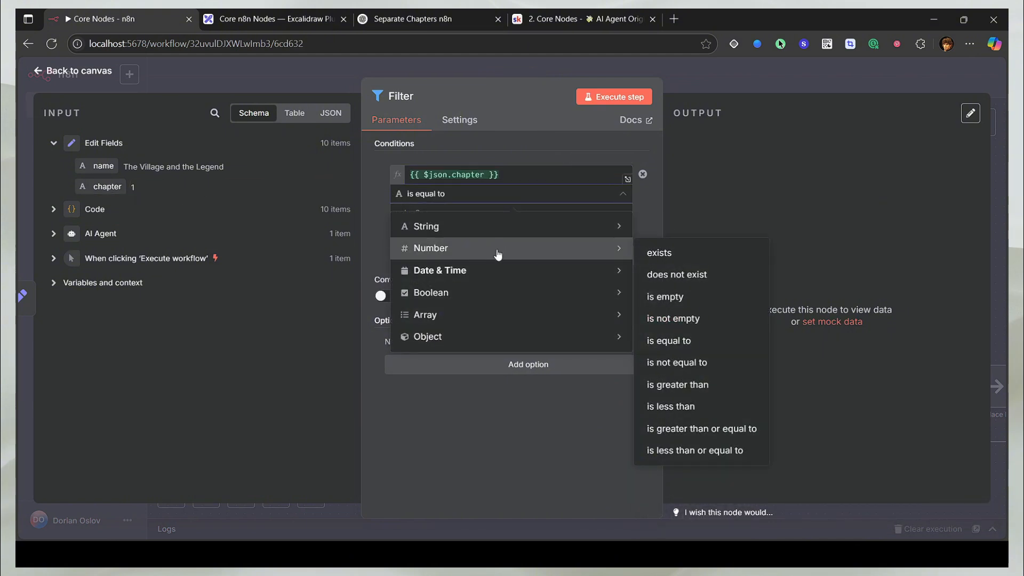
mouse_move(465, 233)
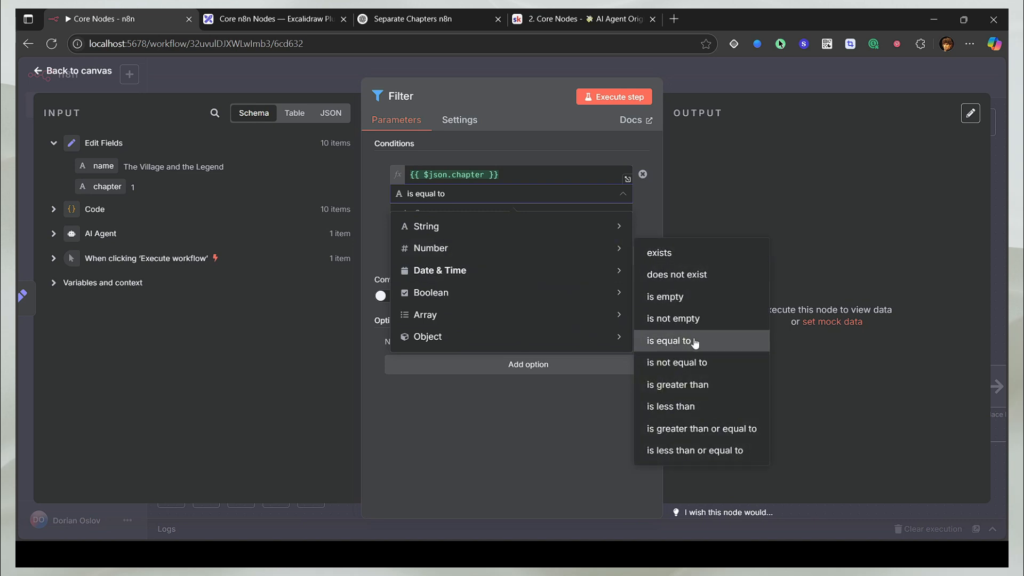
click(693, 385)
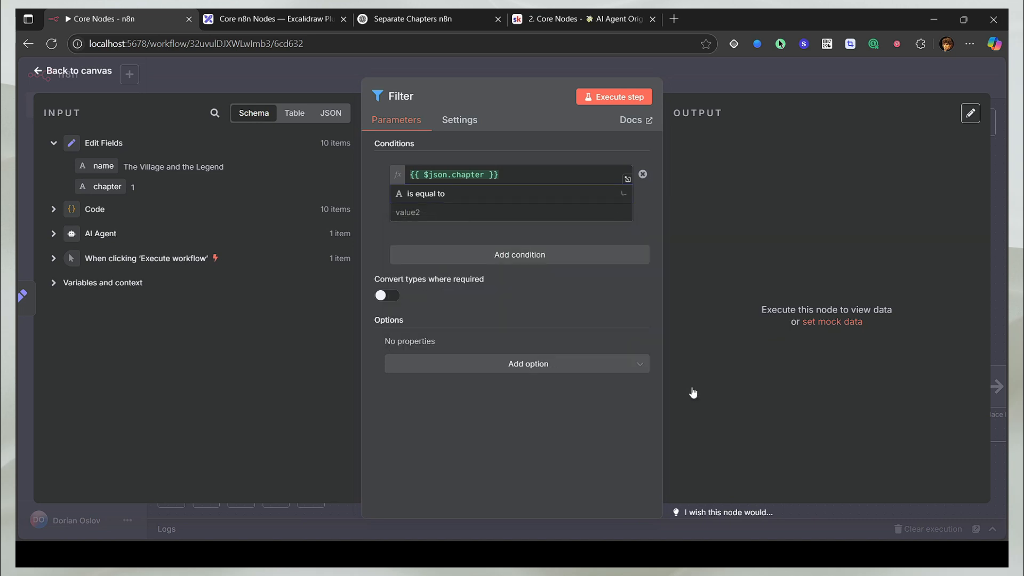
Step: Set the Filter condition's comparison value to 4, try to execute the node and dismiss the notification
click(452, 213)
text(4)
click(603, 97)
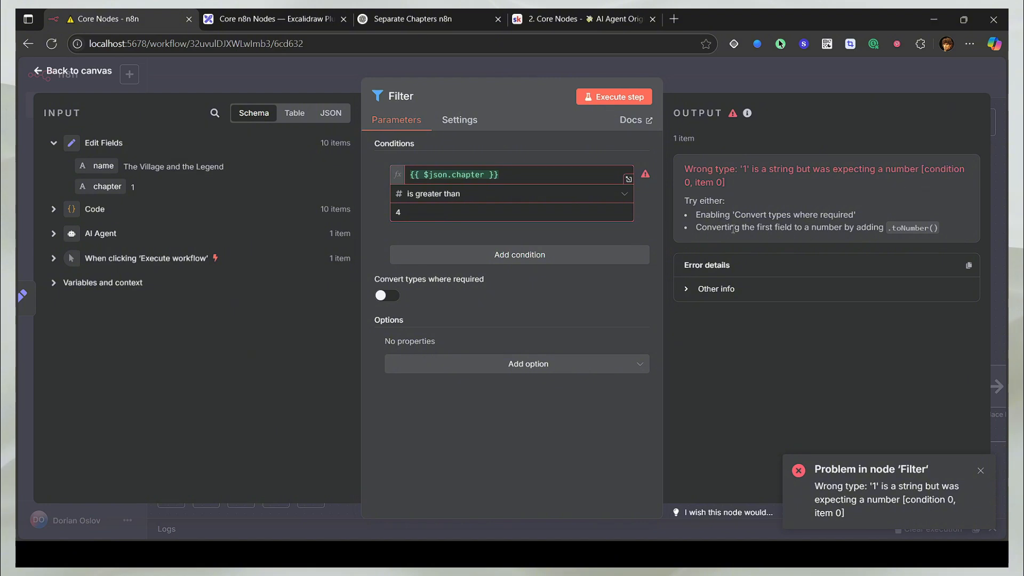
click(980, 469)
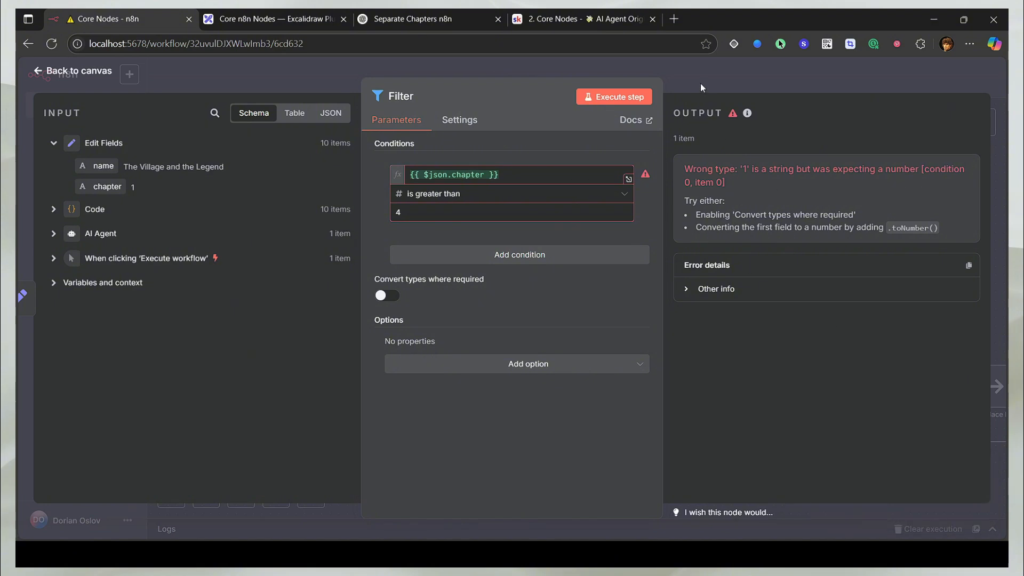
Step: Change the chapter field's type to Number in the Edit Fields node and execute that node again
key(Escape)
double_click(593, 317)
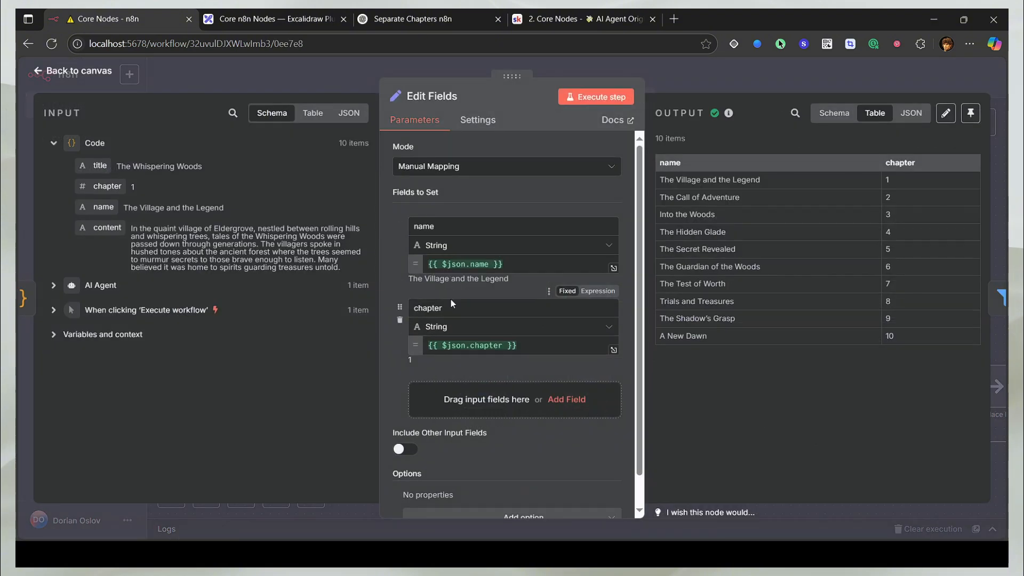
click(462, 326)
click(474, 380)
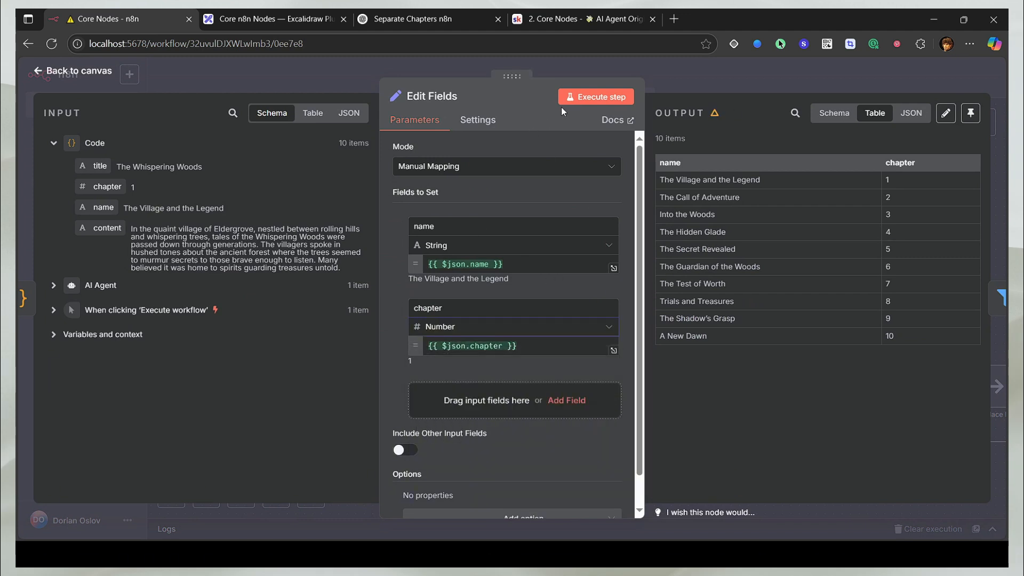
click(594, 97)
click(709, 79)
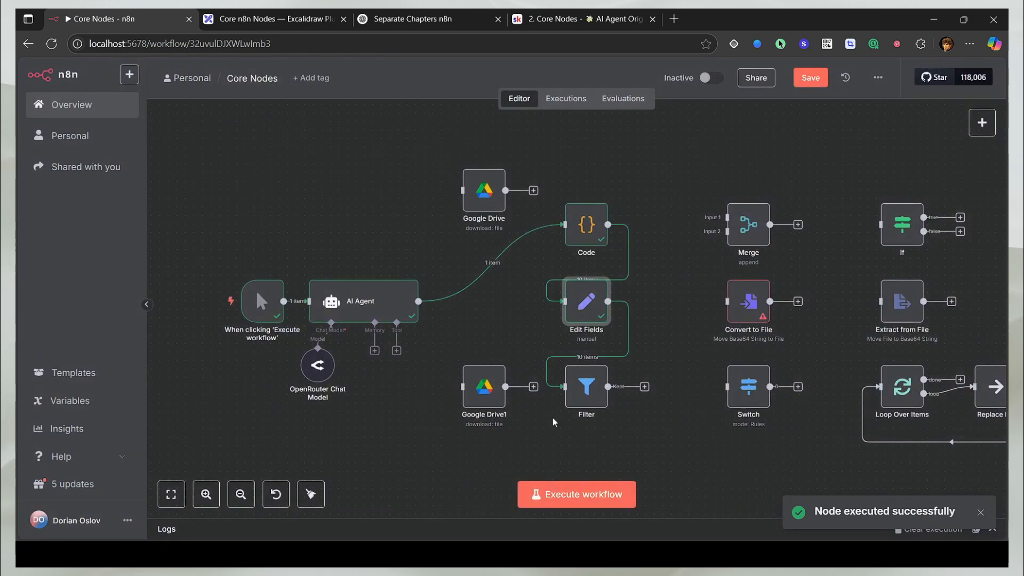
Step: Execute the Filter node from the canvas and check its kept items
click(568, 354)
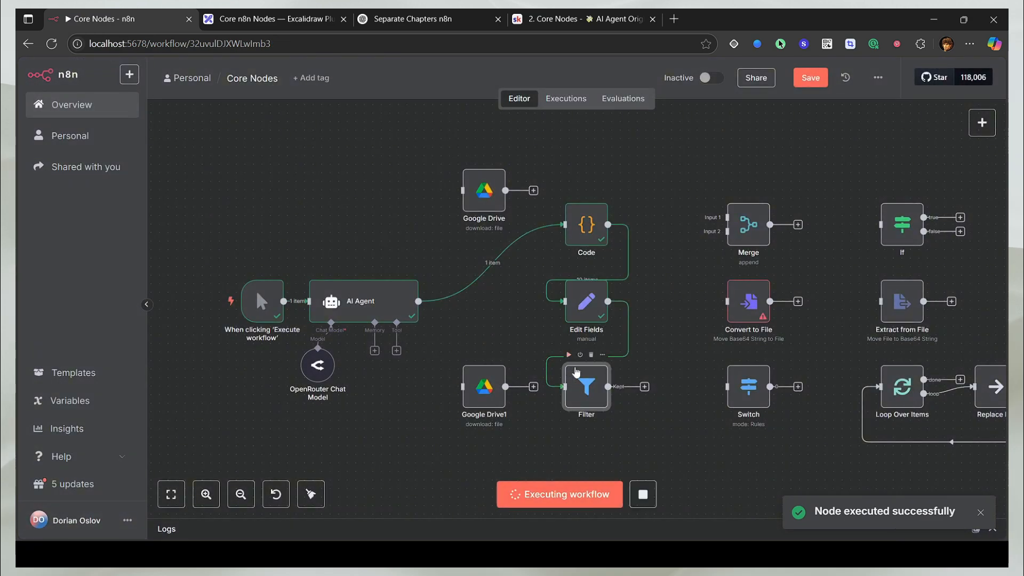
double_click(584, 381)
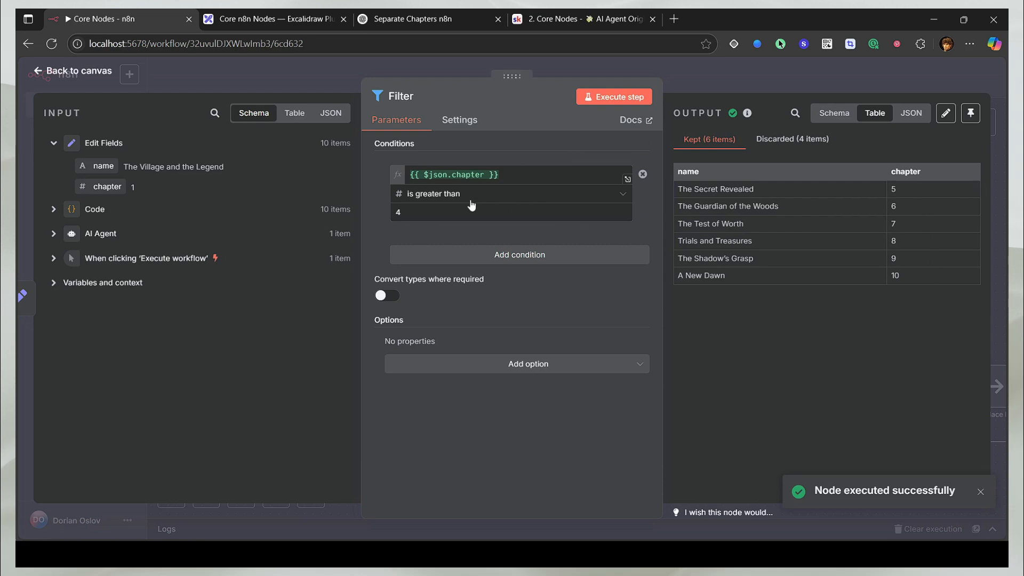
key(Escape)
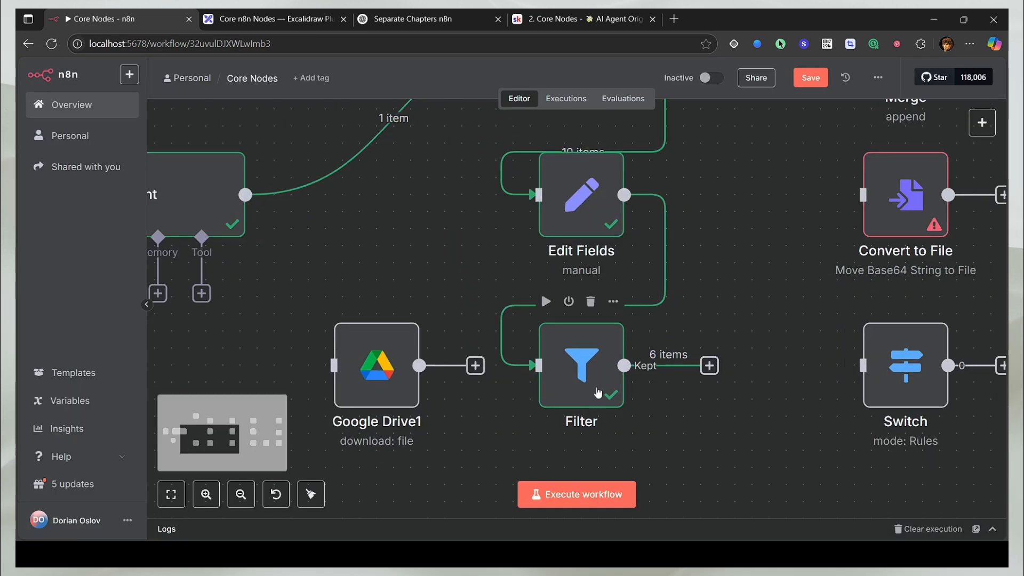
Step: Look at the operators that the Filter condition offers for other data types, such as Date & Time
double_click(599, 391)
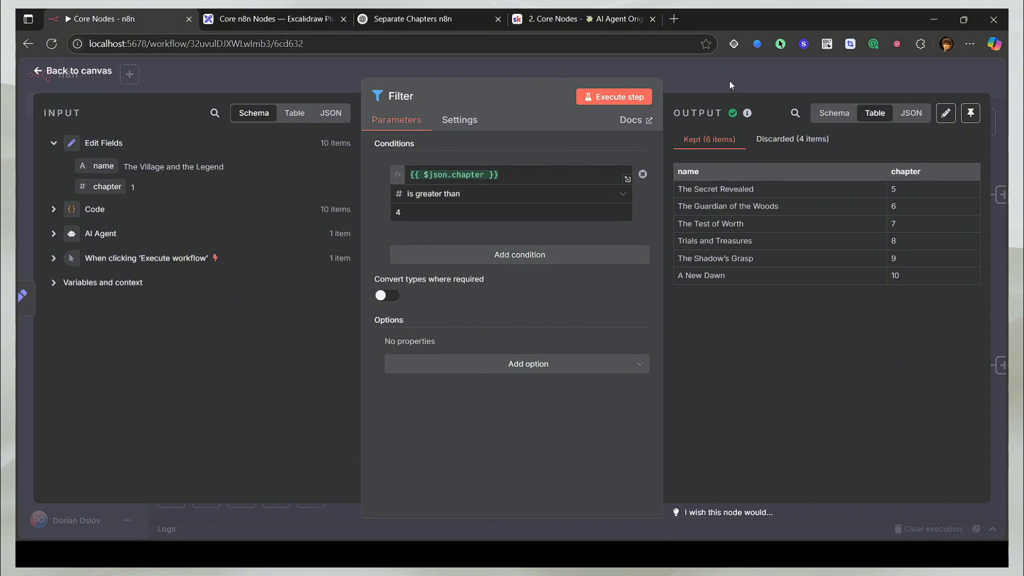
click(569, 193)
mouse_move(564, 270)
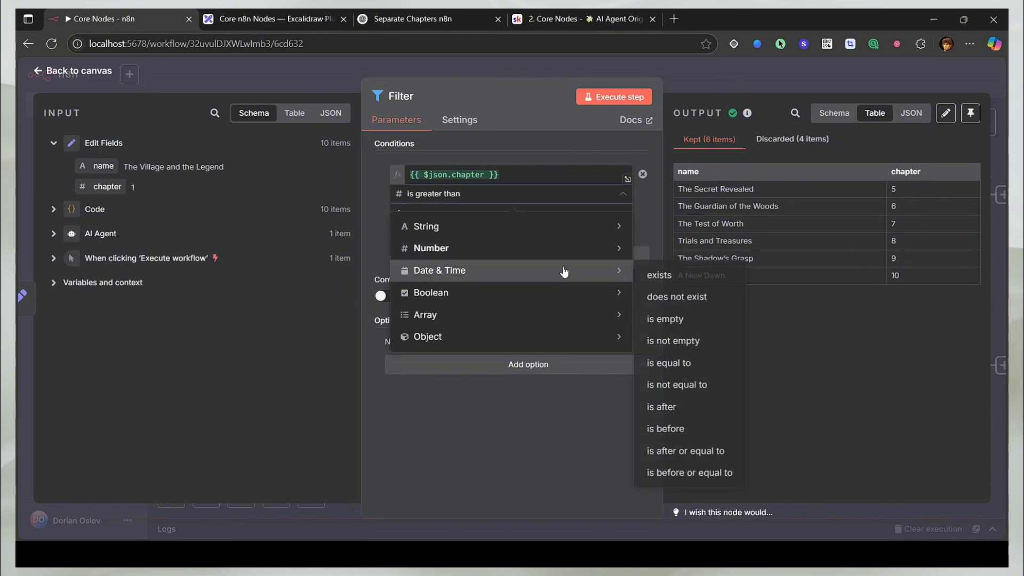
click(756, 85)
Step: Search the node library for "dupli" and look at the actions of the Remove Duplicates node
click(984, 123)
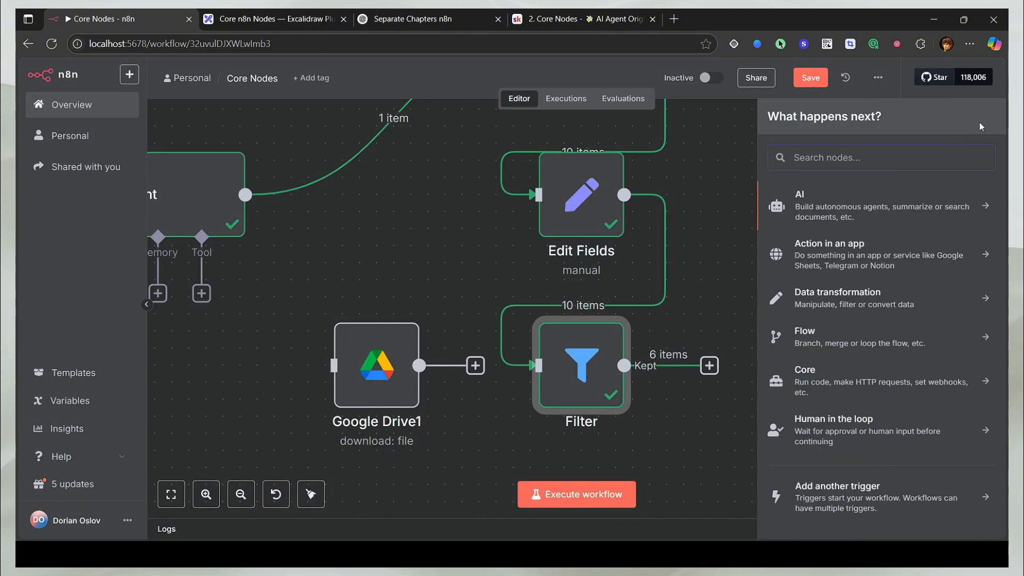
text(dupli)
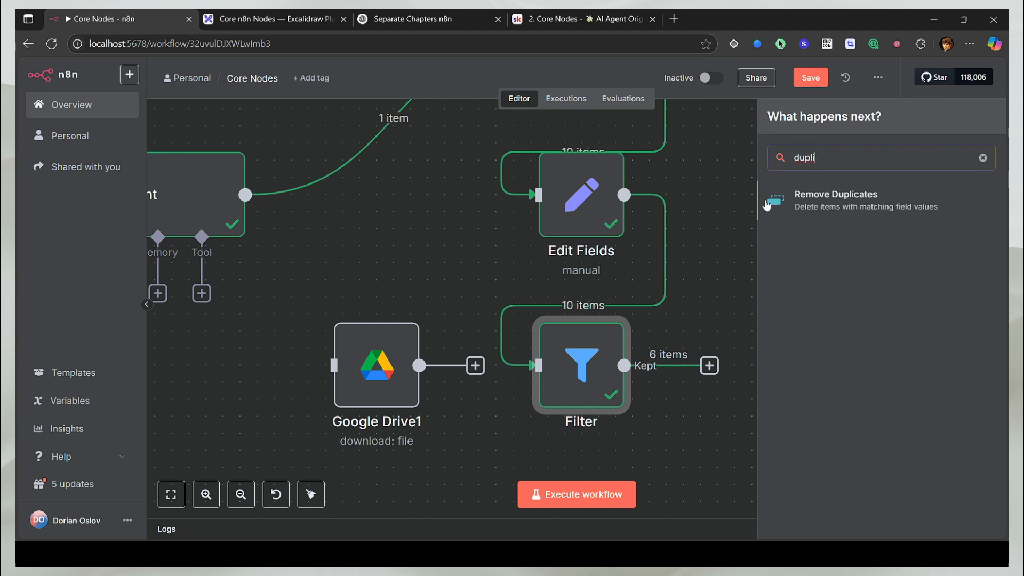
click(766, 204)
scroll(635, 325, down, 3)
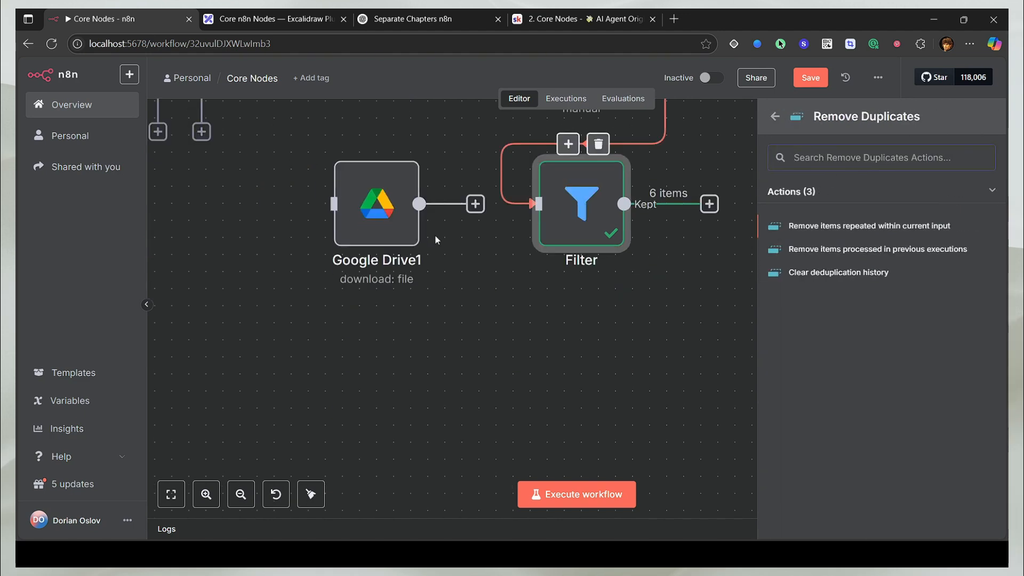
scroll(664, 237, down, 5)
scroll(712, 216, up, 3)
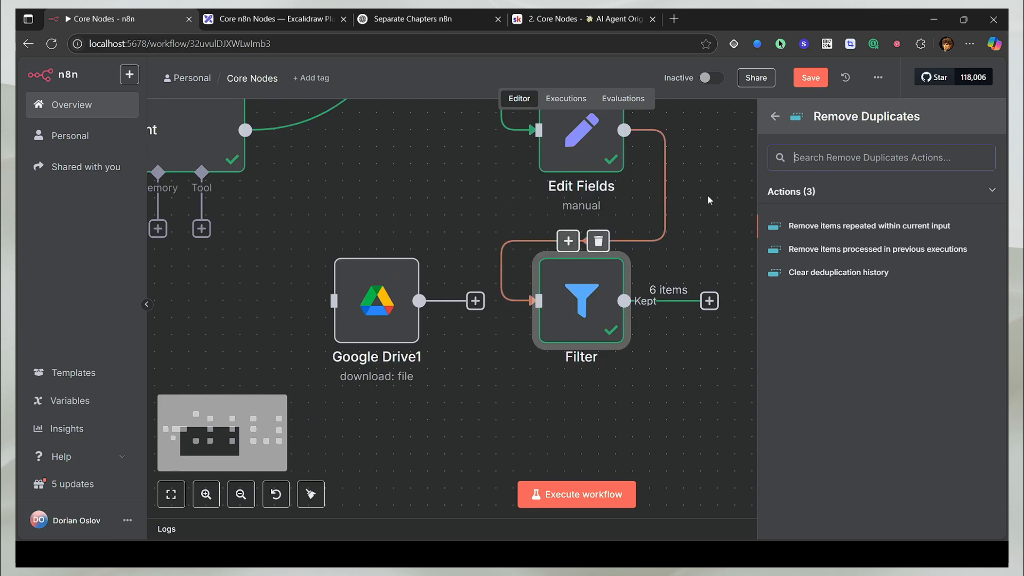
Step: Save the workflow and dismiss the node library to show the whole canvas
key(ctrl+s)
click(728, 339)
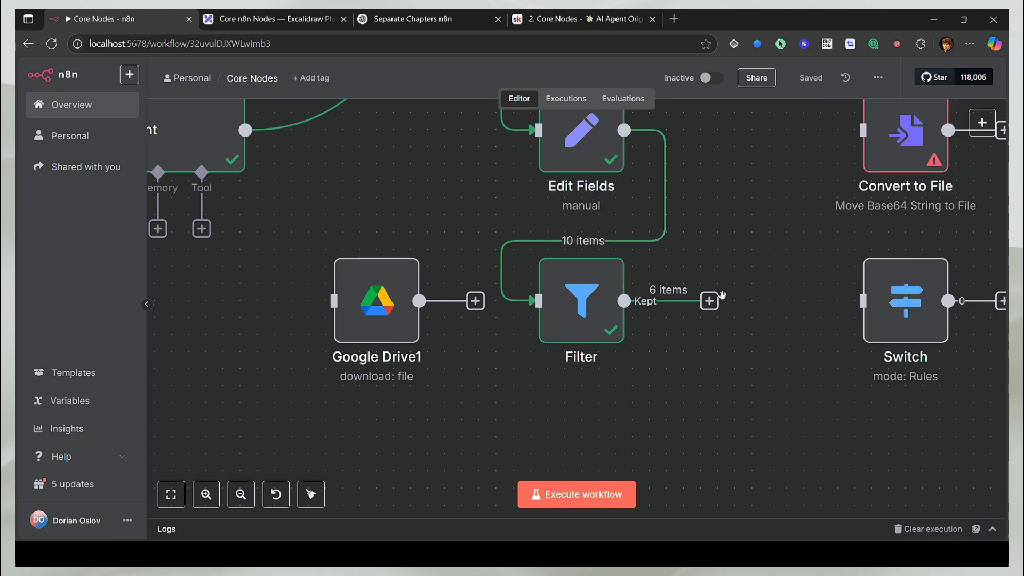
scroll(727, 290, down, 5)
drag(756, 264, 646, 365)
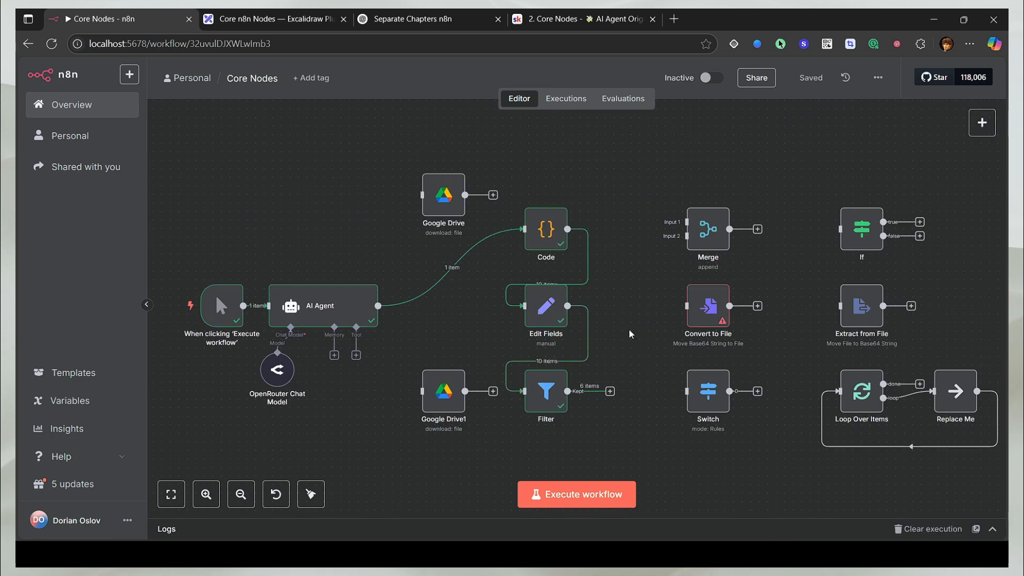
Step: Delete the connection between the AI Agent and Code nodes and select the Merge node
click(458, 269)
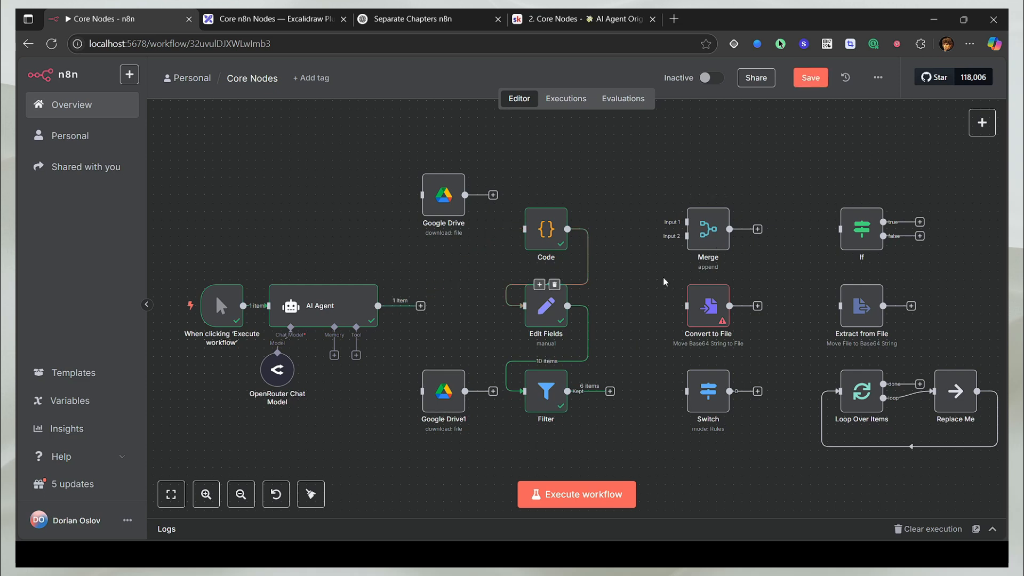
click(698, 236)
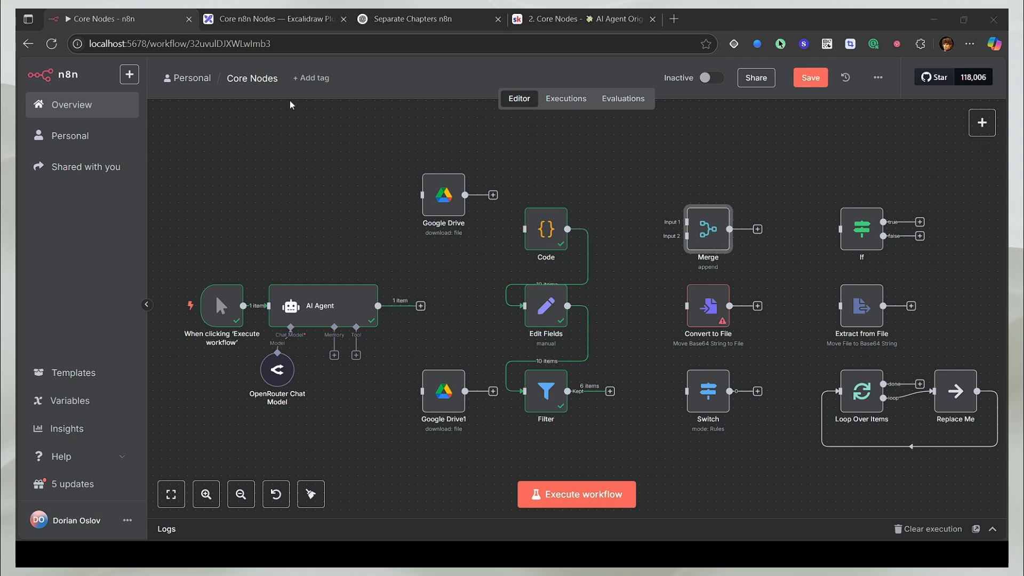
Step: Switch to the Excalidraw board and draw four slanted, stacked strokes in the empty area beside the handwritten "Format"
click(284, 20)
drag(747, 259, 377, 160)
drag(495, 328, 612, 295)
drag(507, 344, 601, 310)
drag(522, 369, 640, 332)
mouse_move(514, 401)
mouse_down()
mouse_move(637, 373)
mouse_move(814, 293)
mouse_up()
Step: Switch to n8n, glance at the Filter node and reconnect the AI Agent's output to the Code node
click(133, 20)
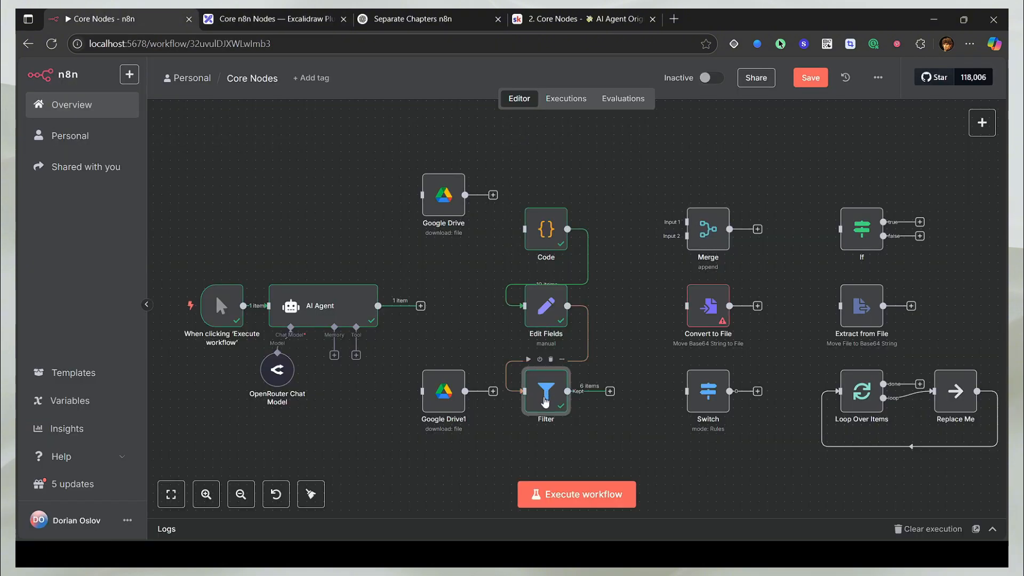
double_click(543, 396)
click(255, 77)
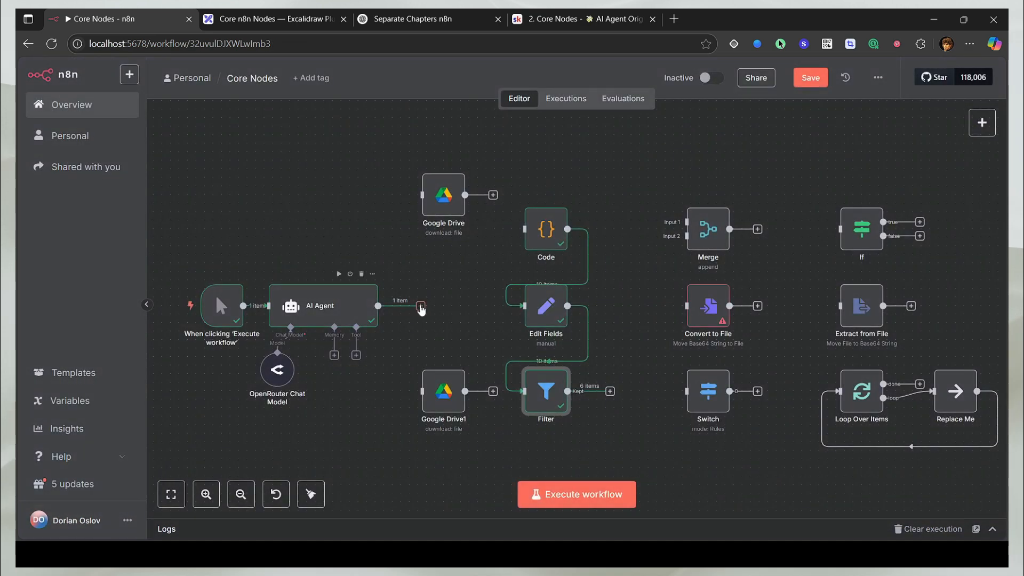
drag(419, 307, 529, 246)
Step: Examine the Filter node's input data by expanding the outputs of the Code, AI Agent and trigger nodes
double_click(546, 392)
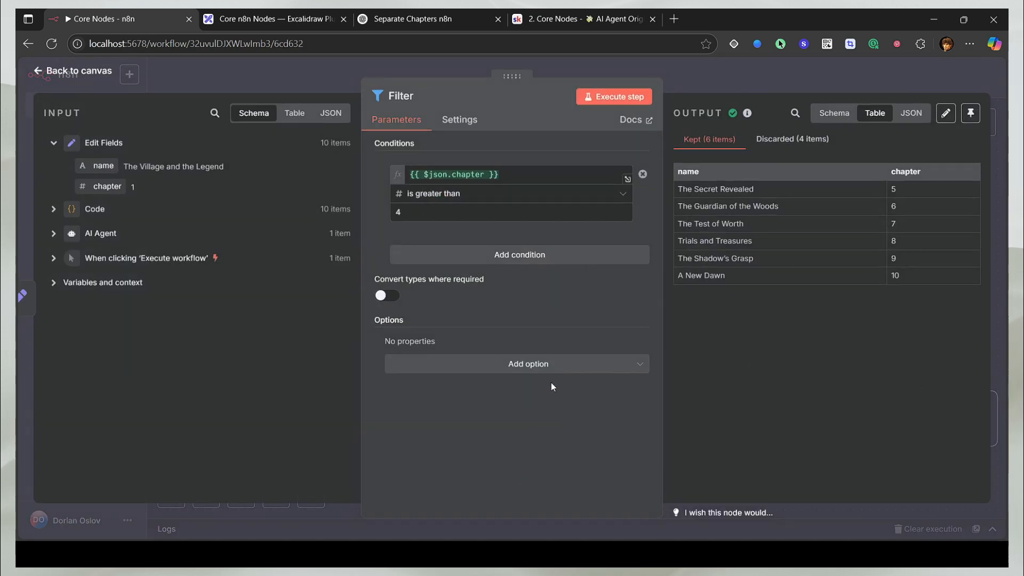
click(54, 260)
click(53, 233)
click(53, 209)
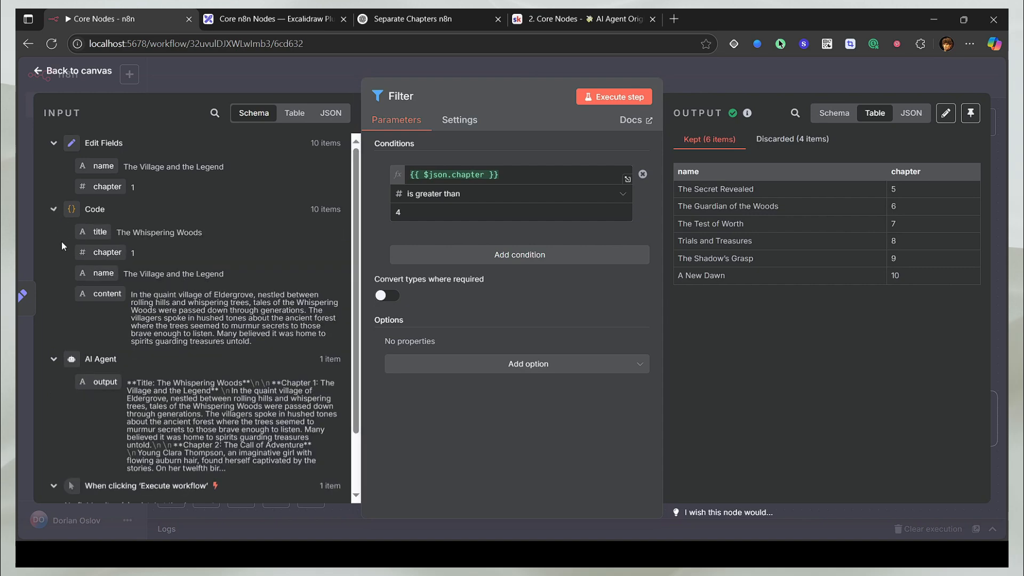
click(203, 87)
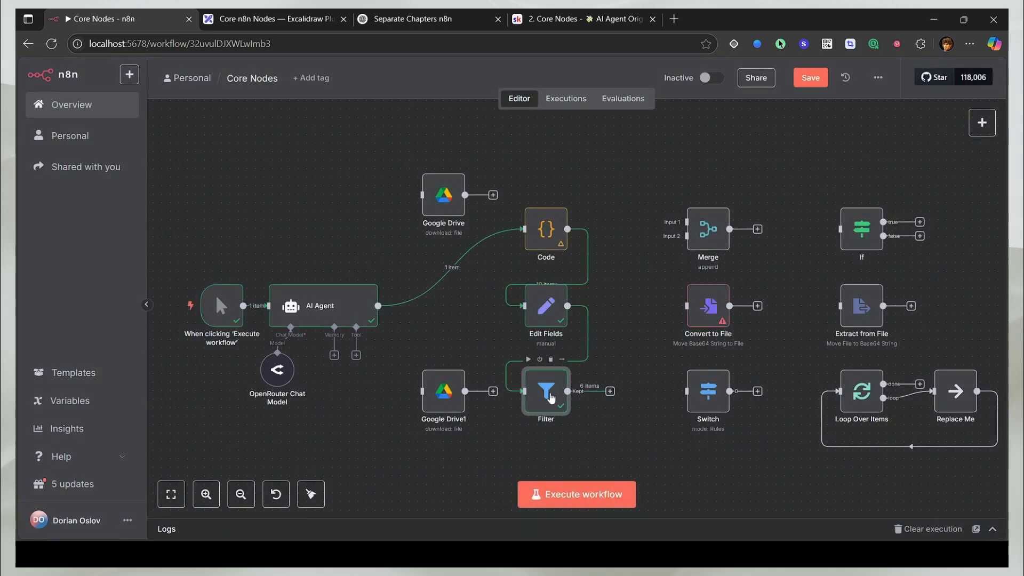
double_click(549, 397)
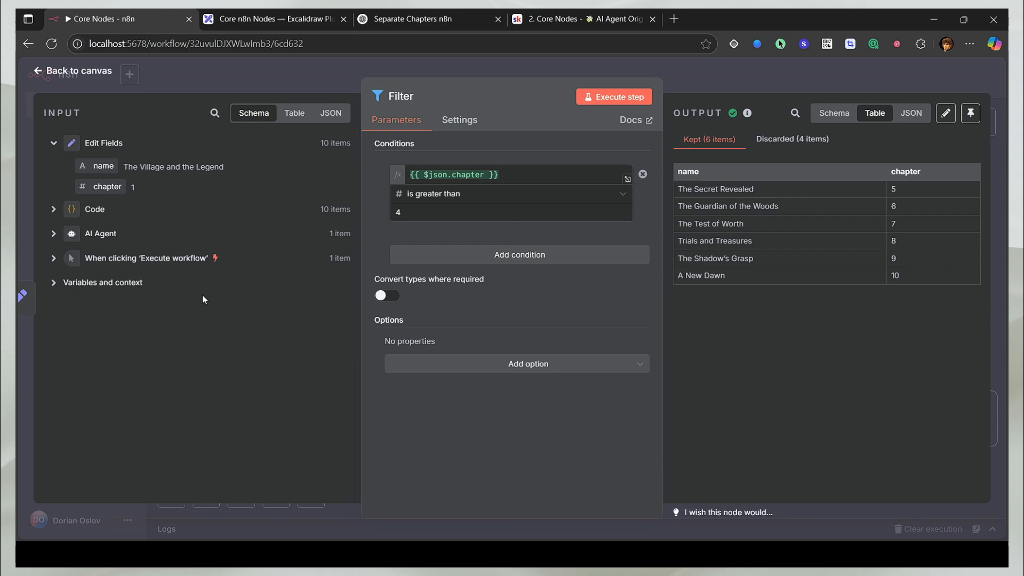
click(53, 212)
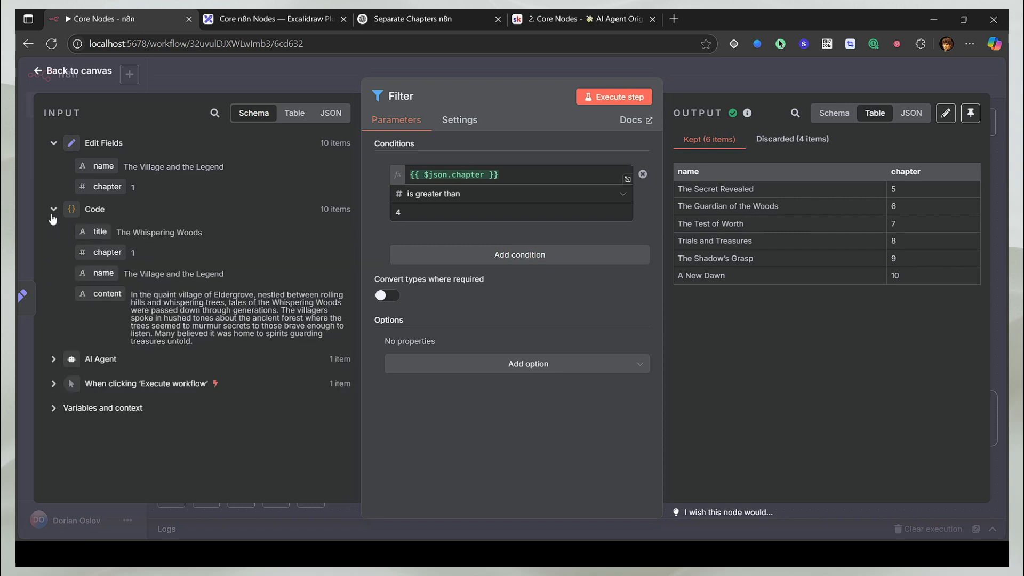
click(225, 77)
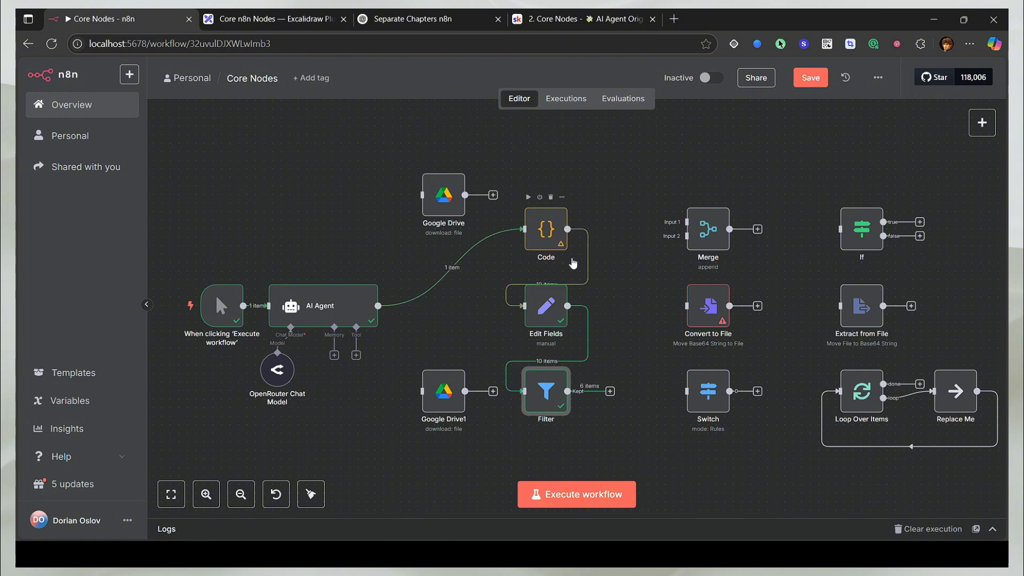
Step: Switch to the Excalidraw board, handwrite "Binary" below "Format" and underline it with two slanted strokes
click(283, 24)
mouse_move(459, 350)
mouse_down()
mouse_move(512, 329)
mouse_move(544, 362)
mouse_move(614, 331)
mouse_move(656, 388)
mouse_move(685, 303)
mouse_up()
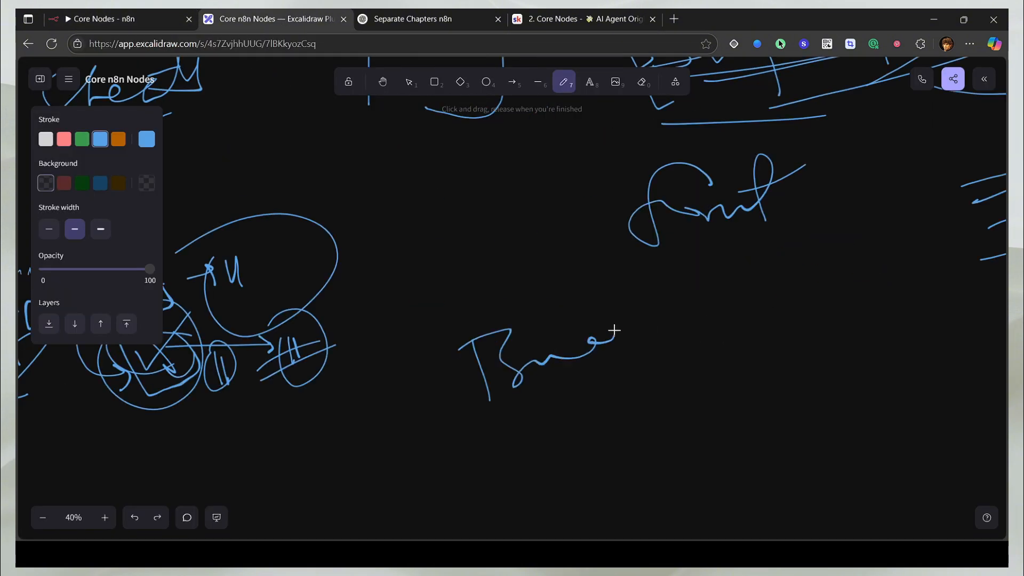
drag(493, 438, 680, 347)
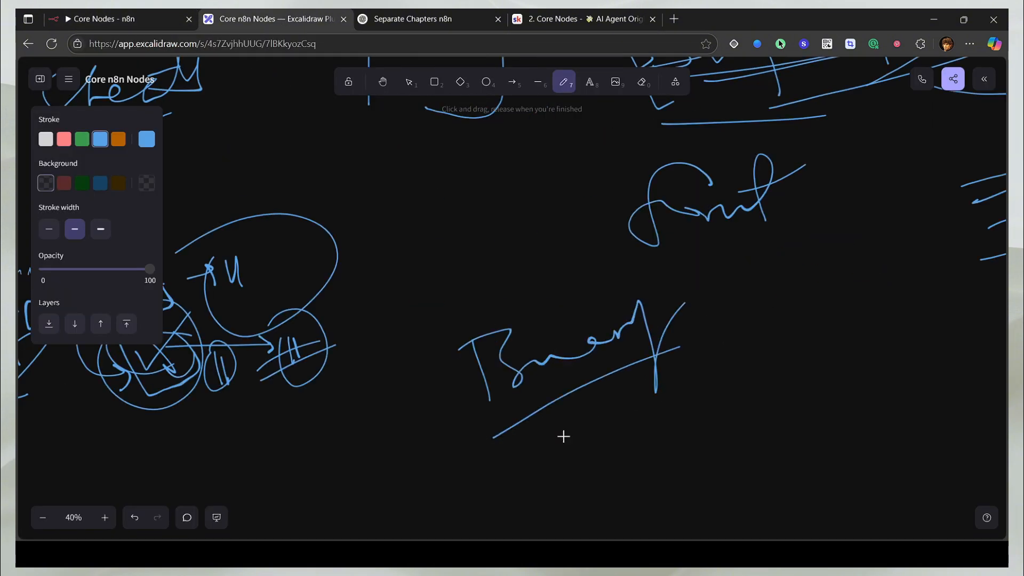
drag(544, 442, 701, 327)
Step: Switch to n8n and remove the connection between the AI Agent and Code nodes
click(107, 19)
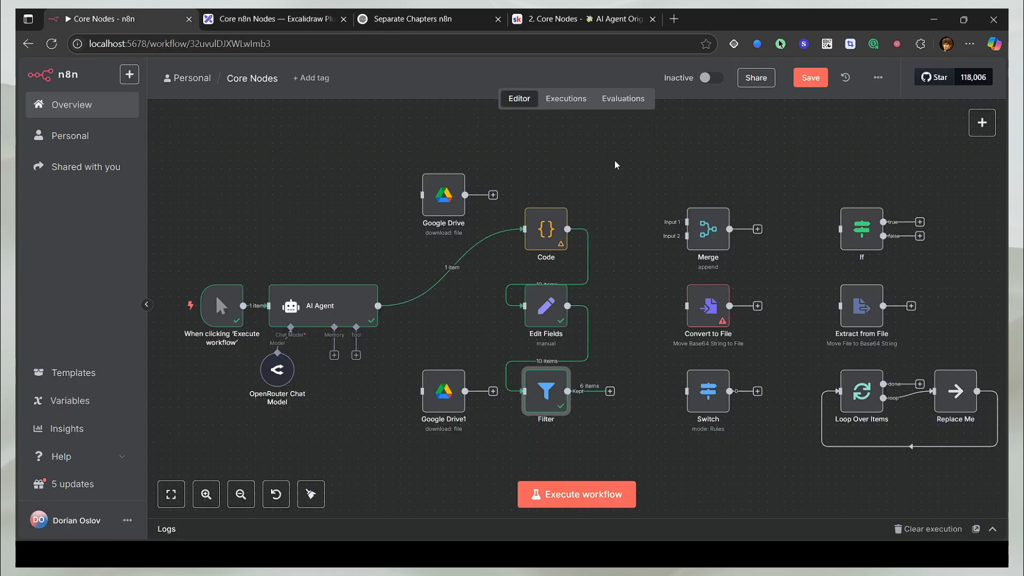
click(459, 267)
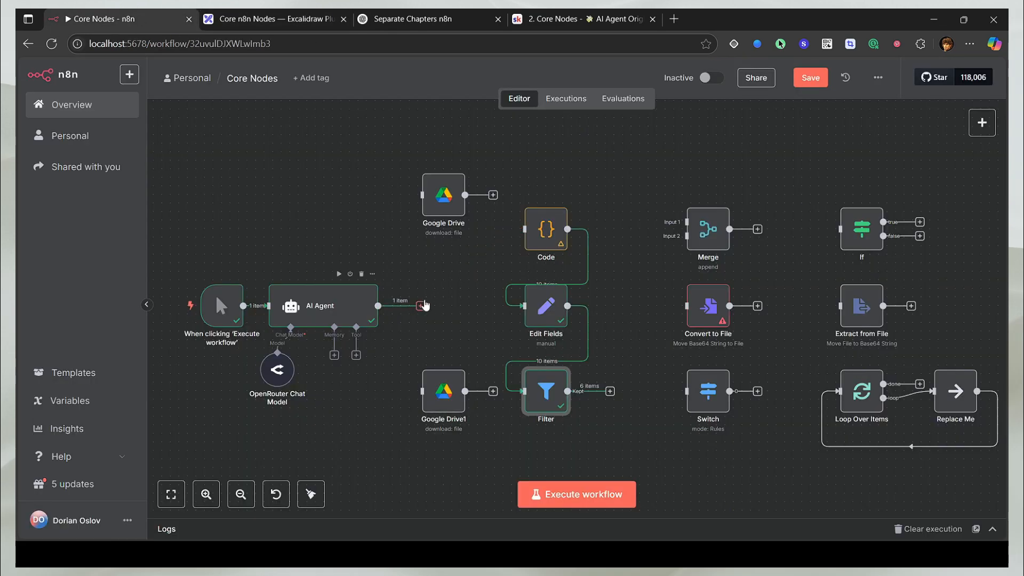
Step: Connect the AI Agent to the Google Drive node, execute it to download Images_the_unseen_current and view the downloaded image
drag(378, 305, 442, 202)
double_click(441, 201)
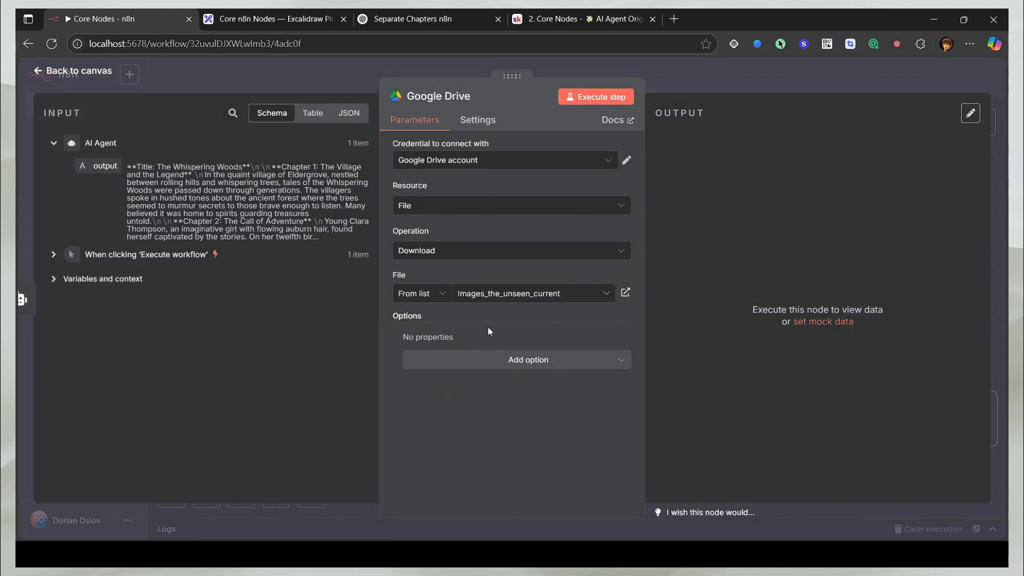
click(585, 99)
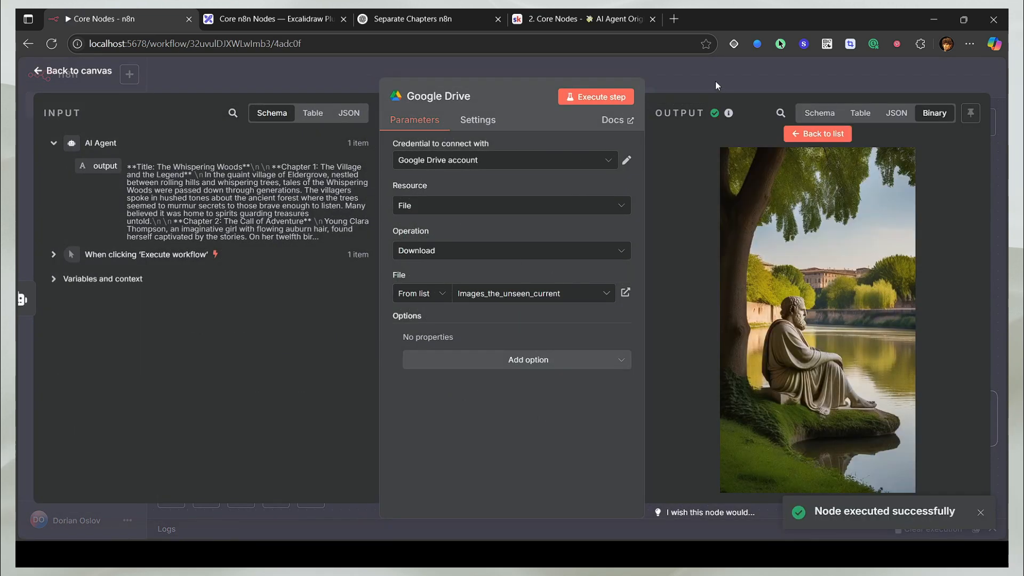
key(Escape)
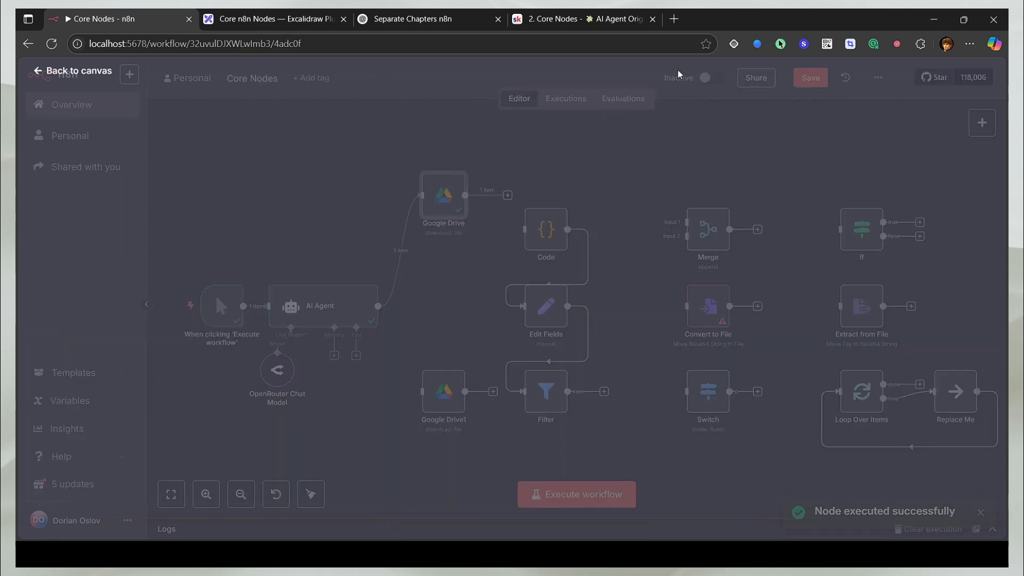
Step: Connect Google Drive to Google Drive1, execute Google Drive1 and view its downloaded Caribbean image
drag(508, 198, 422, 391)
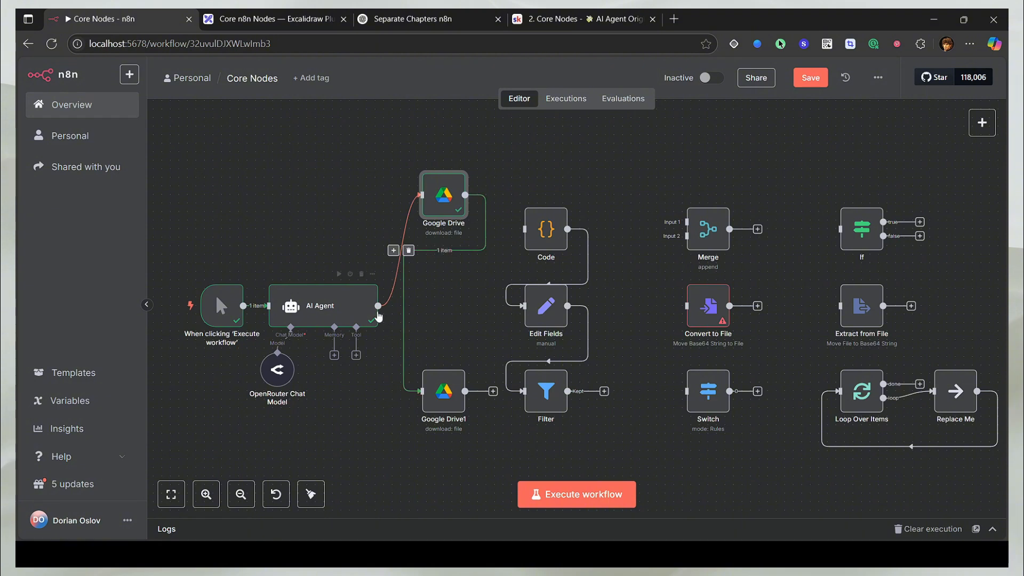
click(426, 360)
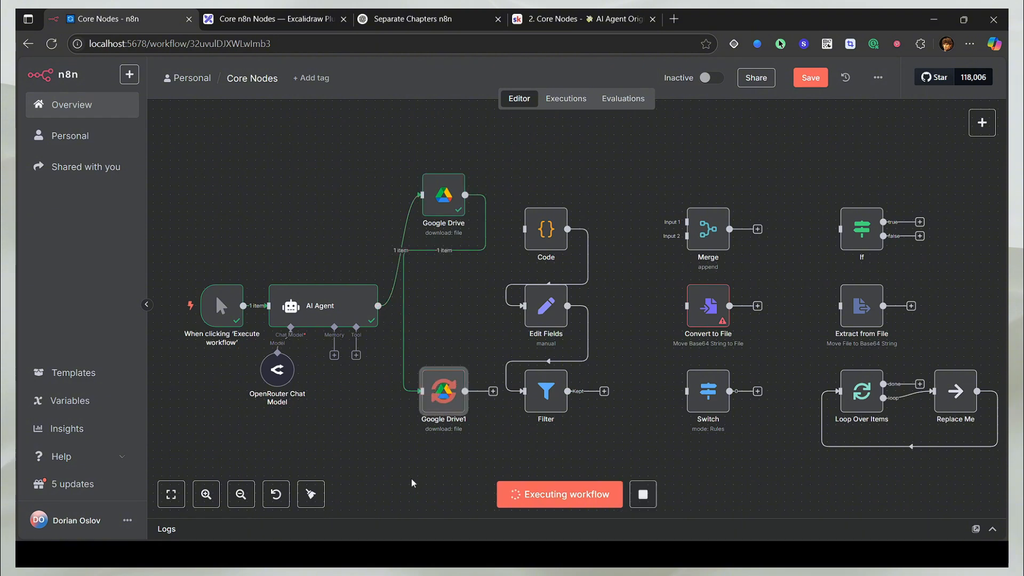
double_click(454, 413)
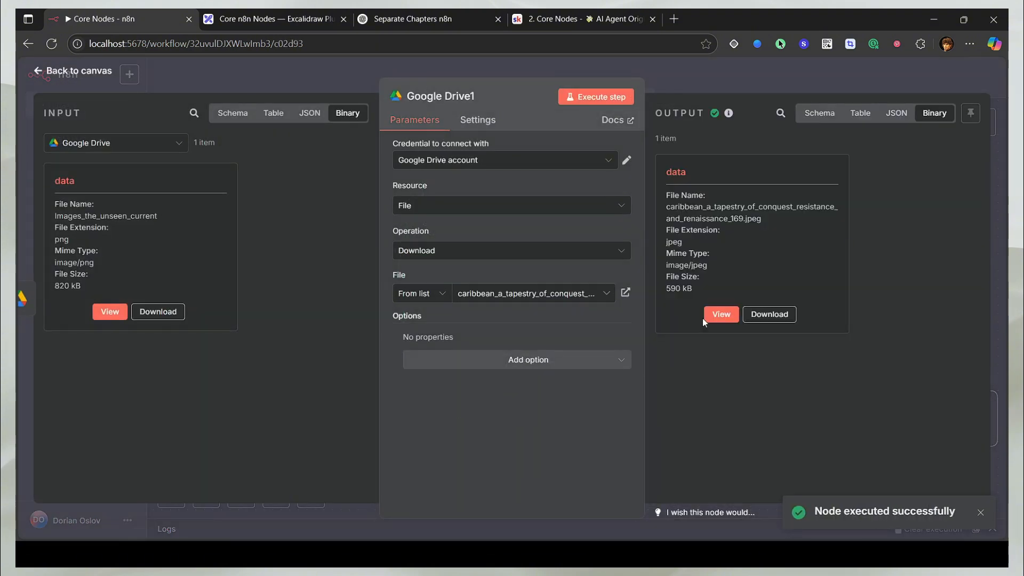
click(711, 318)
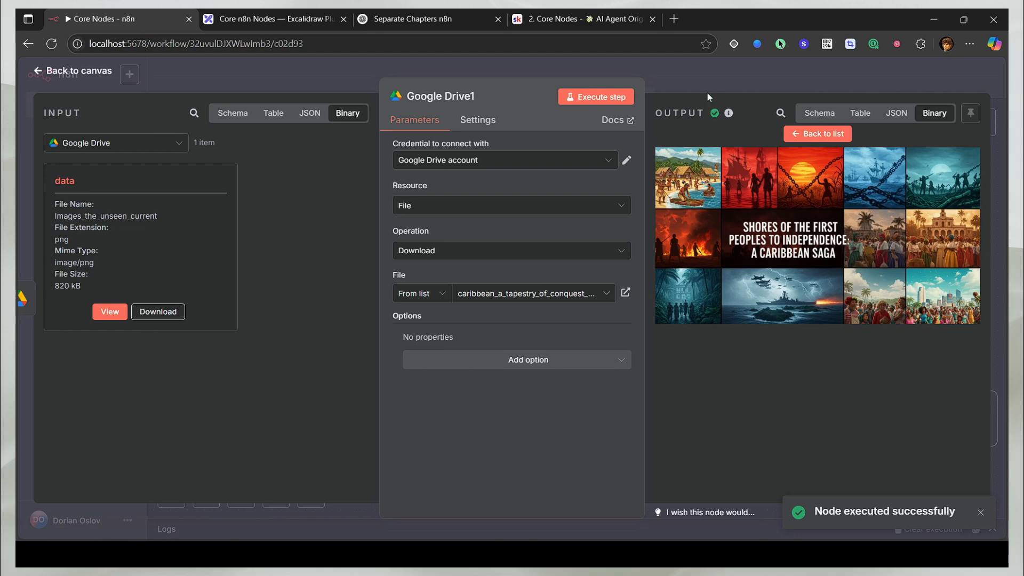
click(688, 79)
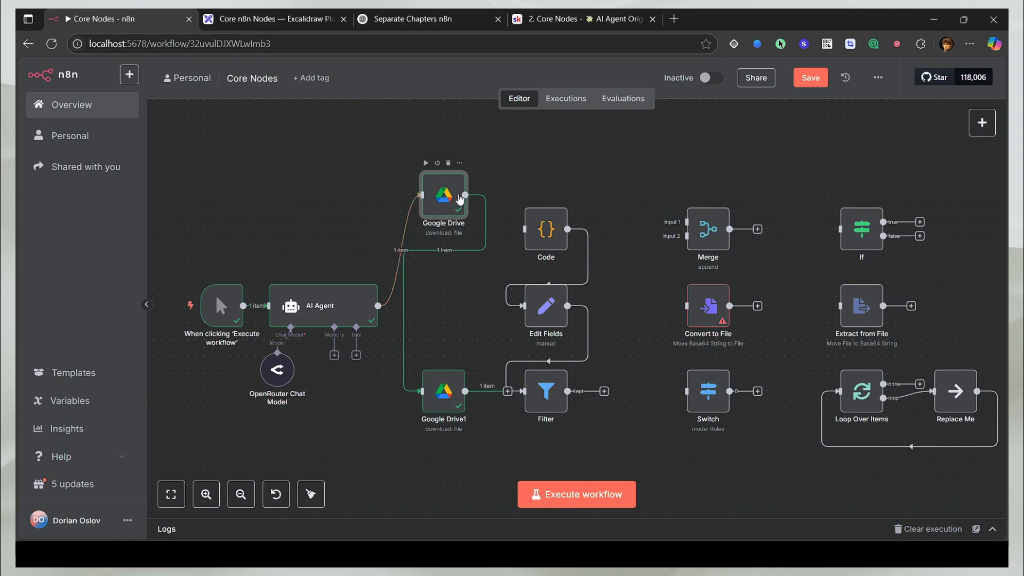
Step: Review the Google Drive node's image output again and glance at the Google Drive1 node
double_click(460, 199)
click(719, 301)
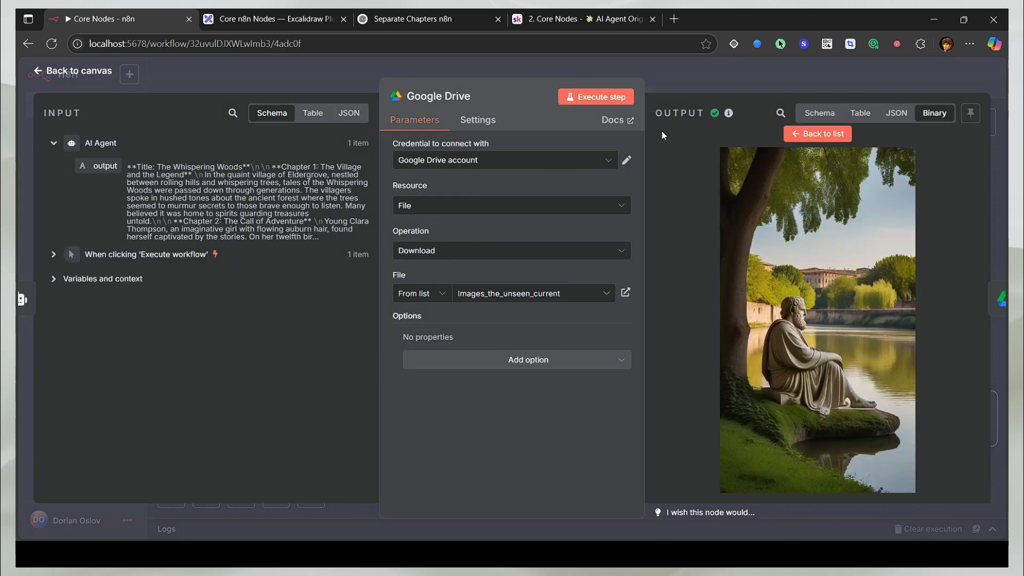
click(711, 79)
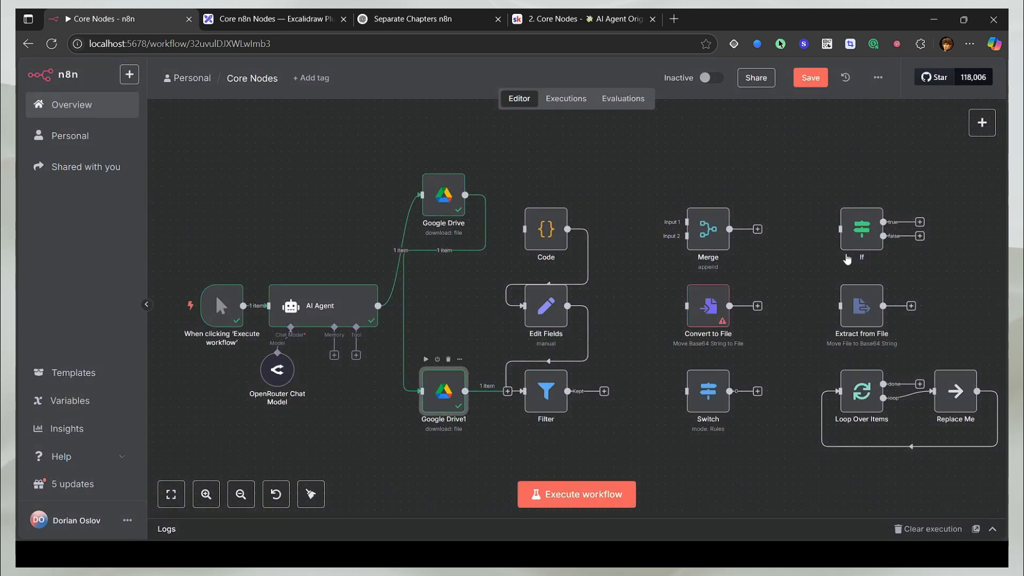
double_click(443, 401)
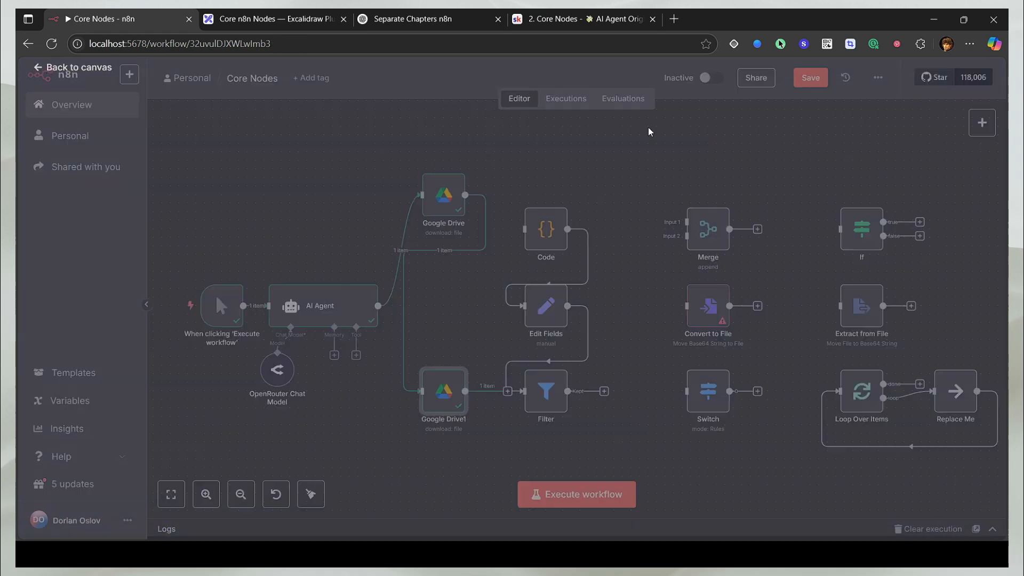
key(Escape)
Step: Connect Google Drive1 to the Code node and remove the $input.first().json.output expression from the first line of its JavaScript
drag(509, 392, 525, 230)
double_click(560, 234)
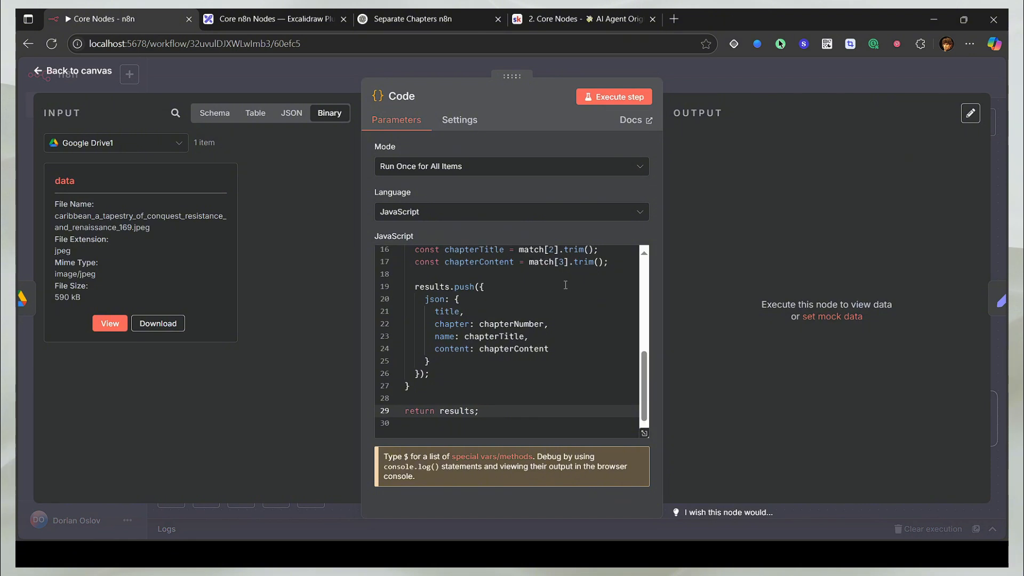
scroll(508, 272, up, 5)
drag(474, 259, 592, 262)
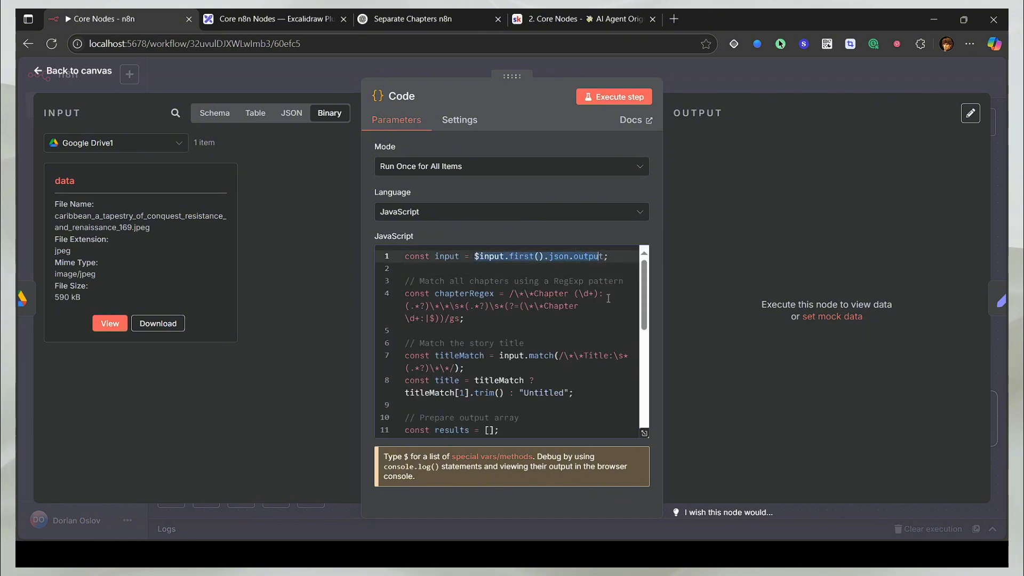
text(t)
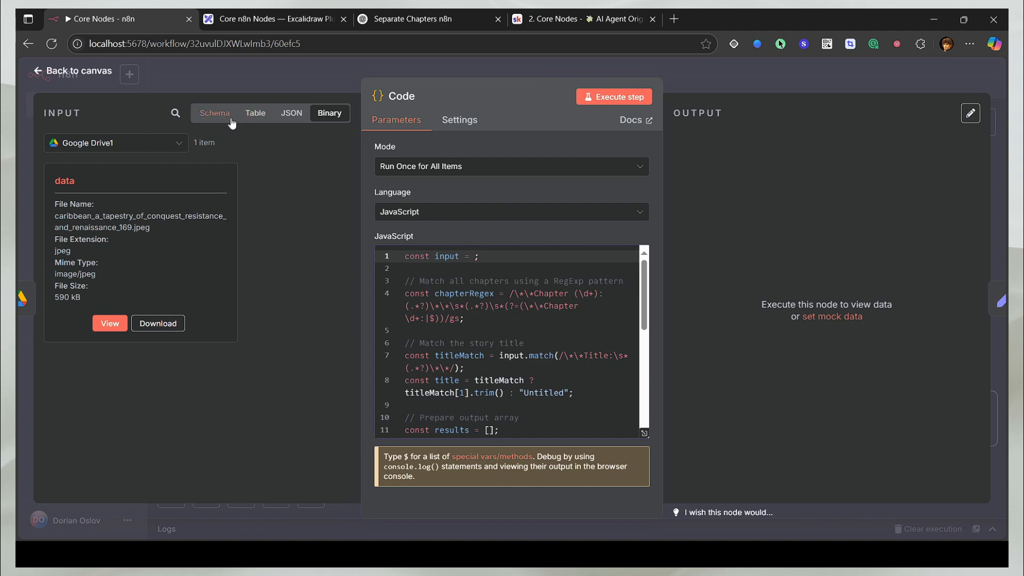
Step: Map the AI Agent's output into the code's input constant as $('AI Agent').first().json.output and execute the Code node
click(232, 123)
click(60, 287)
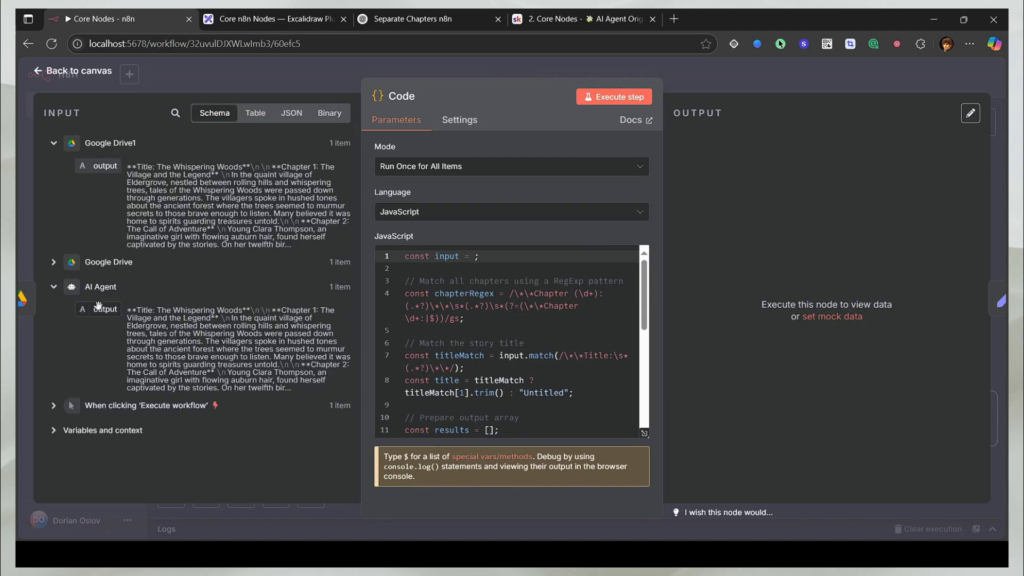
drag(105, 309, 470, 257)
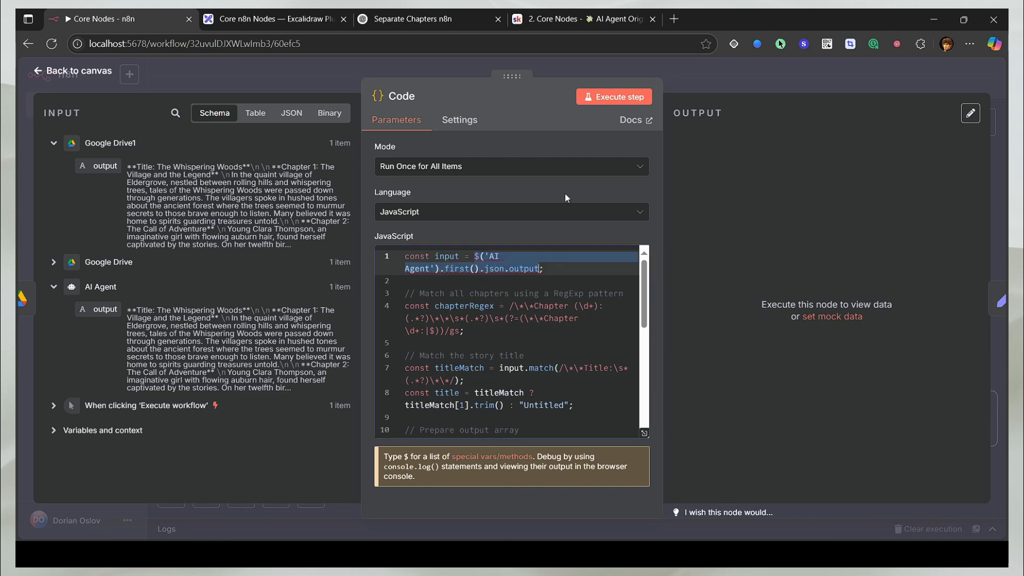
click(614, 97)
click(723, 72)
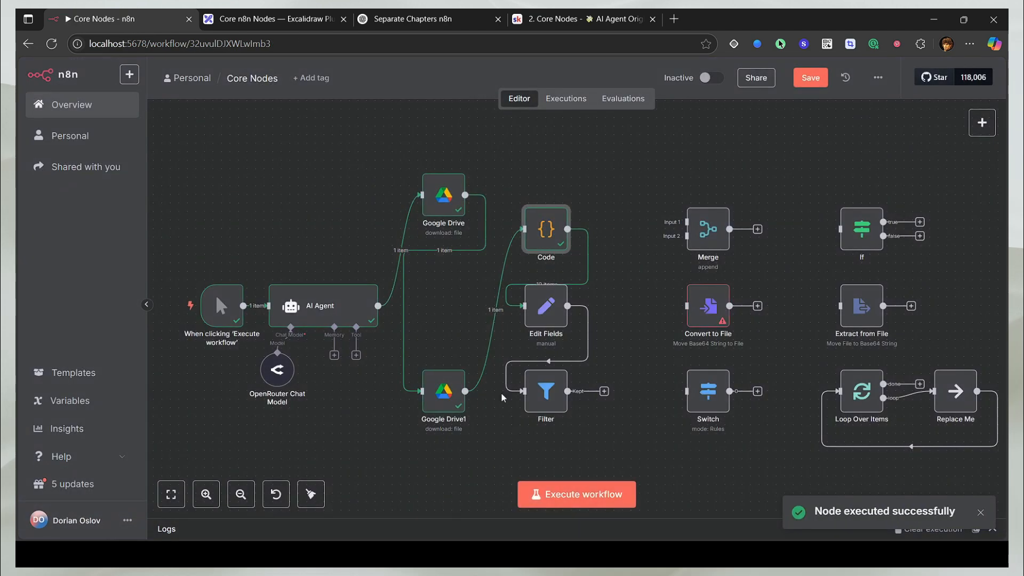
Step: Execute the workflow up to the Filter node and save the workflow
click(528, 360)
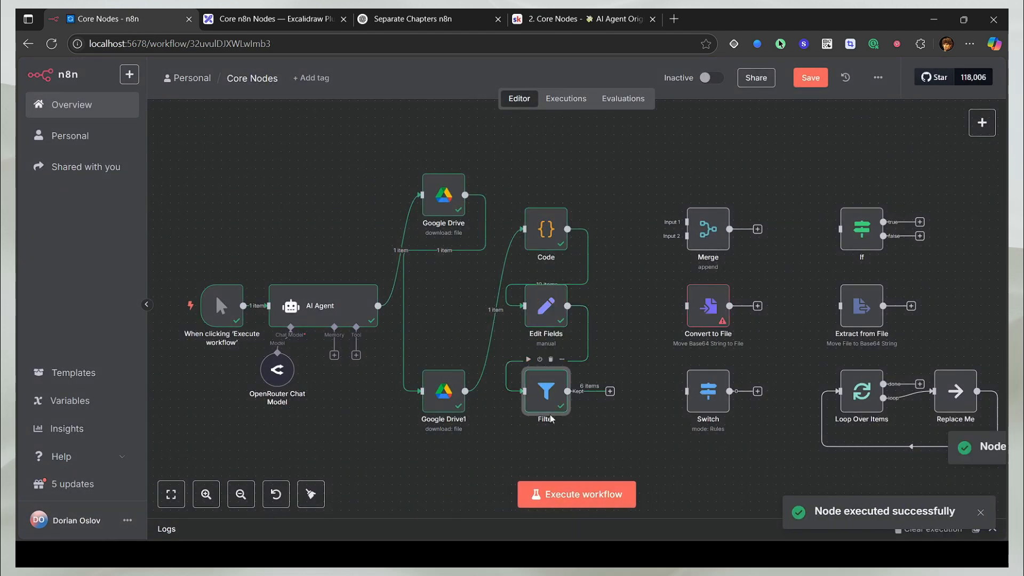
click(533, 305)
key(ctrl+s)
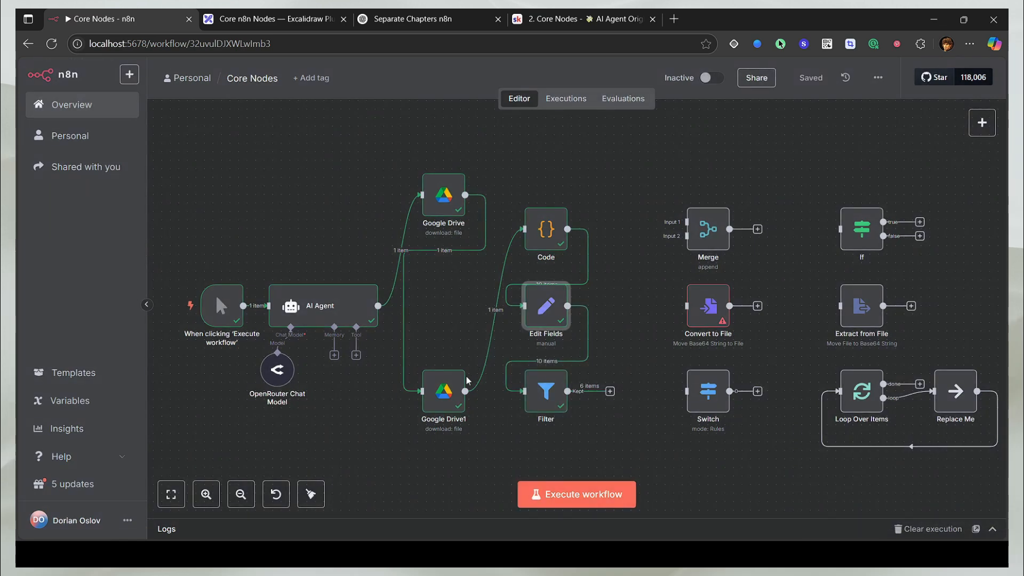
Step: View the Google Drive1 image in the Code node's input and check the Filter node's input data in JSON view
double_click(537, 243)
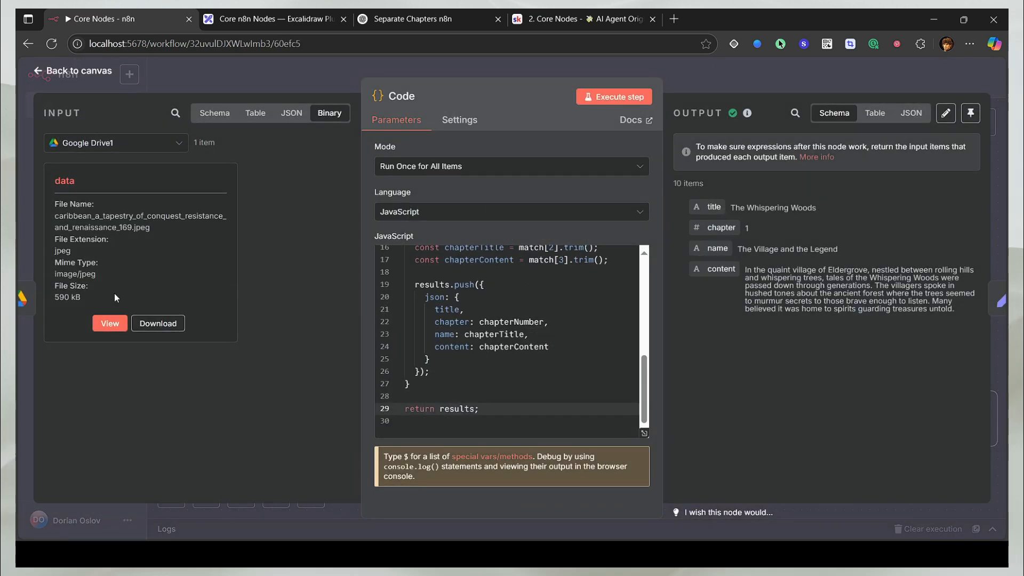
click(110, 323)
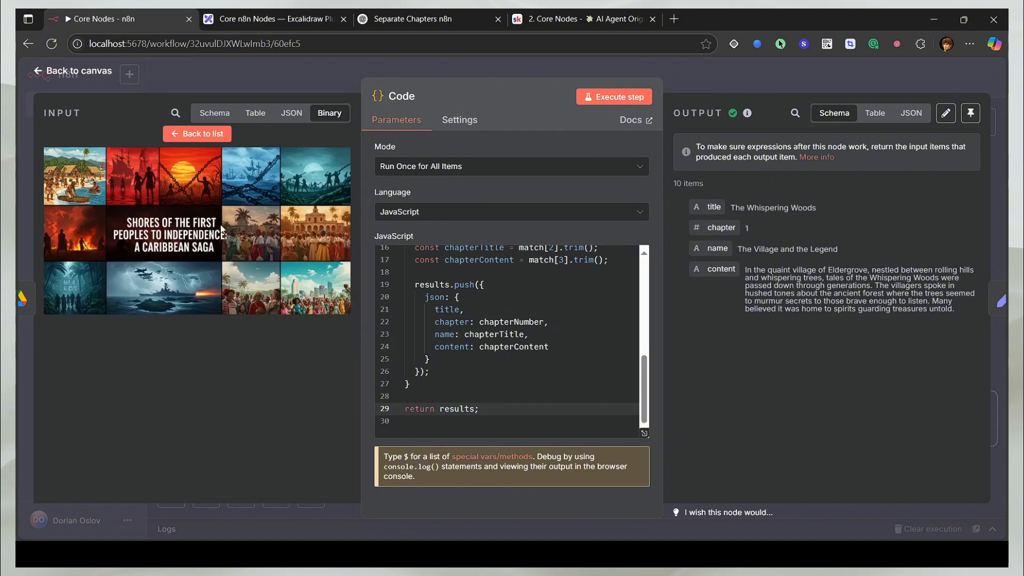
key(Escape)
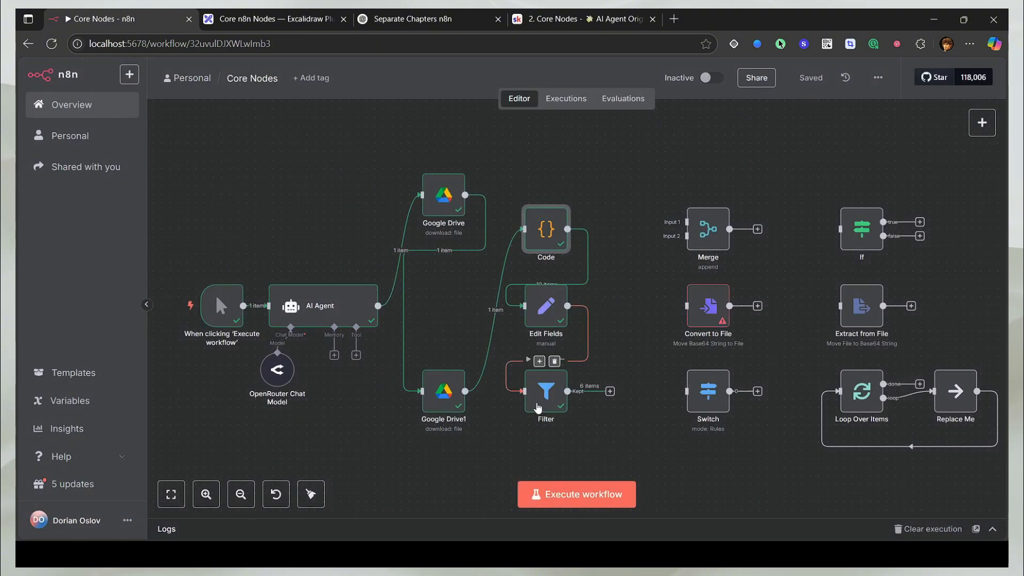
click(542, 392)
double_click(542, 392)
click(330, 113)
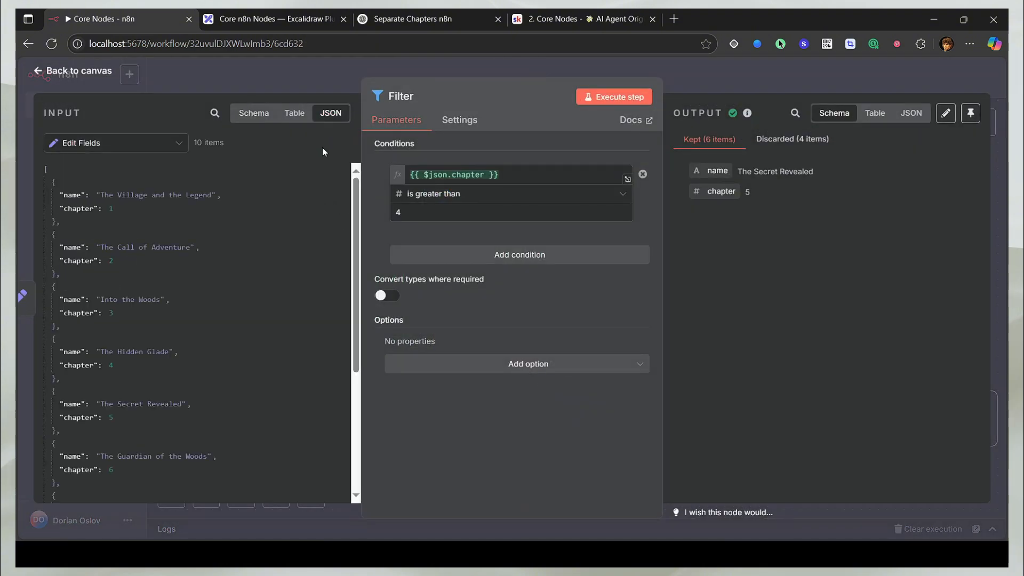
key(Escape)
Step: Add two blank string fields below the chapter field in the Edit Fields node
double_click(543, 299)
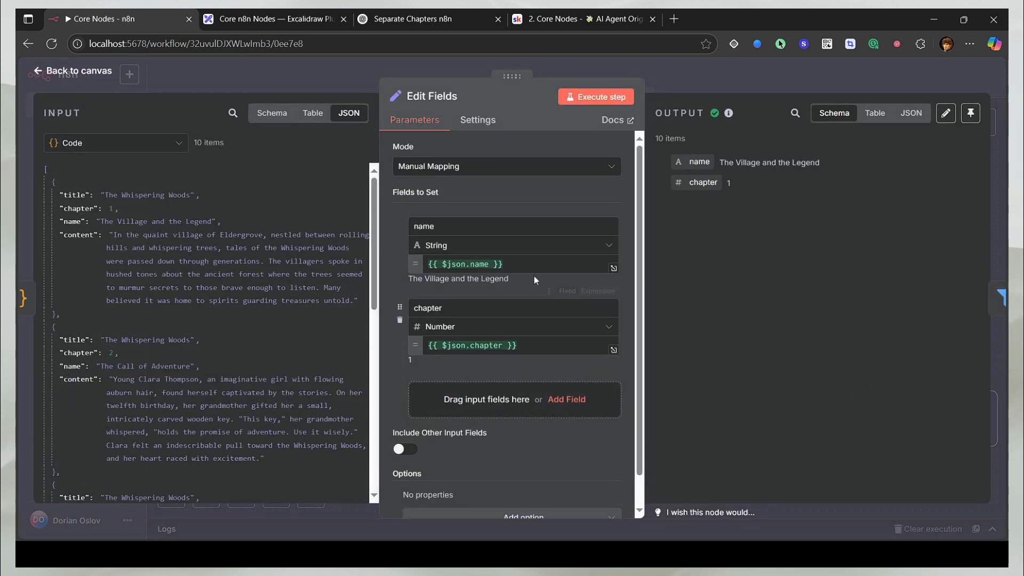
scroll(512, 320, down, 1)
click(504, 368)
scroll(504, 368, down, 1)
click(504, 368)
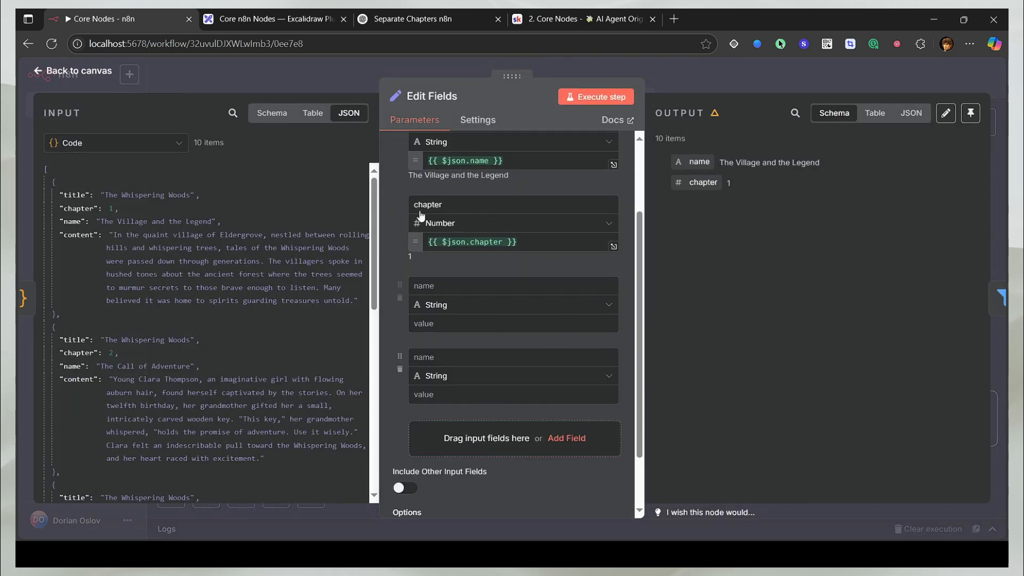
Step: Switch the Edit Fields input source to Google Drive1 and view its binary image
click(152, 149)
click(130, 201)
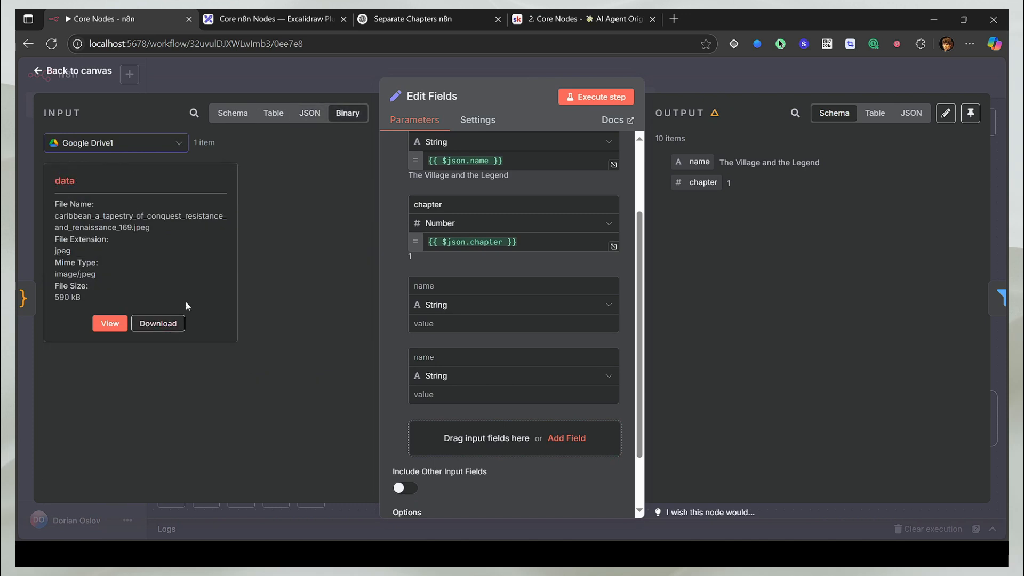
click(110, 324)
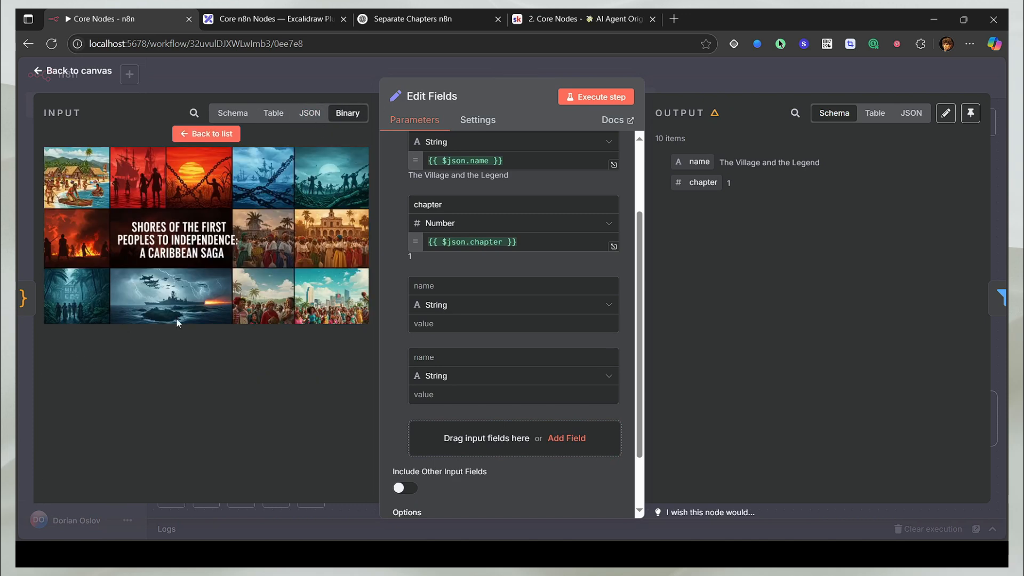
click(445, 287)
text(da)
text(da)
scroll(484, 400, up, 2)
double_click(484, 397)
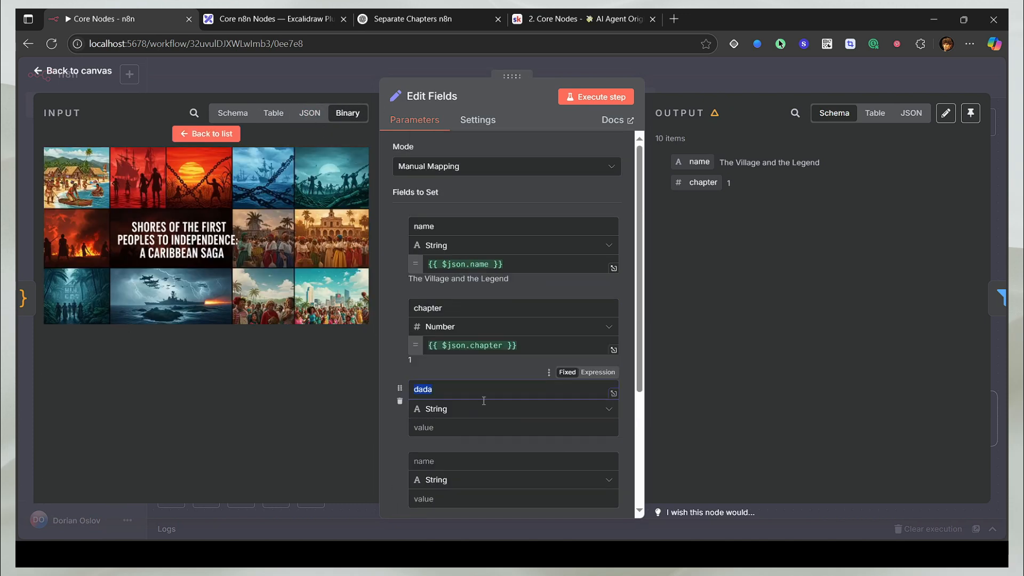
click(452, 370)
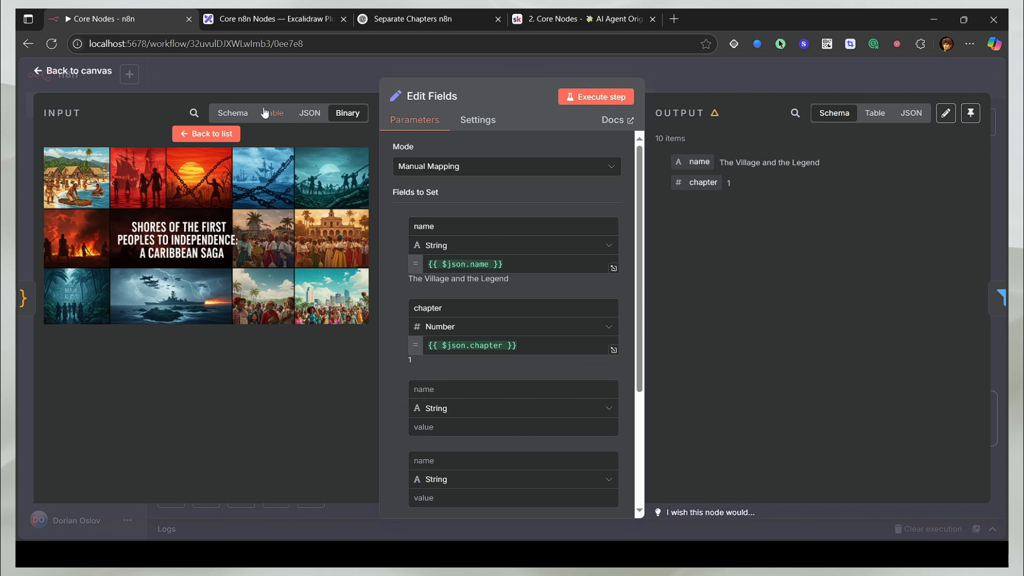
click(232, 81)
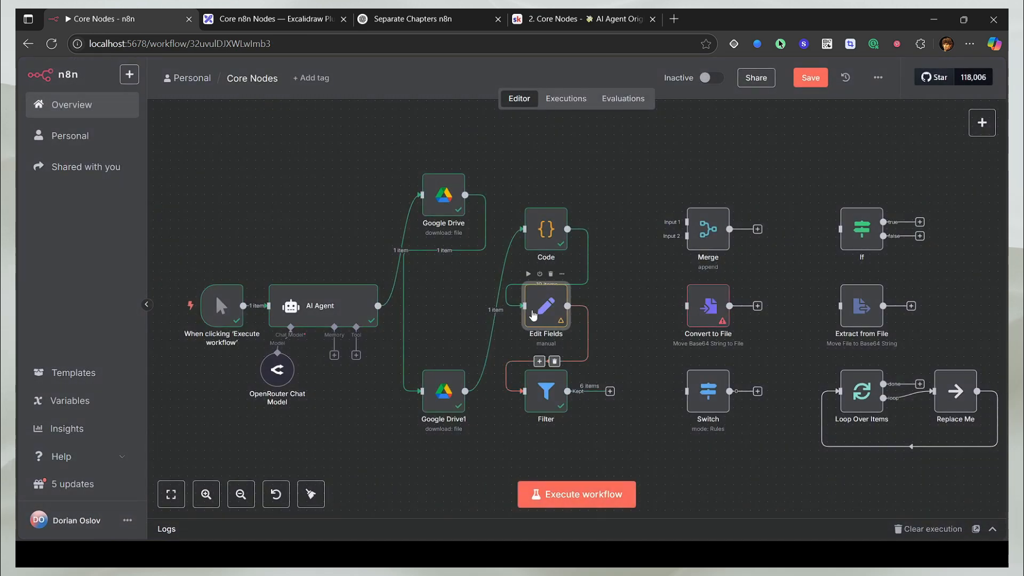
Step: Examine the Edit Fields input schema by expanding the Google Drive1, Google Drive and AI Agent outputs
double_click(533, 326)
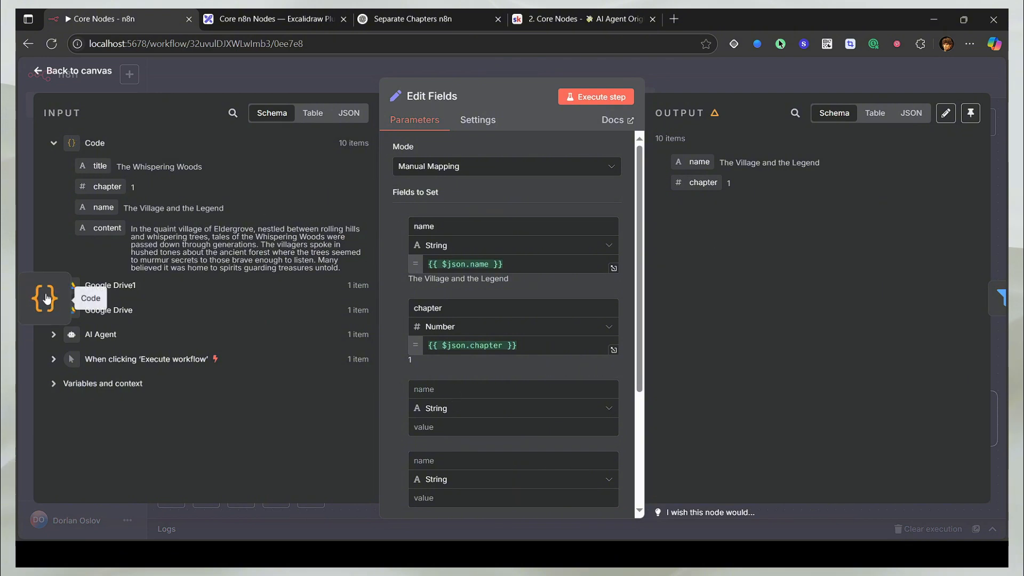
click(53, 286)
click(53, 413)
scroll(63, 415, down, 2)
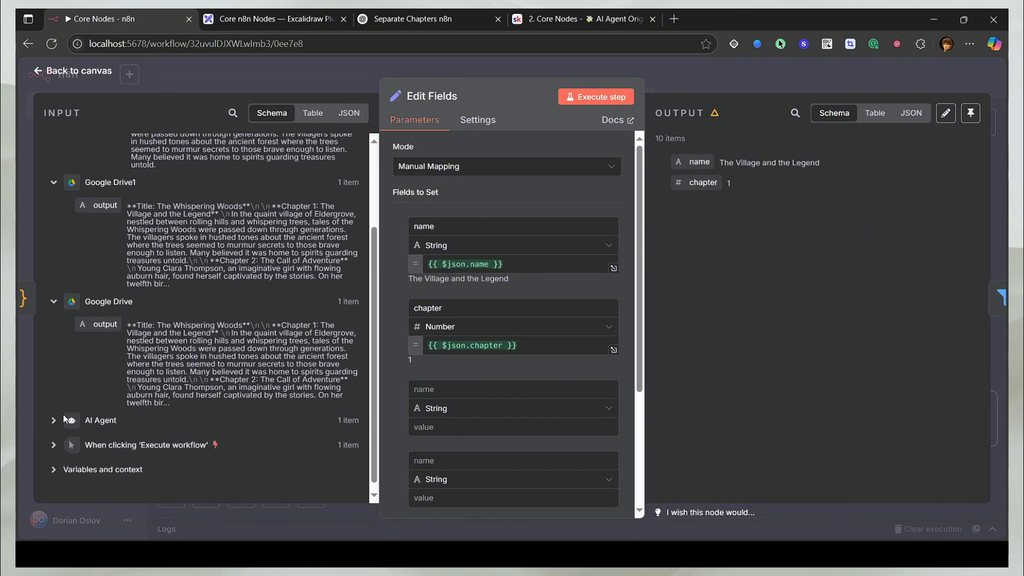
click(54, 408)
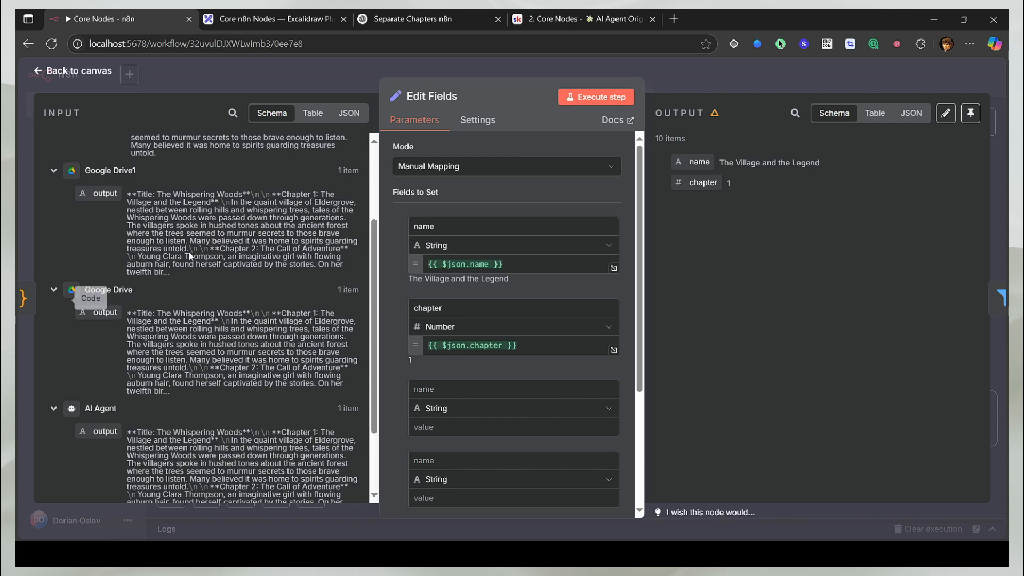
click(204, 72)
Step: Save the workflow and briefly look into the Merge node
click(810, 79)
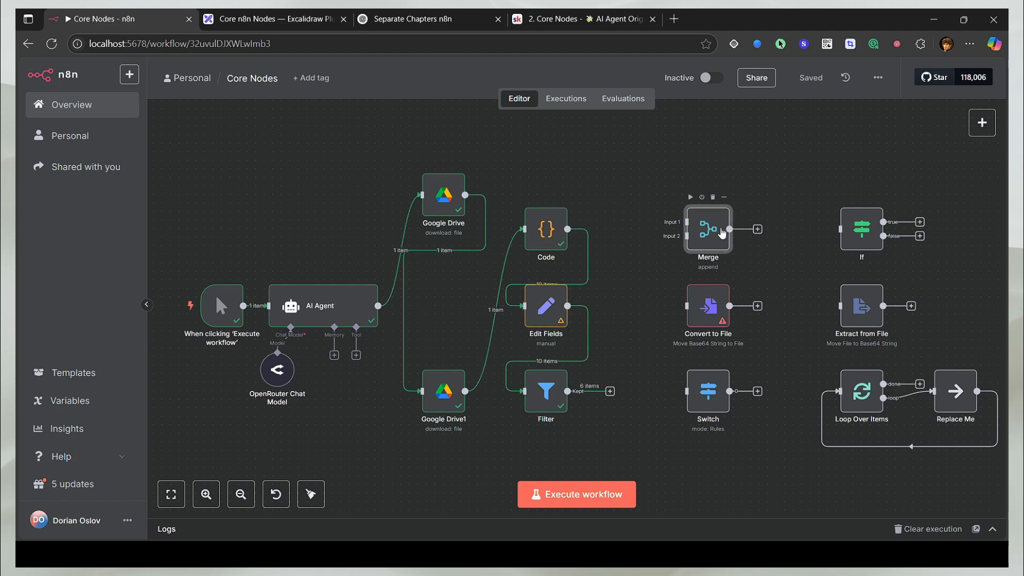
double_click(708, 229)
click(692, 80)
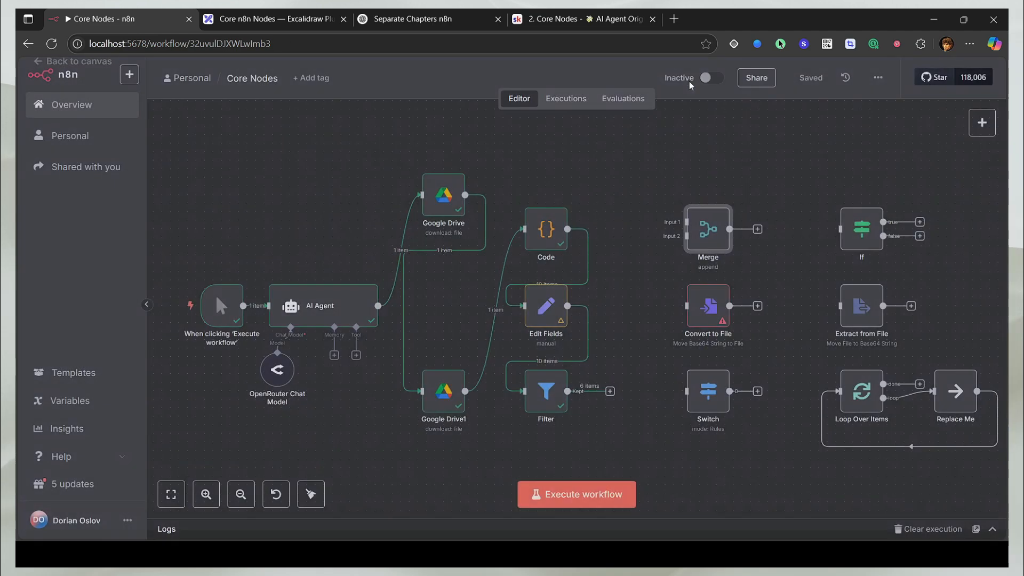
Step: Examine the Filter node's input schema by expanding the Google Drive, Google Drive1 and Code outputs, and glance into the Code node
double_click(551, 384)
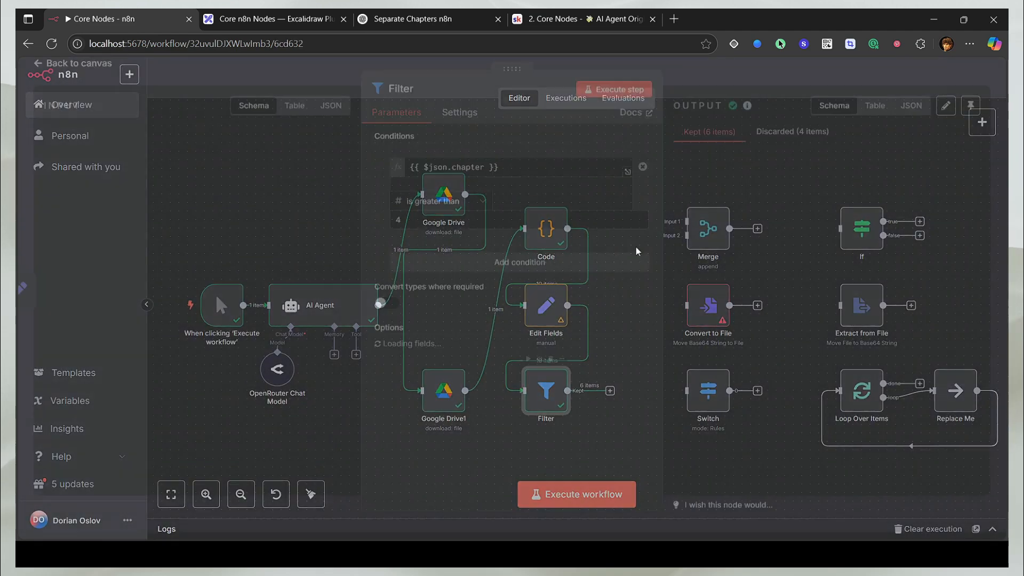
click(48, 236)
click(63, 354)
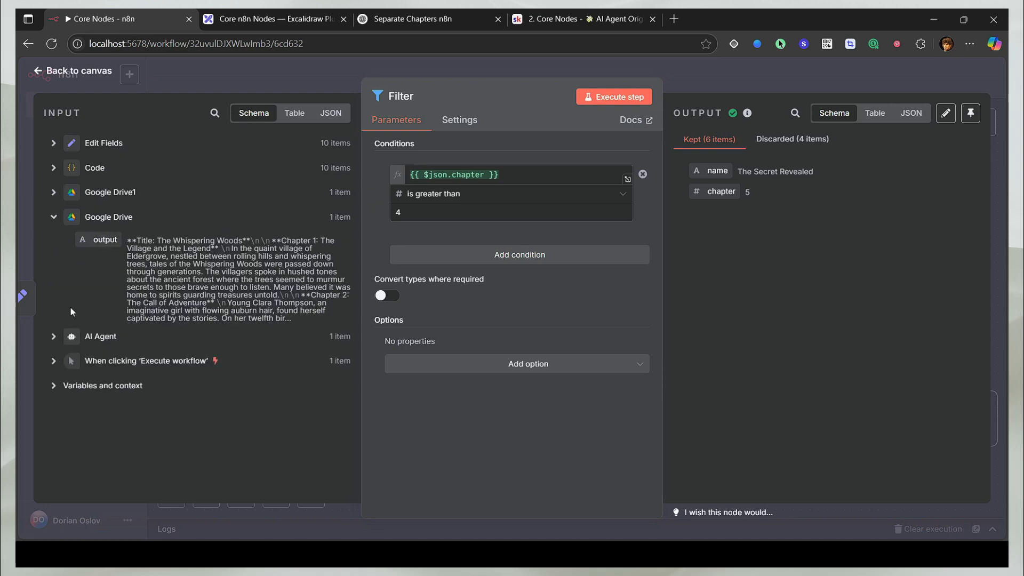
click(54, 192)
click(54, 168)
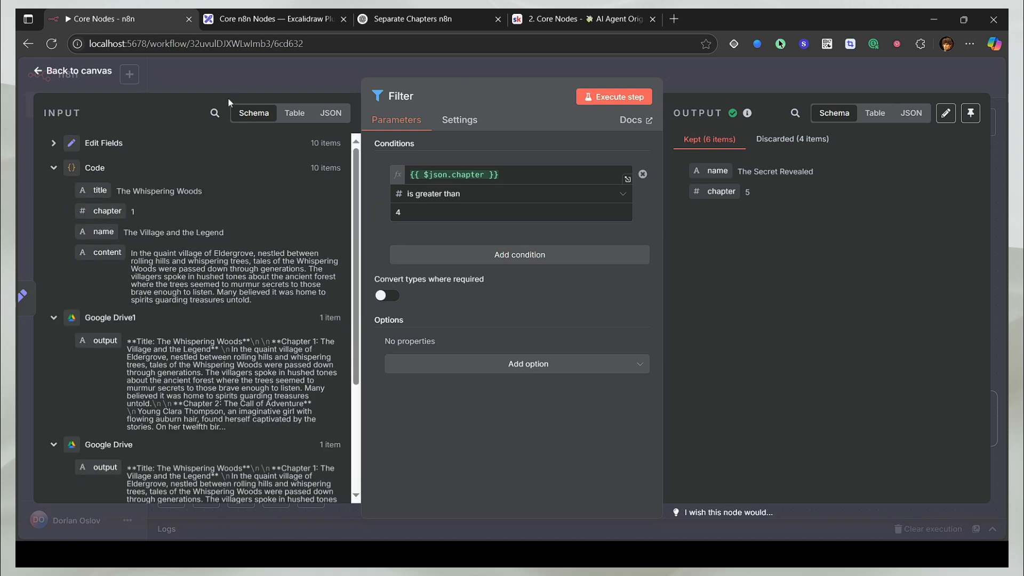
key(Escape)
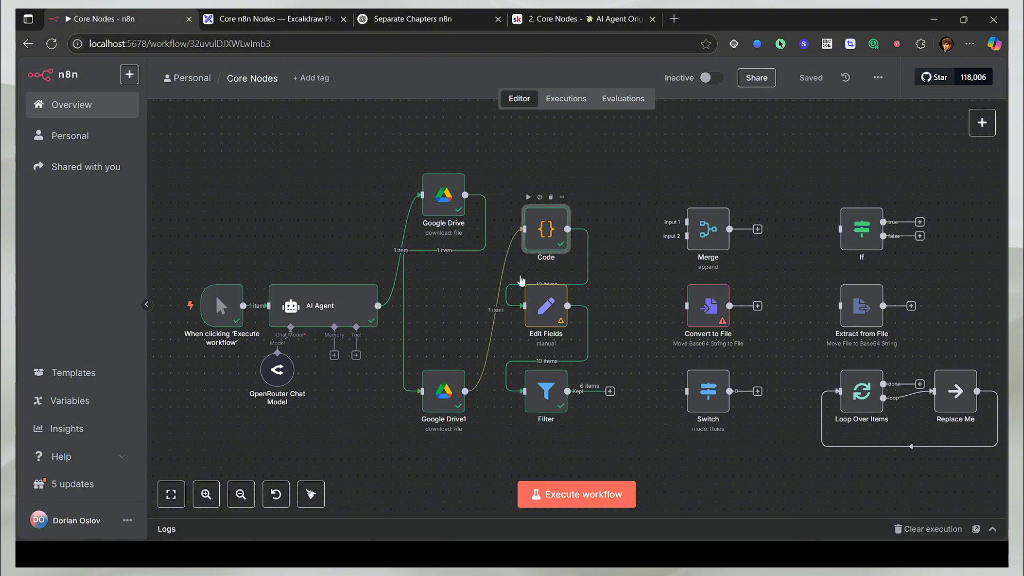
double_click(549, 247)
key(Escape)
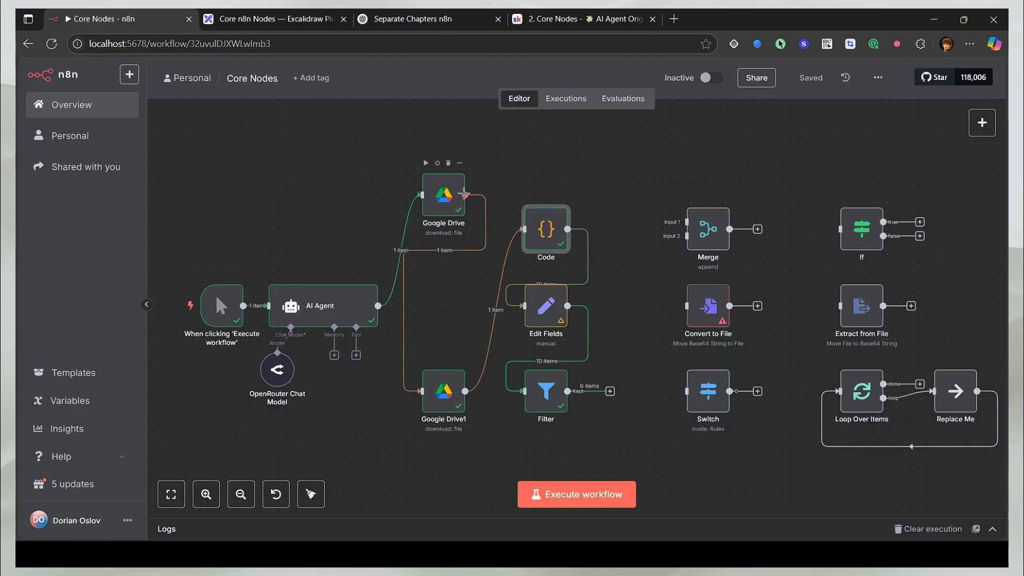
Step: Connect Google Drive to Input 1 and Google Drive1 to Input 2 of the Merge node, and execute Merge
drag(465, 195, 685, 222)
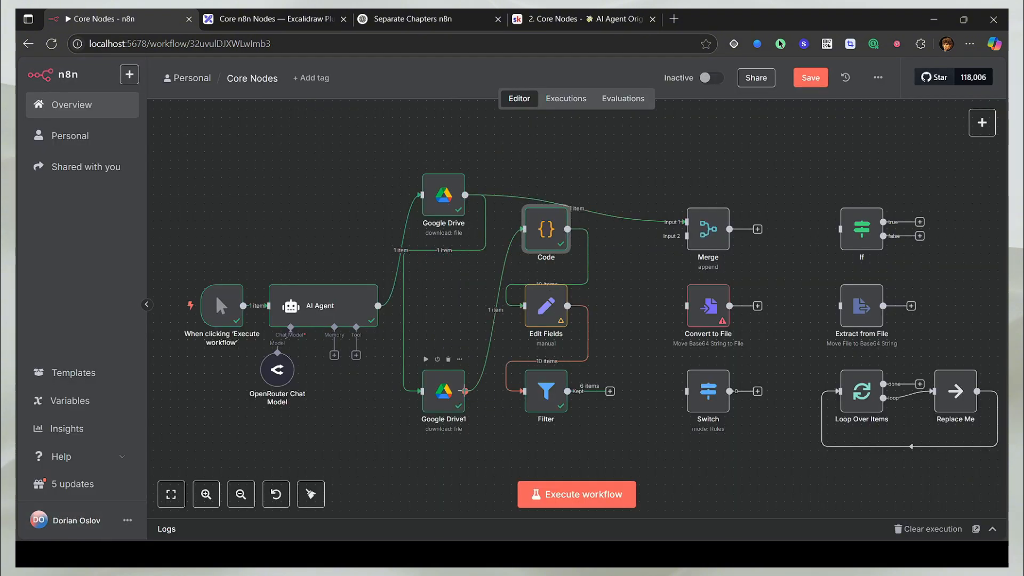
drag(466, 392, 686, 236)
click(707, 230)
double_click(706, 230)
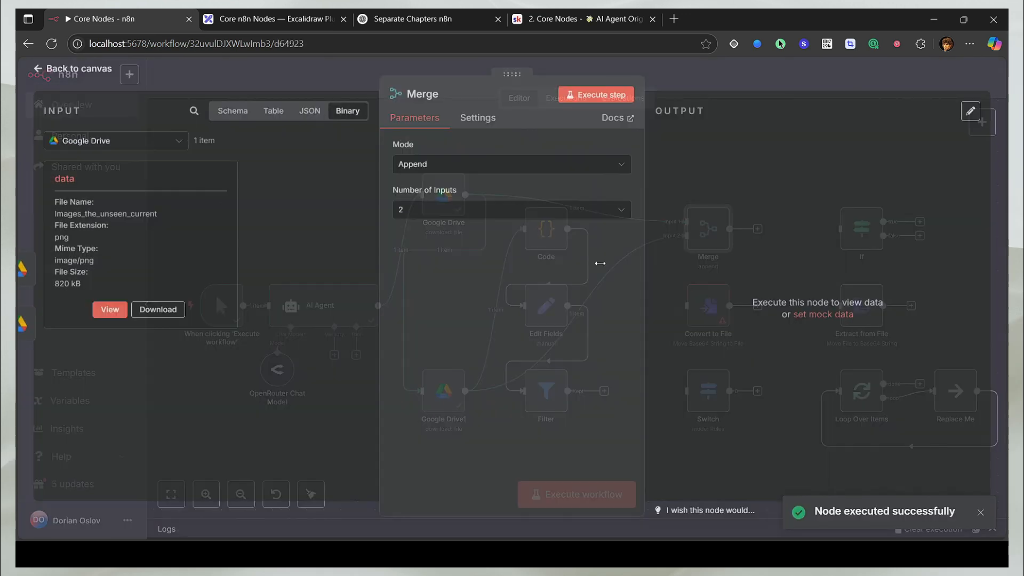
click(619, 100)
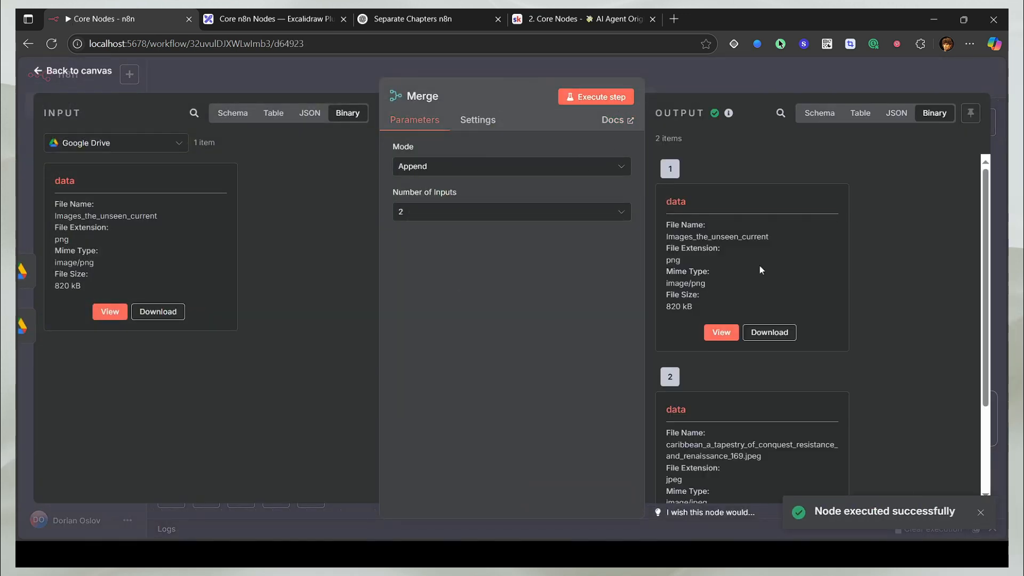
Step: Look through both binary items in the Merge output and view the first item's image
scroll(667, 416, down, 2)
scroll(702, 344, up, 2)
click(705, 335)
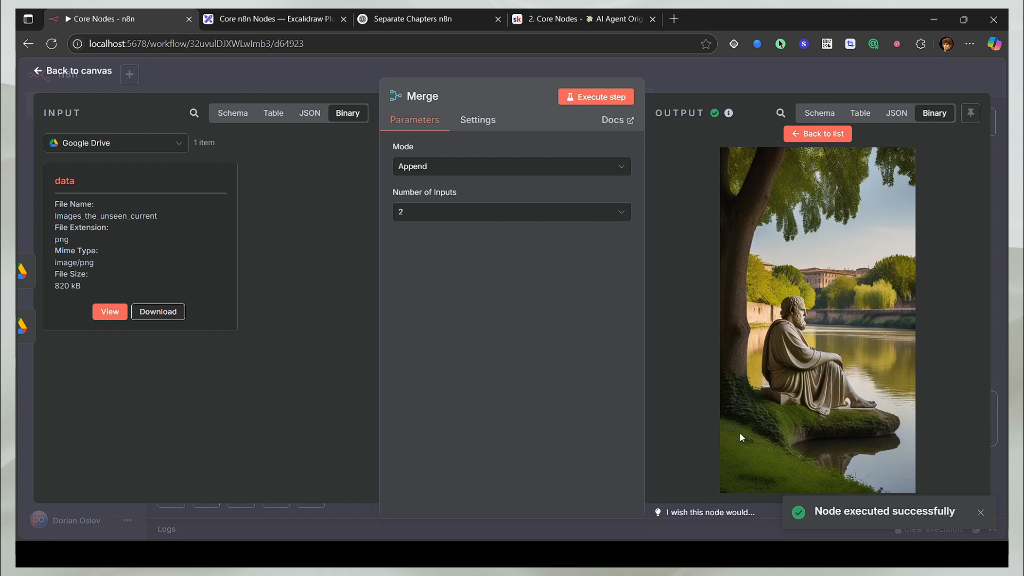
key(Escape)
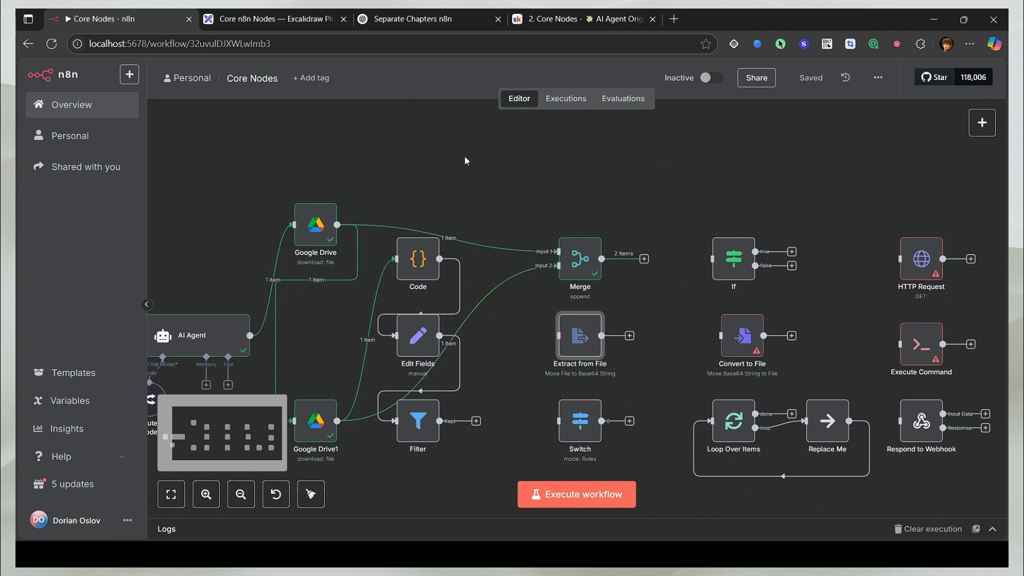
Step: Switch to the Excalidraw board and handwrite "binary" below the existing strokes, with two long underlines and an arrow pointing up from it
click(269, 18)
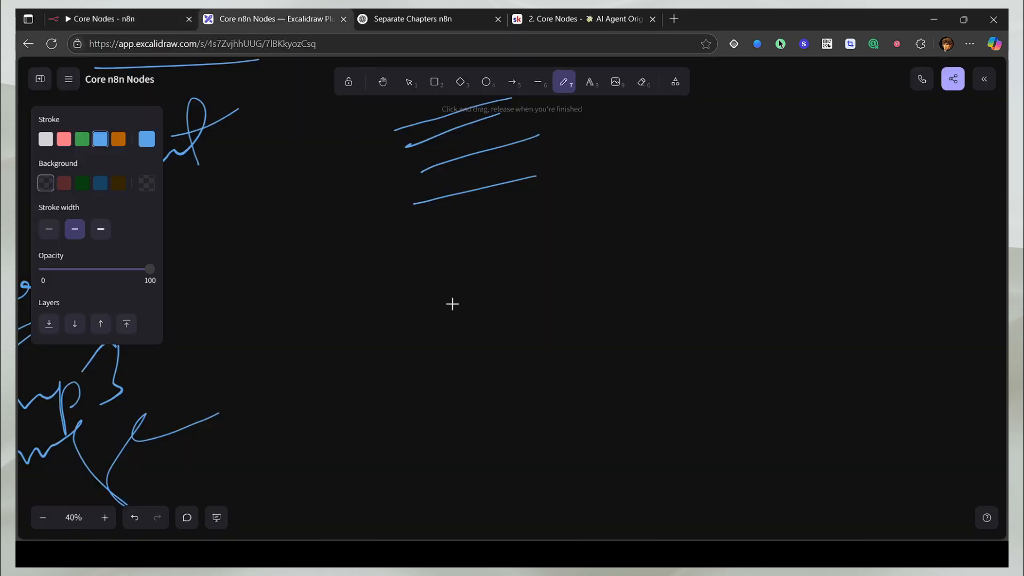
drag(348, 262, 373, 293)
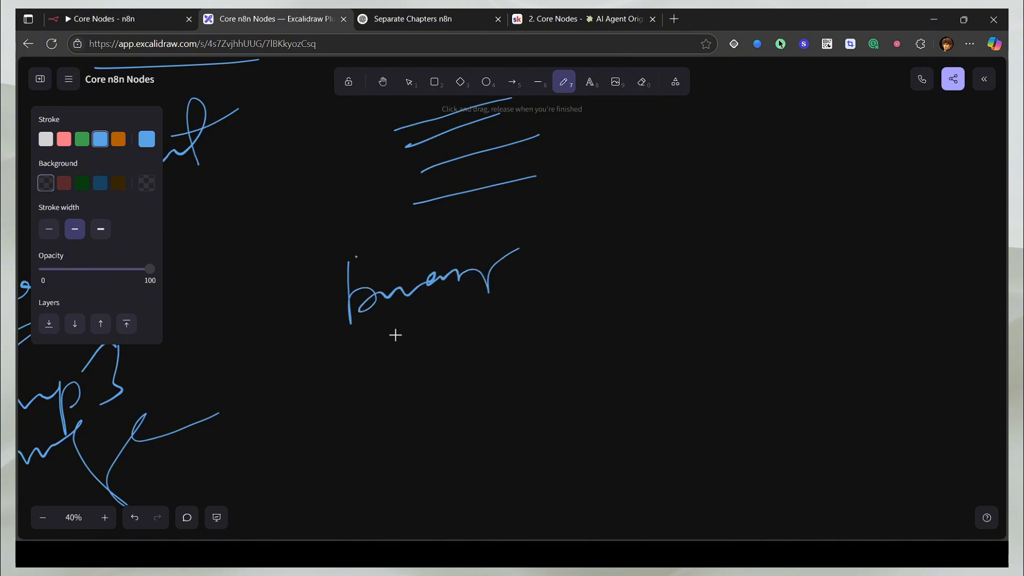
drag(389, 344, 650, 266)
drag(441, 372, 753, 296)
mouse_move(489, 406)
mouse_down()
mouse_move(538, 425)
mouse_move(790, 340)
mouse_up()
click(517, 376)
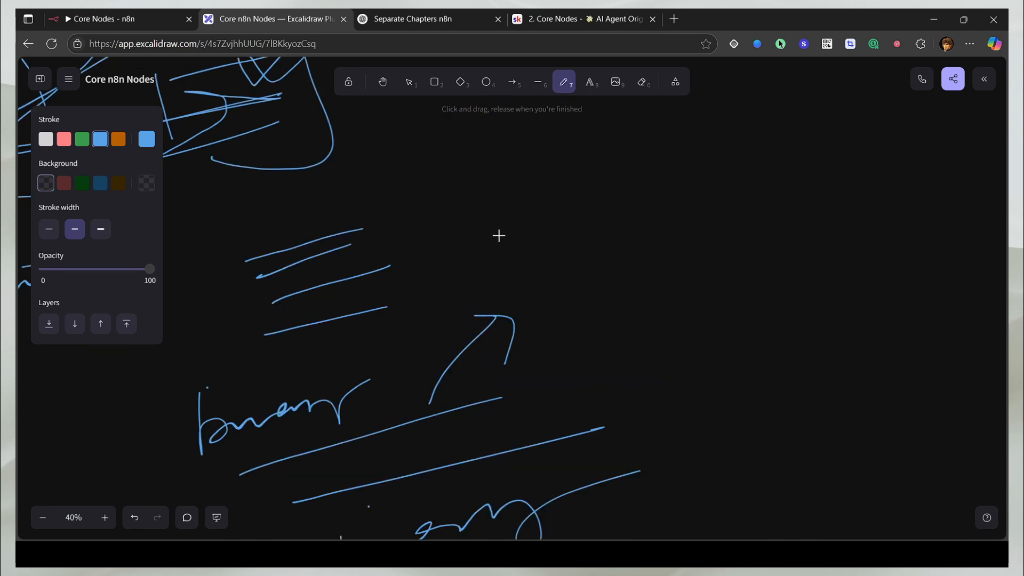
Step: Handwrite a short word beyond the arrow's tip, with "file → base64" below it
mouse_move(499, 235)
mouse_down()
mouse_move(515, 261)
mouse_move(688, 211)
mouse_up()
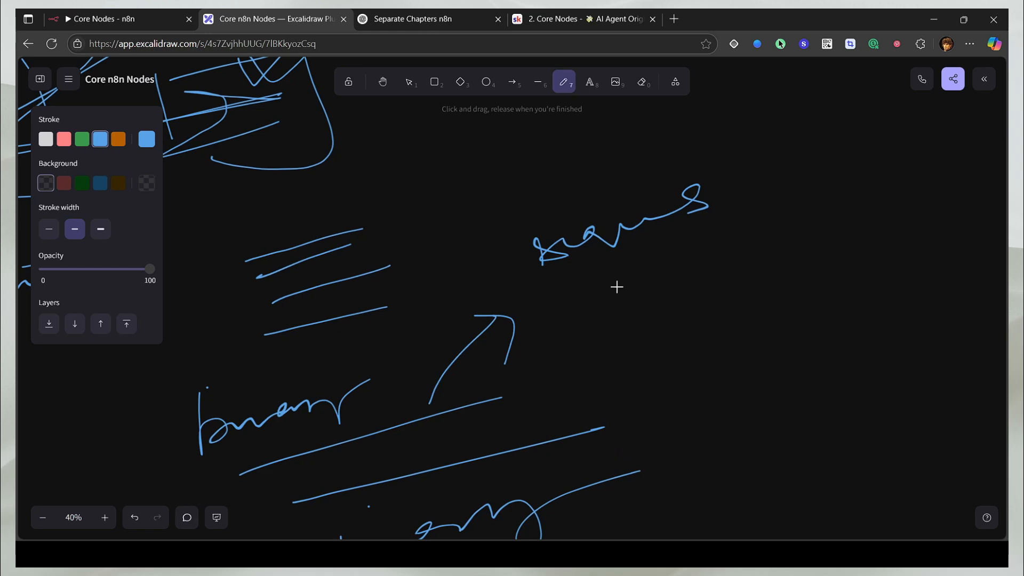
drag(617, 286, 603, 357)
mouse_move(566, 328)
mouse_down()
mouse_move(624, 299)
mouse_move(689, 293)
mouse_up()
drag(736, 268, 781, 281)
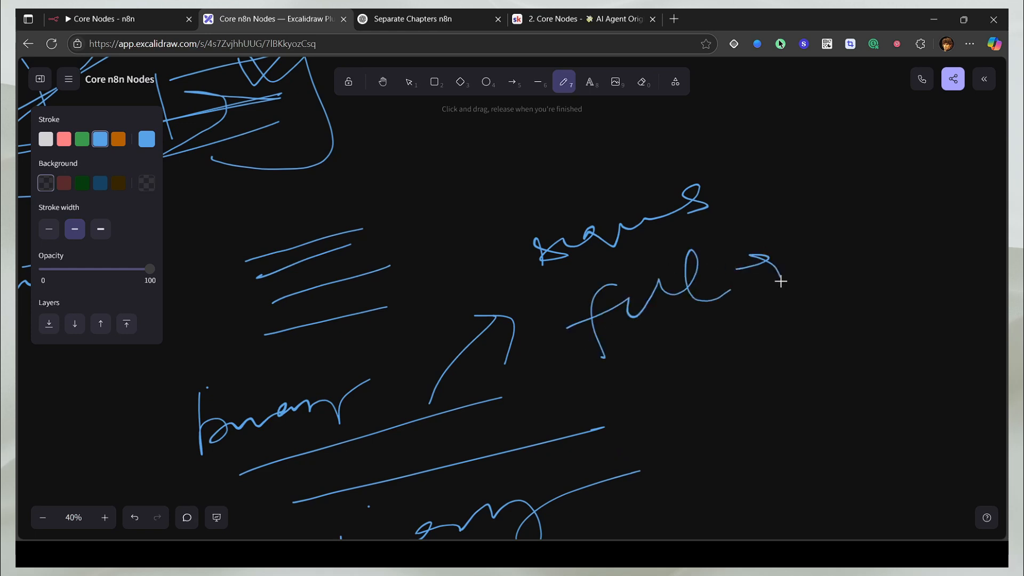
drag(819, 231, 907, 242)
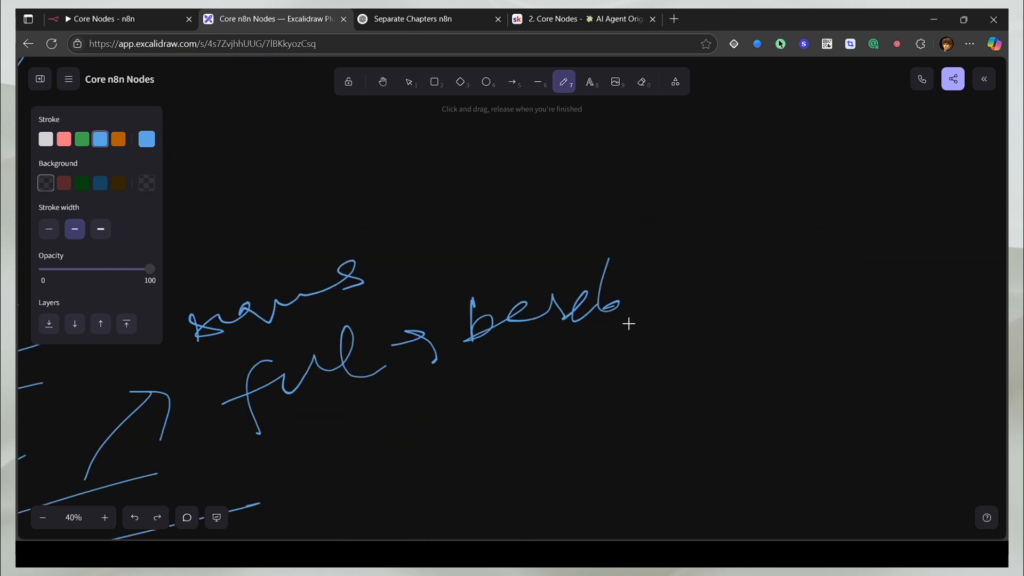
drag(623, 265, 658, 307)
mouse_move(700, 267)
mouse_down()
mouse_move(756, 185)
mouse_move(761, 254)
mouse_up()
Step: Draw an arrow from "base64" to a second handwritten "Base 64", and another arrow from it down to an underlined "file"
scroll(633, 349, up, 4)
scroll(633, 350, right, 4)
mouse_move(634, 333)
mouse_down()
mouse_move(646, 374)
mouse_move(726, 320)
mouse_move(776, 317)
mouse_up()
drag(804, 234, 811, 290)
drag(857, 219, 872, 241)
drag(857, 219, 875, 293)
scroll(875, 312, down, 4)
scroll(875, 312, right, 2)
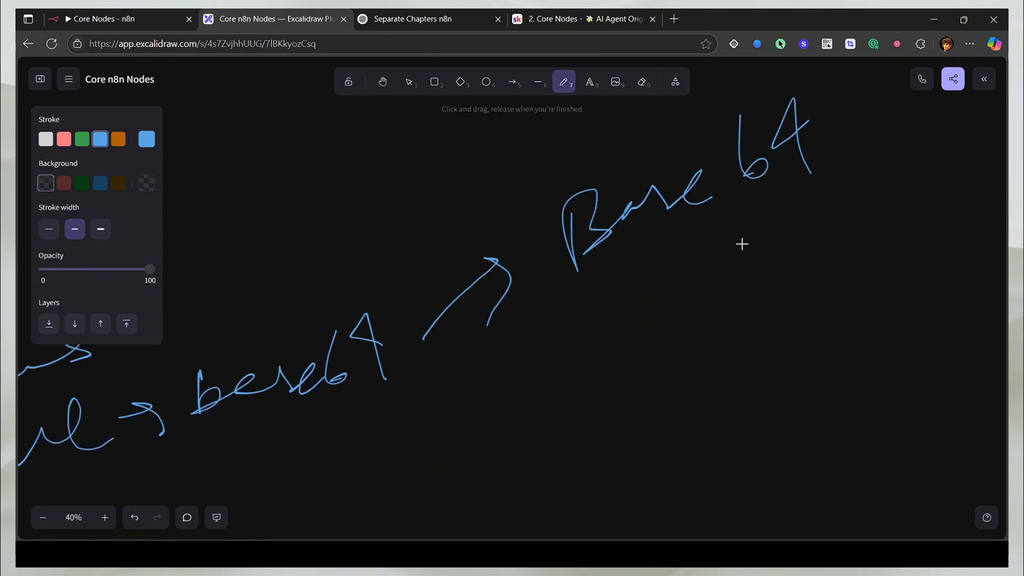
drag(755, 189, 756, 314)
mouse_move(658, 382)
mouse_down()
mouse_move(658, 482)
mouse_move(761, 368)
mouse_move(832, 392)
mouse_up()
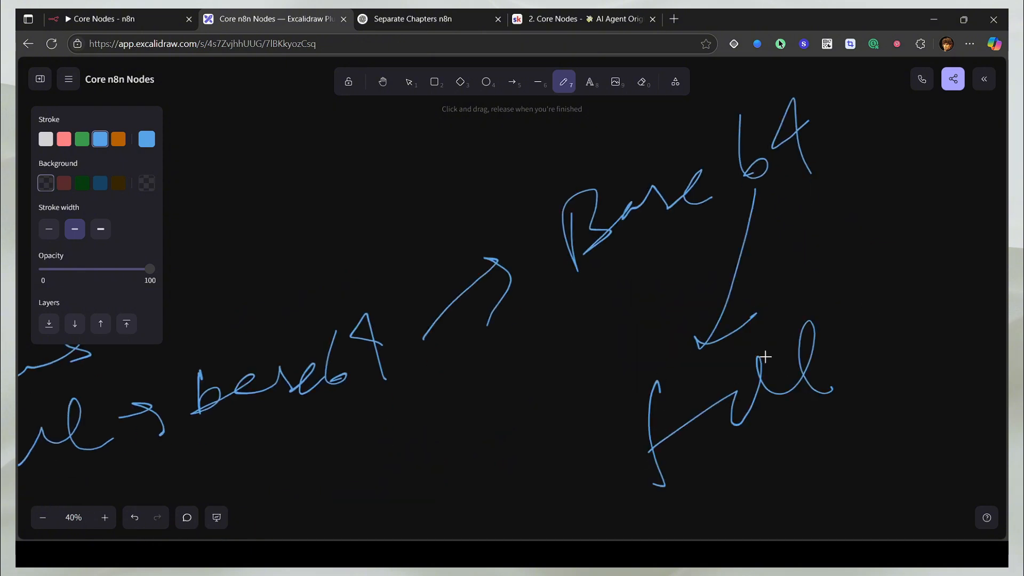
drag(721, 467, 920, 375)
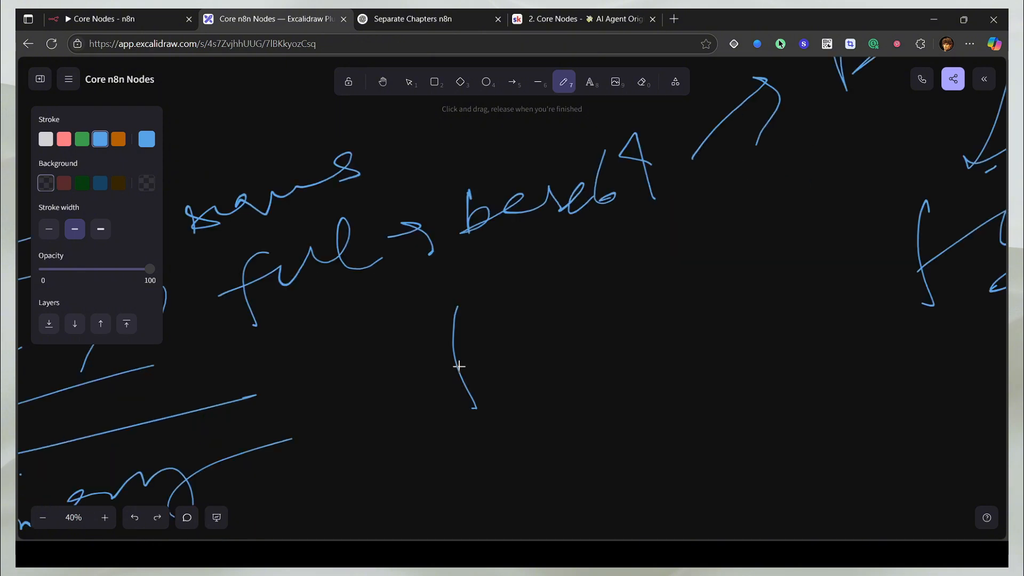
Step: Handwrite "fal" and a second word beside it below "base64", and draw two long underlines under "base64"
mouse_move(491, 354)
mouse_down()
mouse_move(499, 336)
mouse_move(538, 360)
mouse_up()
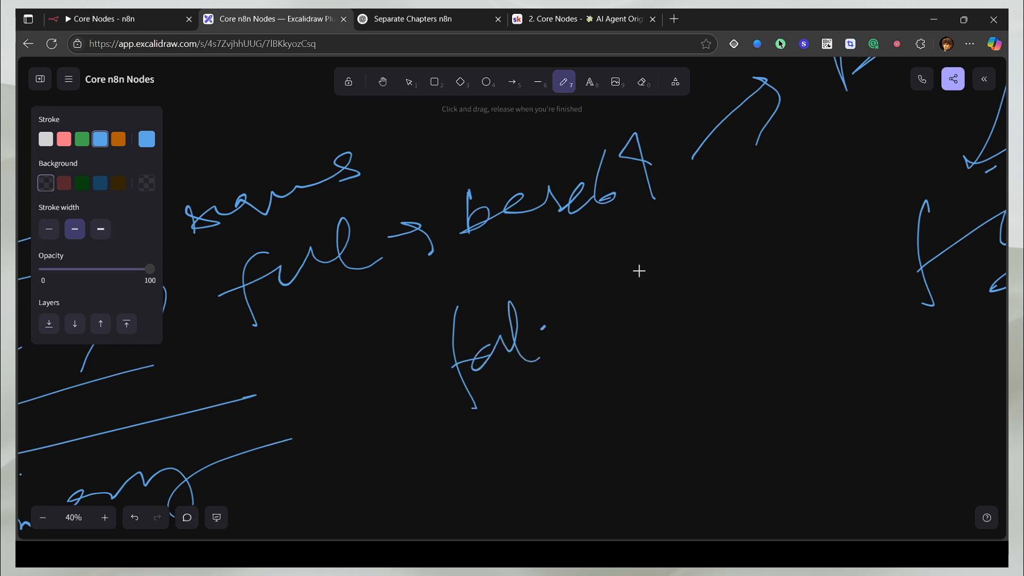
mouse_move(639, 271)
mouse_down()
mouse_move(629, 226)
mouse_move(691, 260)
mouse_up()
mouse_move(754, 243)
mouse_down()
mouse_move(800, 237)
mouse_move(947, 274)
mouse_up()
drag(376, 267, 640, 193)
drag(345, 289, 793, 178)
Step: Back in n8n, connect Merge to Extract from File, delete the Google Drive1 connection to Merge, and rerun Merge
click(137, 11)
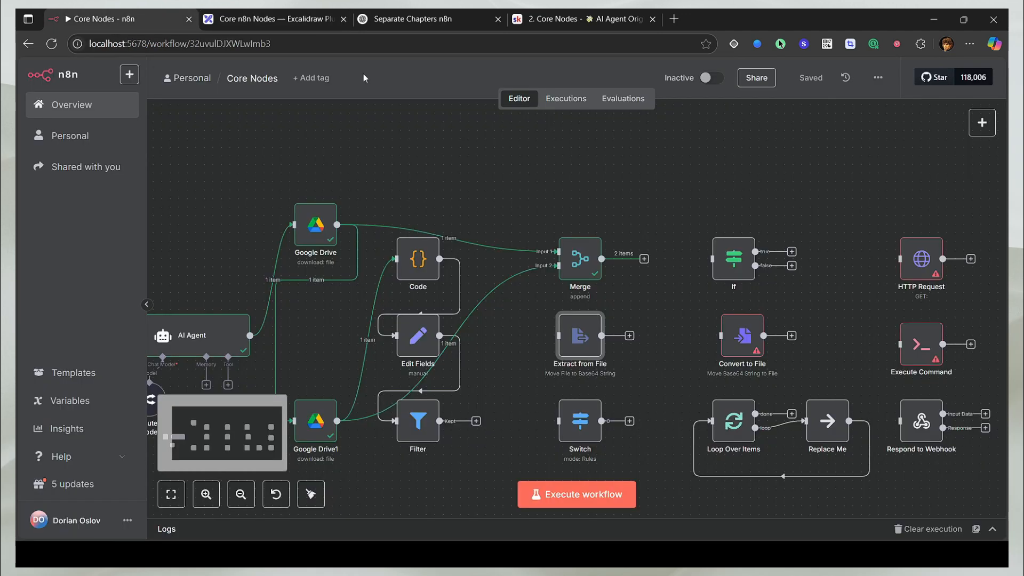
drag(645, 260, 560, 335)
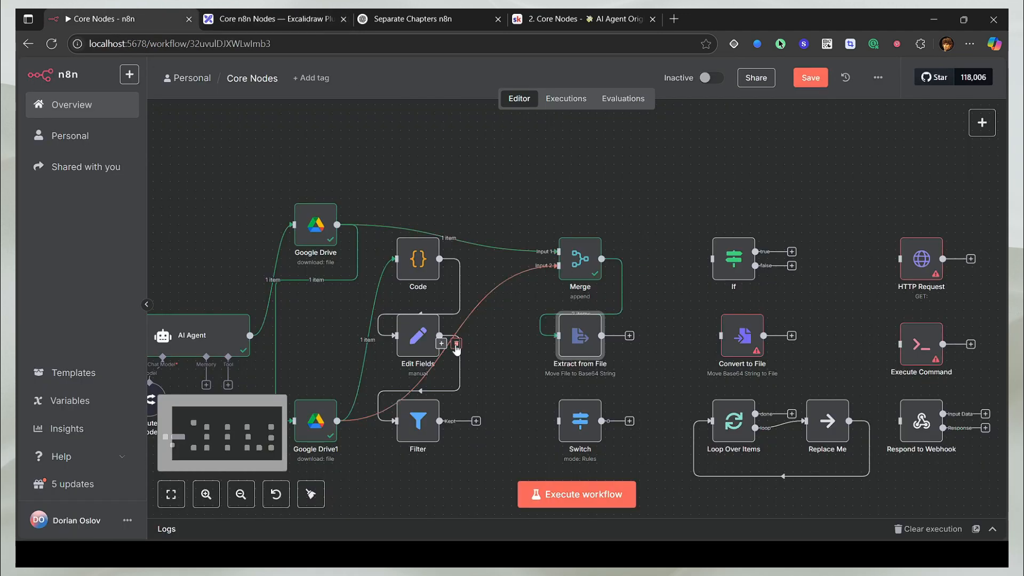
click(456, 343)
click(562, 227)
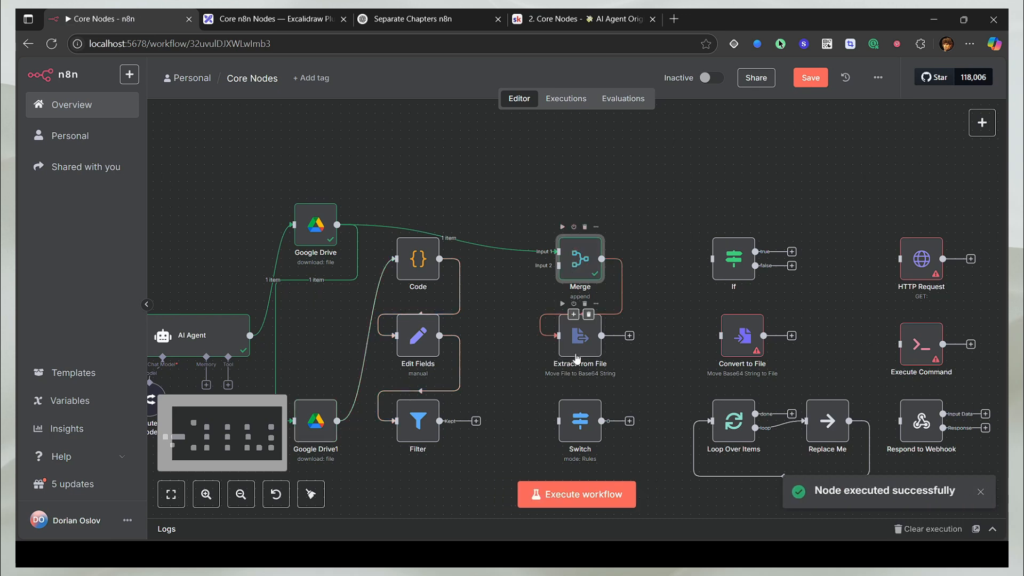
Step: Execute the Extract from File node and show its base64 output as a table
click(576, 336)
click(563, 304)
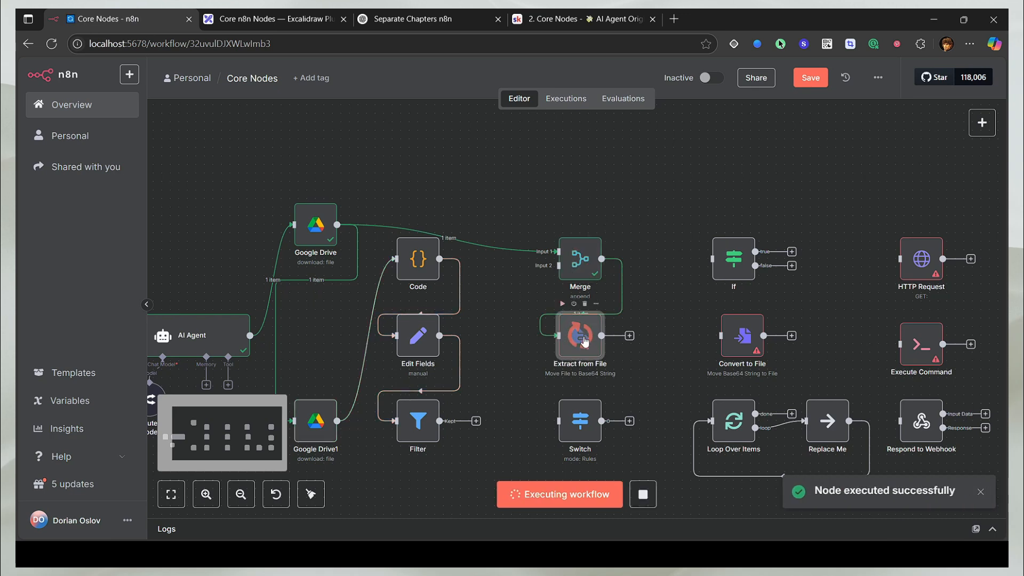
double_click(585, 341)
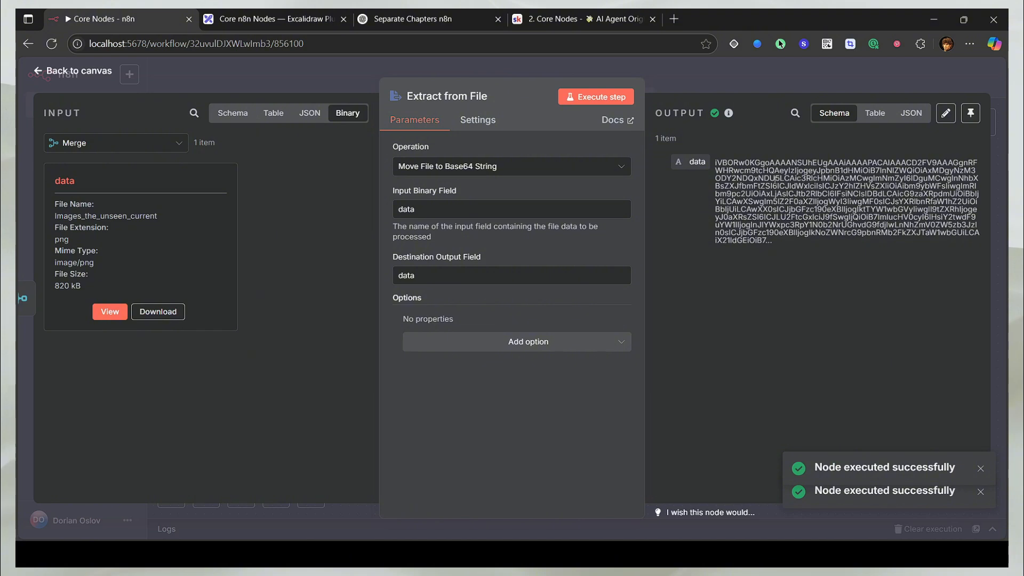
click(875, 112)
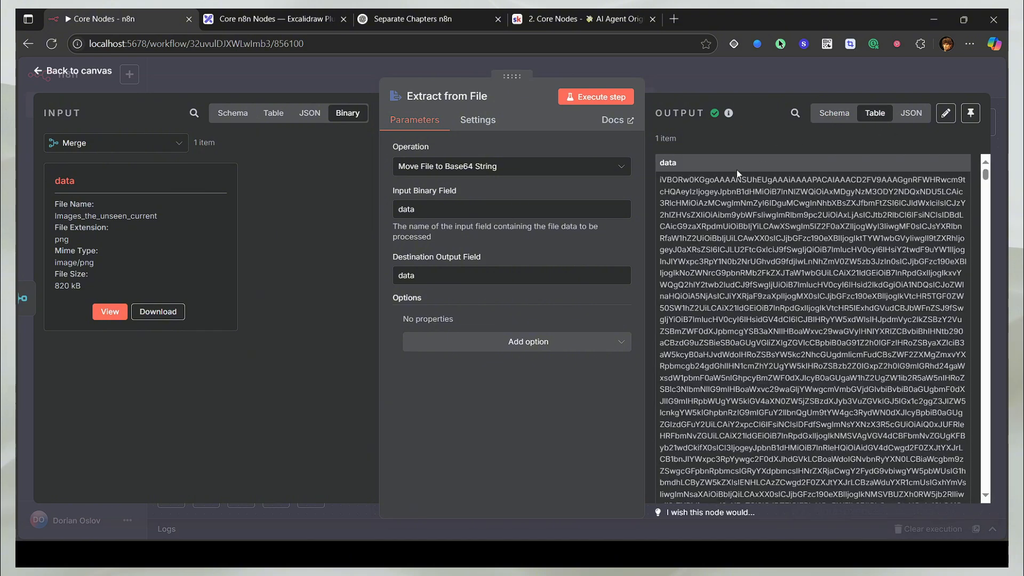
Step: Review the Extract from File operations, keeping Move File to Base64 String, and read through the base64 string in the output
click(567, 176)
scroll(539, 267, down, 5)
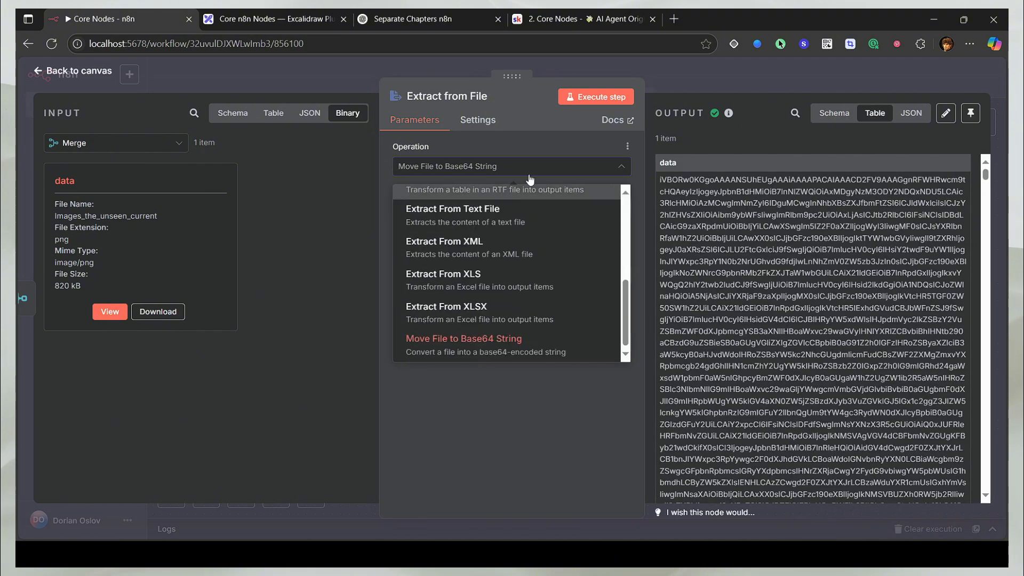
scroll(543, 262, up, 5)
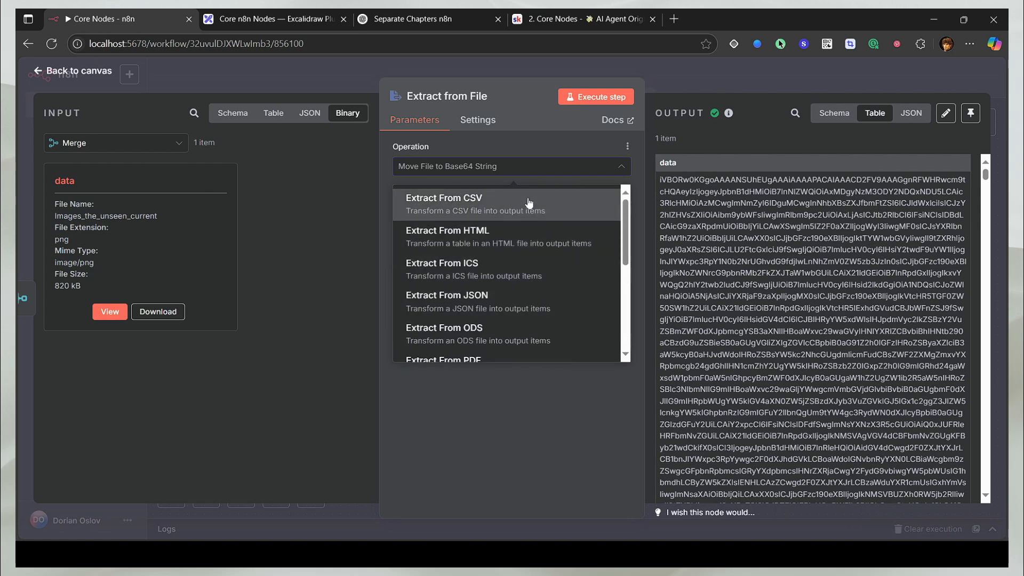
scroll(520, 288, down, 5)
click(512, 342)
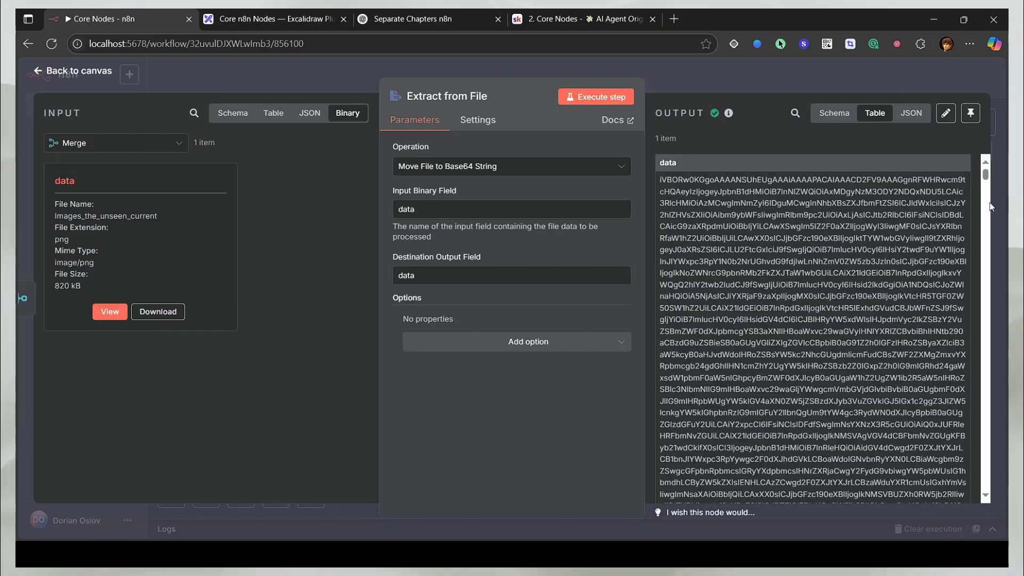
drag(988, 177, 987, 494)
key(Escape)
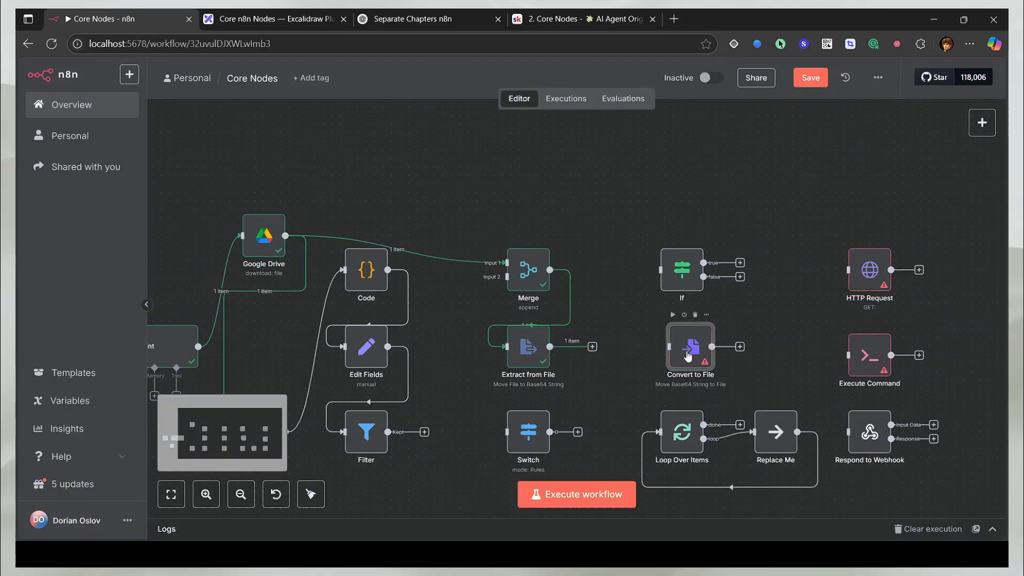
Step: Connect Extract from File to Convert to File and set the Base64 Input Field to data
double_click(691, 347)
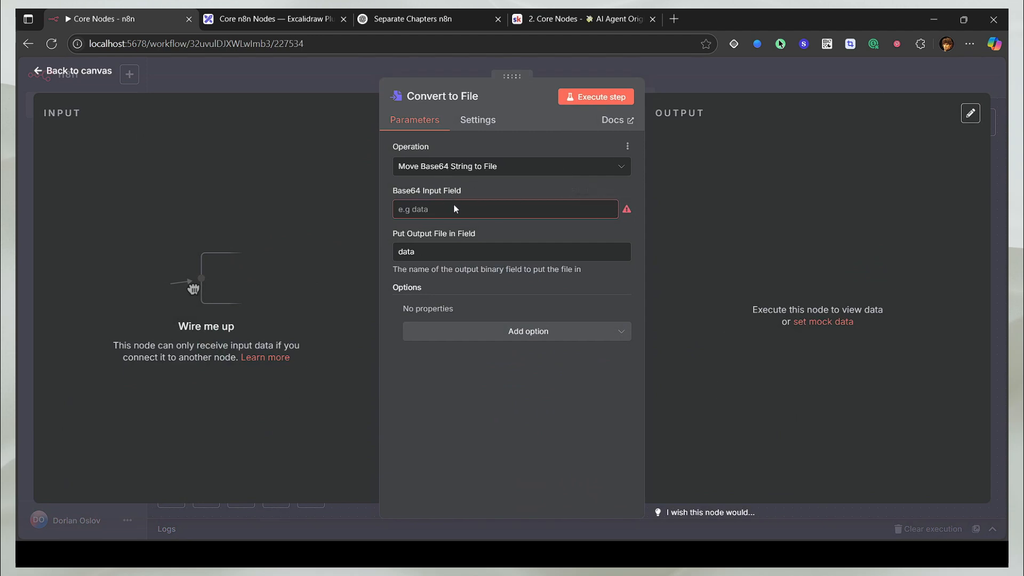
key(Escape)
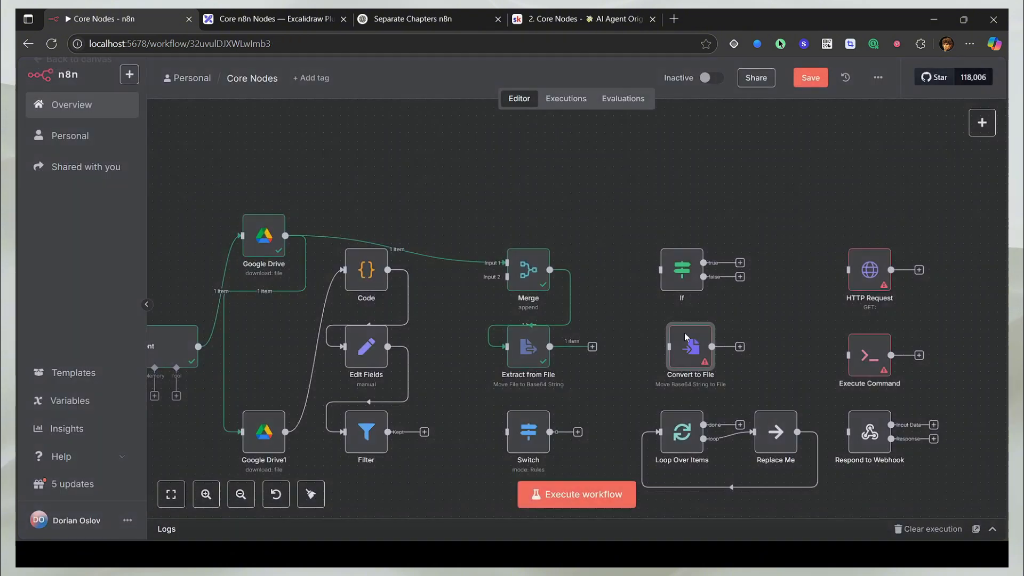
double_click(709, 353)
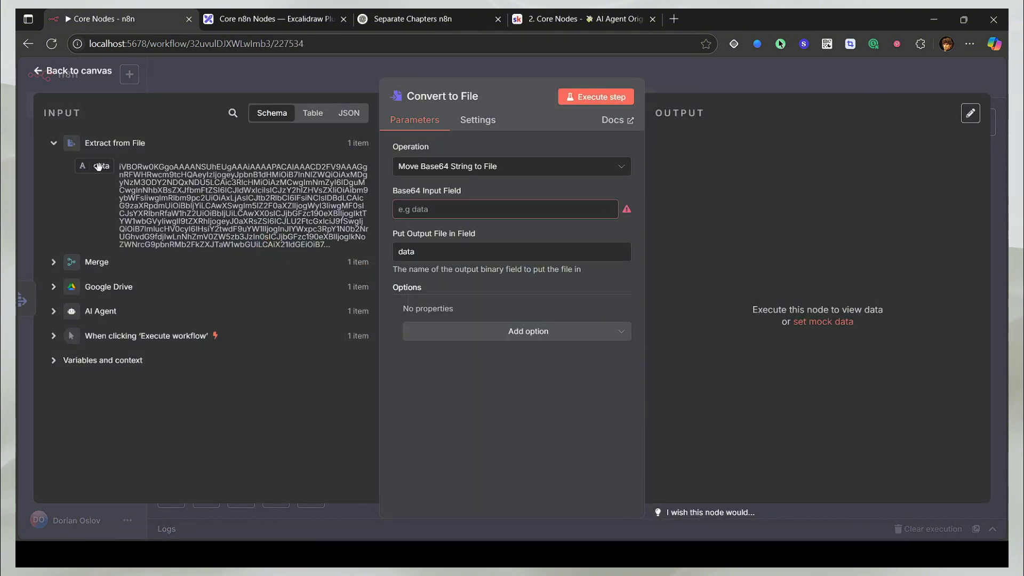
drag(277, 154, 422, 208)
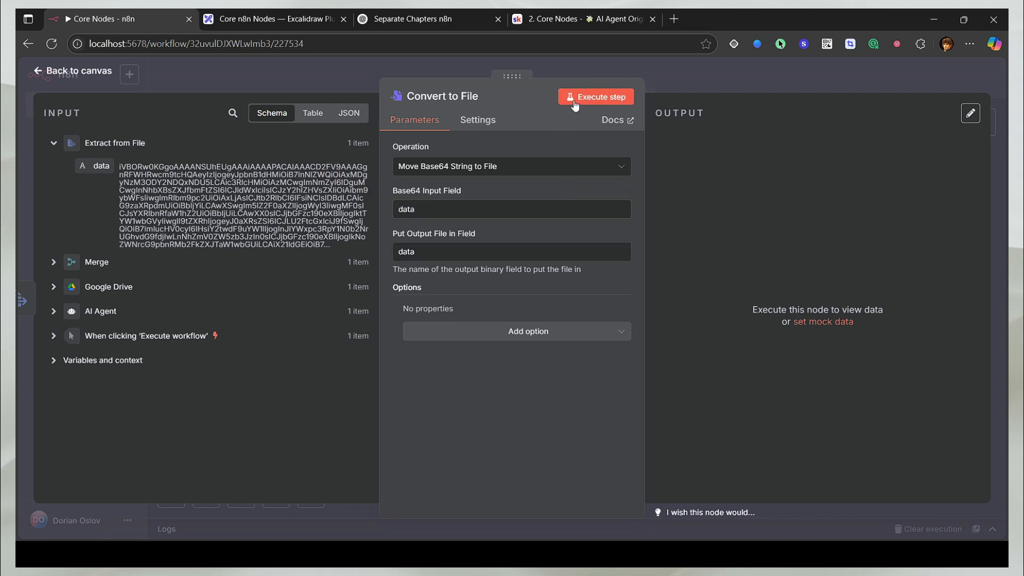
Step: Execute the Convert to File node and view the resulting image file
click(596, 97)
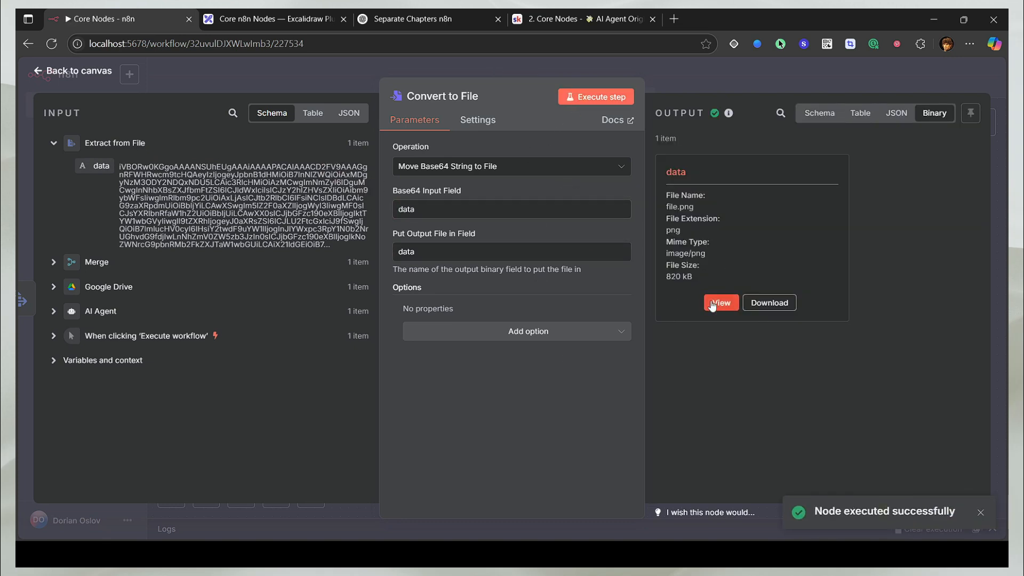
click(715, 301)
key(Escape)
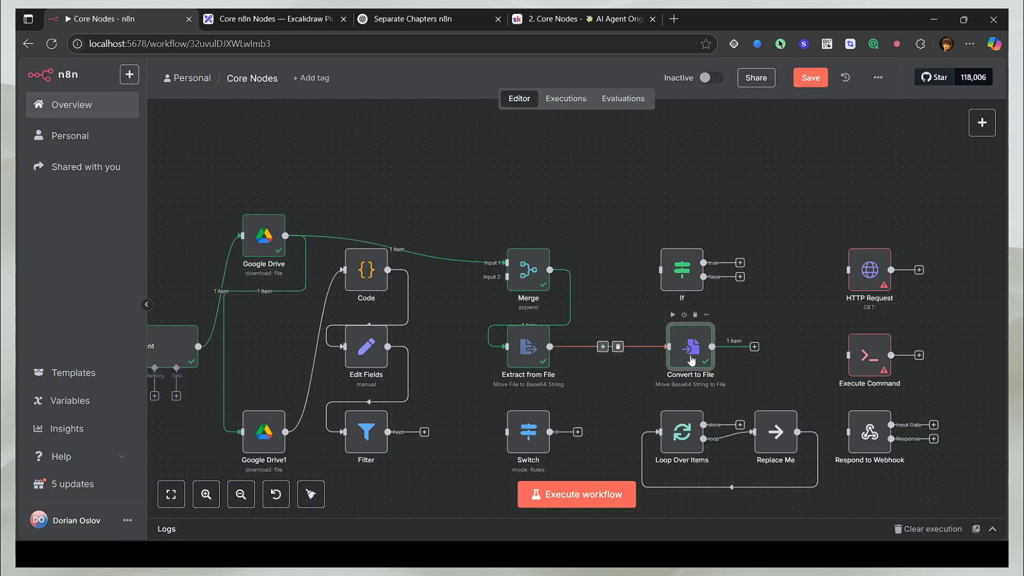
Step: On the Excalidraw board, handwrite "data" and a word beside it below the earlier notes, with two long underlines and a downward arrow
click(272, 18)
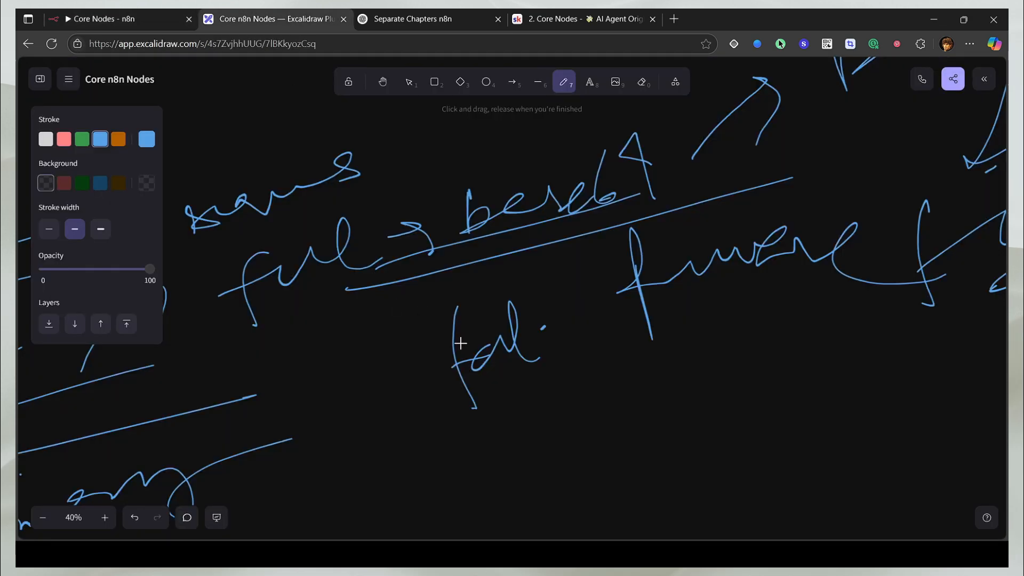
scroll(541, 425, down, 5)
mouse_move(383, 352)
mouse_down()
mouse_move(377, 320)
mouse_move(535, 338)
mouse_up()
drag(365, 310, 525, 275)
mouse_move(626, 253)
mouse_down()
mouse_move(734, 231)
mouse_move(732, 274)
mouse_up()
drag(686, 236, 747, 226)
drag(563, 372, 849, 277)
drag(508, 417, 831, 323)
drag(727, 340, 775, 155)
drag(673, 123, 541, 305)
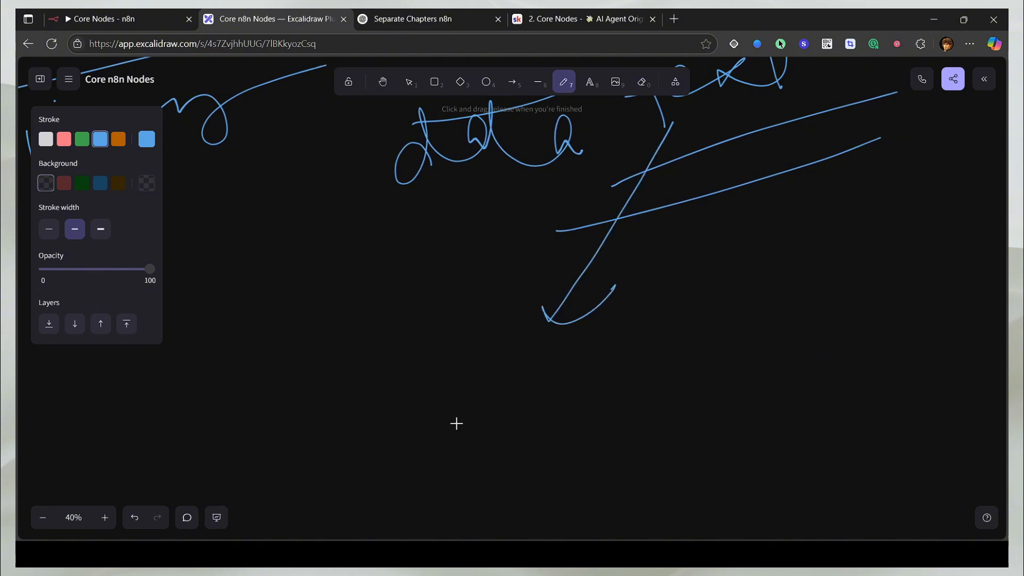
Step: Handwrite a short label below the arrow's tip and a circled "mp3" beside it
drag(547, 354, 615, 368)
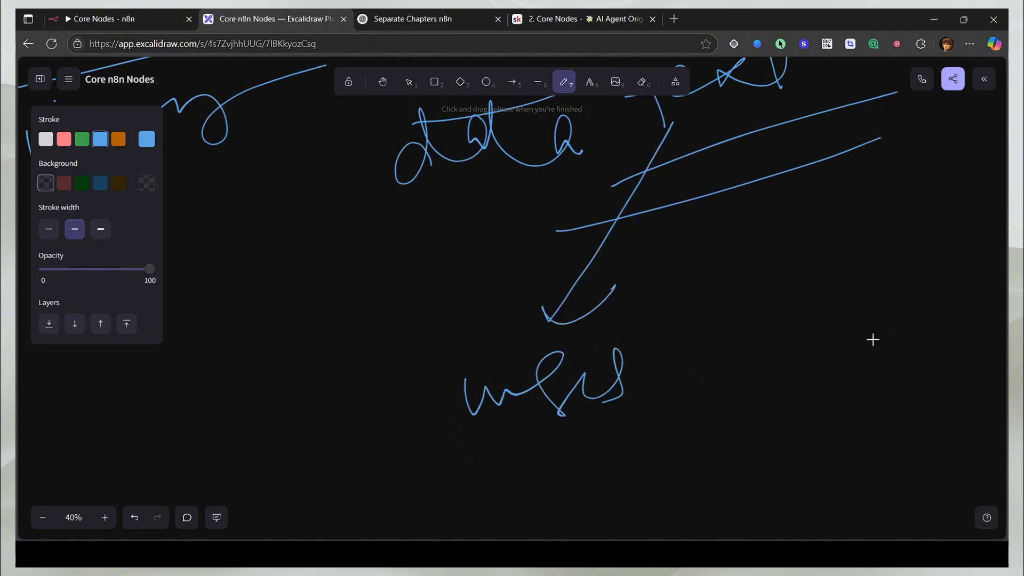
drag(873, 340, 638, 412)
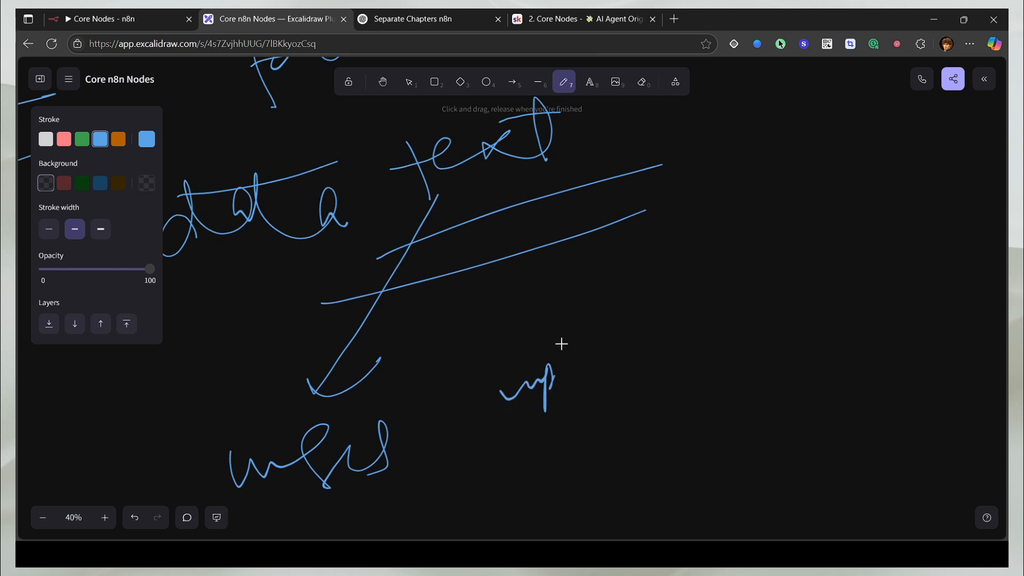
mouse_move(561, 343)
mouse_down()
mouse_move(458, 423)
mouse_move(581, 341)
mouse_up()
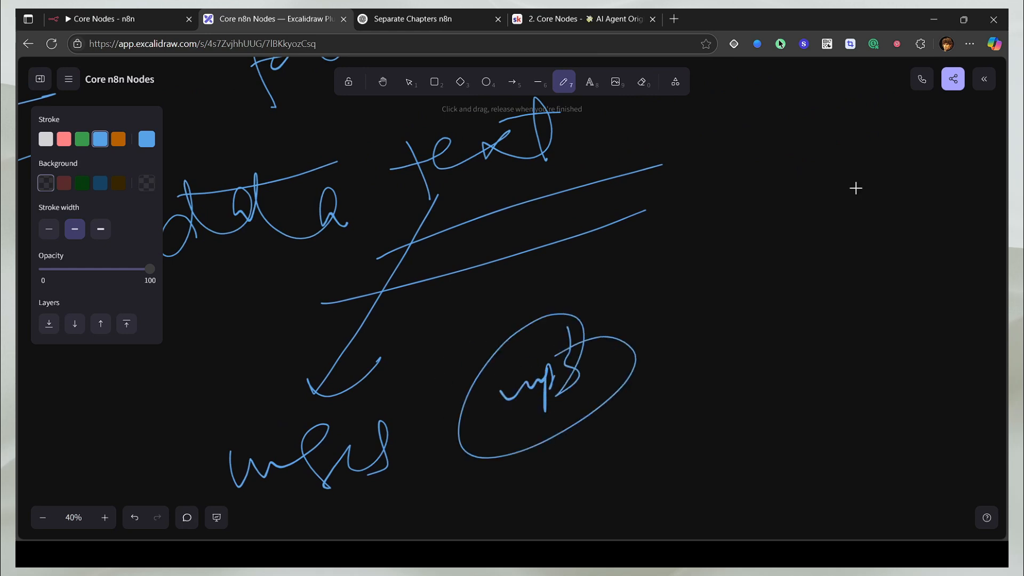
Step: Draw a pair of large curly braces below the word "full", fill it with slanted lines, and cross them with steep diagonals
drag(855, 188, 333, 443)
mouse_move(335, 275)
mouse_down()
mouse_move(332, 389)
mouse_move(542, 394)
mouse_up()
drag(635, 198, 686, 332)
drag(260, 297, 541, 220)
drag(314, 366, 459, 294)
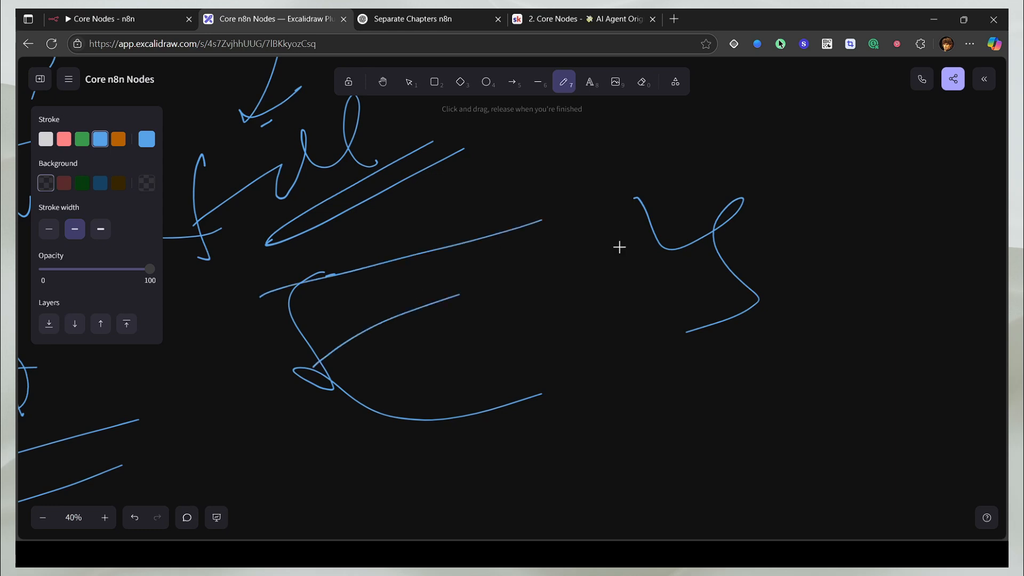
drag(619, 246, 660, 239)
drag(376, 394, 622, 296)
drag(431, 410, 658, 300)
drag(485, 444, 800, 338)
drag(825, 301, 765, 416)
drag(564, 271, 322, 536)
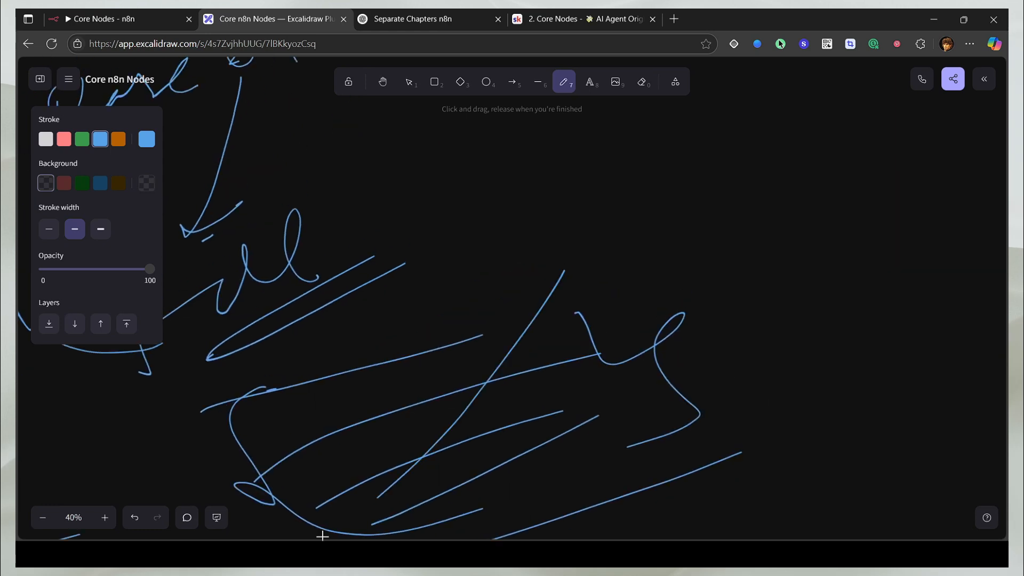
scroll(626, 350, down, 6)
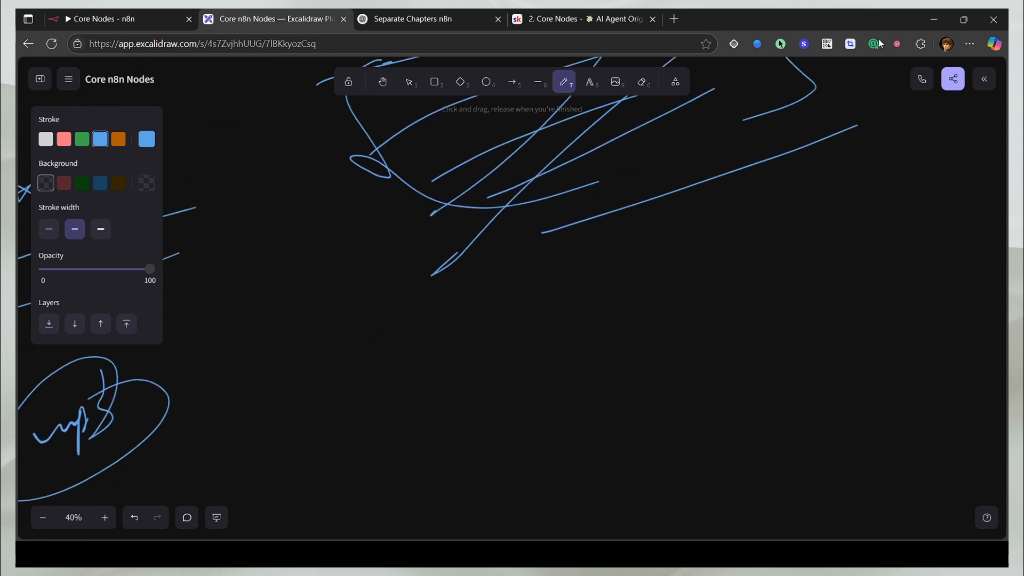
Step: Draw three upward-slanting arrows in the empty area above the large braces, leading to small pairs of curly braces
scroll(610, 411, up, 10)
mouse_move(324, 449)
mouse_down()
mouse_move(505, 345)
mouse_move(485, 378)
mouse_up()
drag(438, 452, 585, 345)
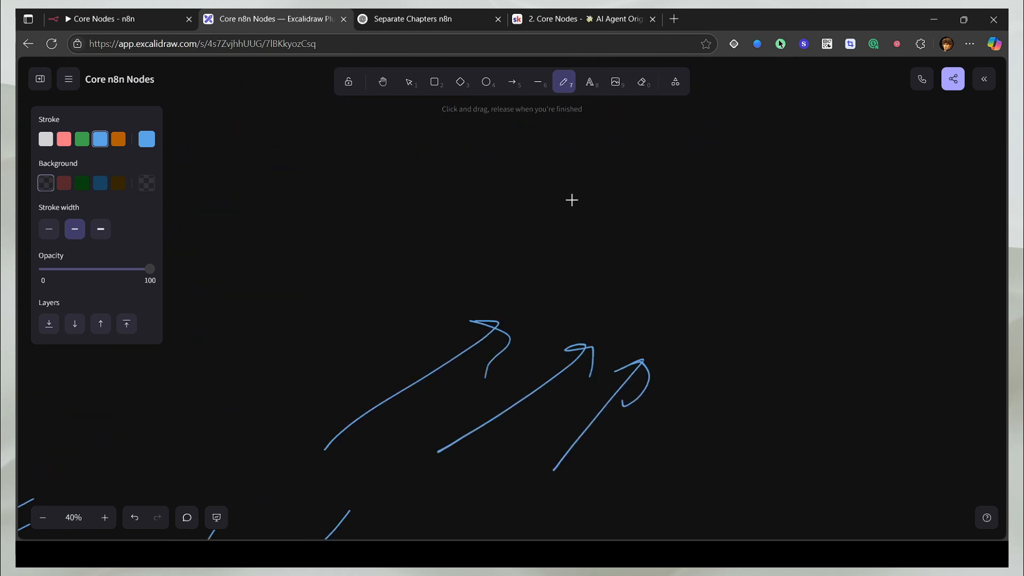
drag(743, 183, 802, 215)
drag(669, 294, 794, 346)
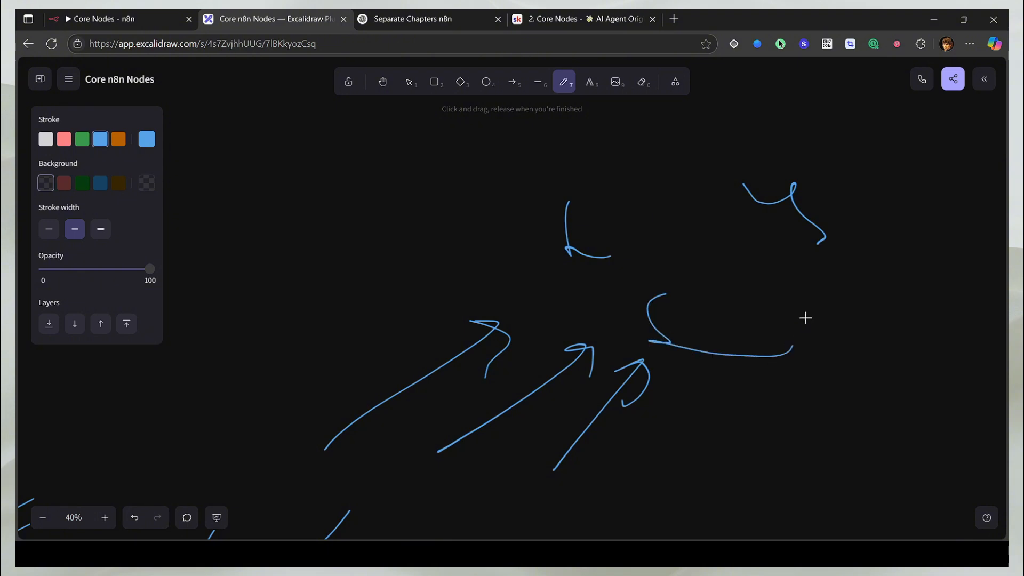
drag(806, 265, 831, 371)
Step: Draw a larger pair of curly braces beyond the small ones and handwrite a short label inside
scroll(772, 400, right, 6)
scroll(773, 400, up, 3)
drag(566, 188, 873, 418)
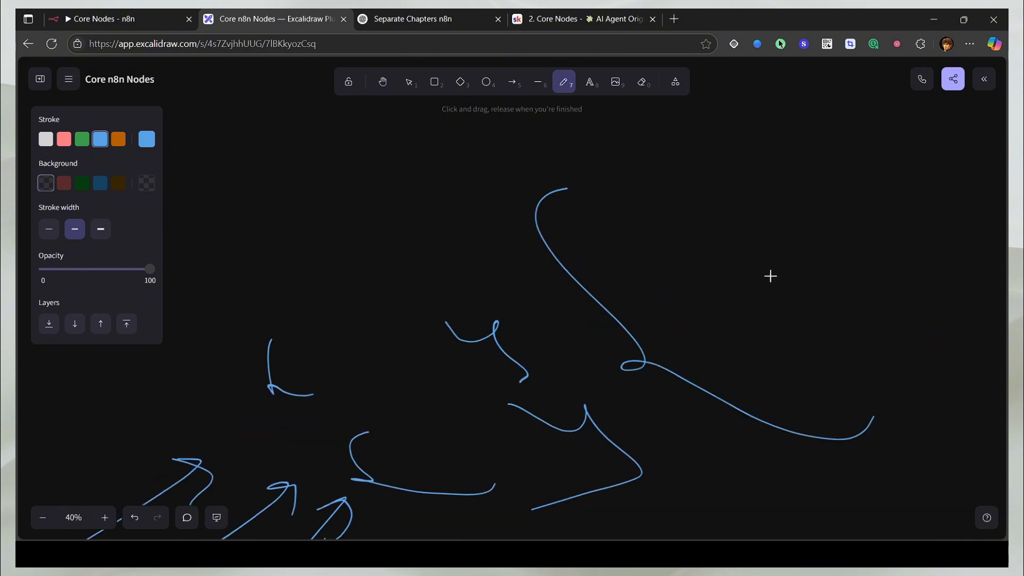
mouse_move(731, 143)
mouse_down()
mouse_move(887, 261)
mouse_move(886, 401)
mouse_up()
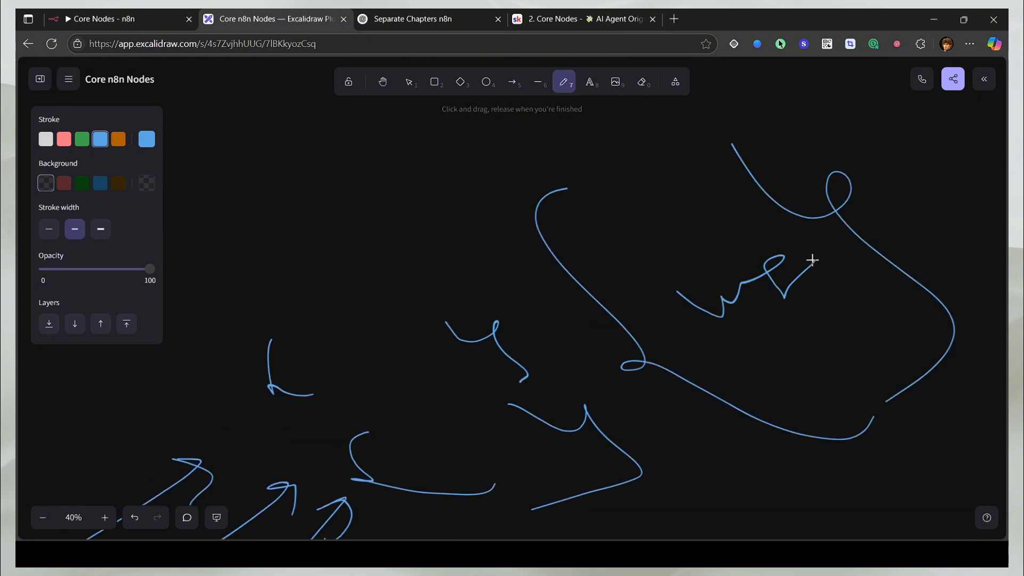
Step: Draw an arrow from the labelled braces to a rough box containing a check mark
scroll(797, 393, right, 8)
mouse_move(448, 308)
mouse_down()
mouse_move(526, 310)
mouse_move(641, 350)
mouse_up()
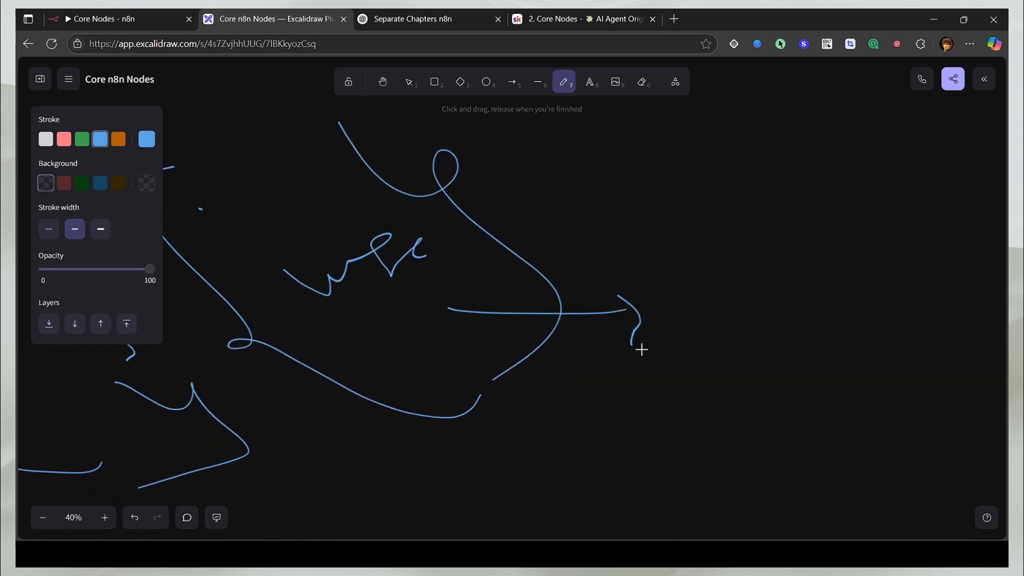
mouse_move(729, 248)
mouse_down()
mouse_move(705, 364)
mouse_move(892, 288)
mouse_move(749, 375)
mouse_up()
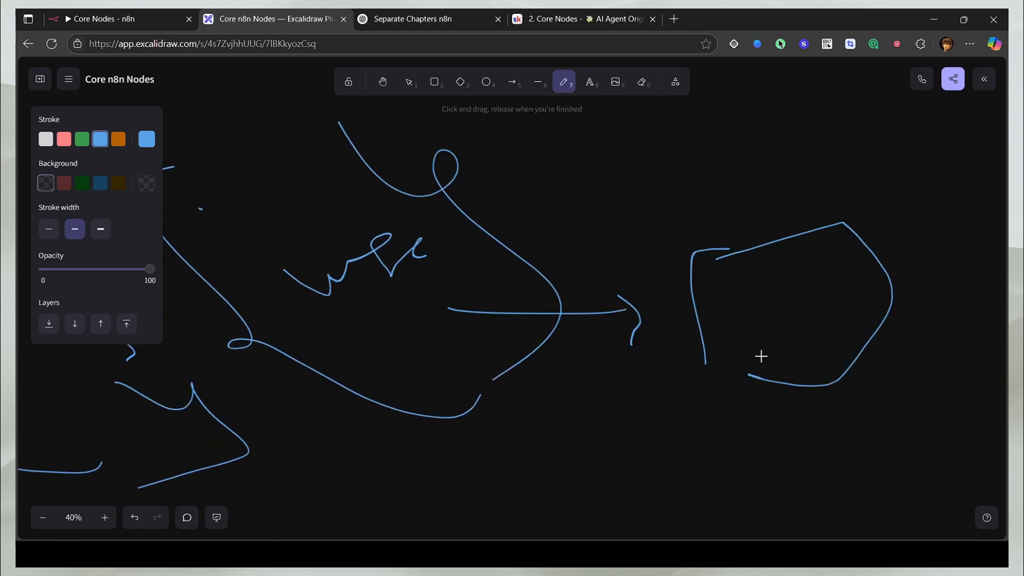
drag(771, 313, 945, 190)
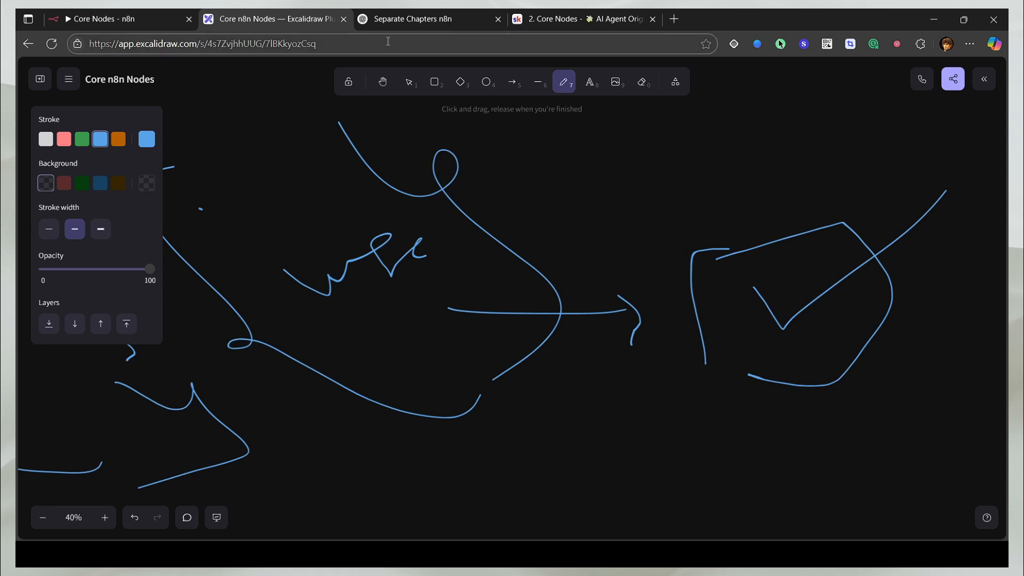
Step: Switch to the n8n Core Nodes workflow and delete the Google Drive to Merge, Google Drive1 to Code, and AI Agent to Google Drive connections
click(107, 19)
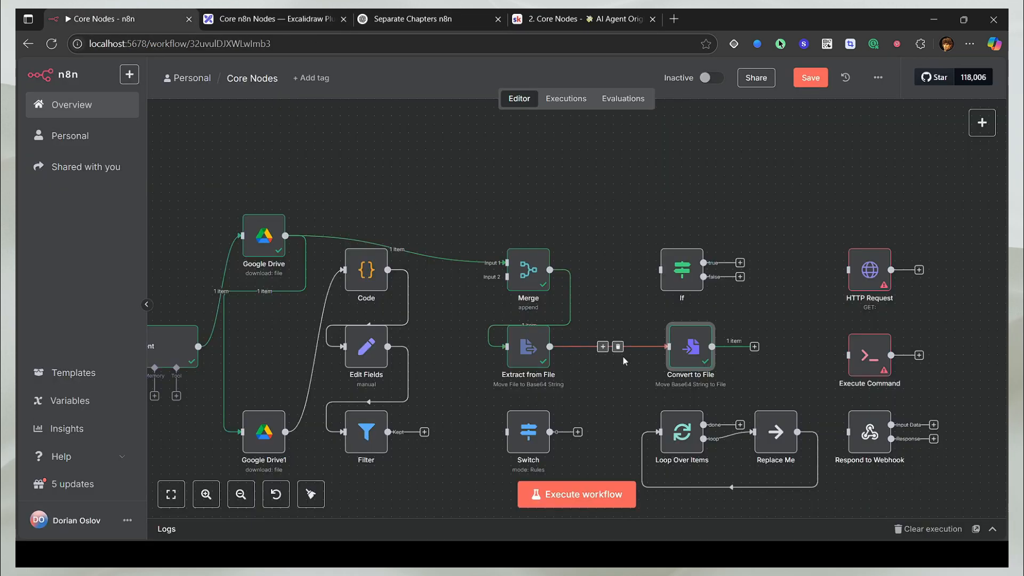
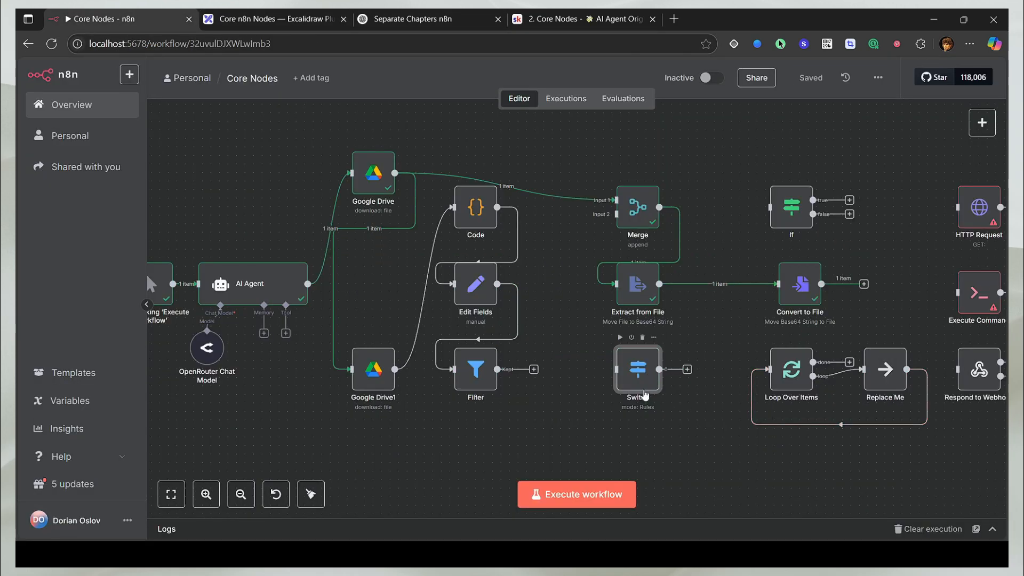
scroll(688, 371, up, 4)
drag(749, 292, 593, 417)
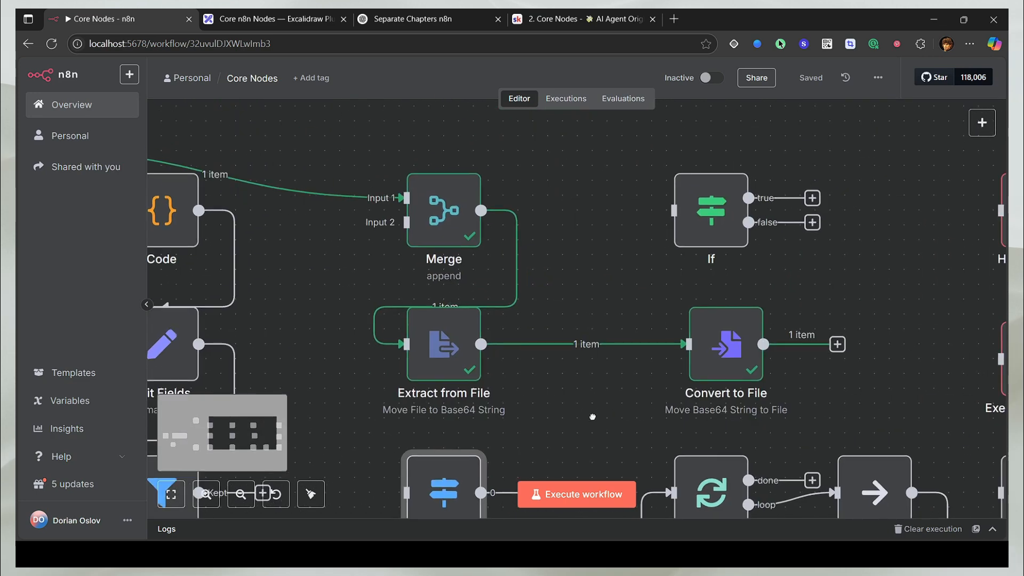
drag(509, 408, 561, 345)
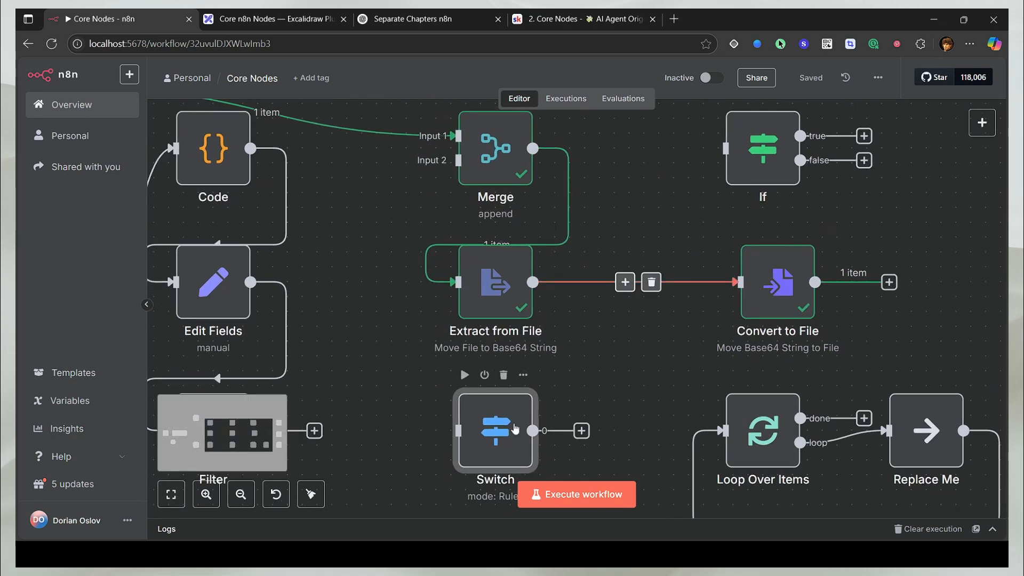
scroll(515, 428, down, 3)
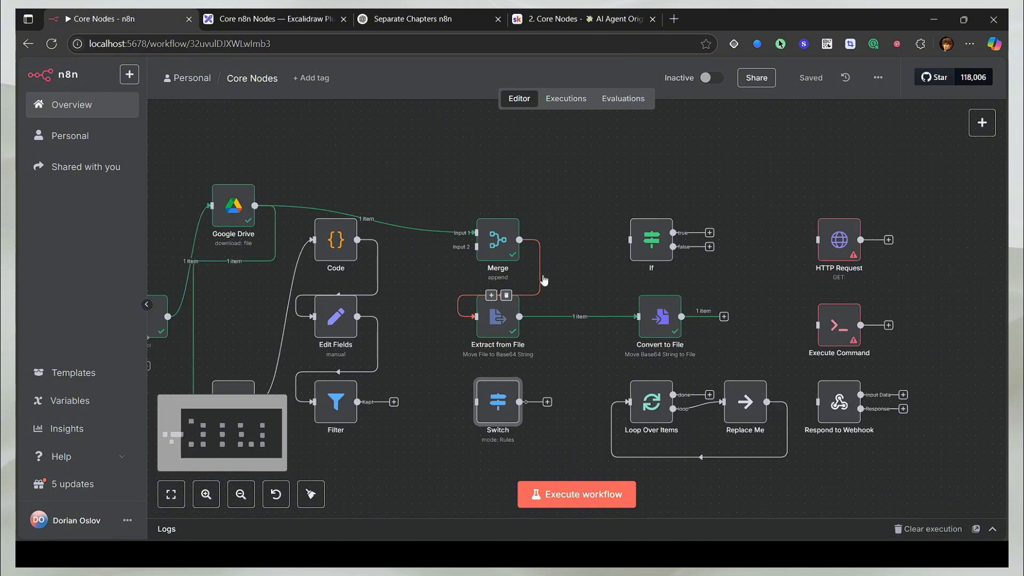
drag(474, 277, 670, 289)
click(571, 232)
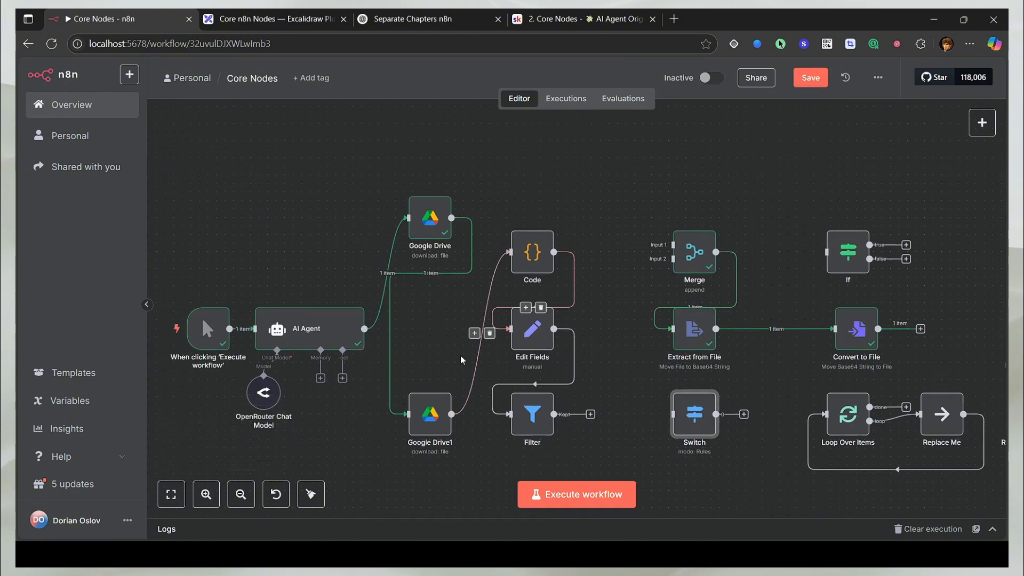
click(489, 332)
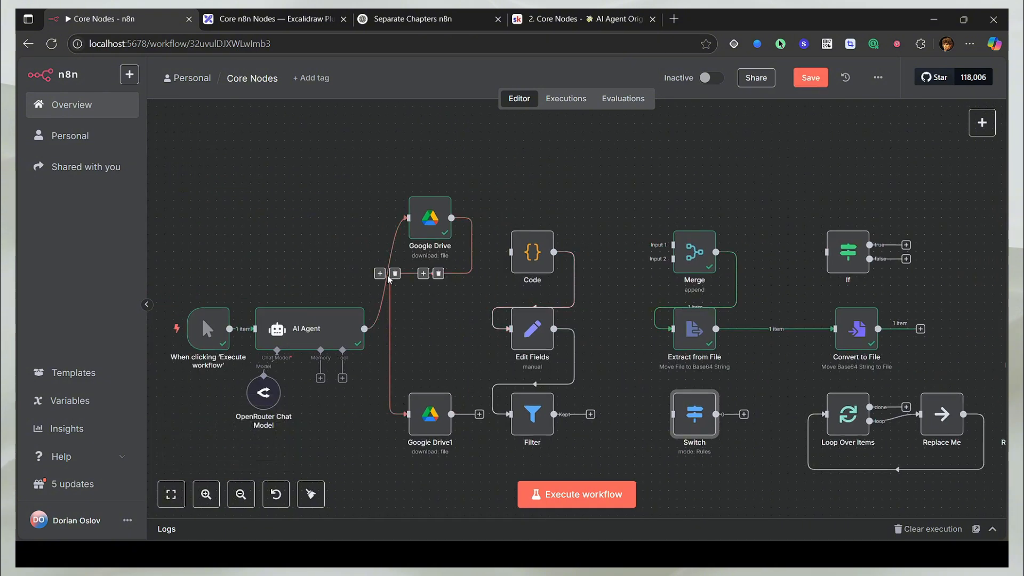
click(395, 273)
Step: Connect AI Agent to Code and Filter to If, and execute the chain through the Filter node
drag(407, 328, 510, 252)
drag(591, 414, 826, 252)
click(514, 382)
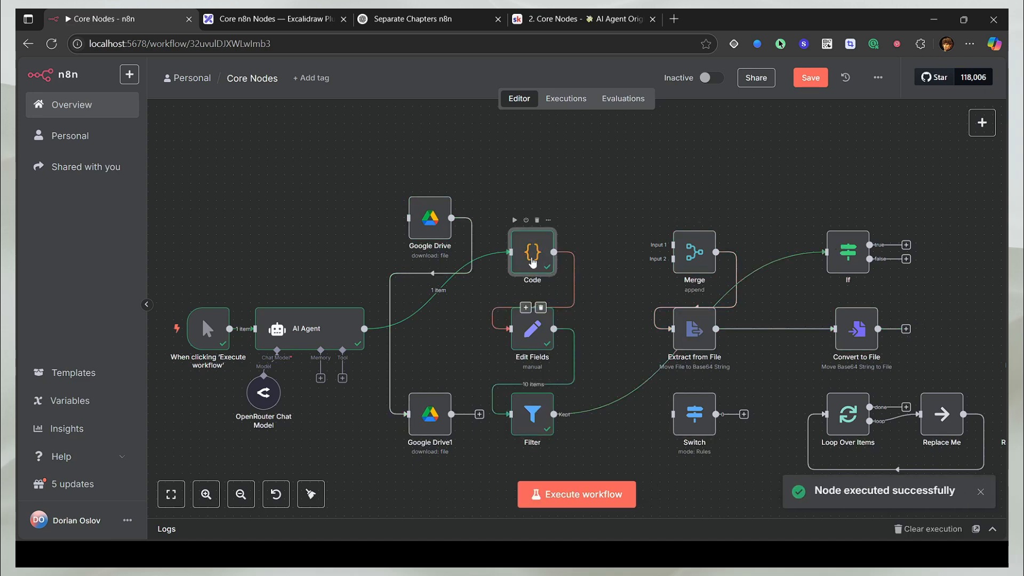
Step: Review the Code node's details, and shift the Extract from File node slightly down on the canvas
double_click(532, 260)
click(708, 85)
drag(806, 228, 708, 196)
double_click(607, 308)
click(341, 75)
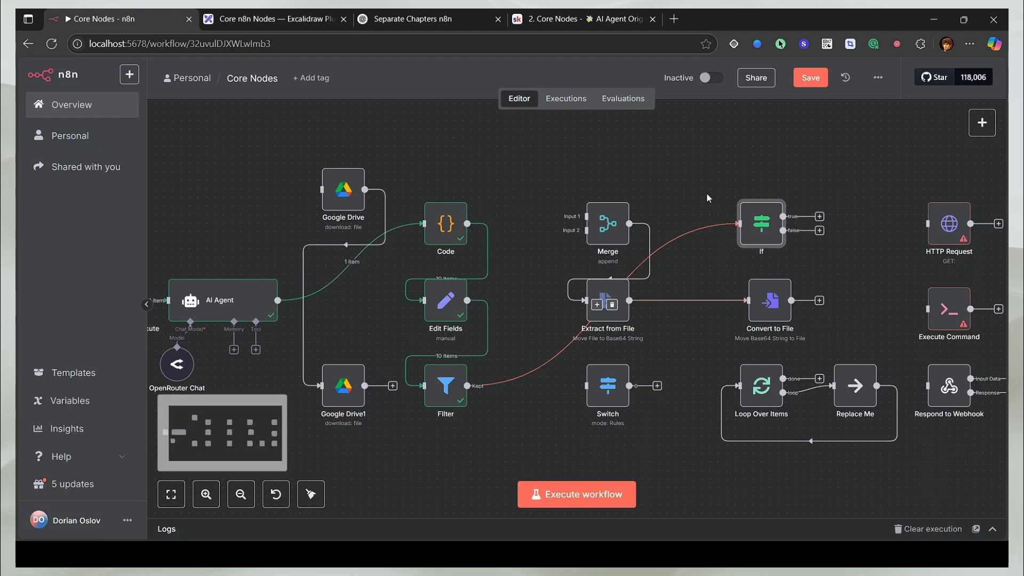
drag(608, 301, 592, 327)
click(591, 332)
Step: Configure the If node's condition as the number {{ $json.chapter }} is greater than 8
double_click(762, 240)
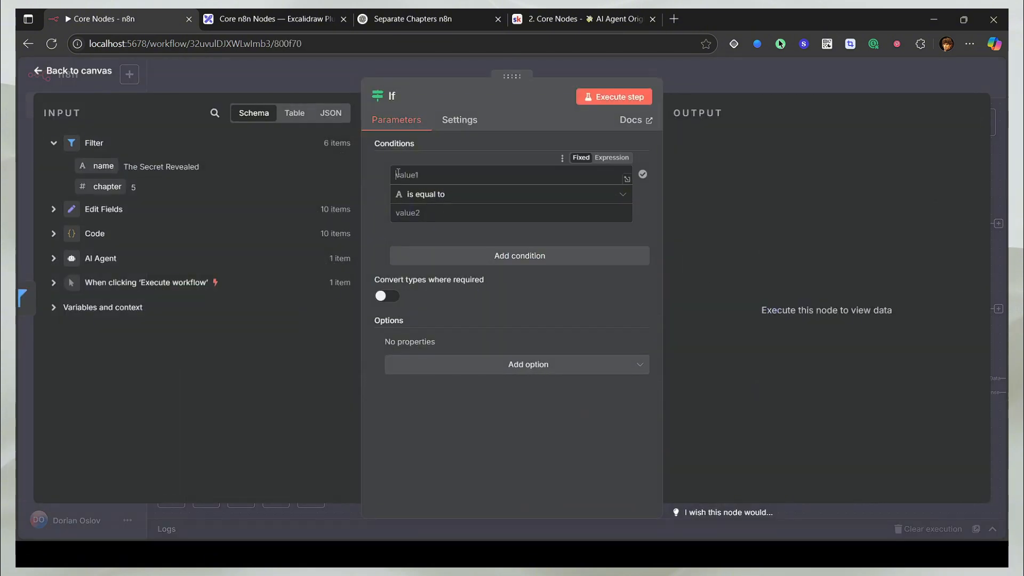
drag(124, 183, 439, 177)
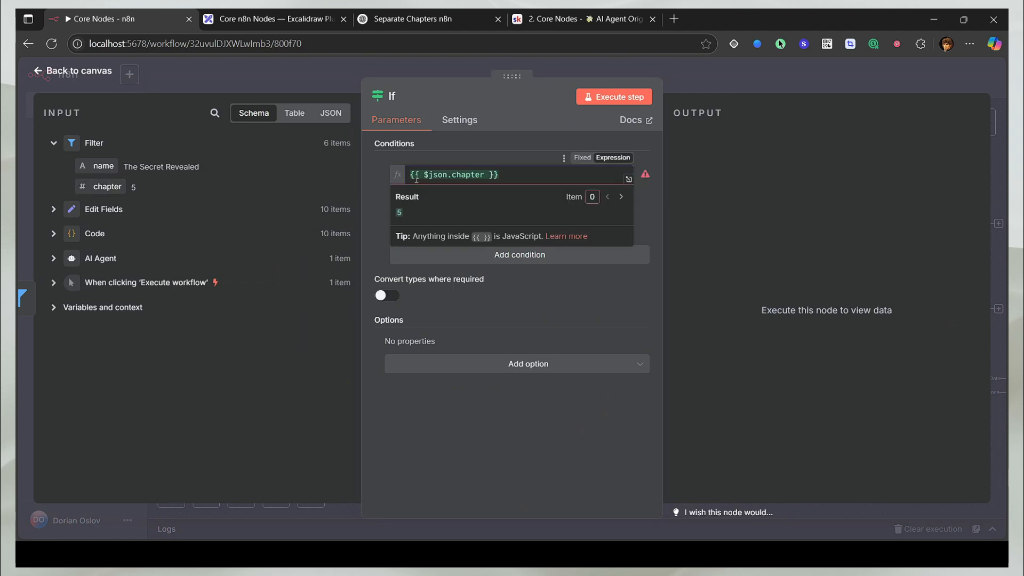
click(432, 197)
mouse_move(506, 248)
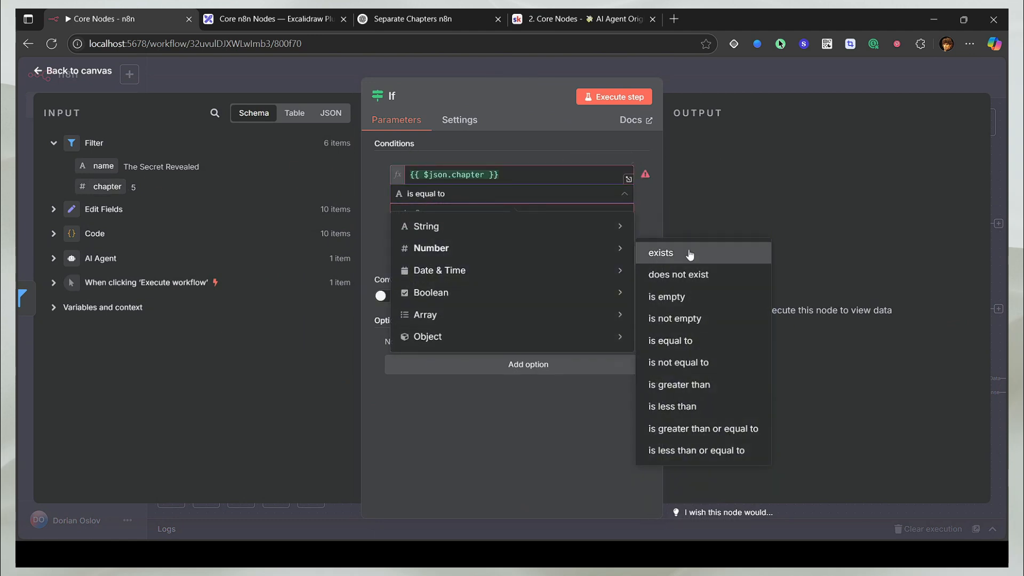
click(710, 384)
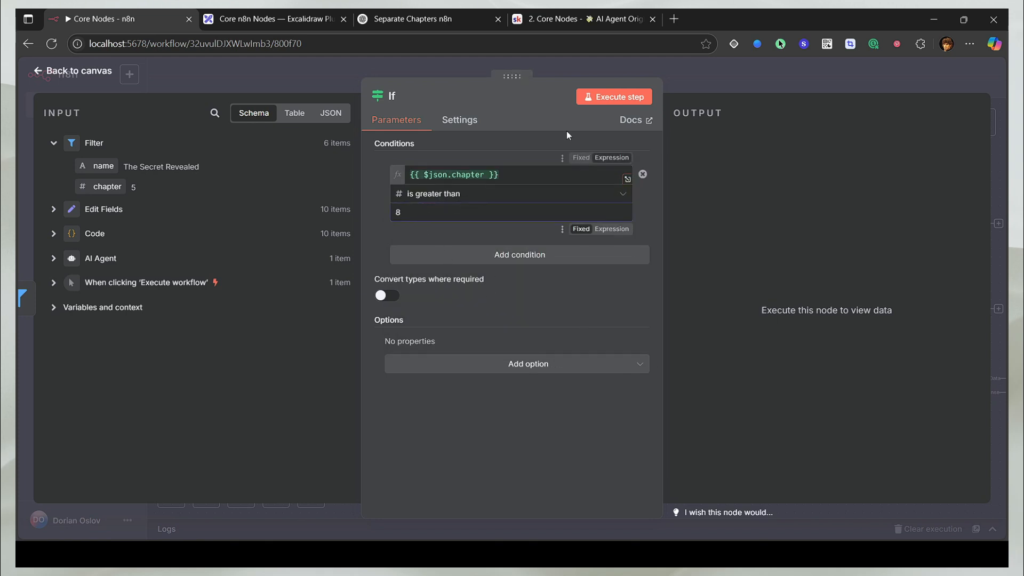
Step: Execute the If node, compare its True and False branch outputs, show them as a table, and return to the canvas
click(593, 100)
click(825, 142)
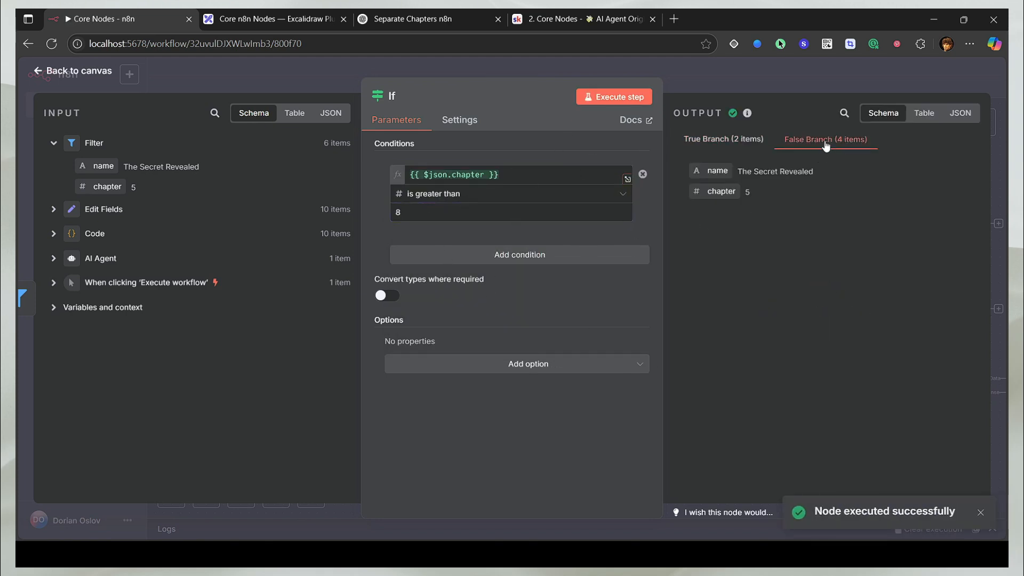
click(748, 140)
click(816, 140)
click(723, 139)
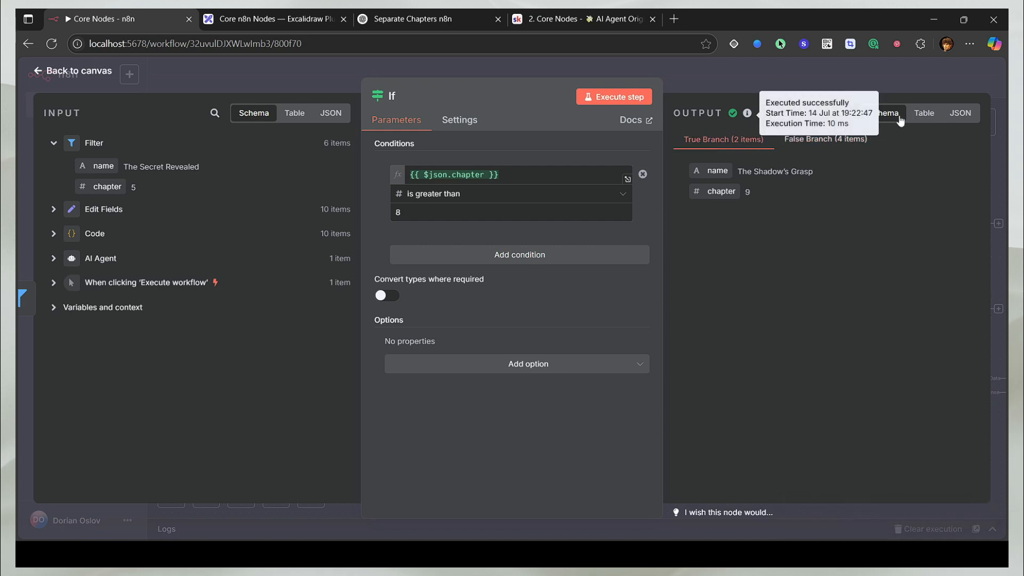
click(924, 113)
key(Escape)
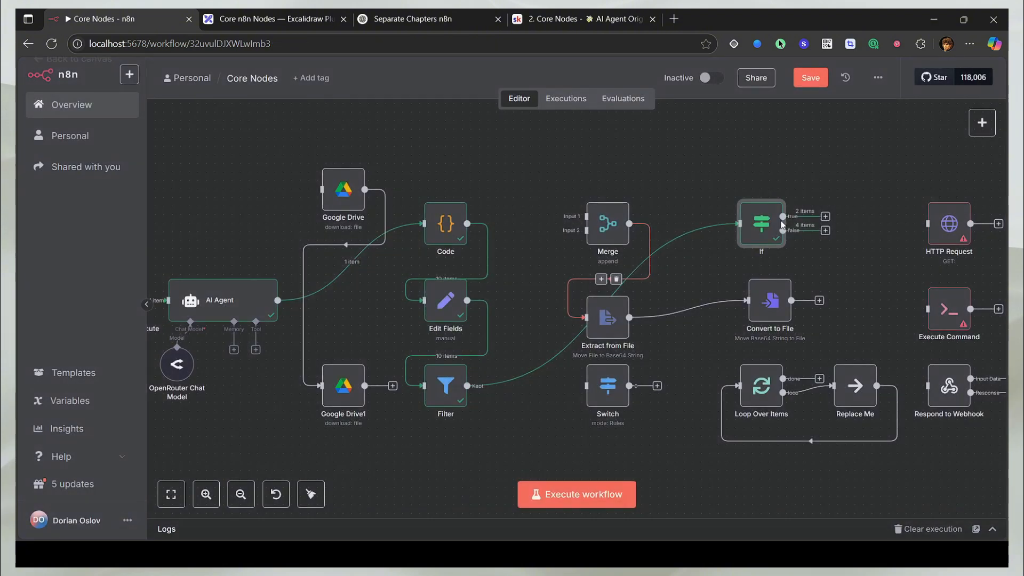
Step: Examine the If node's true and false outputs on the canvas, the choices for a following node, and the node's settings
scroll(648, 309, up, 5)
scroll(658, 306, down, 3)
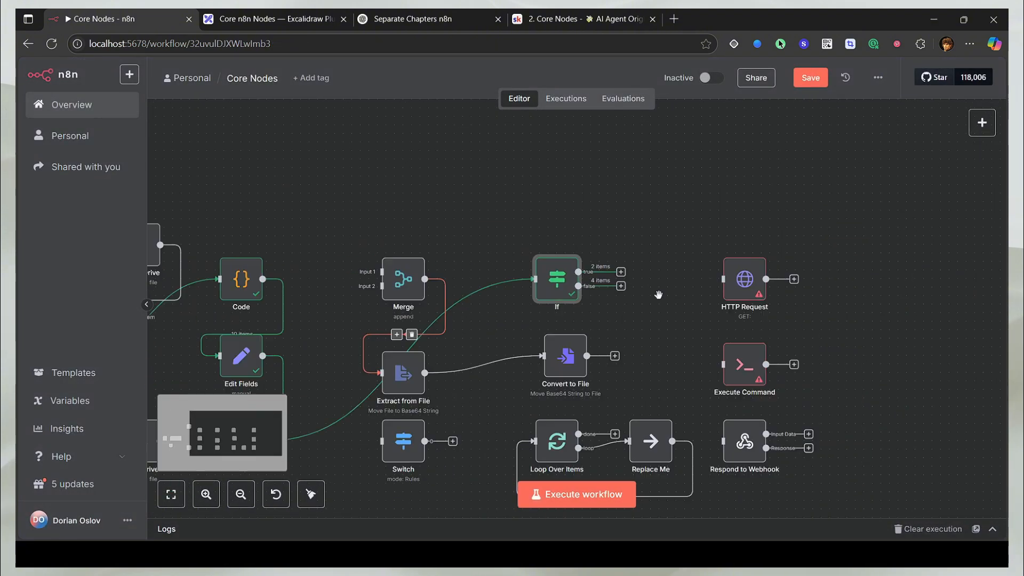
drag(626, 276, 775, 137)
click(628, 291)
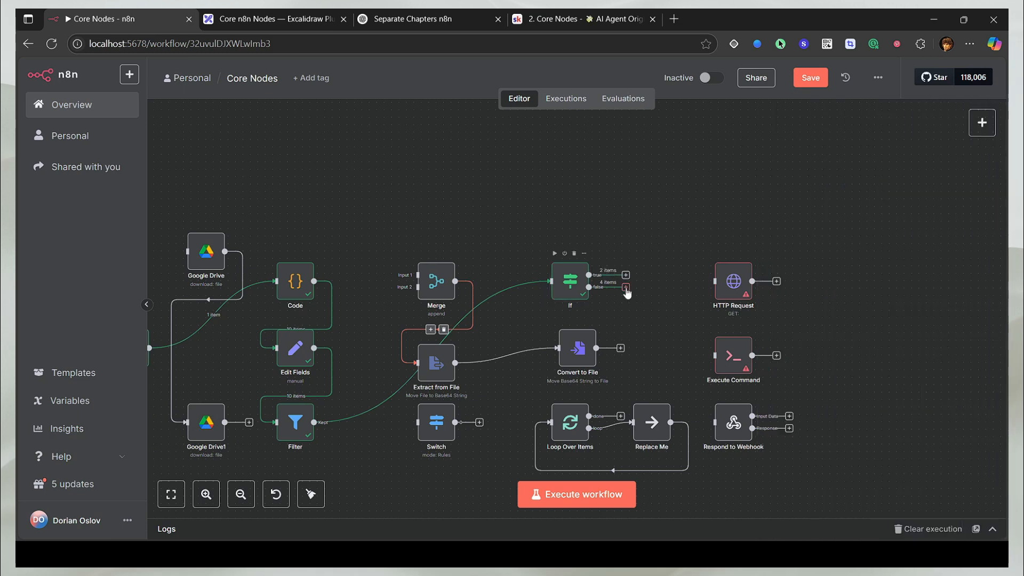
click(626, 288)
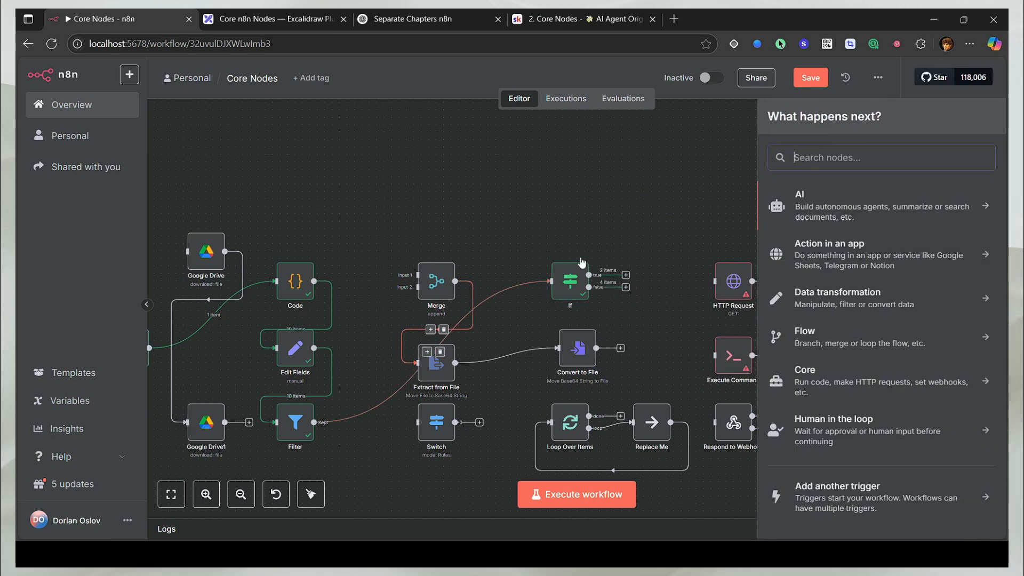
double_click(570, 281)
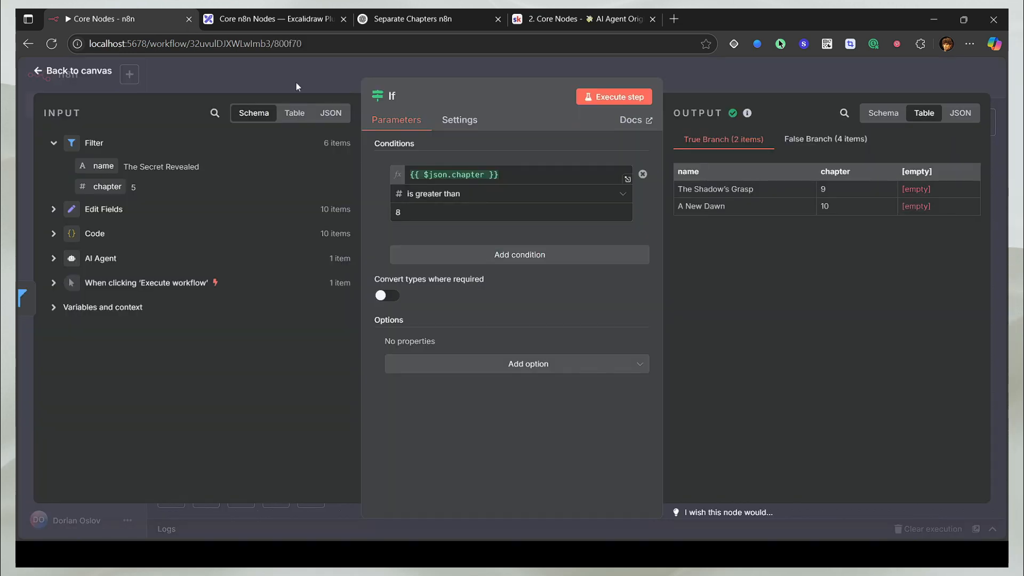
click(674, 80)
Step: Delete the connection between the Filter and If nodes and save the workflow
click(443, 351)
drag(536, 316, 657, 283)
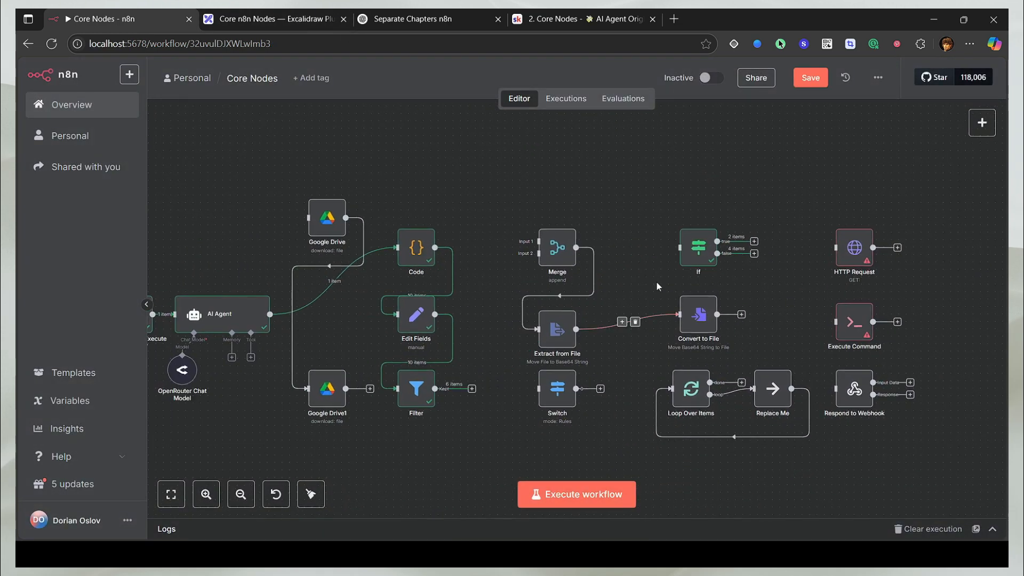
click(808, 81)
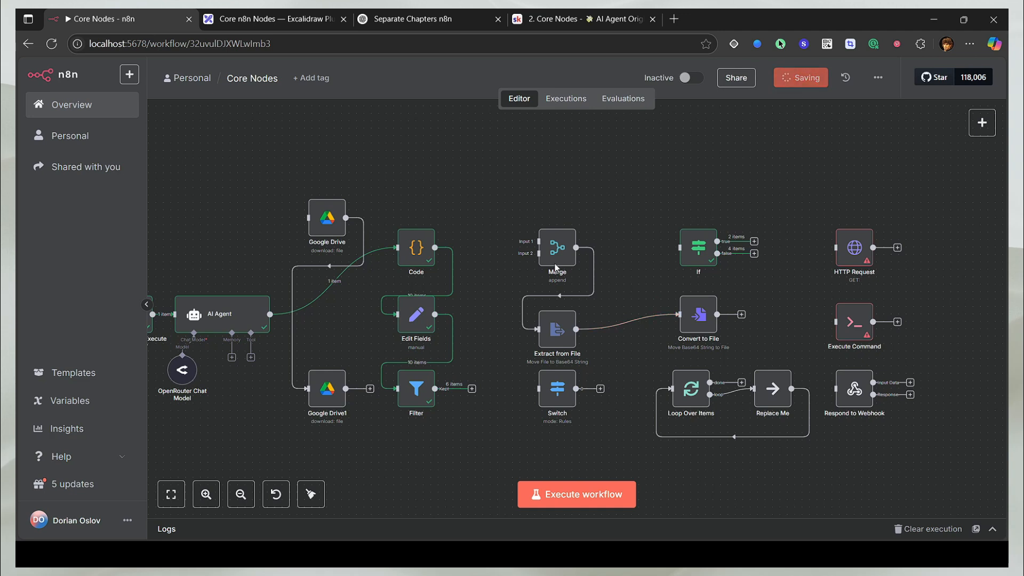
Step: Add routing rules to the Switch node until it has four, and return to the canvas
double_click(558, 389)
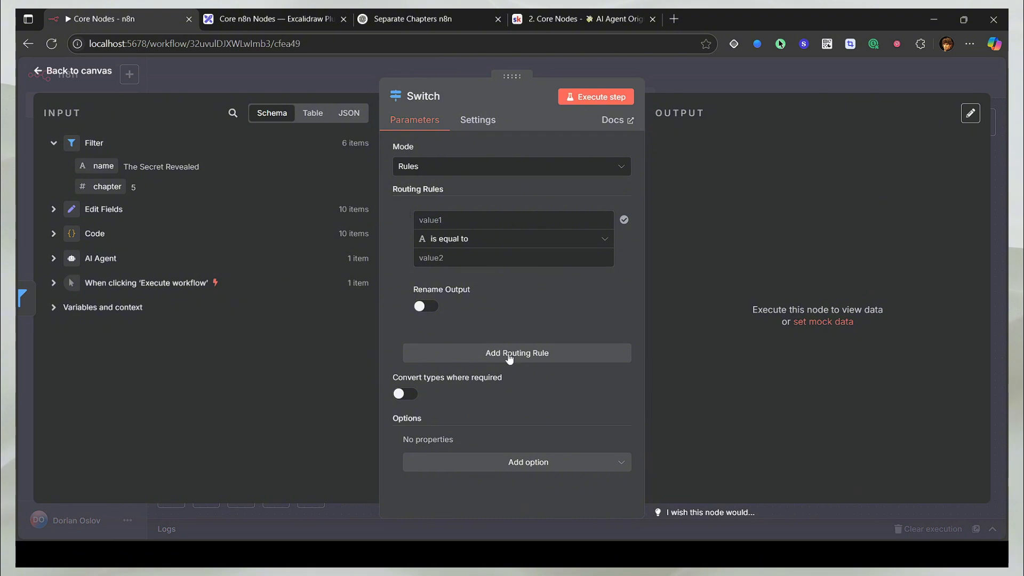
click(541, 354)
scroll(534, 320, down, 2)
click(513, 374)
scroll(533, 389, down, 3)
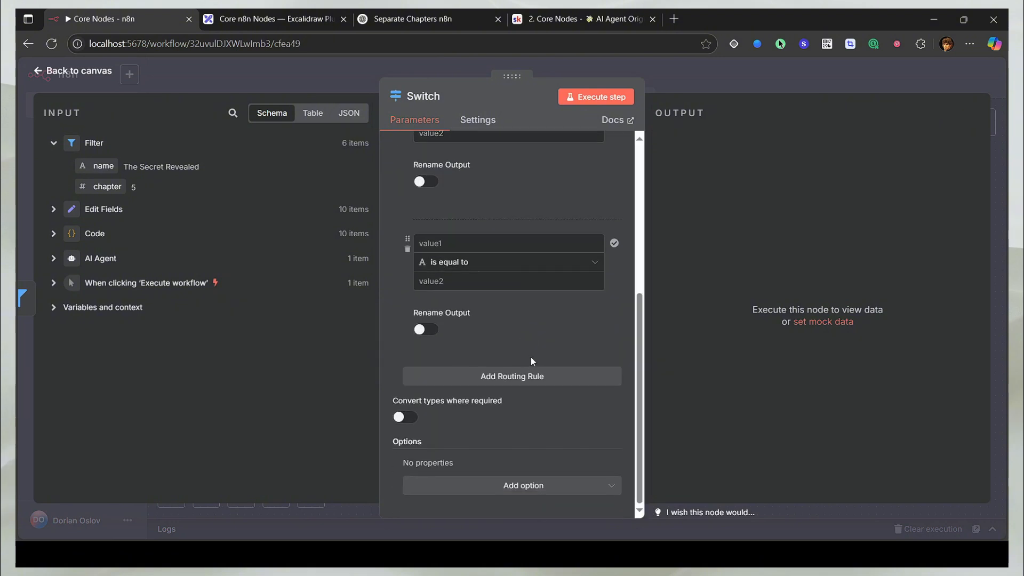
key(Escape)
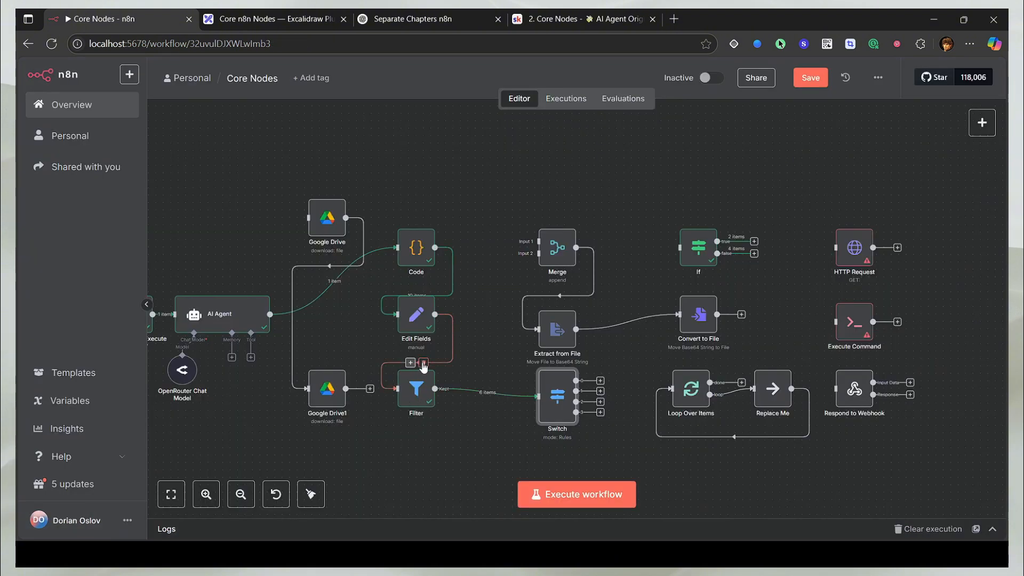
Step: Delete the Filter node's incoming and outgoing connections, and connect the Edit Fields output to the Switch node instead
click(423, 363)
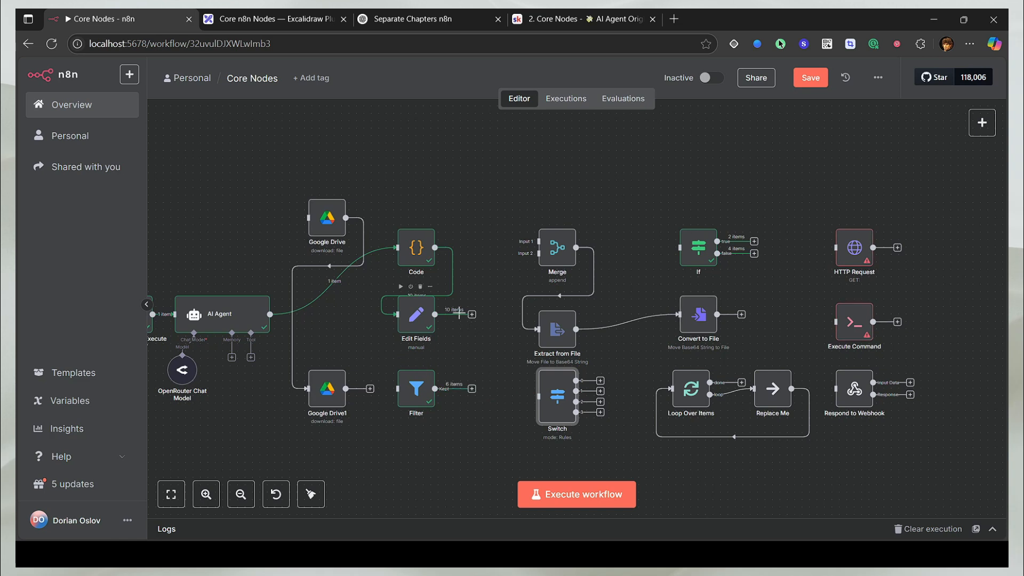
drag(434, 315, 538, 396)
Step: Configure the Switch node's first routing rule as the number {{ $json.chapter }} is equal to 7
double_click(540, 427)
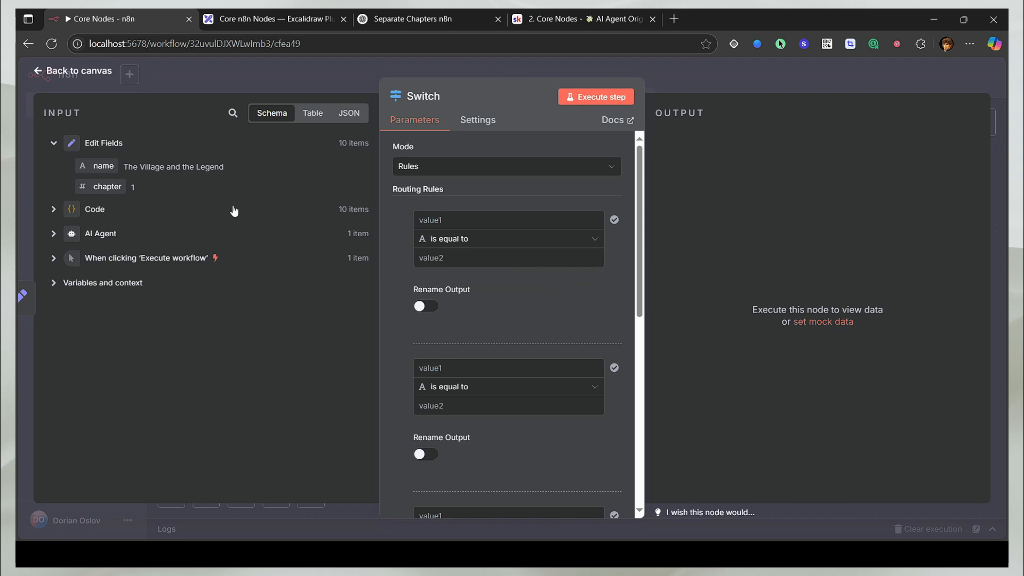
drag(112, 186, 472, 241)
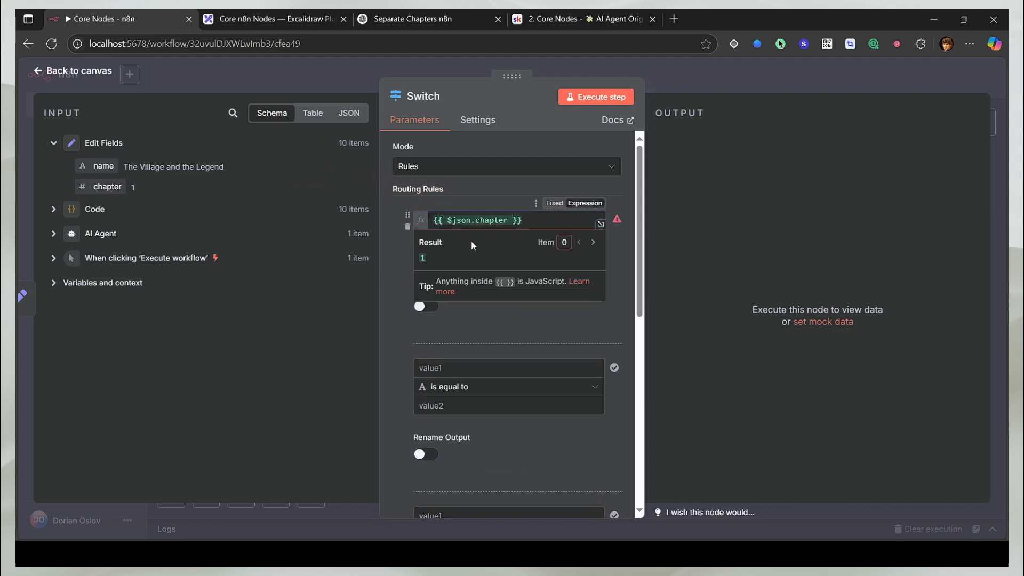
click(463, 239)
mouse_move(510, 294)
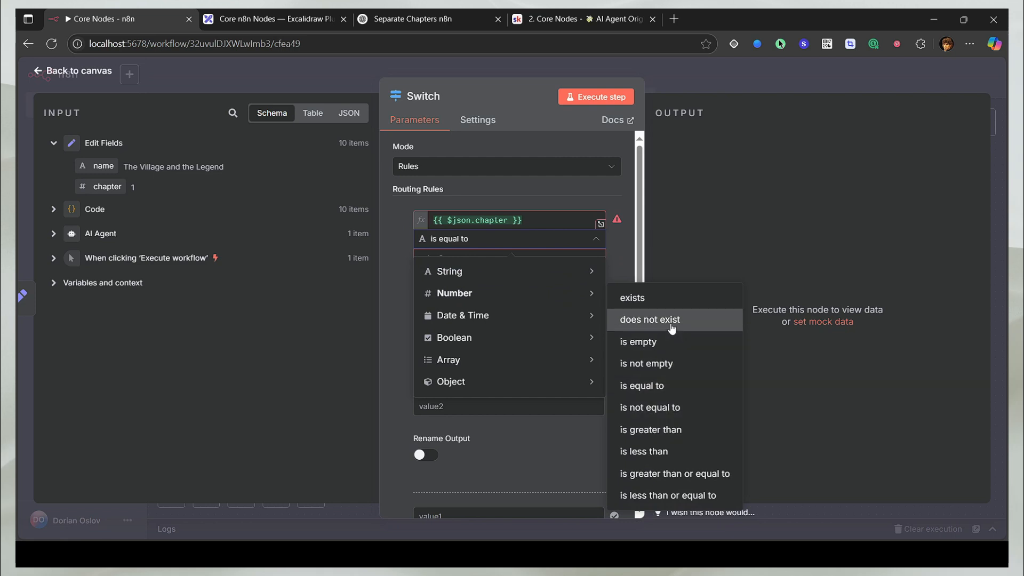
click(651, 319)
click(509, 239)
mouse_move(455, 293)
click(651, 386)
click(474, 261)
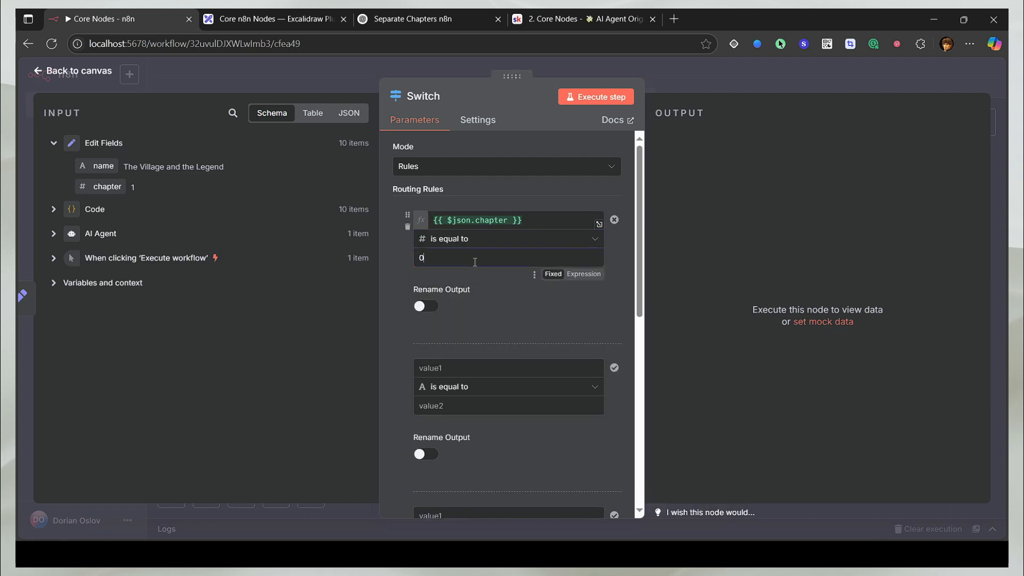
text(7)
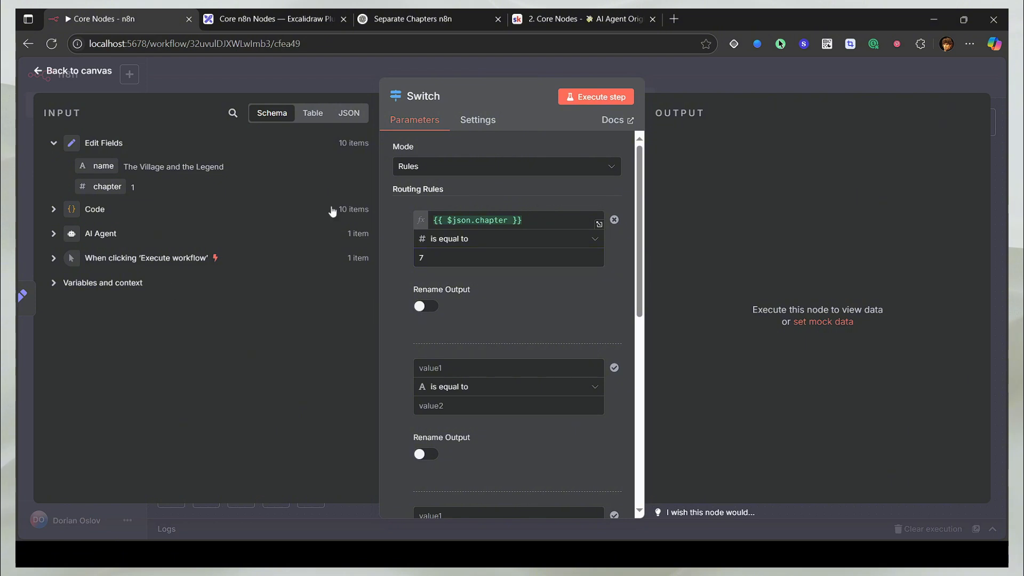
Step: Configure the second routing rule as the number {{ $json.chapter }} is greater than 7
scroll(521, 279, down, 3)
click(464, 239)
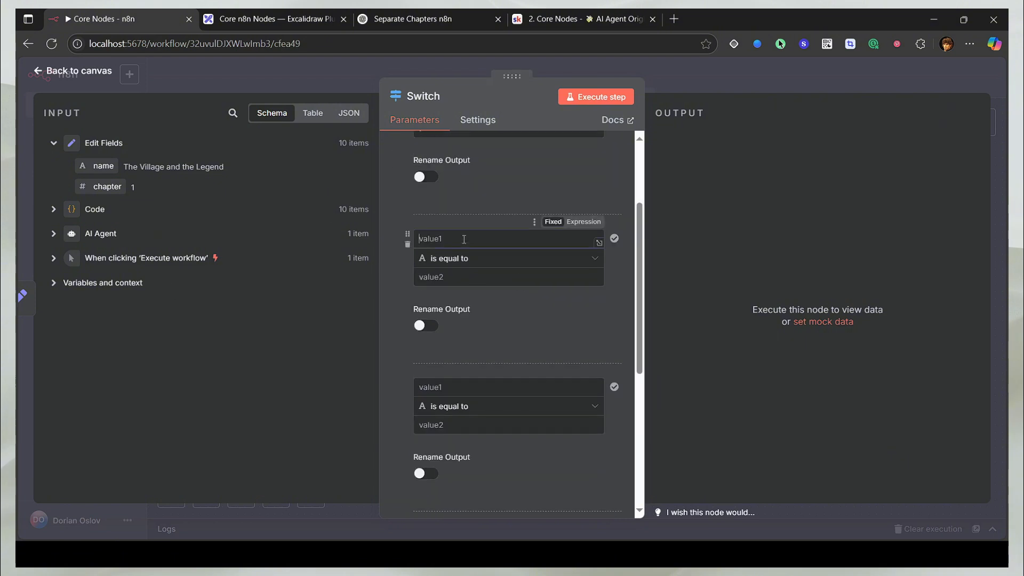
drag(107, 186, 472, 240)
click(472, 214)
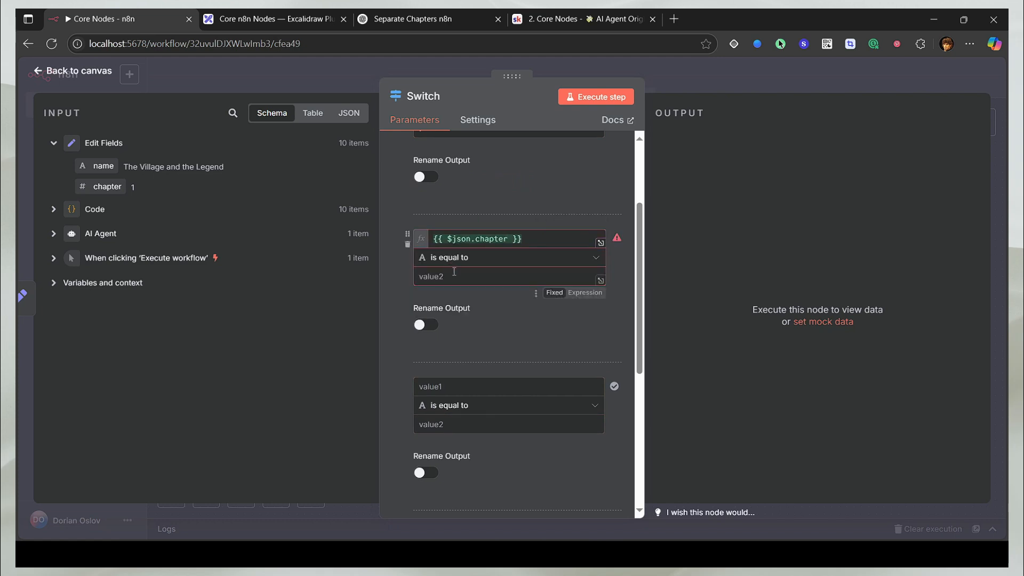
click(456, 257)
mouse_move(503, 314)
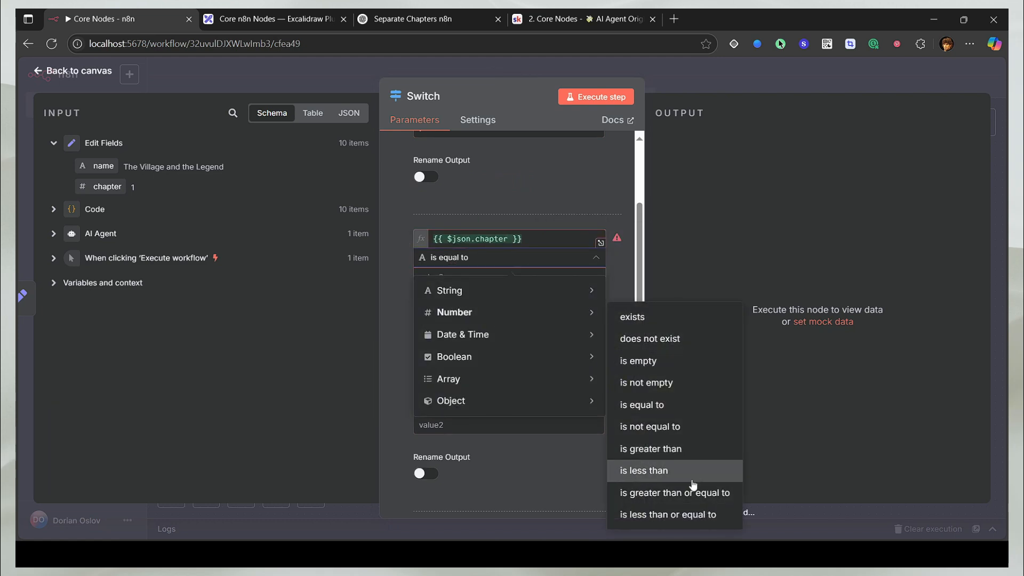
click(691, 460)
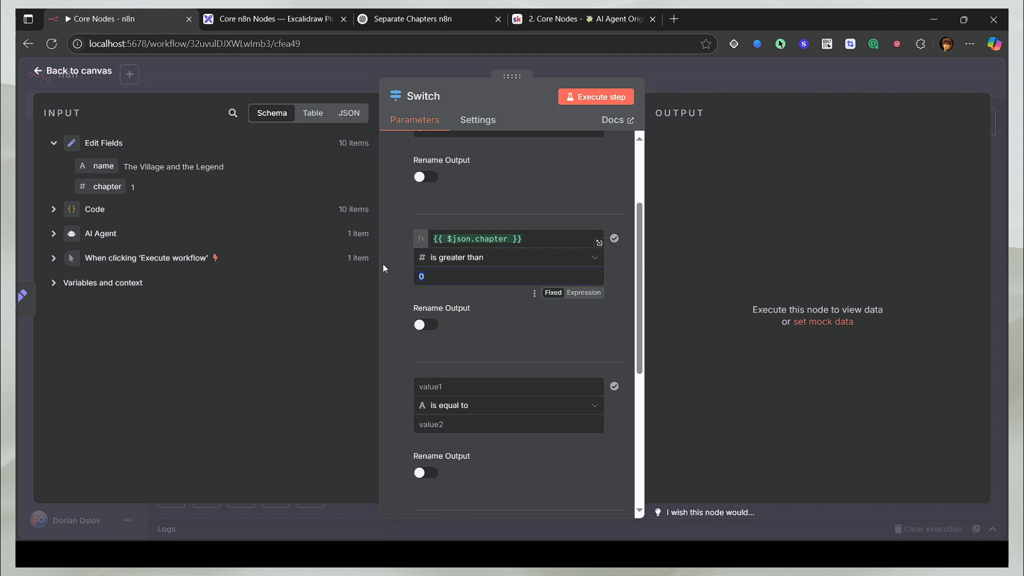
click(511, 186)
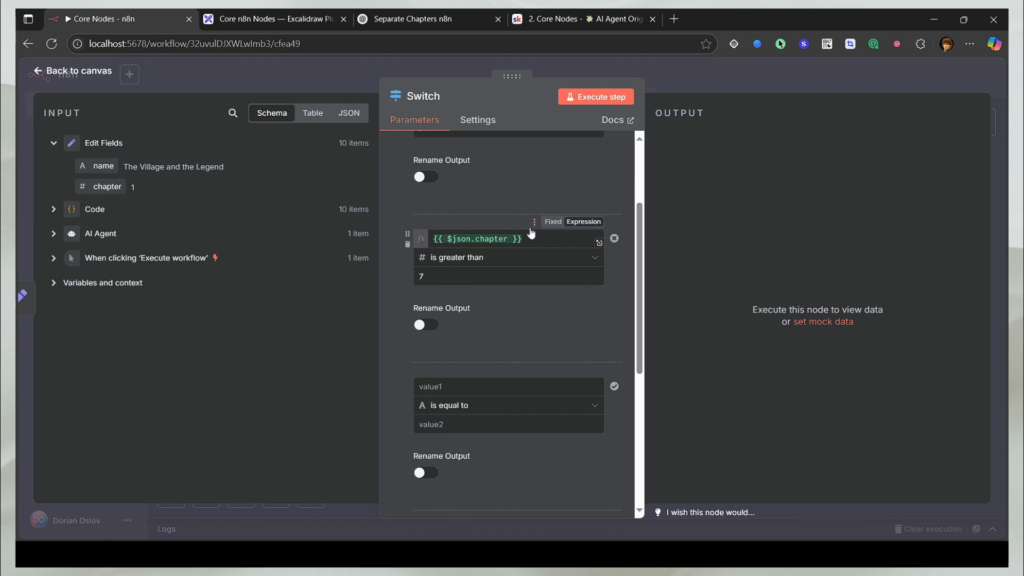
Step: Configure the third routing rule as the number {{ $json.chapter }} is less than 7
click(474, 408)
mouse_move(496, 285)
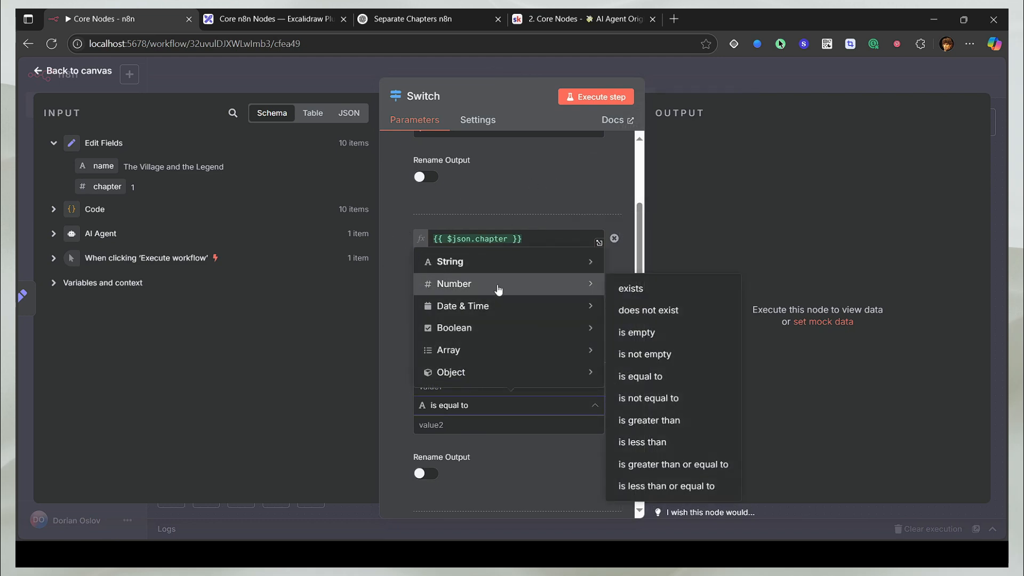
click(644, 442)
drag(447, 387, 354, 381)
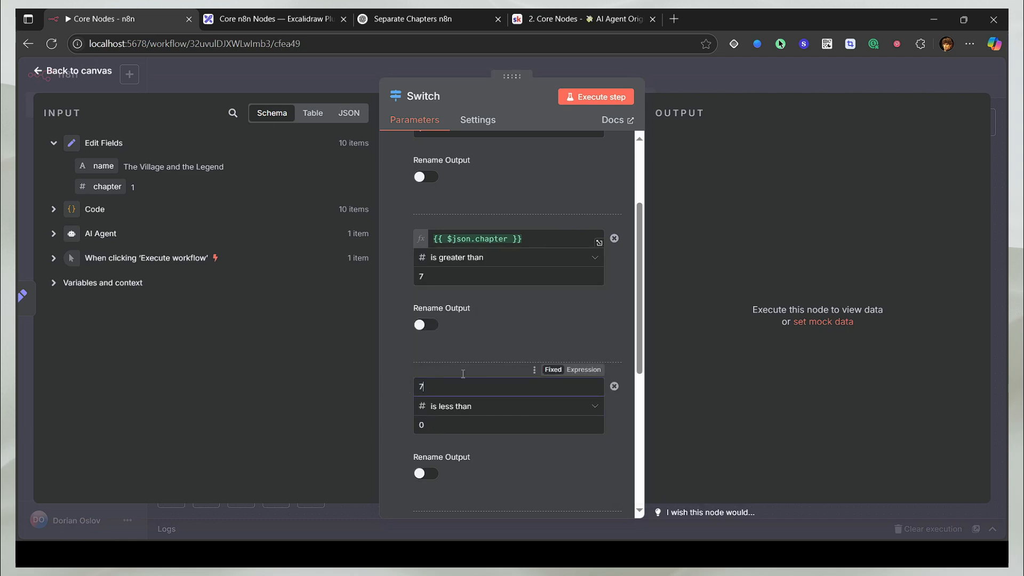
text(7)
scroll(463, 373, down, 1)
drag(440, 361, 368, 362)
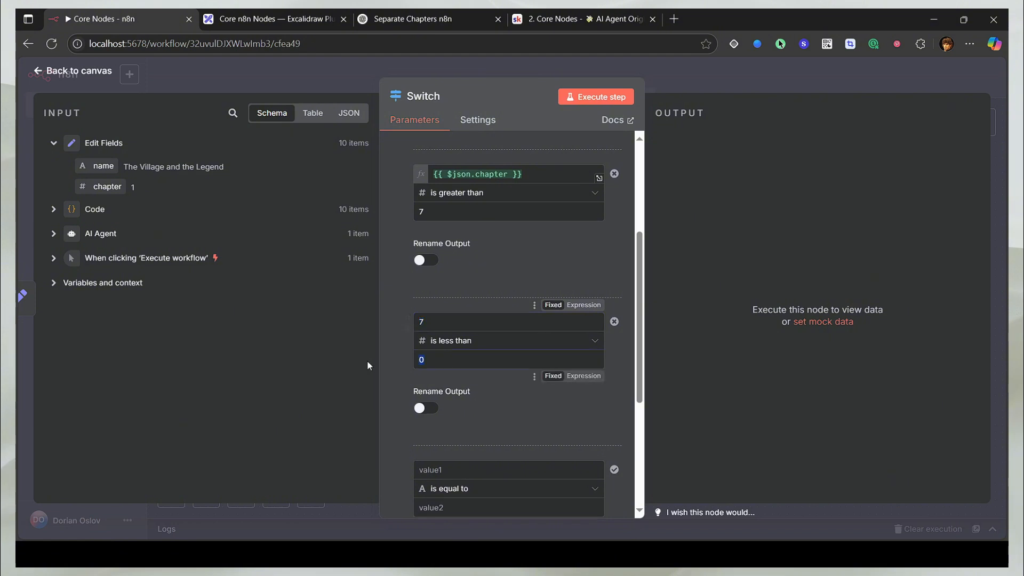
text(7)
drag(433, 328, 372, 324)
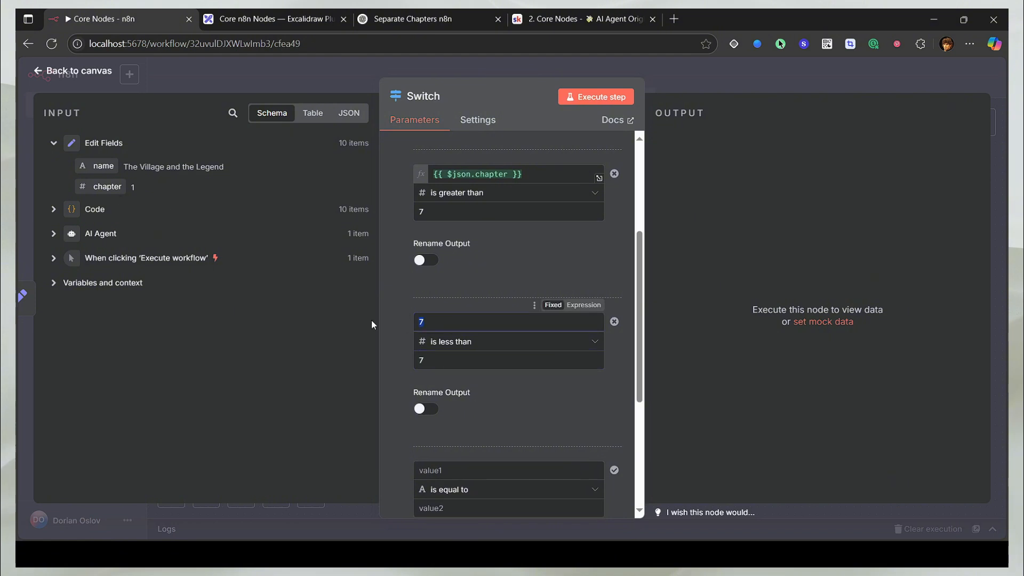
drag(111, 194, 433, 322)
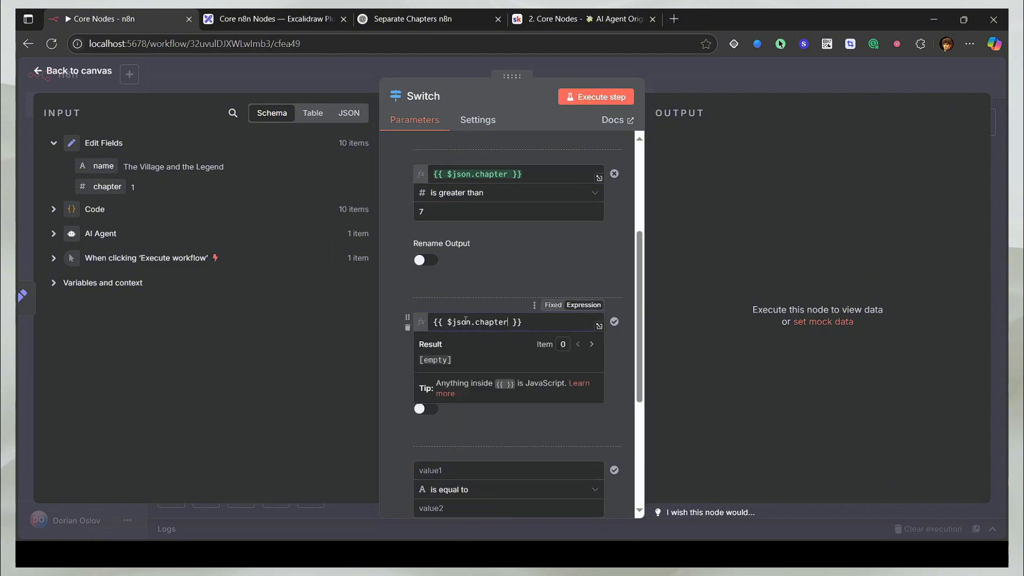
Step: Configure the fourth routing rule as {{ $json.chapter }} is equal to 1
scroll(510, 306, down, 3)
click(460, 283)
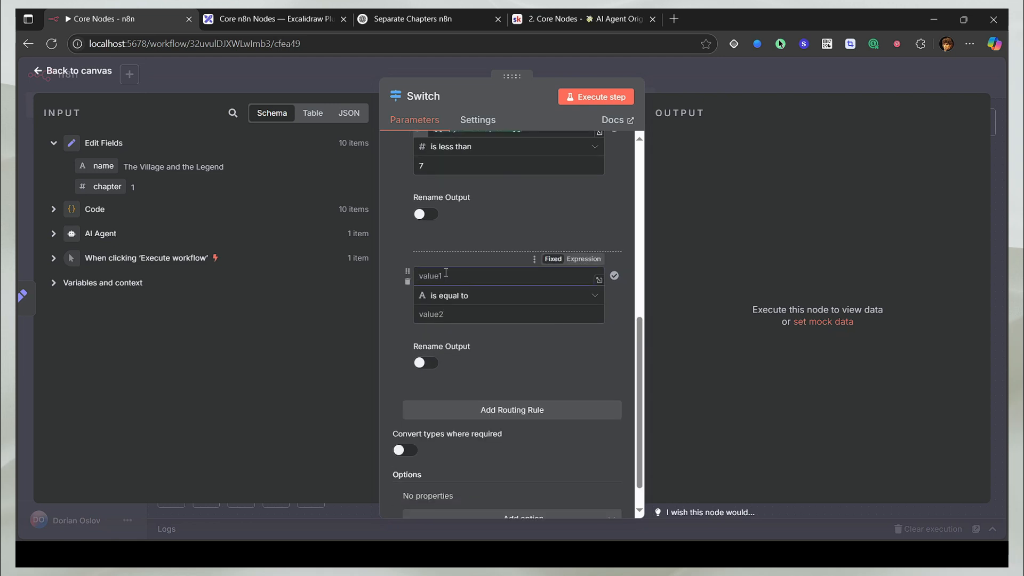
drag(107, 186, 442, 275)
click(408, 322)
click(440, 315)
text(7)
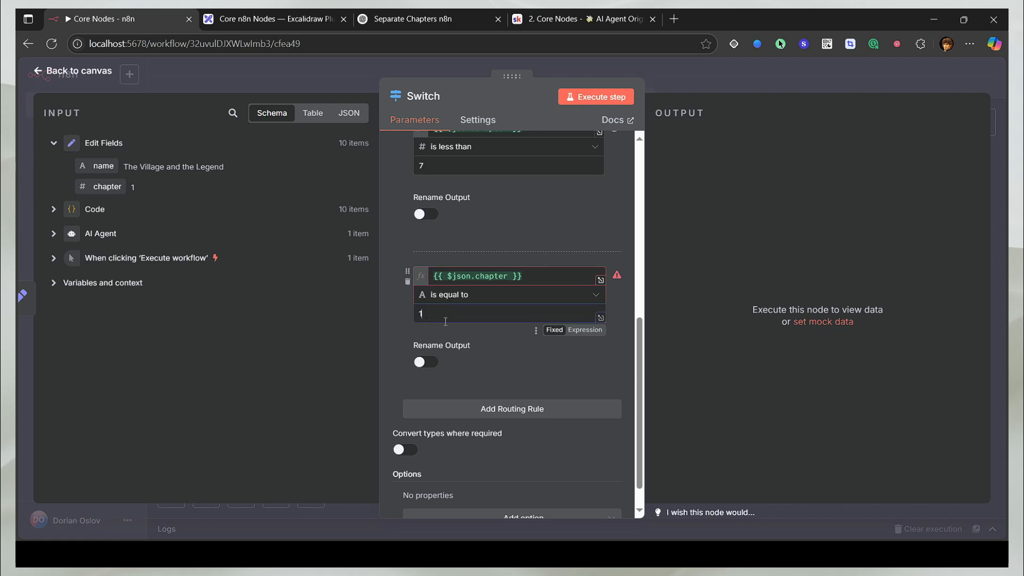
click(472, 297)
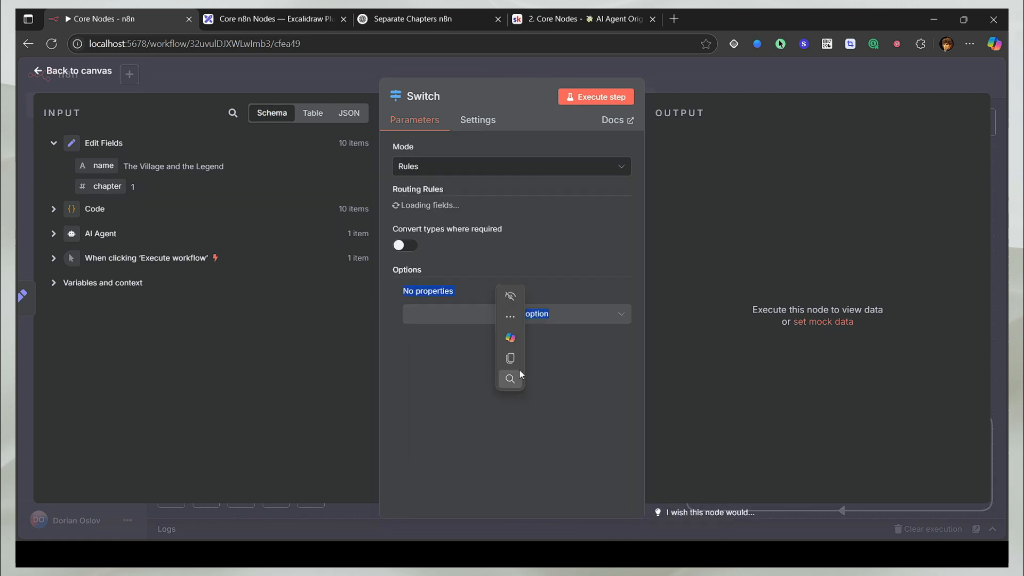
Step: Review the Switch node's routing rules, return to the canvas and save the workflow
click(408, 312)
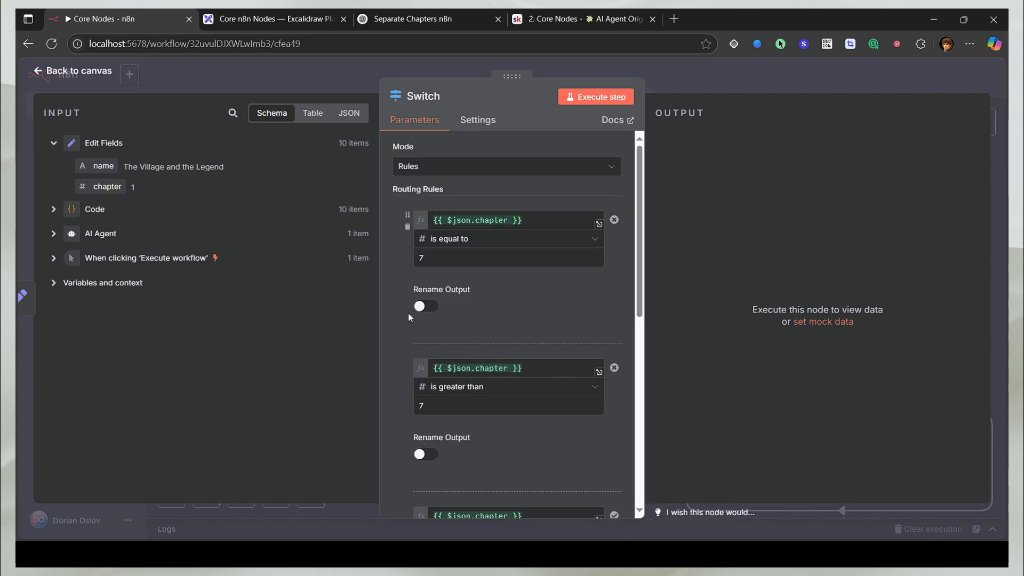
scroll(462, 244, down, 5)
click(805, 85)
click(808, 78)
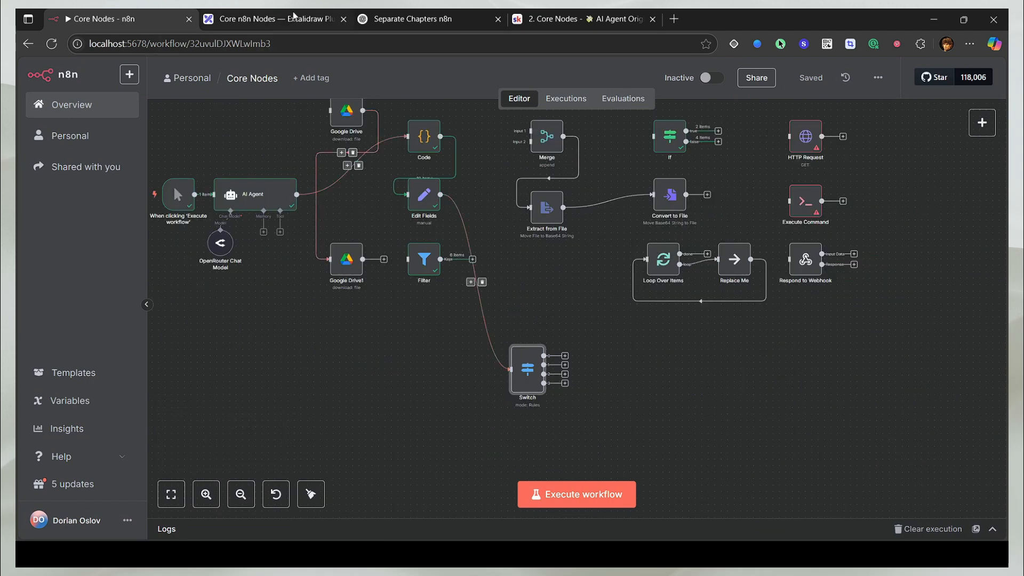
Step: Switch to the Excalidraw drawing and sketch a box with a check mark inside in an empty area above the earlier sketches
click(294, 20)
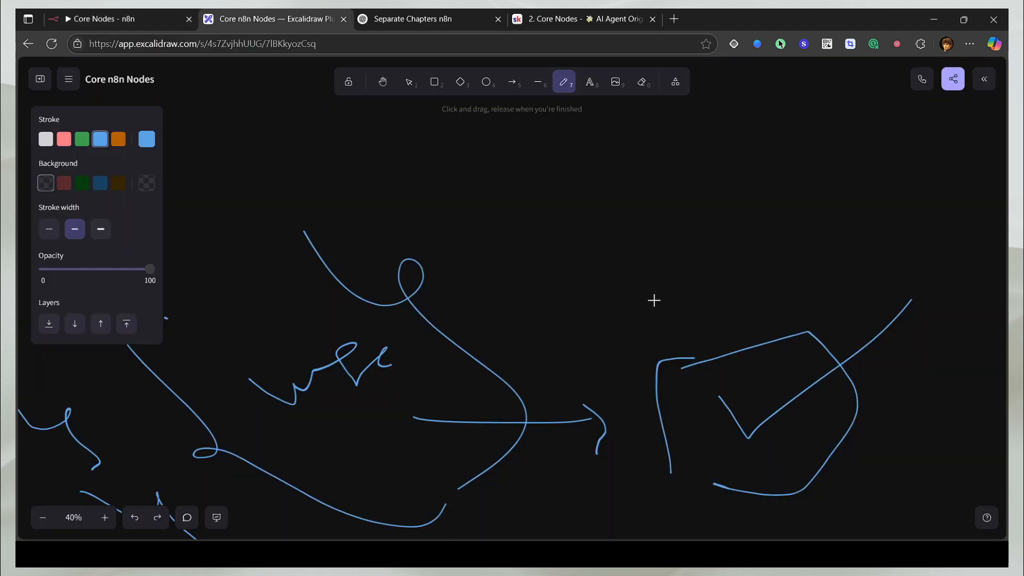
drag(467, 256, 543, 530)
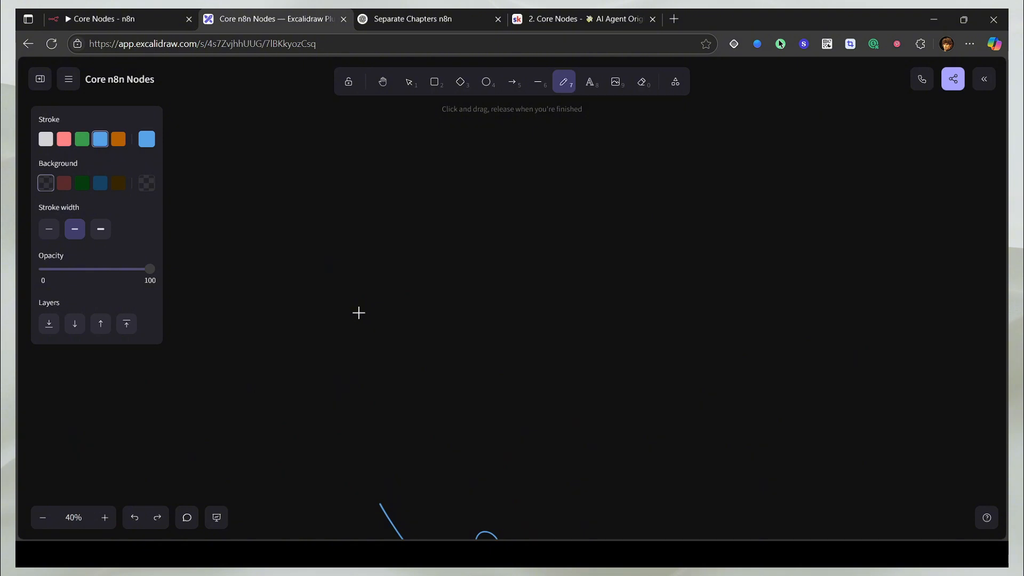
mouse_move(283, 247)
mouse_down()
mouse_move(530, 345)
mouse_move(286, 335)
mouse_up()
drag(357, 267, 527, 236)
drag(611, 274, 461, 347)
Step: Draw four freehand arrows fanning out from the side of the check-marked box
drag(400, 320, 548, 189)
drag(424, 336, 520, 290)
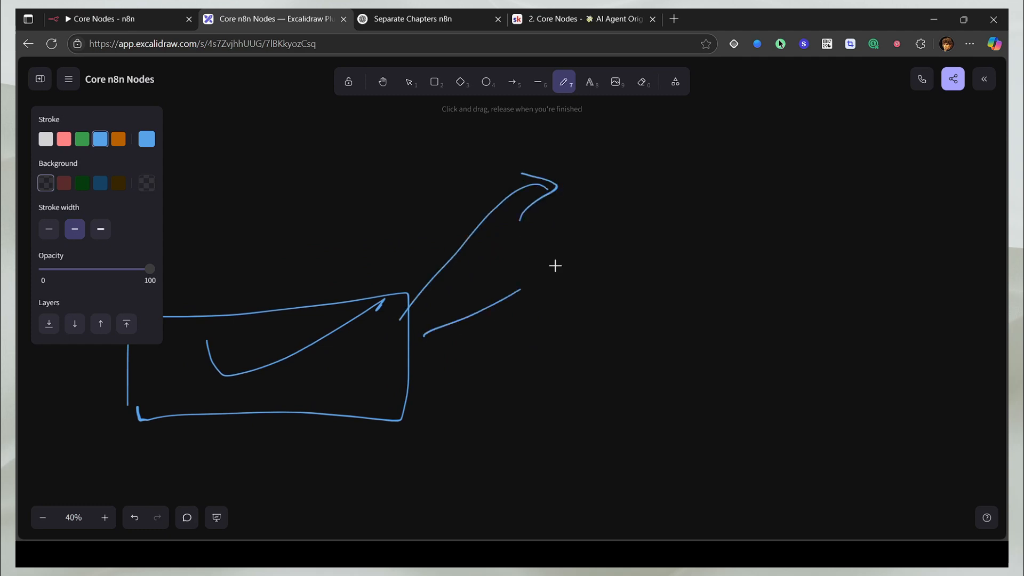
drag(415, 380, 561, 356)
drag(388, 401, 632, 494)
drag(617, 468, 641, 492)
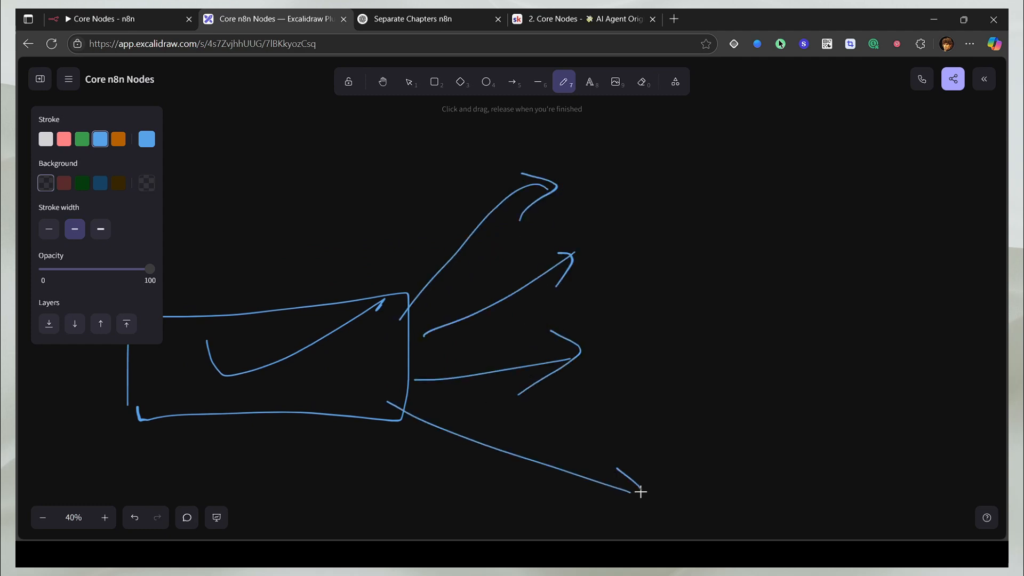
Step: Handwrite a separate category label at the tip of each of the four arrows
mouse_move(654, 163)
mouse_down()
mouse_move(667, 141)
mouse_move(795, 108)
mouse_up()
drag(585, 231, 829, 218)
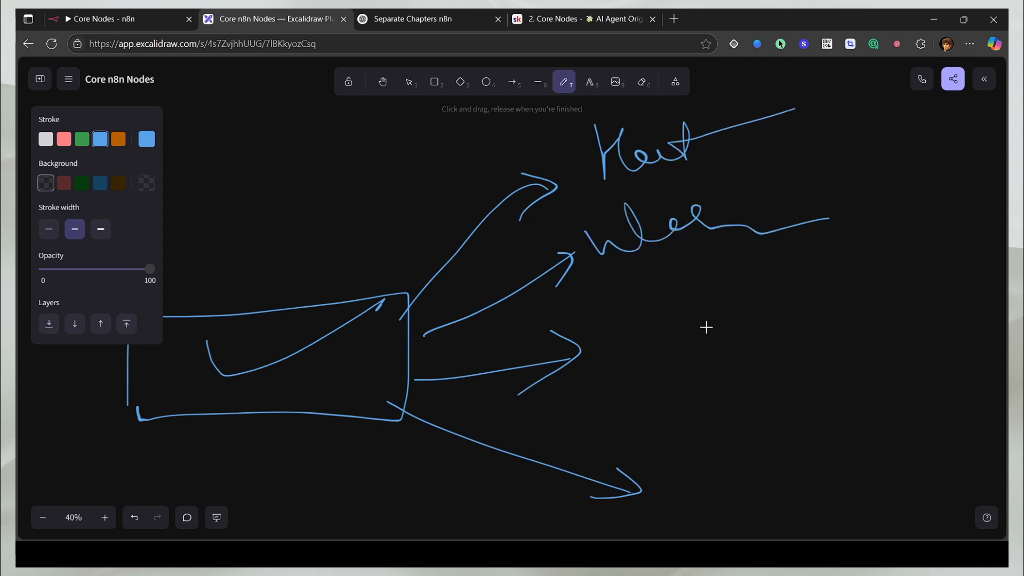
mouse_move(633, 356)
mouse_down()
mouse_move(642, 343)
mouse_move(779, 336)
mouse_move(909, 346)
mouse_up()
mouse_move(699, 427)
mouse_down()
mouse_move(707, 465)
mouse_move(804, 469)
mouse_up()
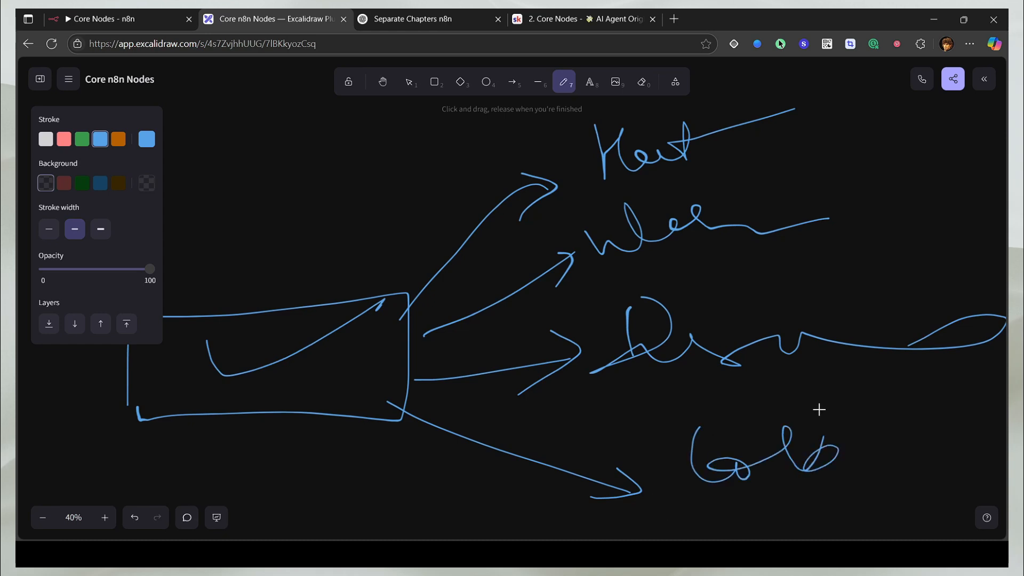
drag(817, 409, 838, 474)
mouse_move(849, 436)
mouse_down()
mouse_move(697, 411)
mouse_move(523, 488)
mouse_up()
Step: Draw arrows leading on from the four labels, with further freehand lines extending each path outward
ctrl+scroll(575, 367, down, 5)
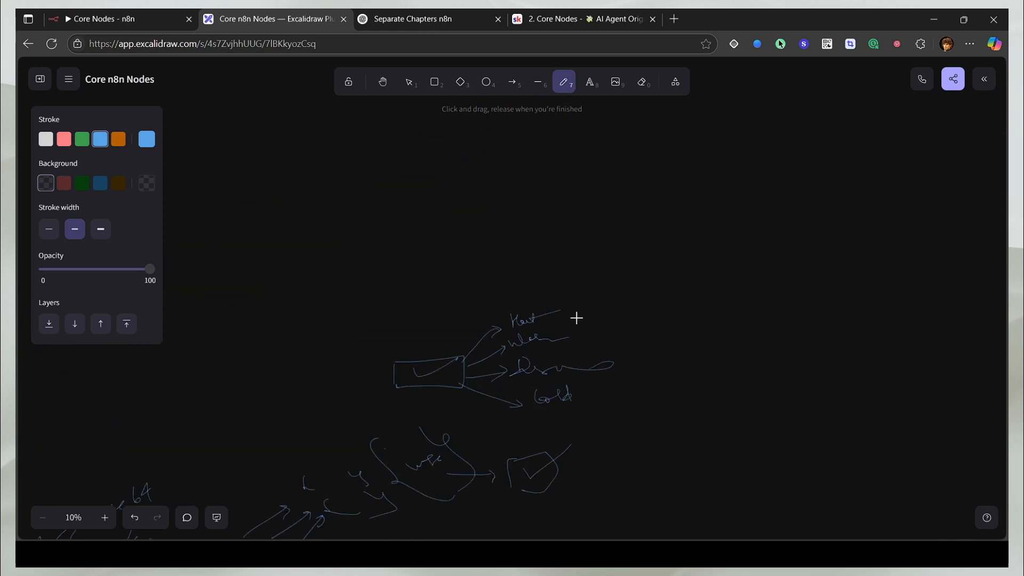
drag(619, 394, 706, 375)
scroll(620, 411, right, 3)
scroll(620, 412, up, 1)
drag(608, 314, 711, 227)
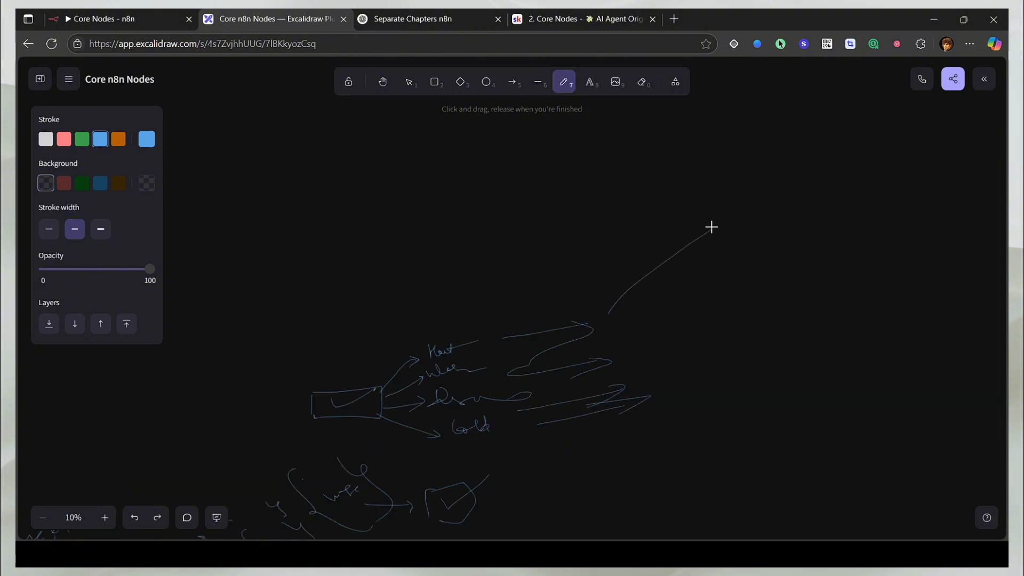
mouse_move(640, 325)
mouse_down()
mouse_move(741, 256)
mouse_move(731, 272)
mouse_up()
drag(646, 353, 741, 314)
drag(687, 402, 818, 369)
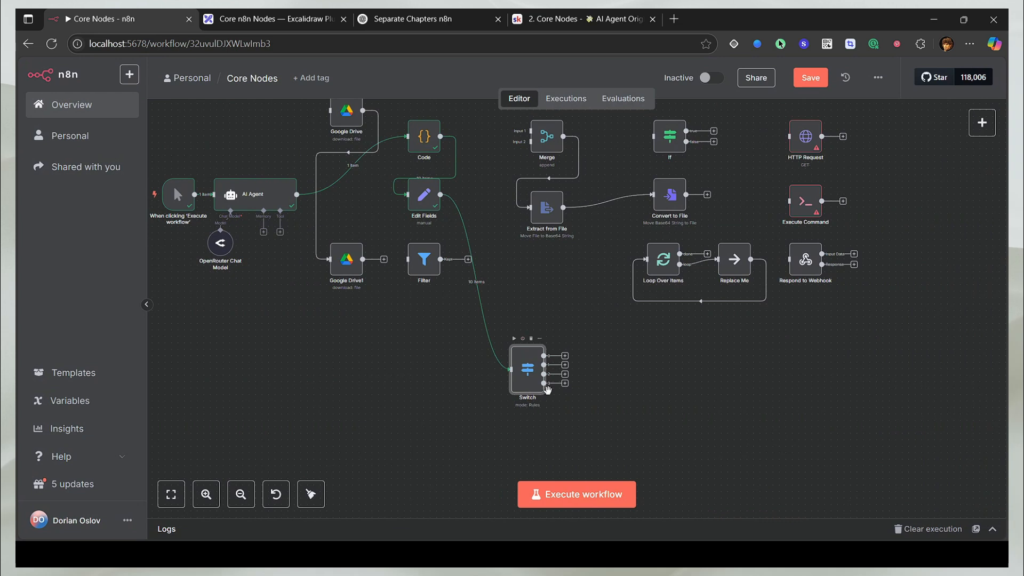
Step: Open the Switch node, execute it, and go through the items routed to Outputs 1, 2 and 3
scroll(548, 391, up, 5)
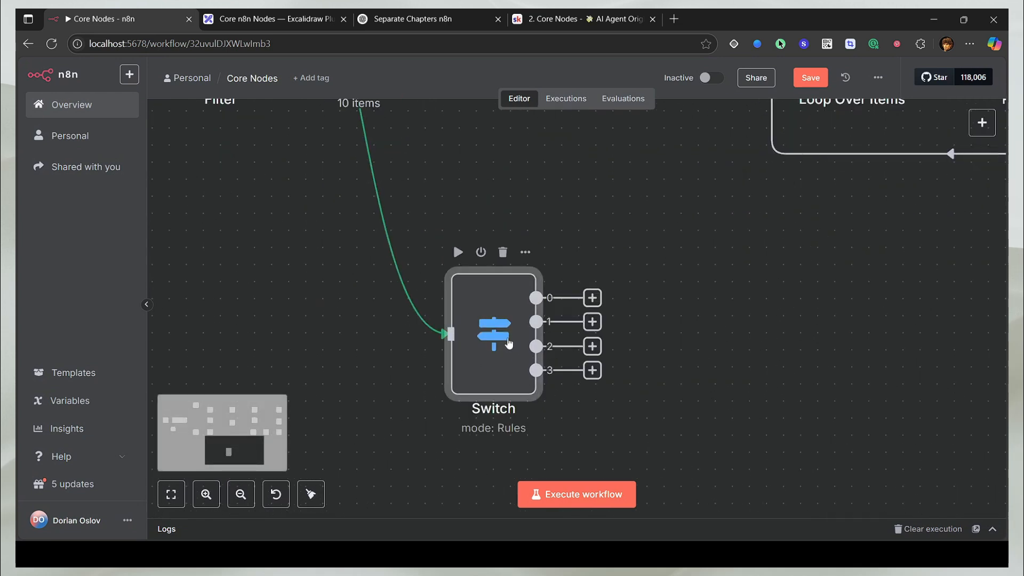
double_click(509, 343)
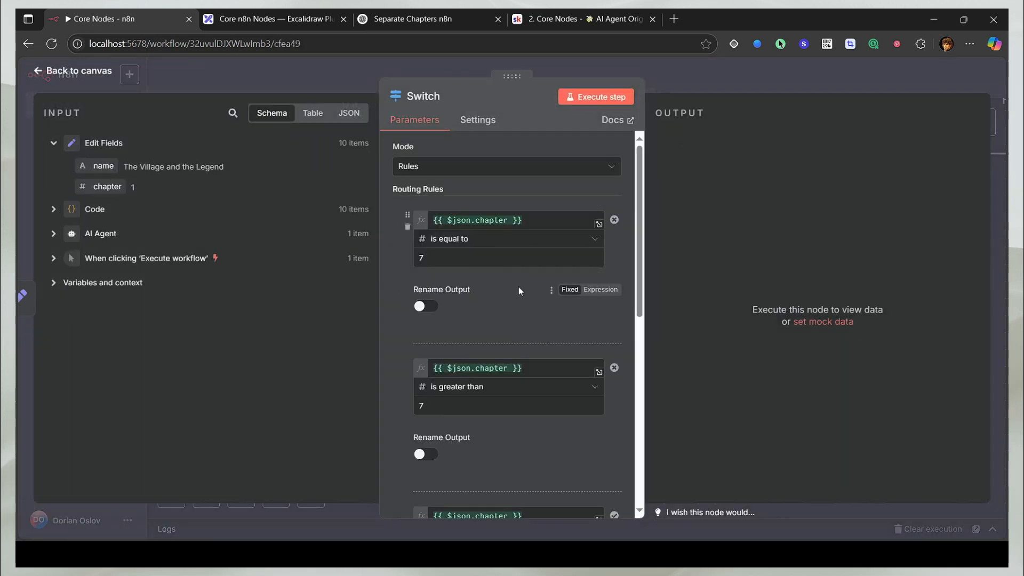
click(600, 98)
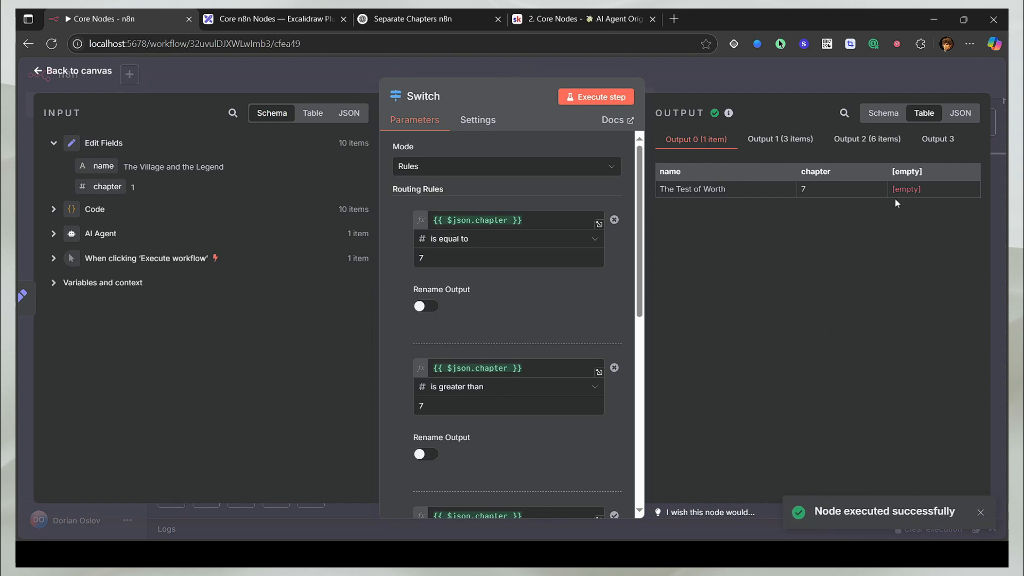
click(781, 146)
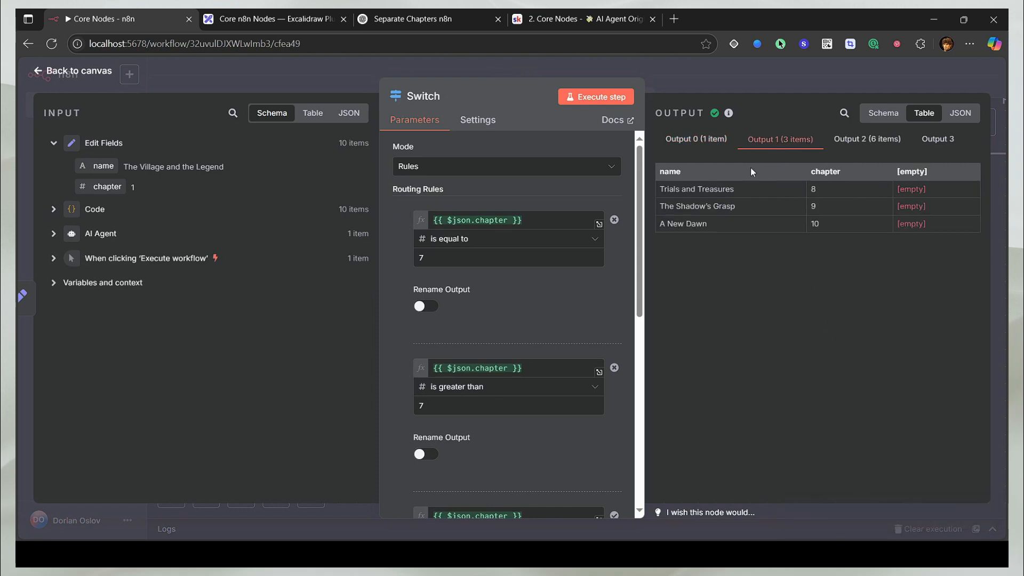
click(862, 146)
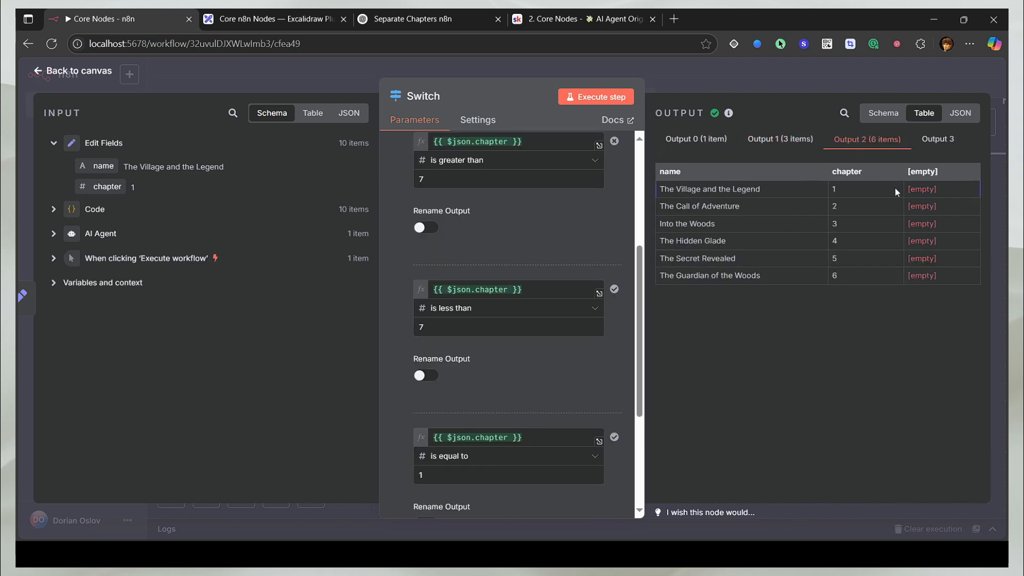
click(925, 139)
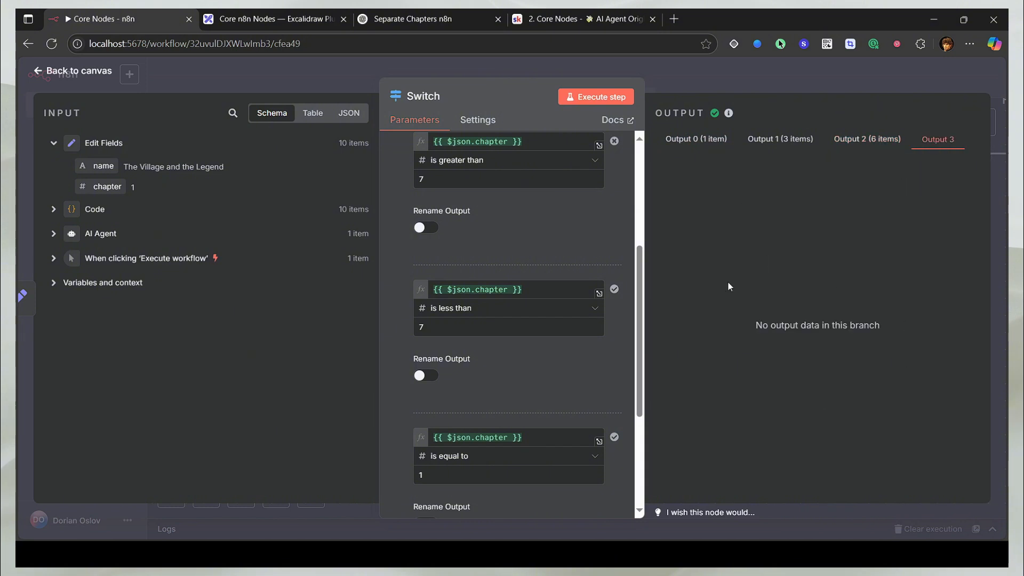
Step: Switch to the Excalidraw drawing and sketch freehand curves with diagonal lines in the empty area below the four-way branch sketch
click(269, 21)
drag(551, 318, 606, 418)
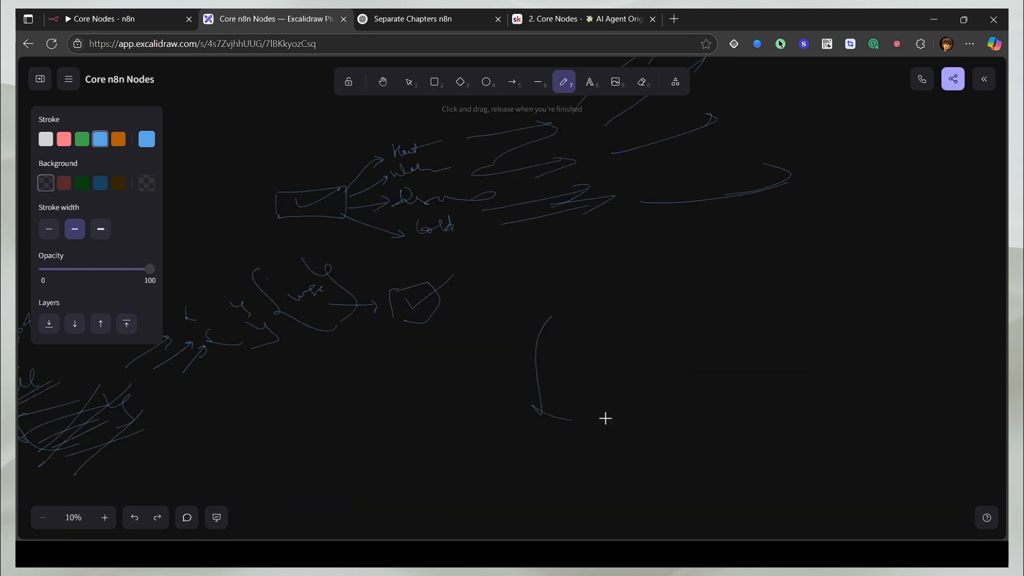
mouse_move(640, 297)
mouse_down()
mouse_move(700, 313)
mouse_move(670, 389)
mouse_up()
drag(549, 335, 673, 293)
drag(541, 369, 748, 308)
drag(642, 481, 780, 427)
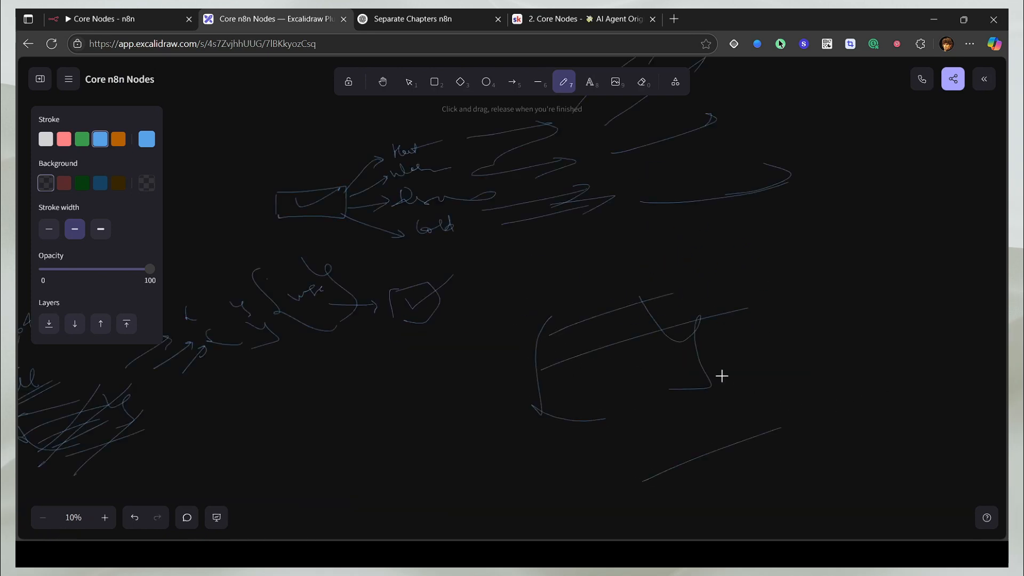
Step: Return to the n8n workflow and compare the Switch node's Outputs 0 to 3 with its last routing rule
click(107, 19)
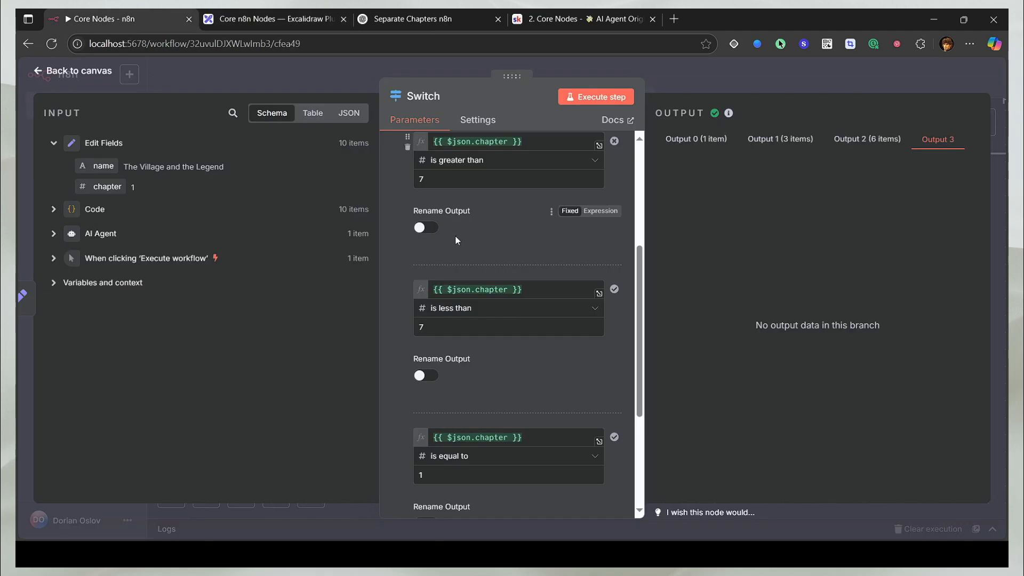
click(697, 140)
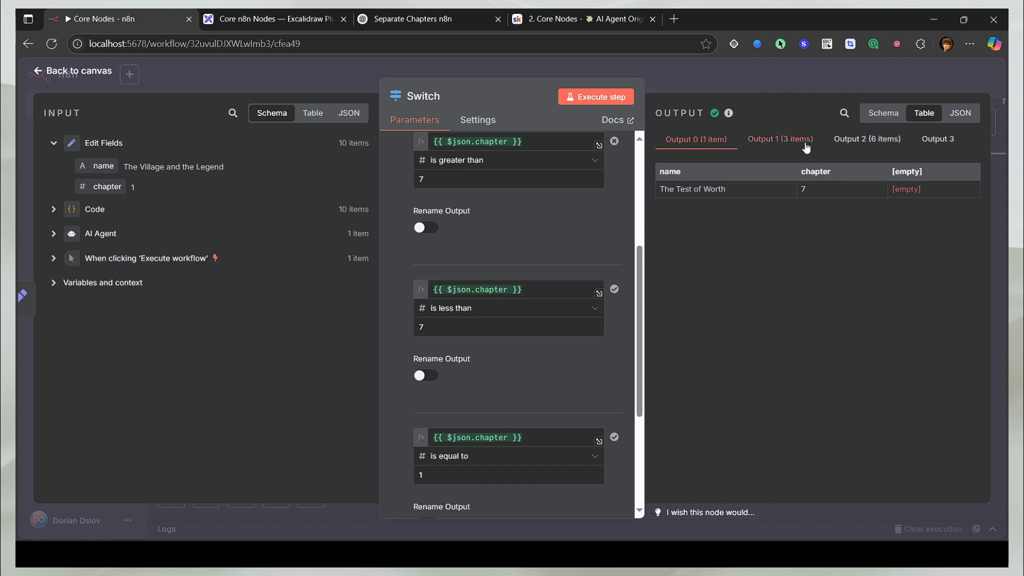
click(780, 139)
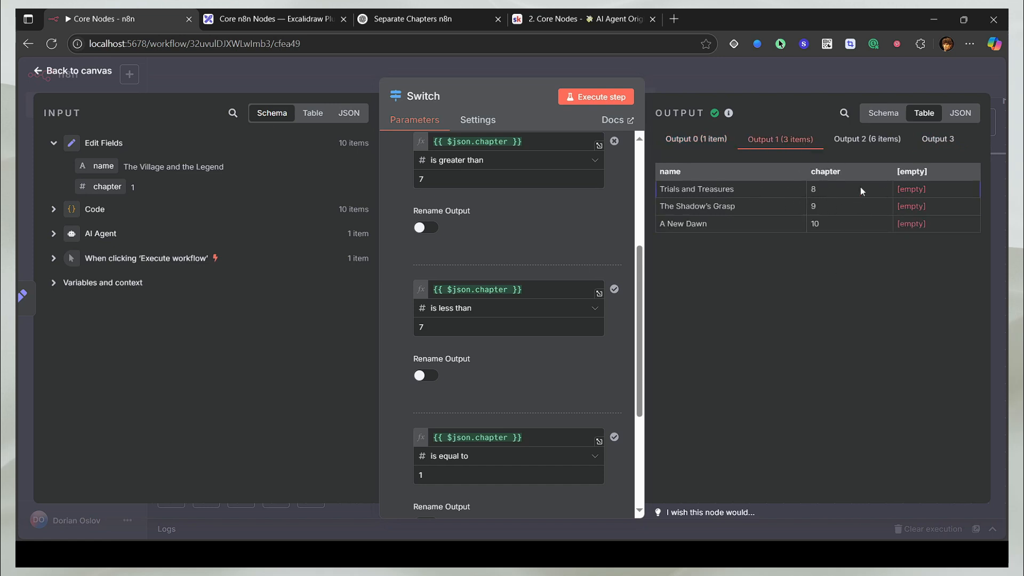
click(868, 139)
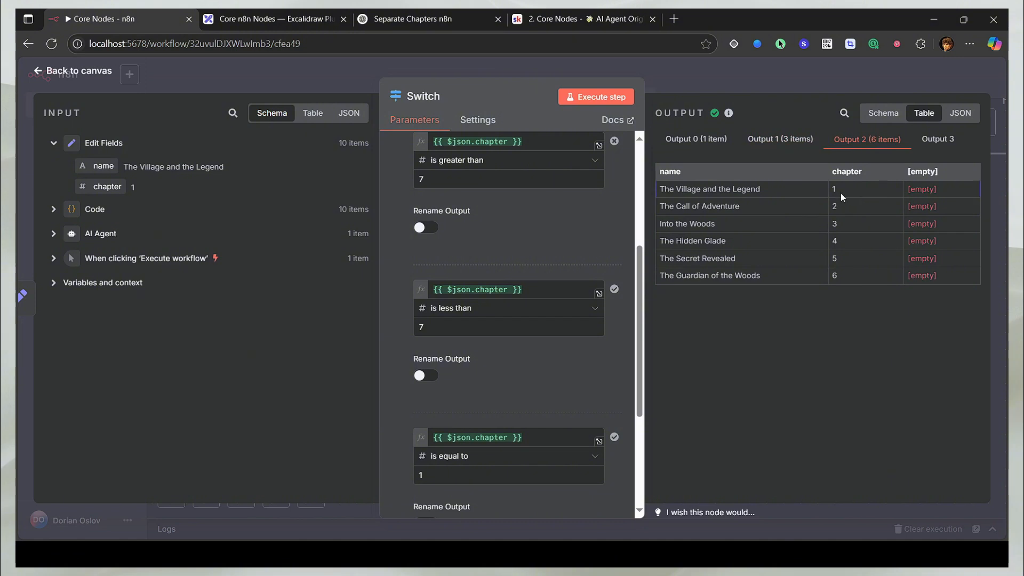
click(937, 139)
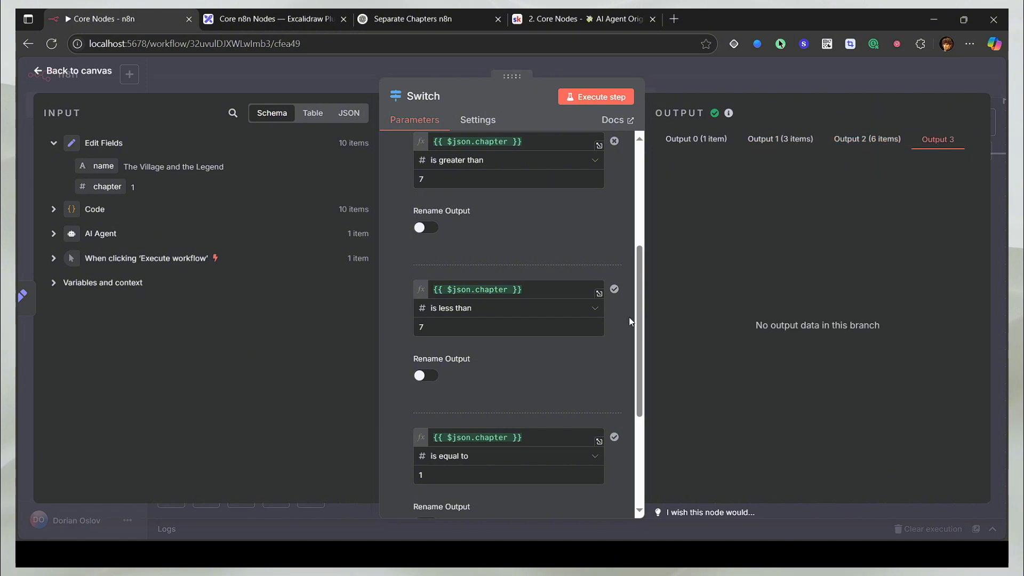
scroll(512, 347, down, 4)
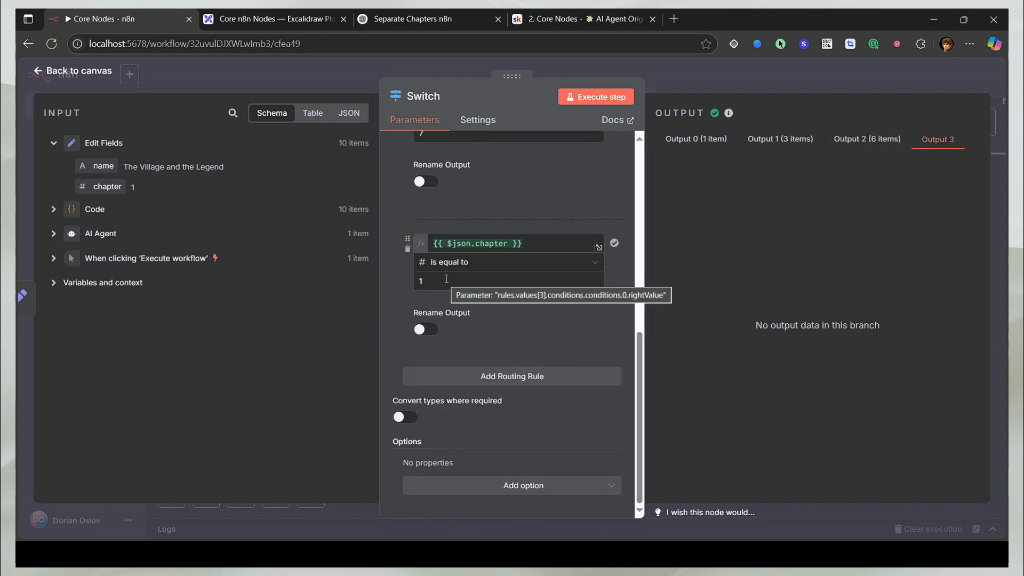
click(900, 141)
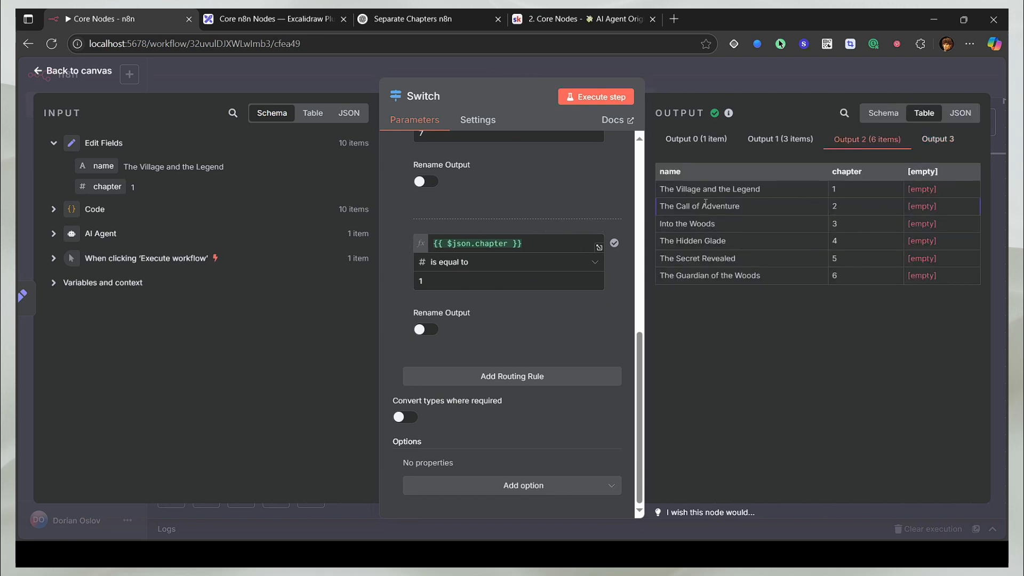
click(939, 142)
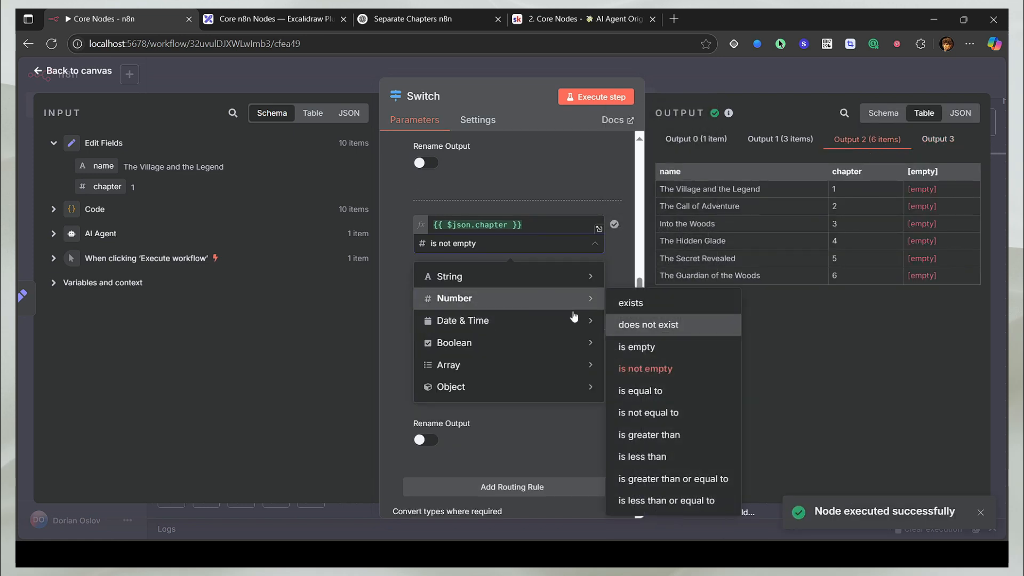
Step: Set the third routing rule's number comparison to "is greater than" and execute the Switch node
mouse_move(565, 298)
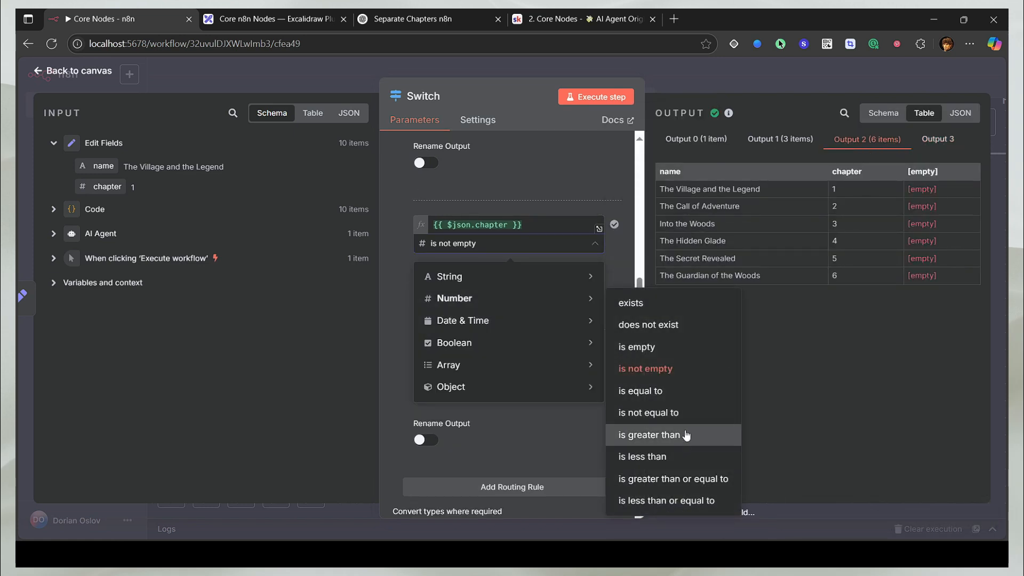
click(691, 448)
click(594, 97)
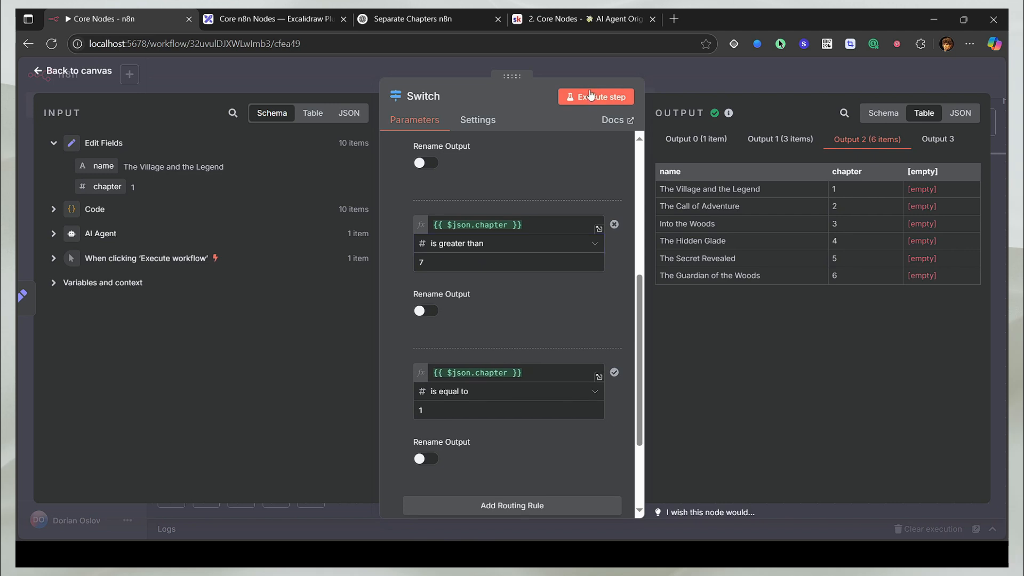
Step: Check the Switch node's Outputs 3, 2 and 1, and return to the canvas
click(924, 139)
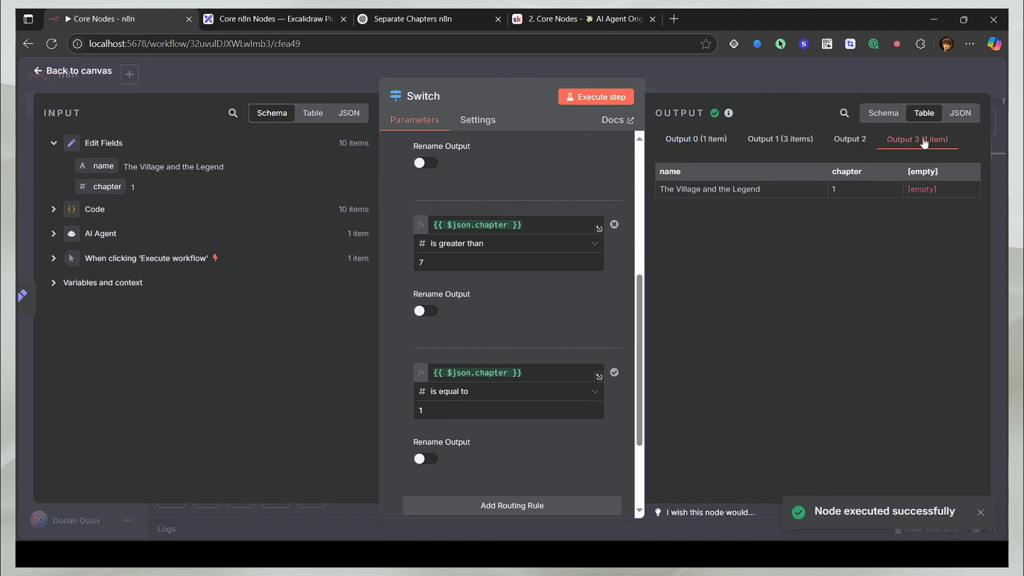
click(839, 146)
click(781, 142)
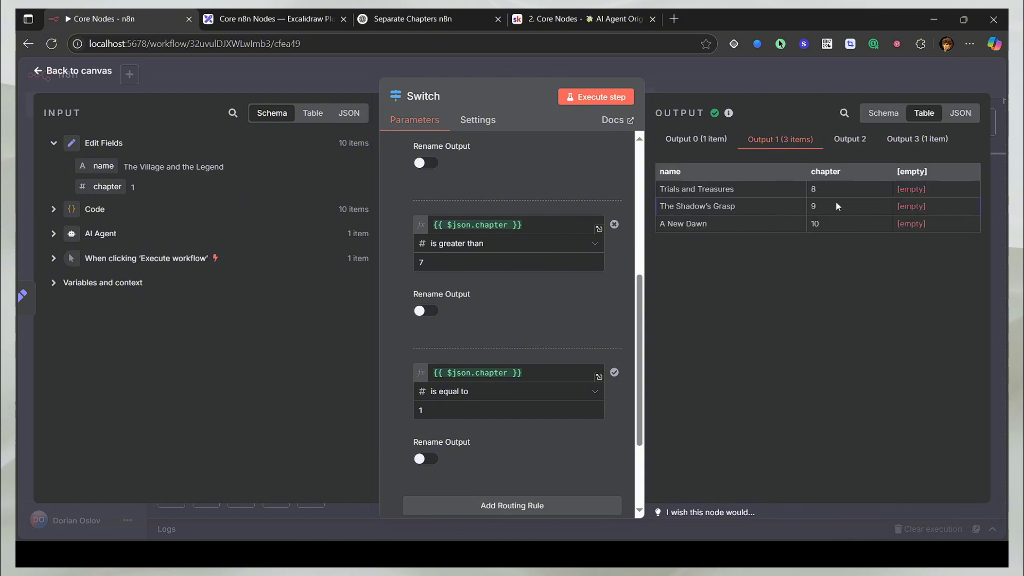
key(Escape)
Step: Move the Loop Over Items and Replace Me nodes together below the other nodes and connect Edit Fields to Loop Over Items
drag(818, 449, 616, 266)
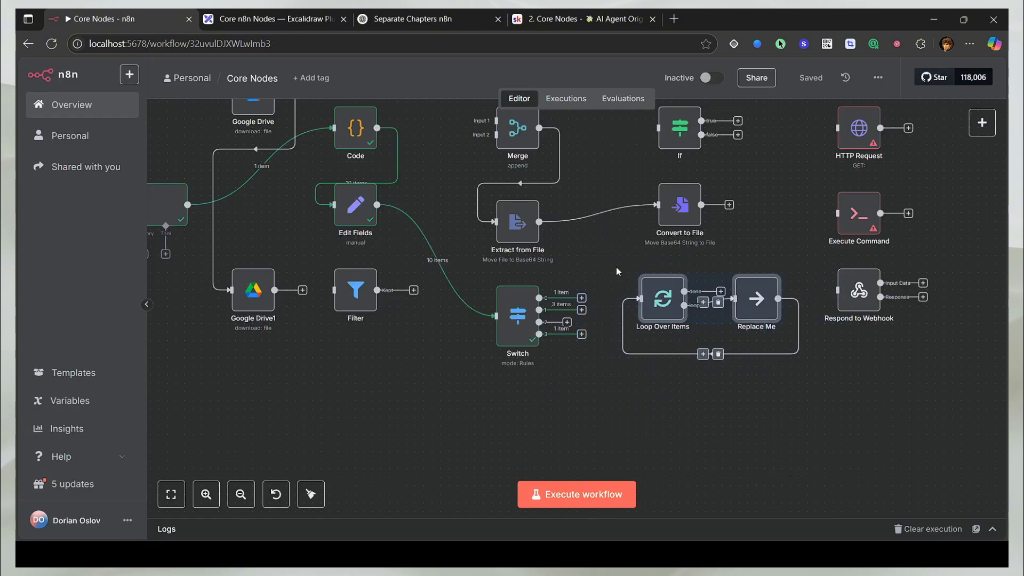
drag(662, 298, 636, 435)
click(646, 361)
drag(564, 365, 744, 315)
key(1)
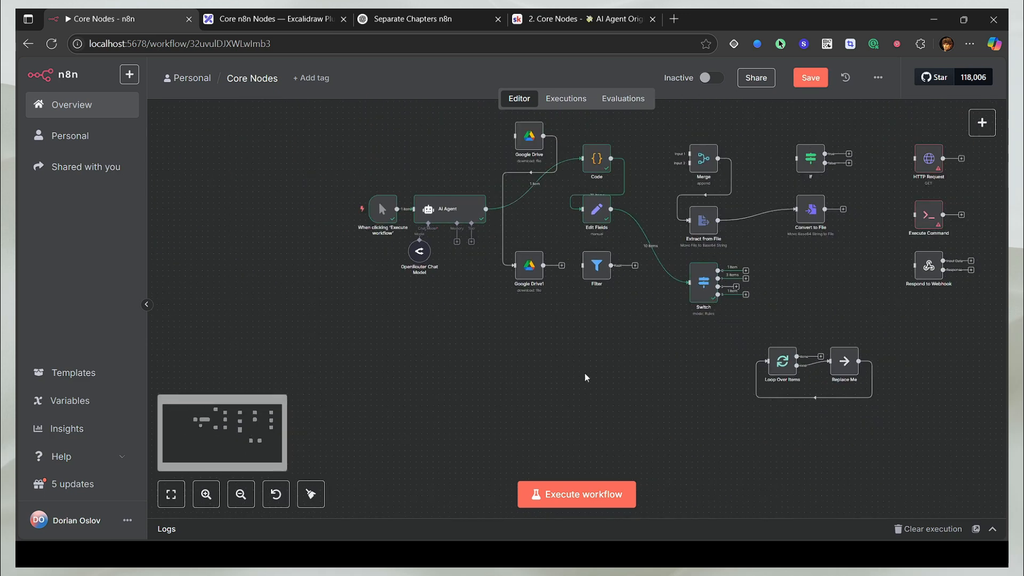
scroll(699, 407, up, 5)
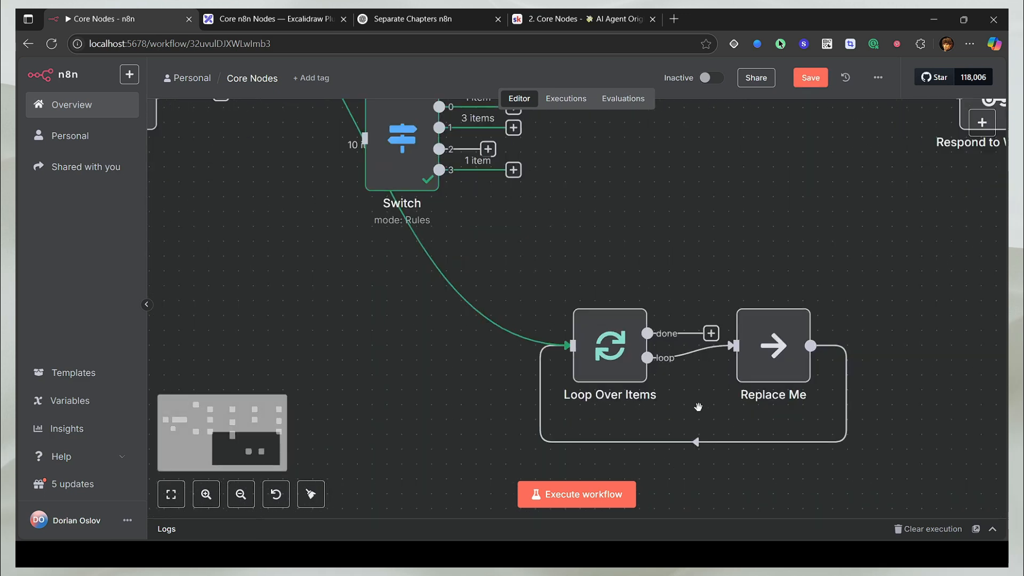
Step: Execute the Loop Over Items node with a batch size of 10 and return to the canvas
double_click(607, 336)
key(Escape)
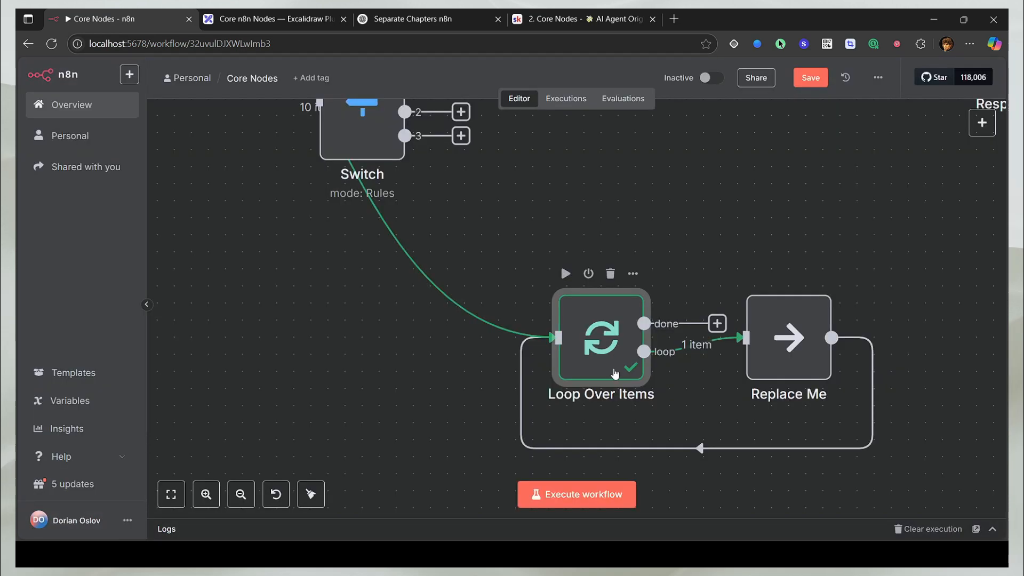
double_click(606, 349)
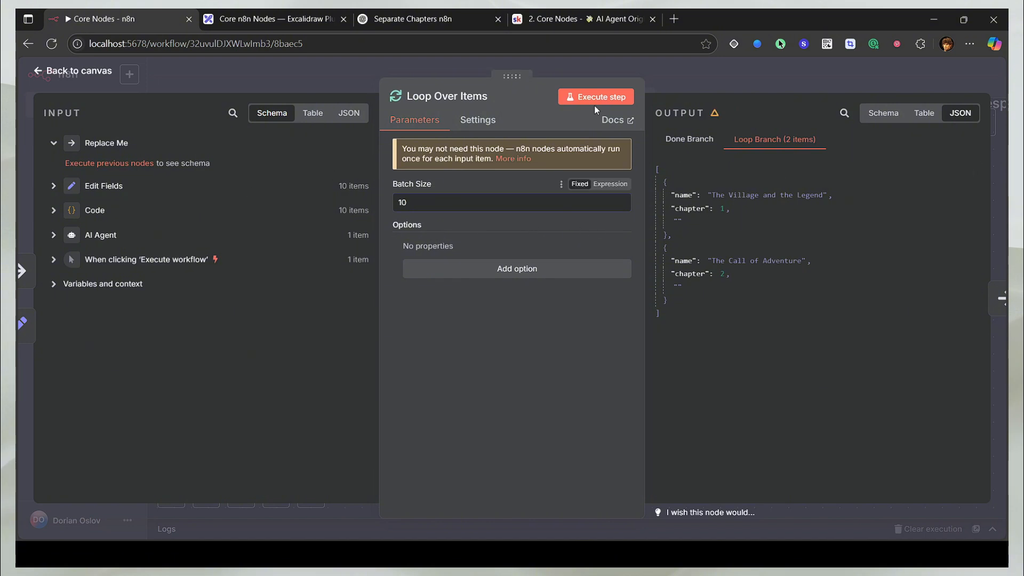
click(595, 101)
key(Escape)
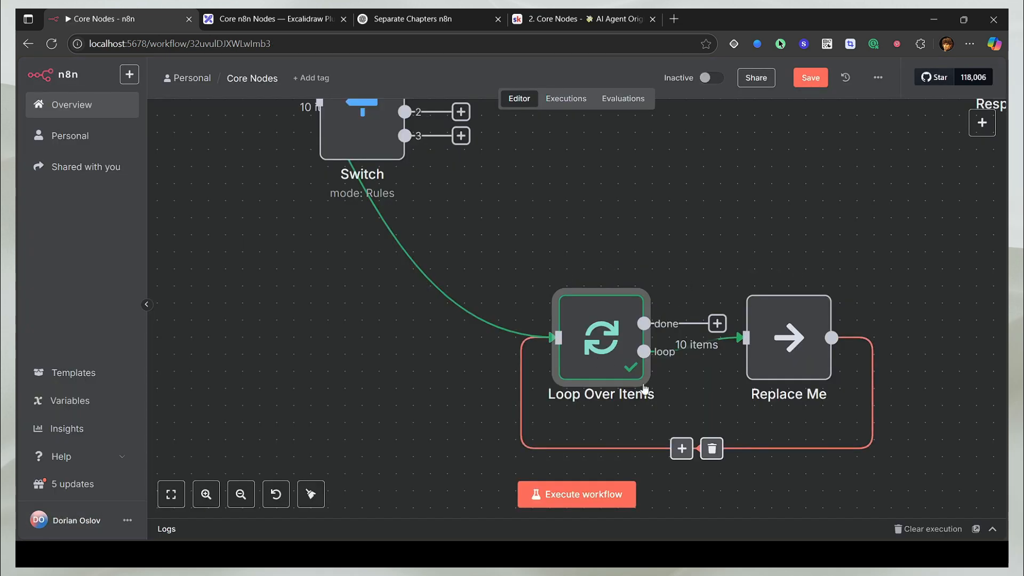
Step: Set the Loop Over Items batch size to 1, execute the node, and close its settings
double_click(612, 350)
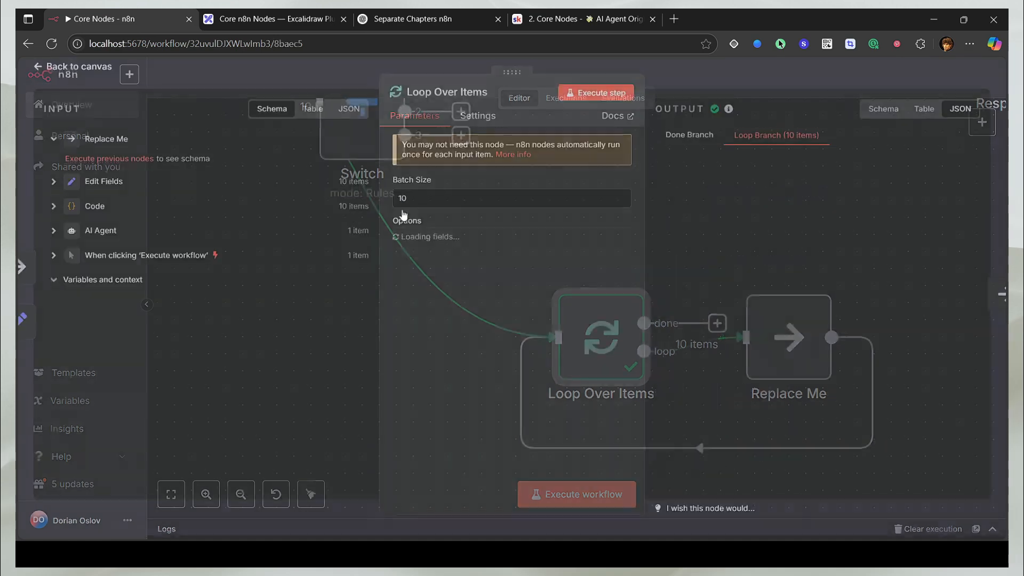
click(596, 96)
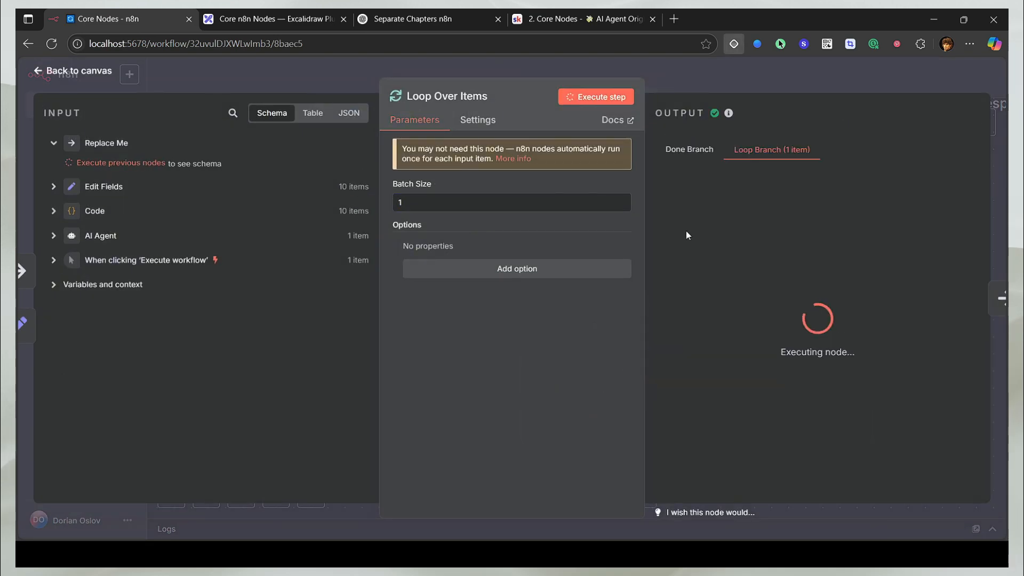
key(Escape)
Step: Move Replace Me farther from Loop Over Items and insert an Edit Fields (Set) node on the loop connection between them
scroll(780, 389, down, 3)
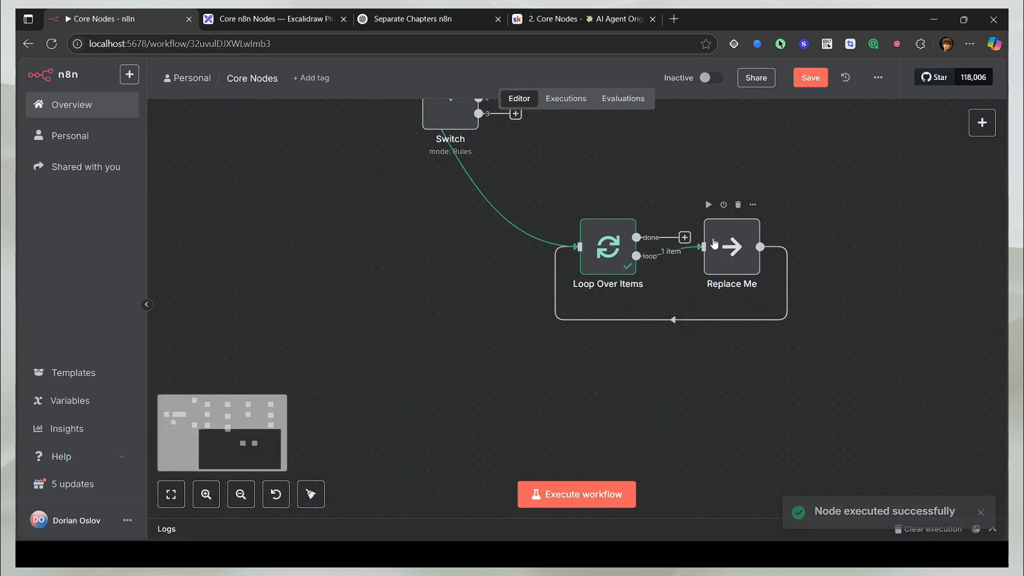
drag(724, 247, 843, 247)
click(724, 251)
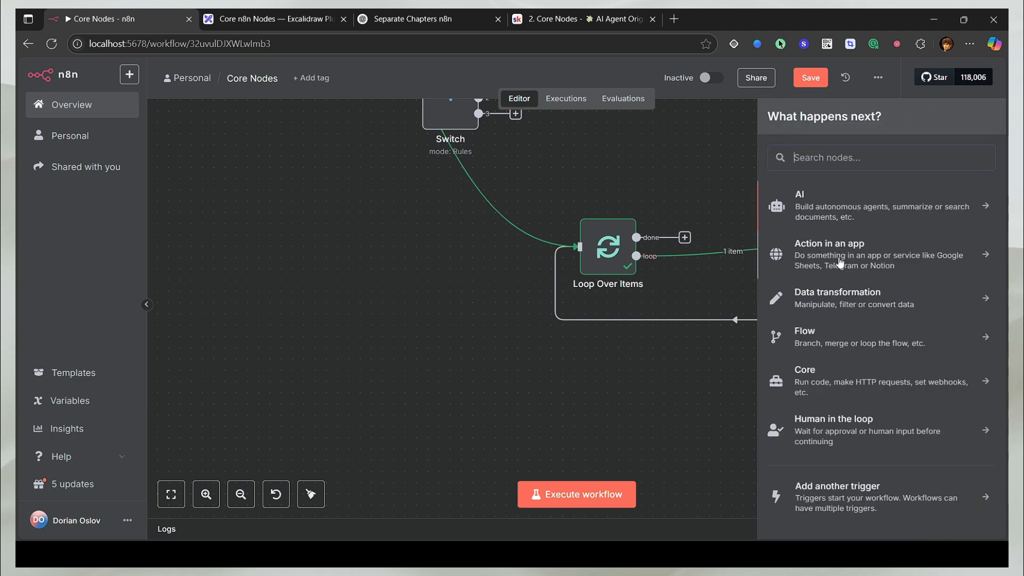
click(822, 256)
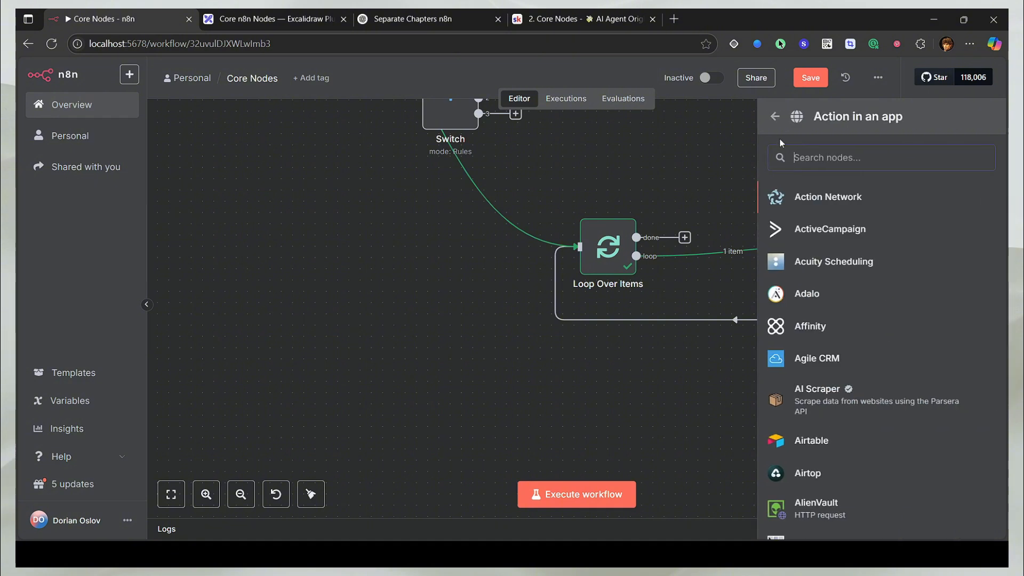
click(775, 116)
click(832, 295)
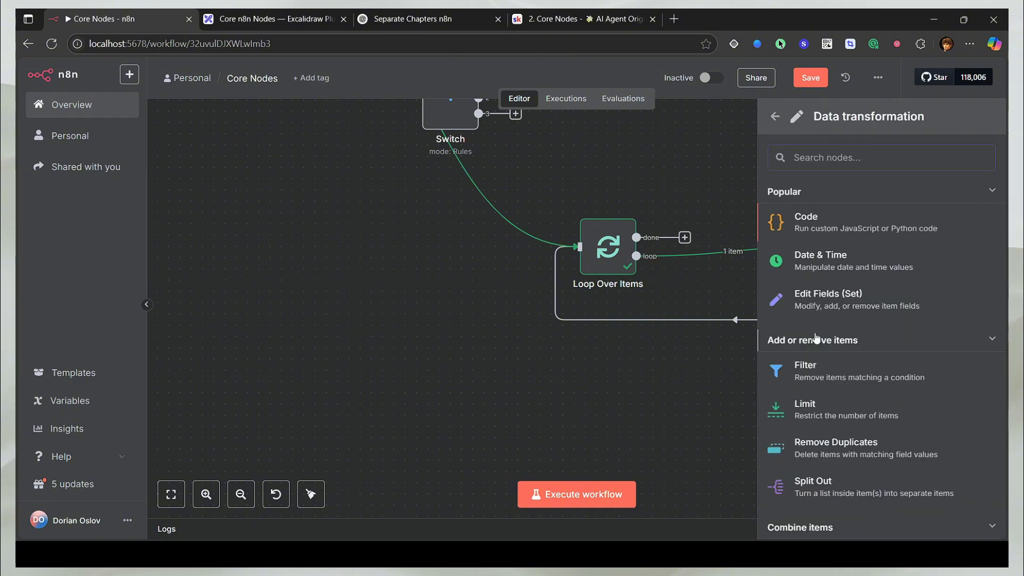
click(822, 306)
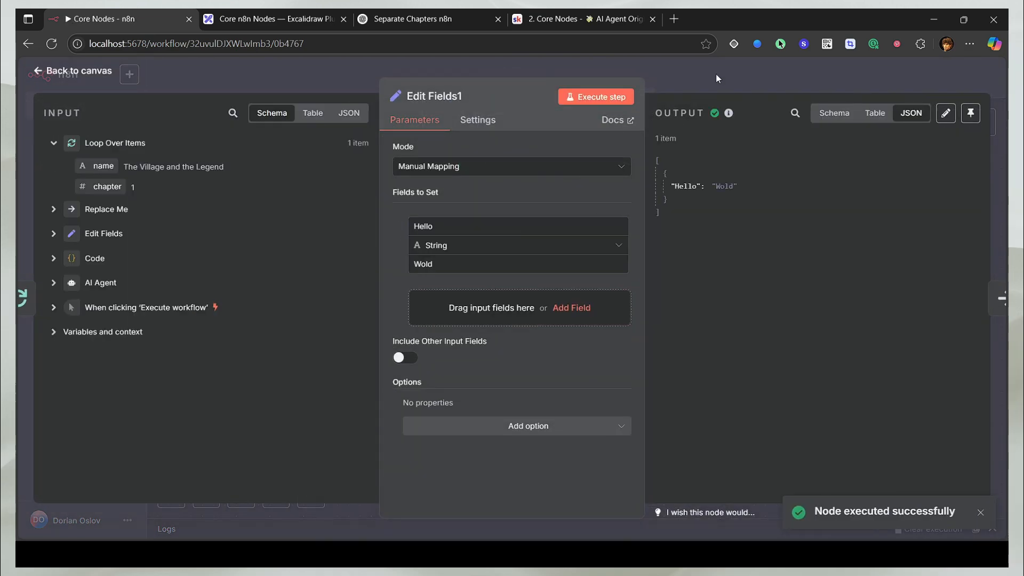
Step: Close the new Edit Fields node, place it beside Loop Over Items, and delete the Replace Me node
click(716, 74)
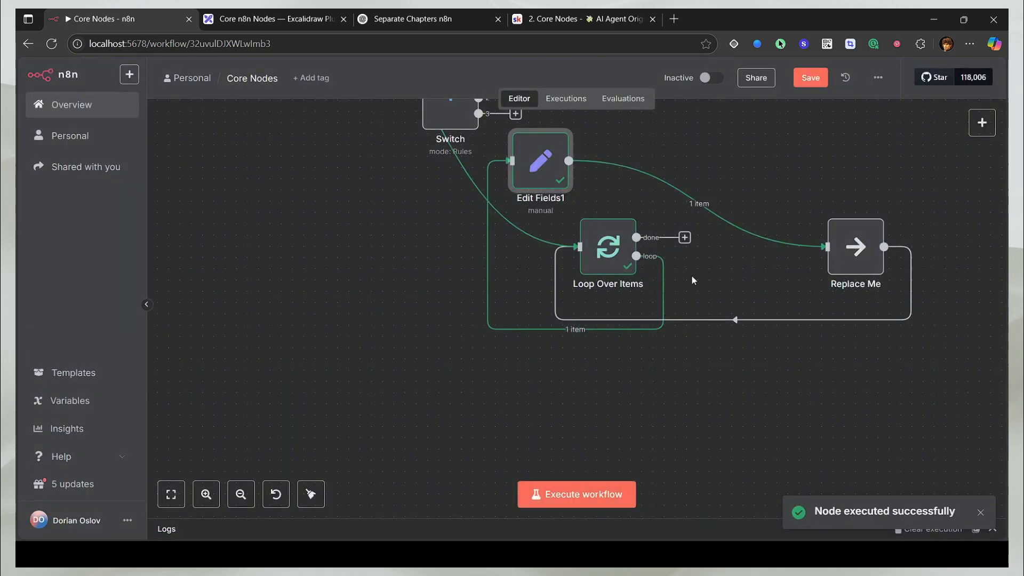
drag(569, 176, 771, 262)
click(861, 207)
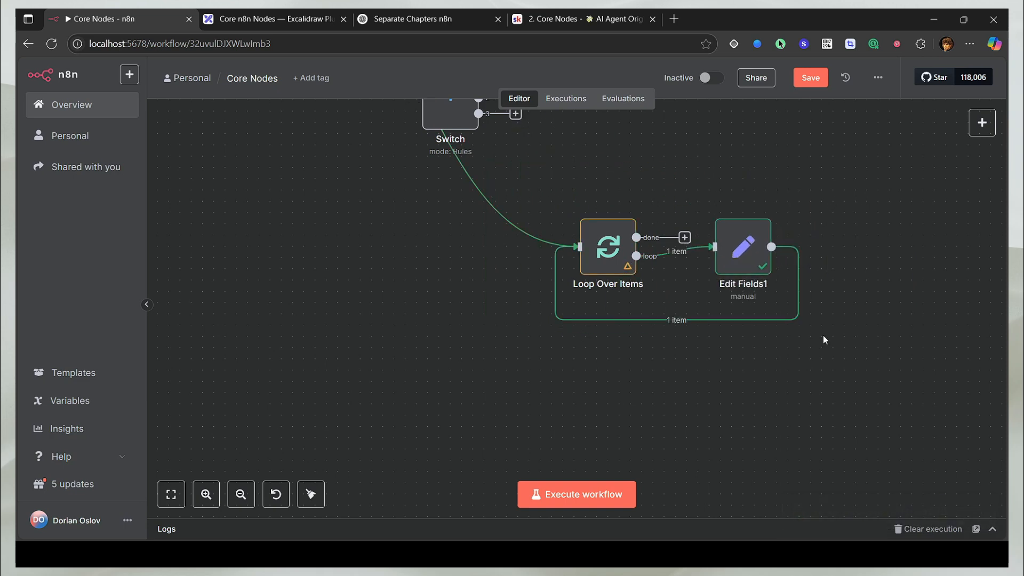
Step: Save the Core Nodes workflow and execute the whole workflow through the Loop Over Items cycle
click(812, 82)
scroll(662, 290, down, 5)
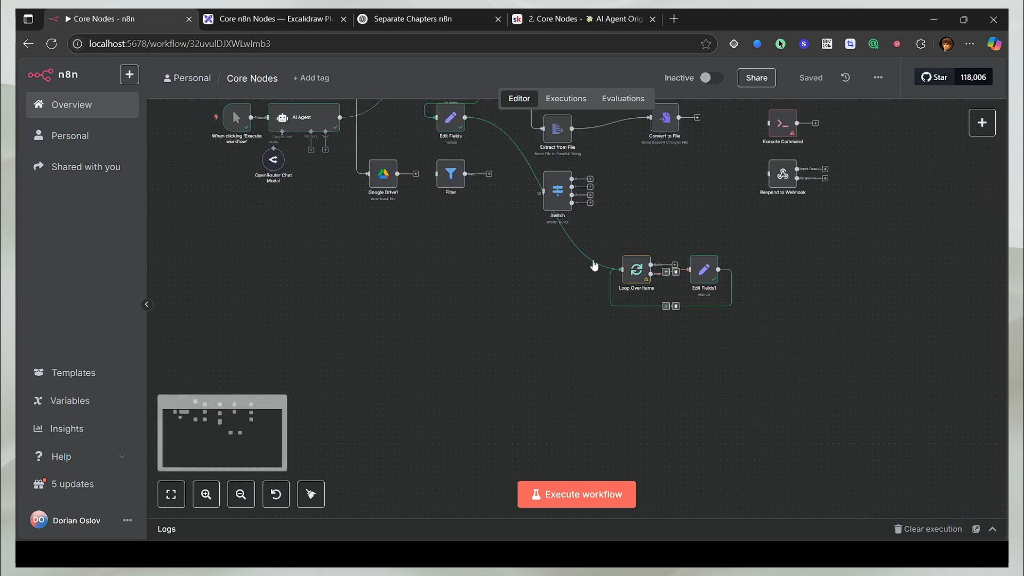
drag(587, 268, 614, 368)
click(580, 495)
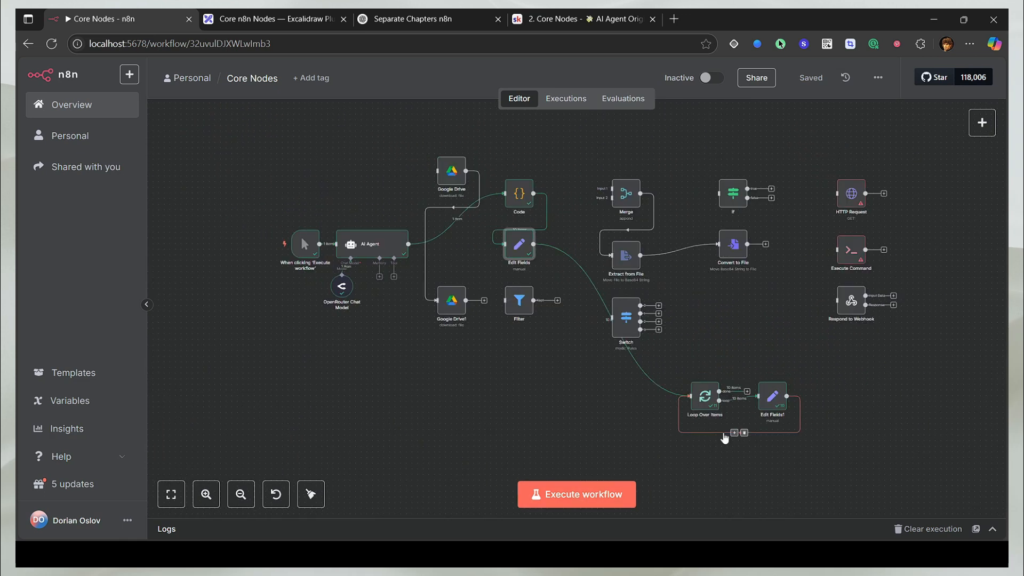
scroll(767, 423, up, 5)
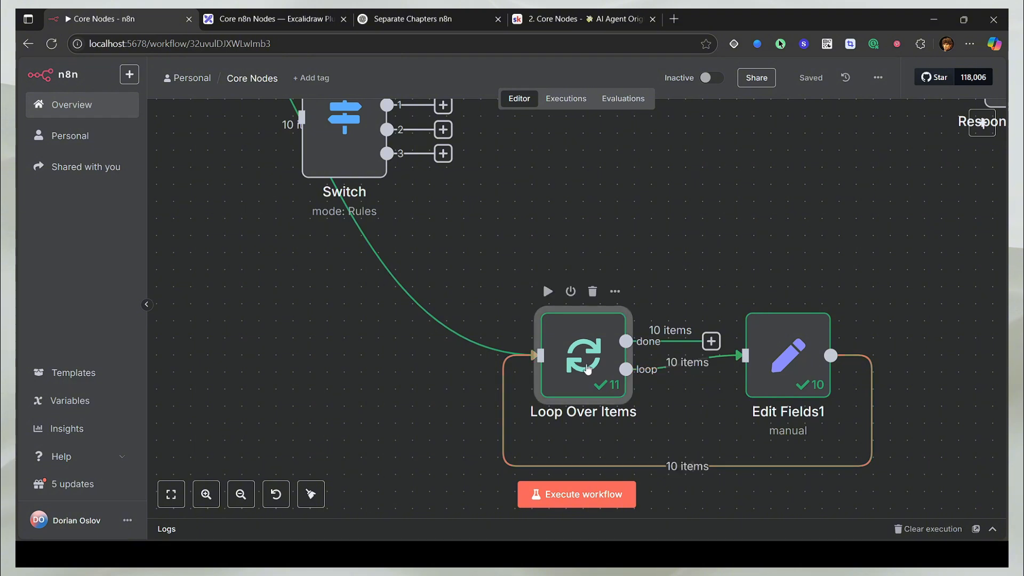
Step: Set the Loop Over Items batch size to 5 and execute the Loop Over Items and Edit Fields1 nodes individually from the canvas
double_click(582, 359)
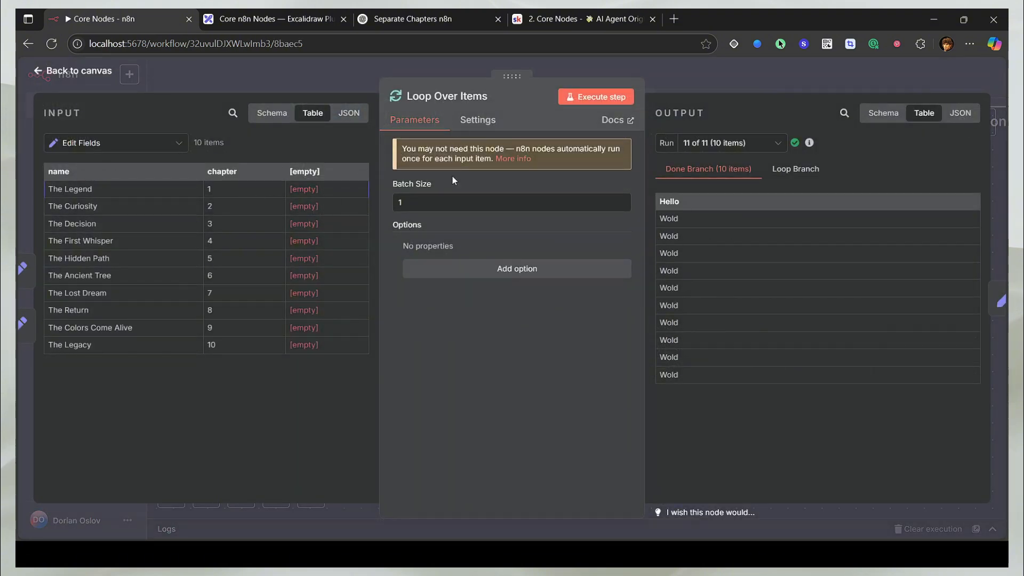
double_click(428, 206)
text(5)
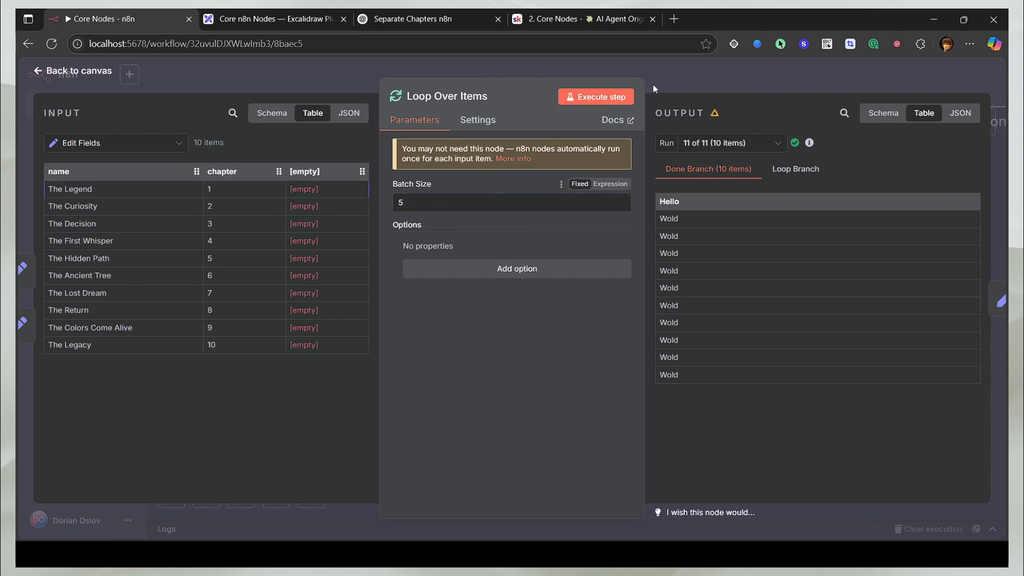
click(653, 85)
click(550, 291)
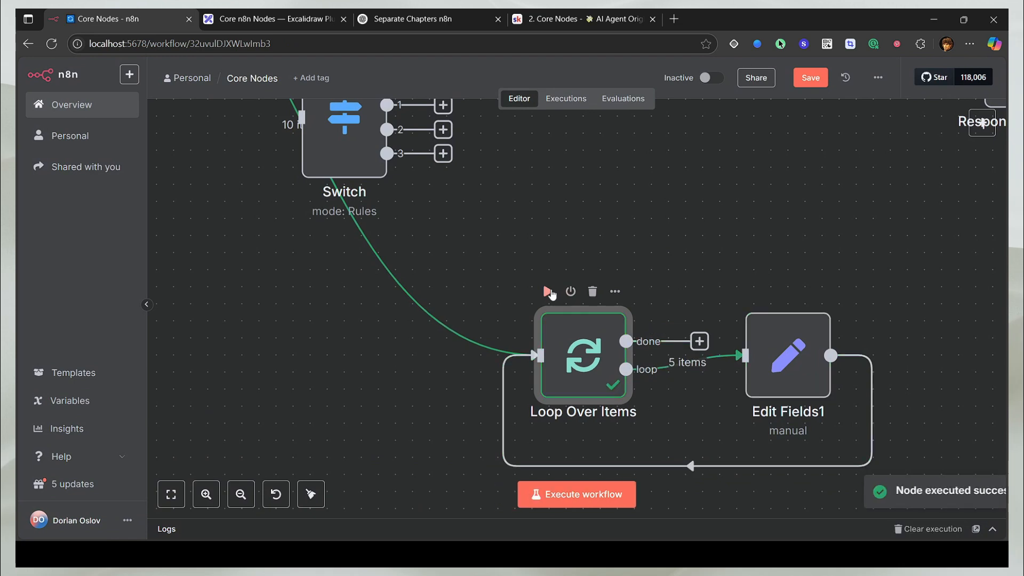
click(753, 291)
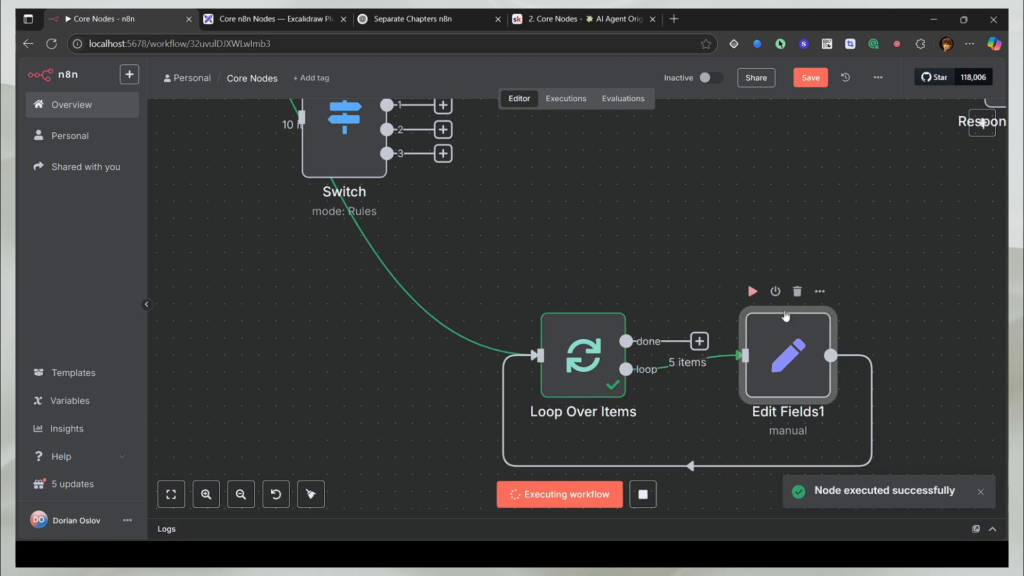
click(548, 291)
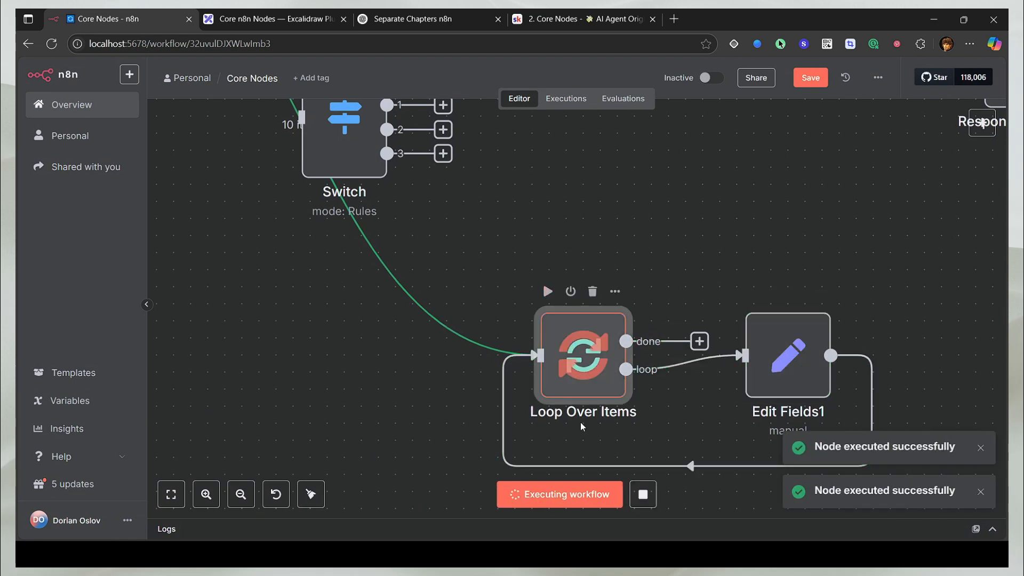
Step: Examine the Loop Branch output of the Loop Over Items node and return to the canvas
double_click(579, 366)
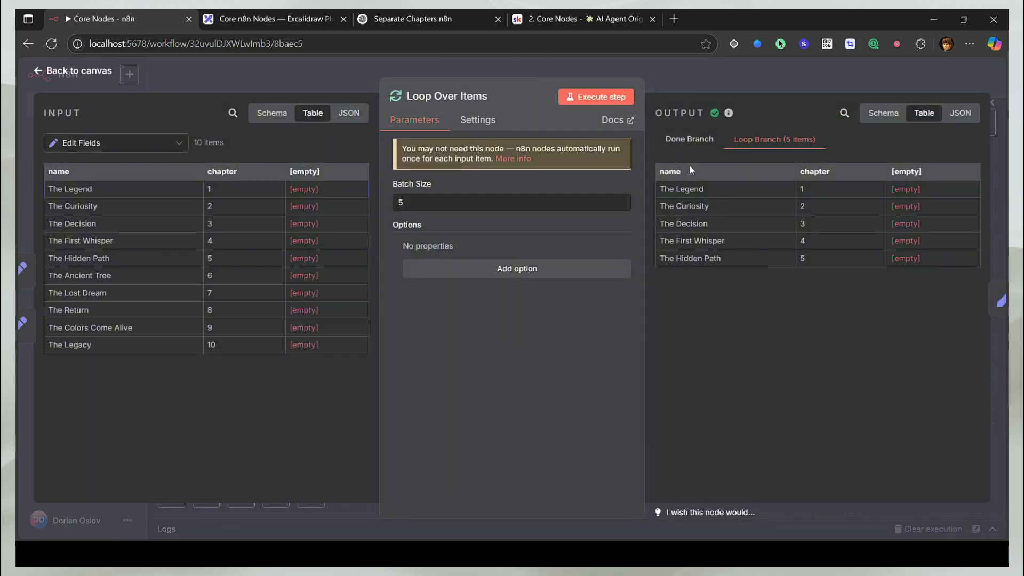
click(681, 79)
double_click(555, 304)
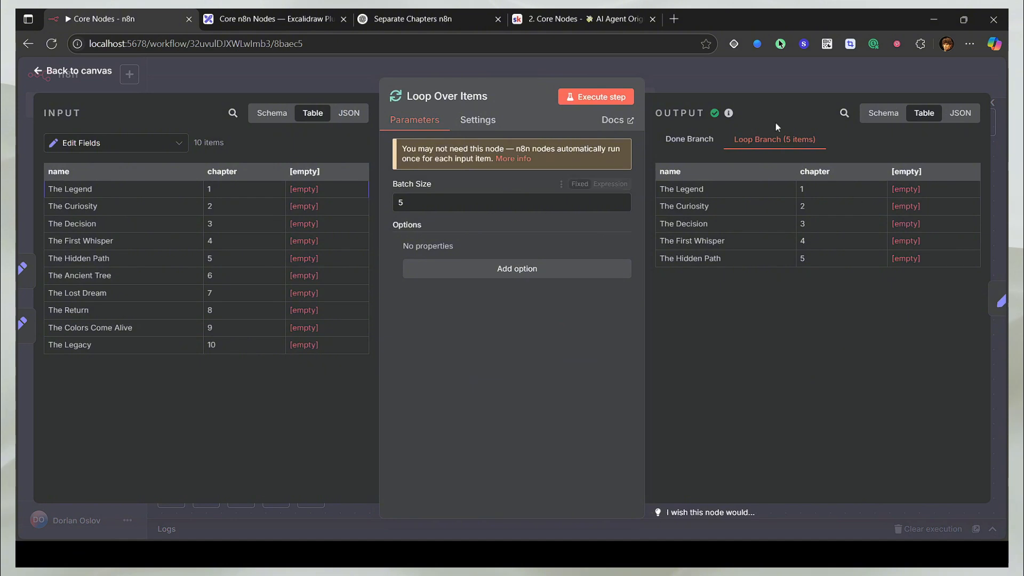
click(780, 79)
mouse_move(623, 286)
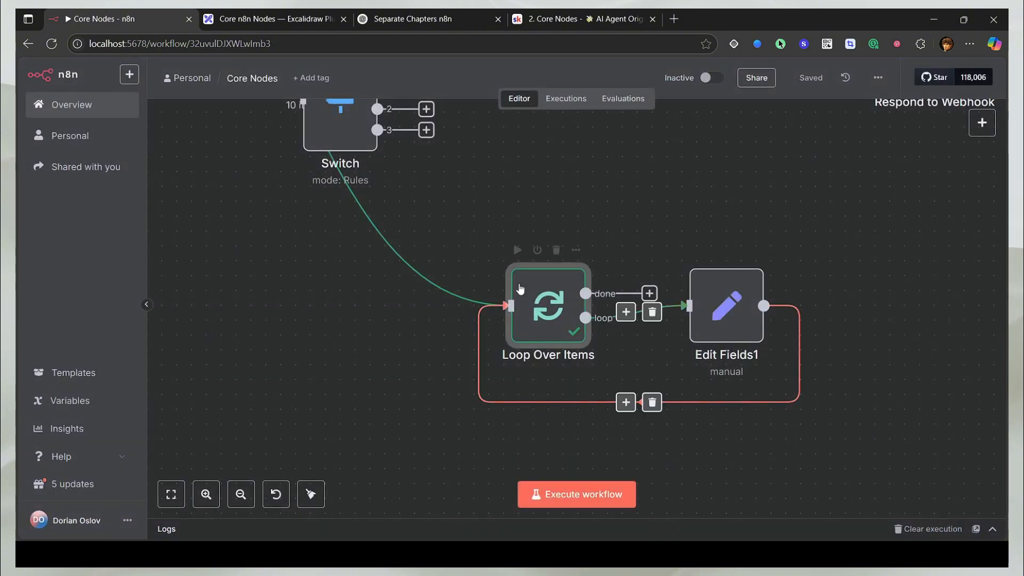
Step: Open the HTTP Request node and review its request methods, authentication and sending options, keeping the GET method
scroll(642, 360, down, 5)
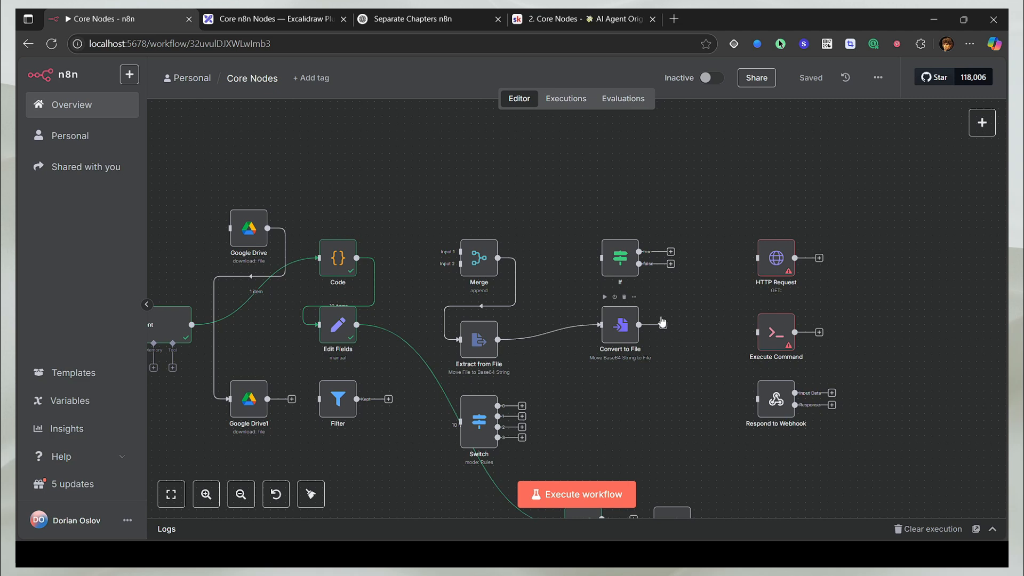
double_click(769, 267)
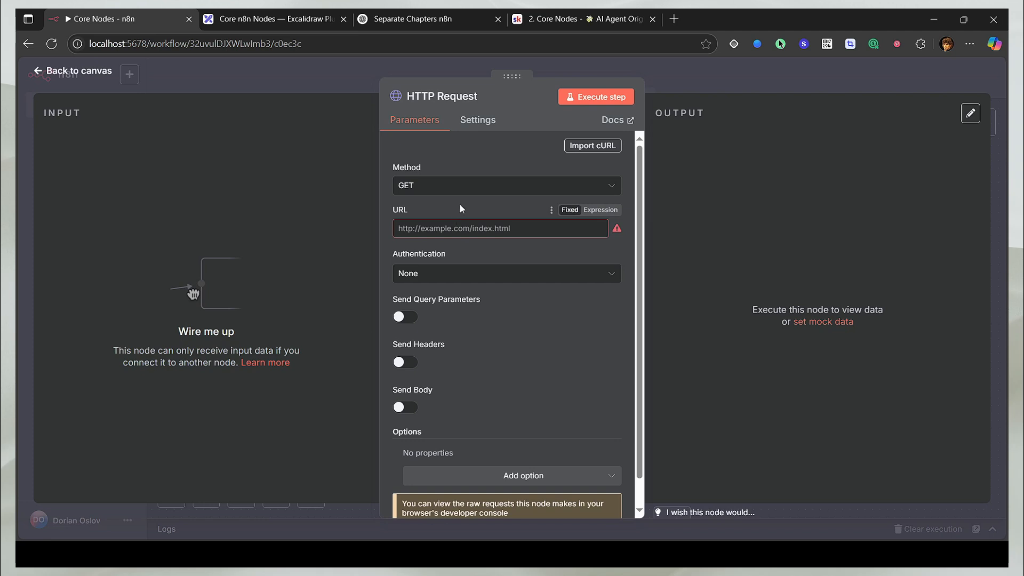
click(501, 185)
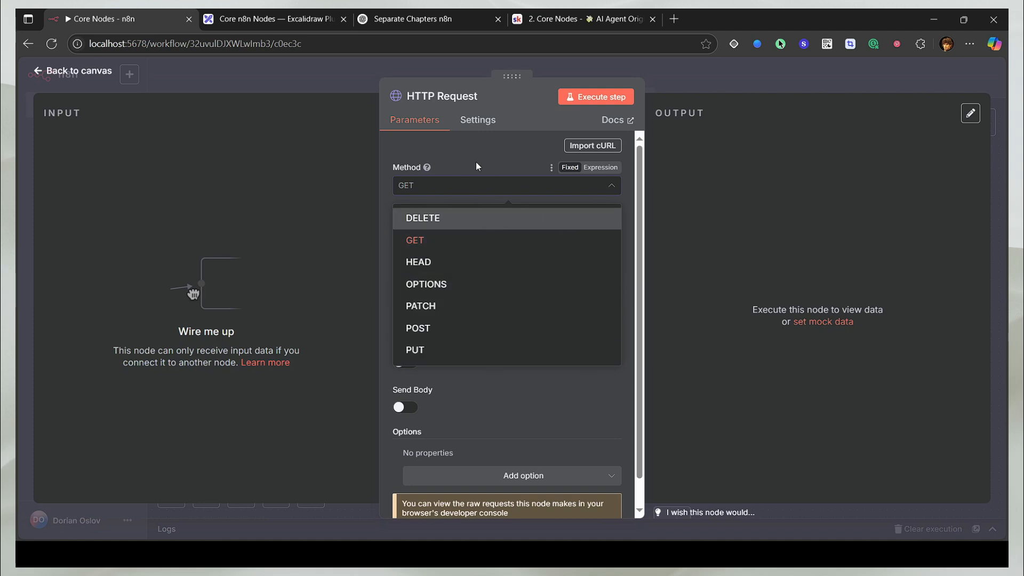
click(411, 238)
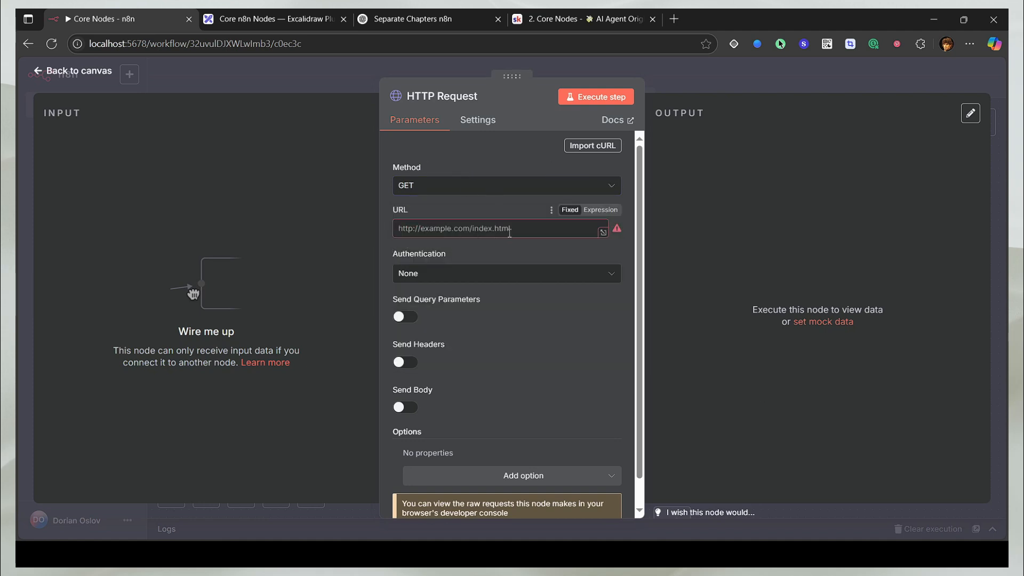
click(499, 275)
click(498, 278)
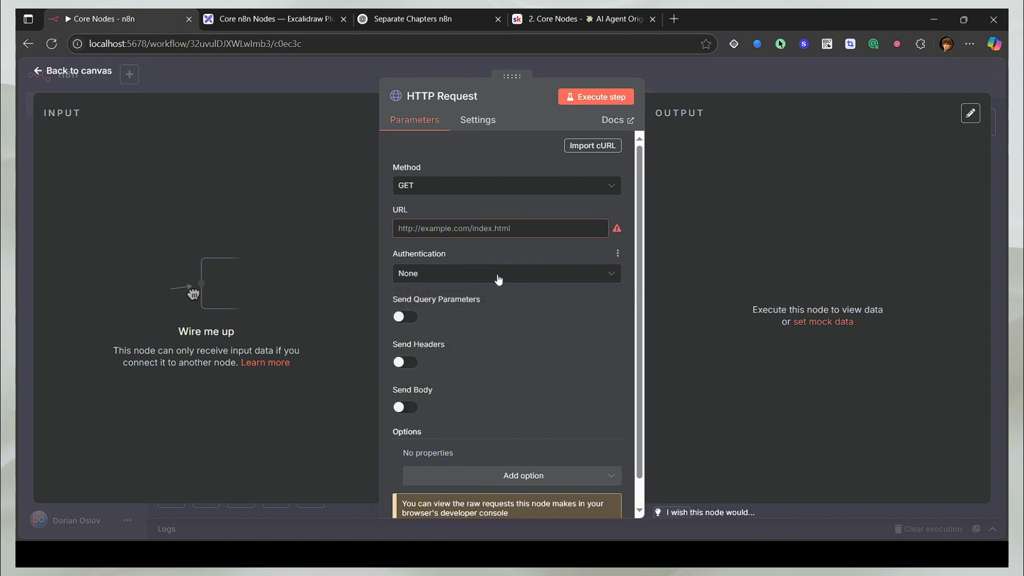
scroll(438, 318, down, 1)
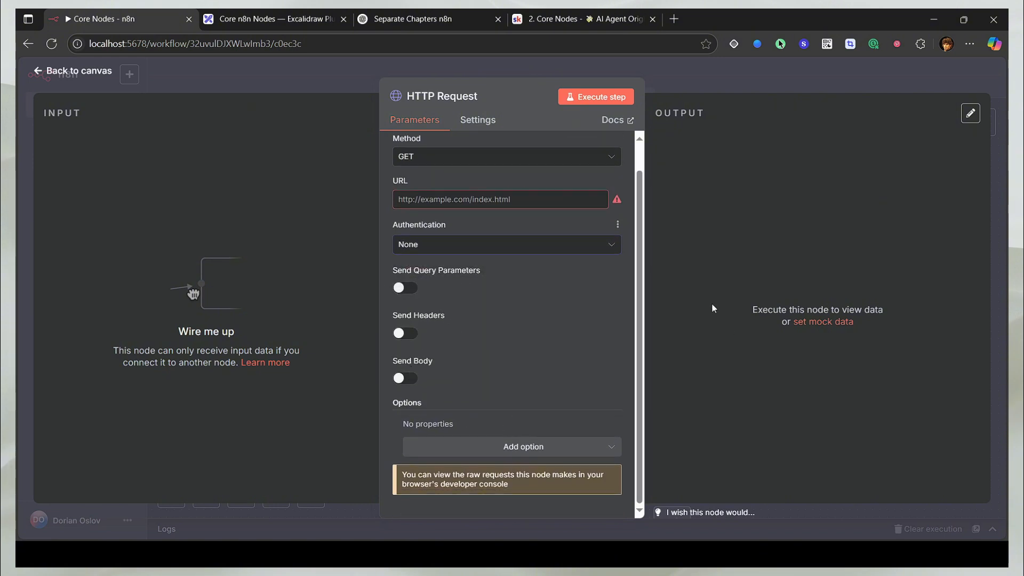
Step: Switch to the Excalidraw board and handwrite an arrow bullet reading "Method API" in the empty area beside the mp3 sketch
click(245, 21)
scroll(548, 355, up, 5)
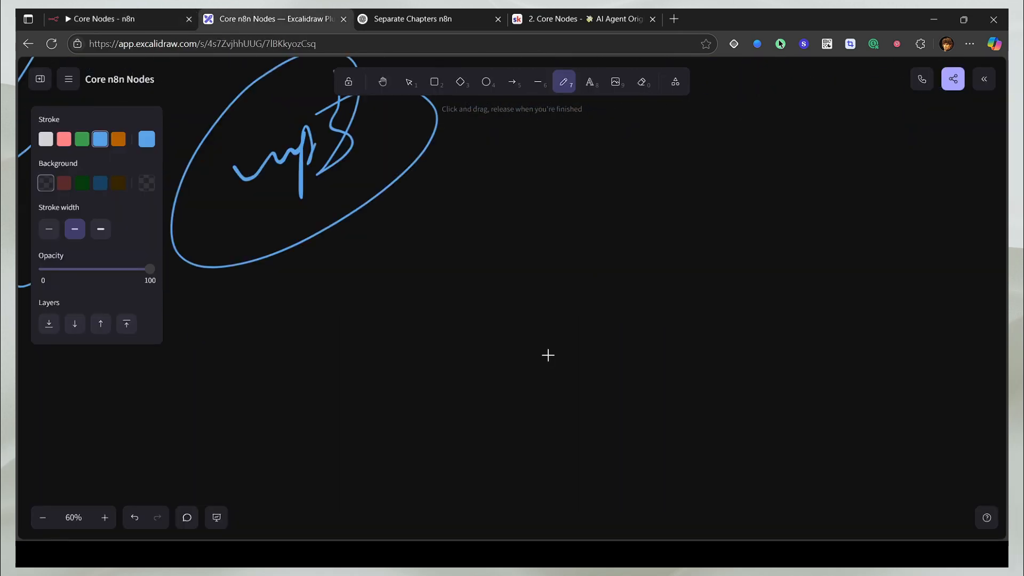
mouse_move(511, 239)
mouse_down()
mouse_move(583, 240)
mouse_move(590, 208)
mouse_move(732, 208)
mouse_up()
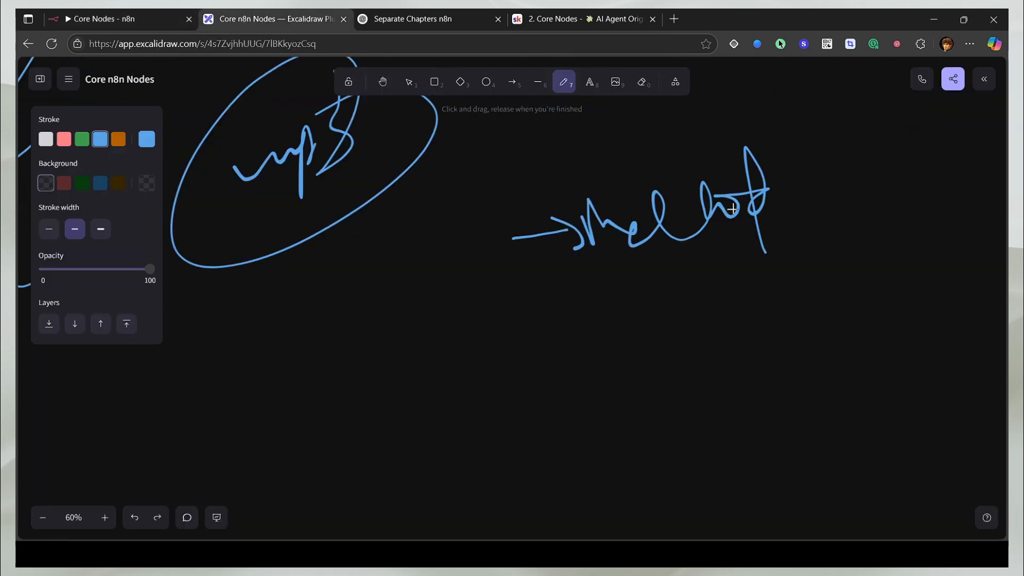
mouse_move(821, 165)
mouse_down()
mouse_move(859, 213)
mouse_move(871, 166)
mouse_move(941, 201)
mouse_up()
Step: Handwrite an arrow bullet reading "URL" below the Method bullet and underline the Method line twice
drag(464, 363, 573, 372)
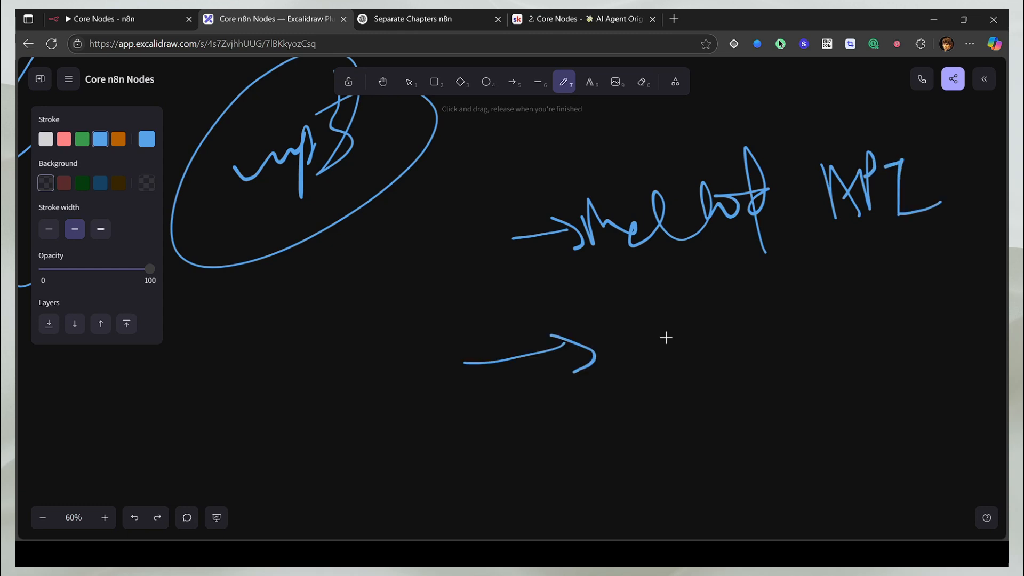
mouse_move(632, 322)
mouse_down()
mouse_move(663, 305)
mouse_move(731, 338)
mouse_up()
drag(750, 296, 763, 323)
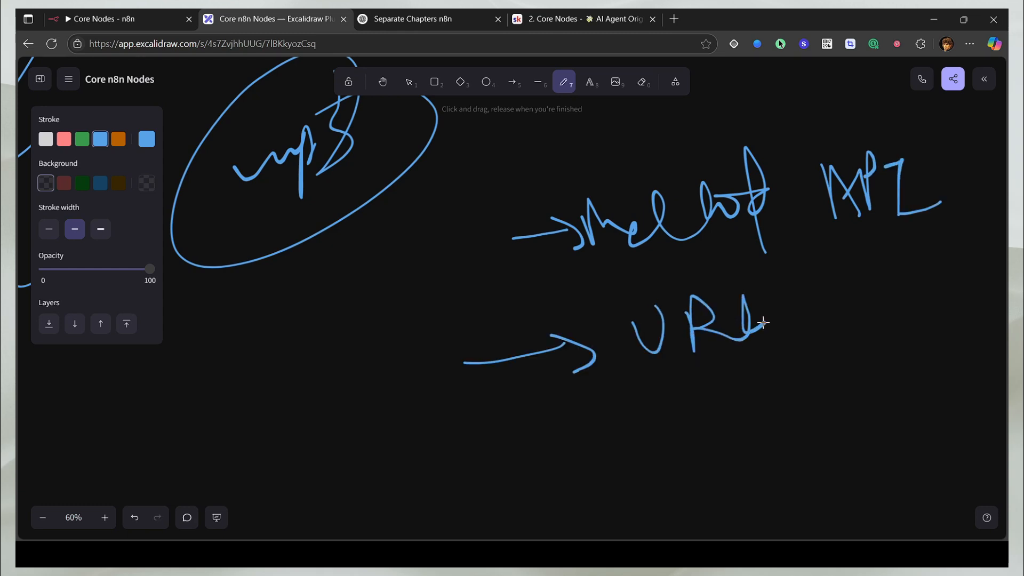
drag(496, 267, 568, 230)
drag(482, 305, 657, 225)
scroll(734, 330, down, 3)
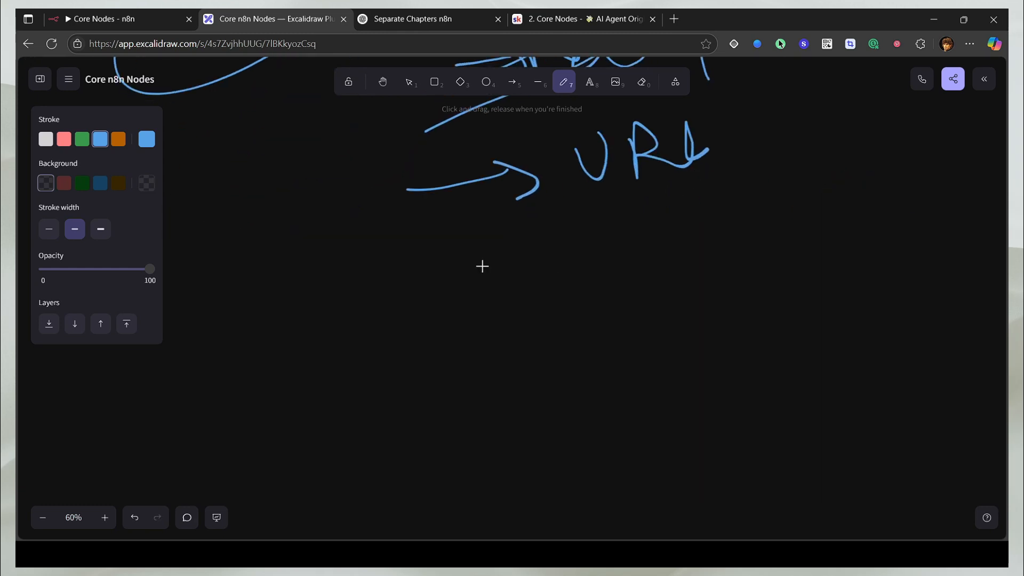
Step: Handwrite two more arrow bullets below URL, one for credentials and one for params
mouse_move(461, 268)
mouse_down()
mouse_move(558, 256)
mouse_move(550, 273)
mouse_up()
mouse_move(623, 227)
mouse_down()
mouse_move(654, 242)
mouse_move(737, 235)
mouse_move(783, 203)
mouse_move(866, 181)
mouse_move(898, 158)
mouse_up()
drag(800, 189, 846, 166)
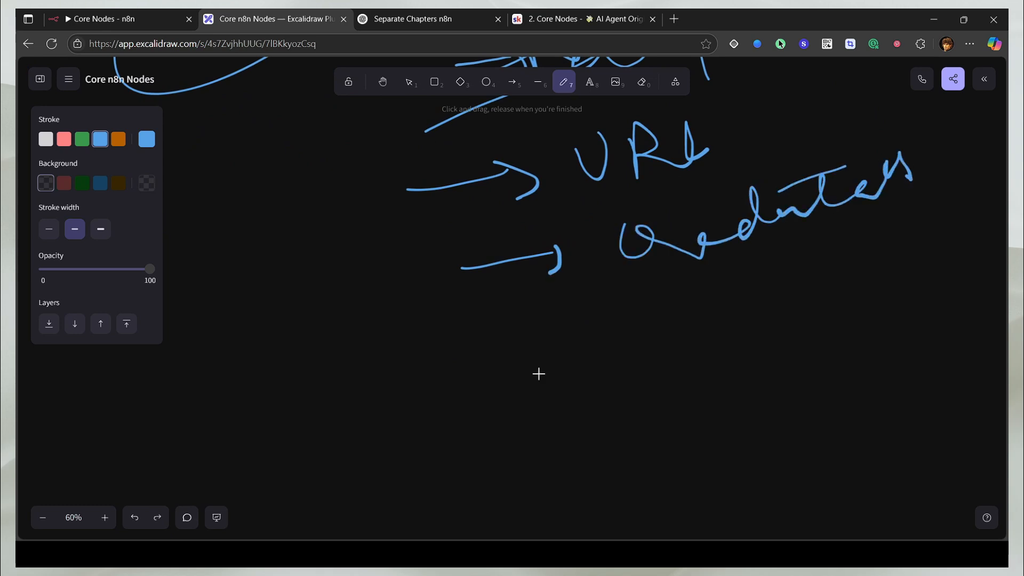
drag(506, 350, 615, 334)
mouse_move(651, 300)
mouse_down()
mouse_move(667, 347)
mouse_move(693, 315)
mouse_move(766, 270)
mouse_move(817, 277)
mouse_up()
Step: Handwrite a headers bullet underlined twice, and add another labelled arrow bullet below it
scroll(553, 413, right, 5)
drag(364, 460, 448, 442)
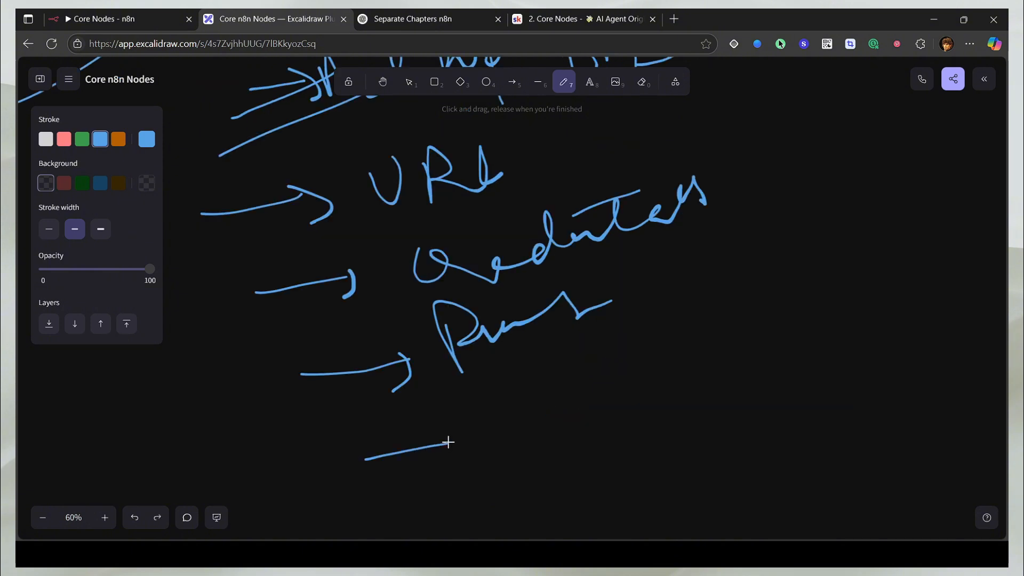
mouse_move(518, 396)
mouse_down()
mouse_move(560, 408)
mouse_move(637, 394)
mouse_move(673, 333)
mouse_move(746, 316)
mouse_up()
drag(548, 458, 745, 335)
drag(592, 450, 825, 326)
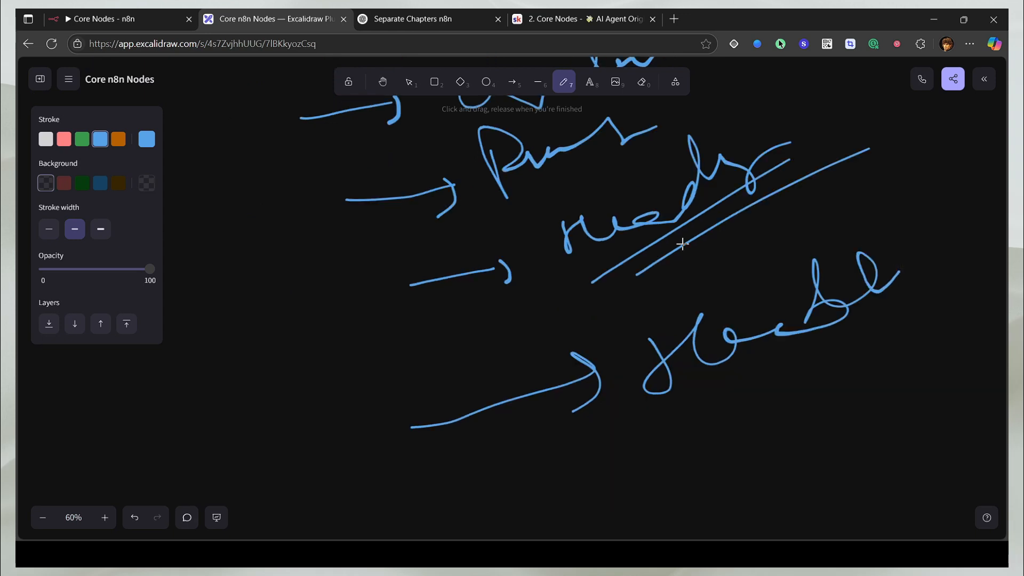
Step: Underline the params bullet twice, link the headers bullet to the one below with curved arrows, and start another arrow bullet beneath
drag(468, 207, 644, 153)
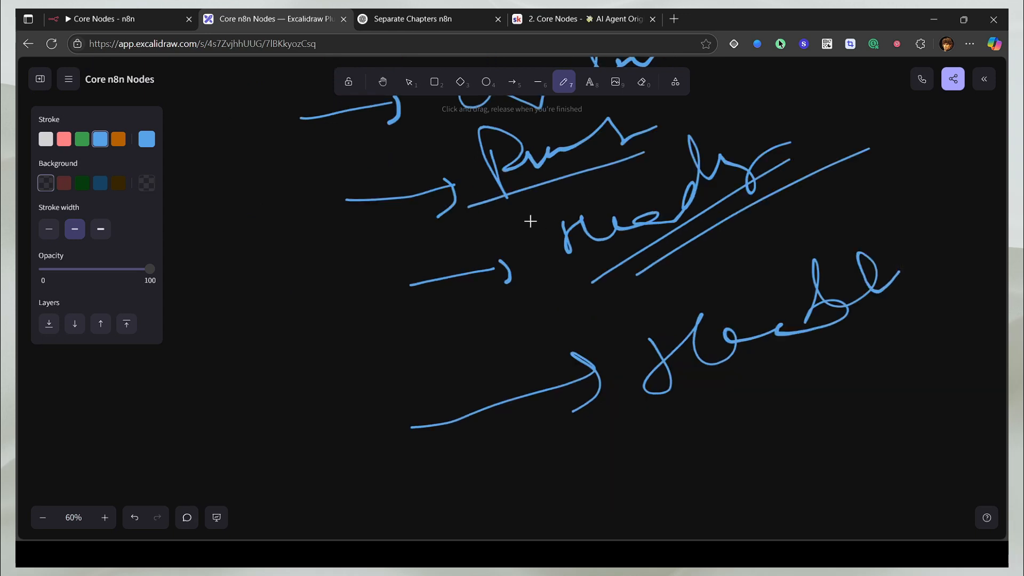
drag(512, 229, 680, 169)
mouse_move(537, 248)
mouse_down()
mouse_move(622, 338)
mouse_move(617, 366)
mouse_up()
scroll(629, 346, right, 3)
scroll(629, 347, down, 2)
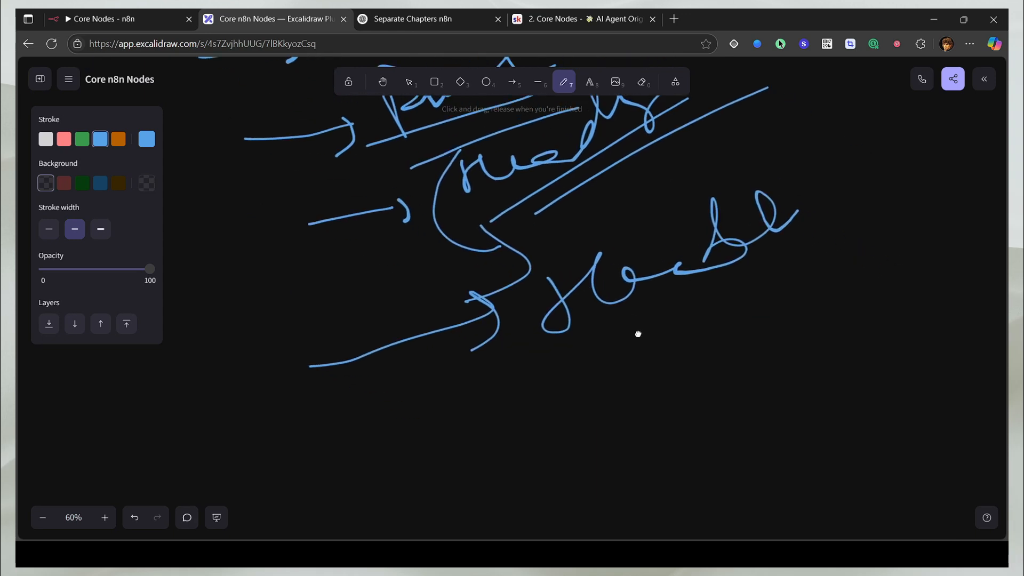
drag(406, 437, 515, 415)
drag(500, 384, 497, 432)
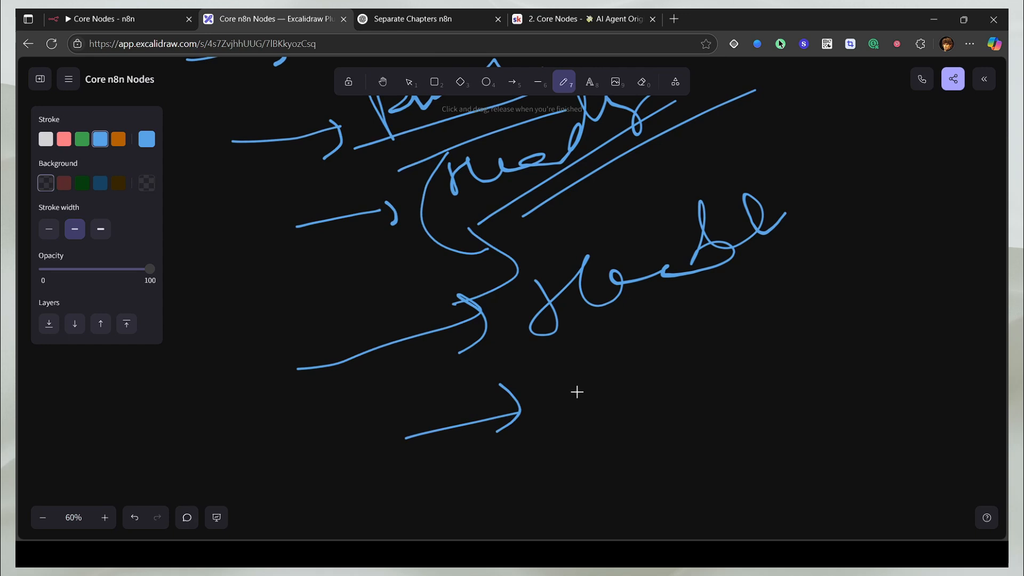
drag(464, 184, 468, 311)
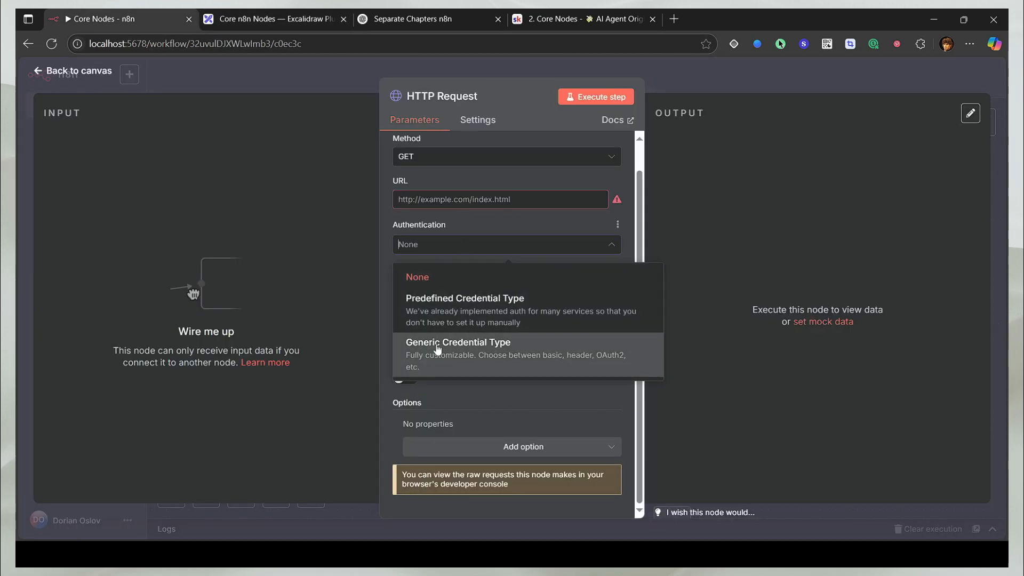
Step: Set the HTTP Request node's authentication to Generic Credential Type and open the Generic Auth Type choices
click(437, 347)
click(461, 287)
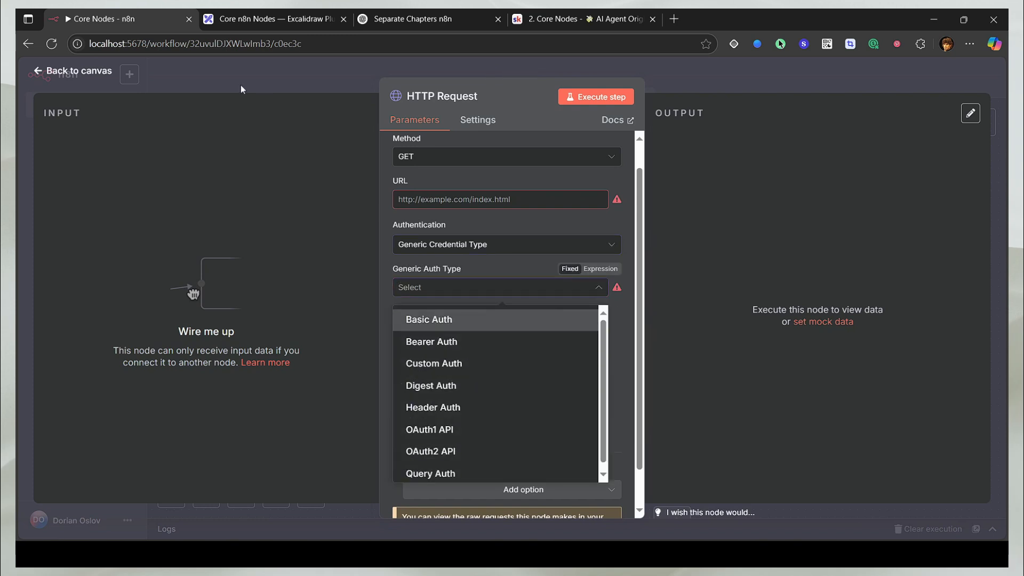
Step: In Excalidraw, sketch an opening and a closing brace enclosing three short lines in the empty area beside the bullets
click(268, 24)
drag(802, 236, 577, 421)
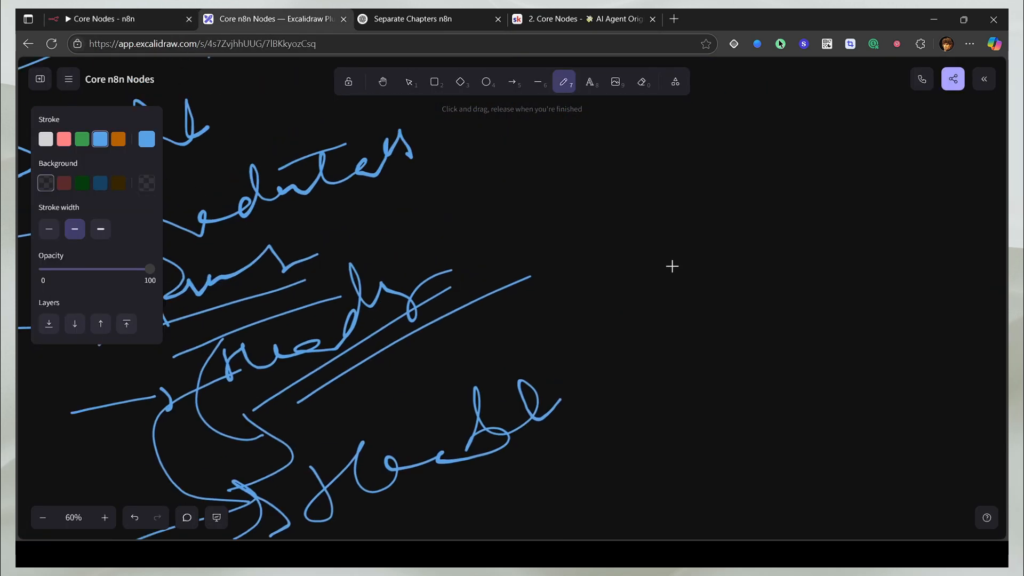
drag(675, 239, 724, 323)
mouse_move(901, 201)
mouse_down()
mouse_move(939, 219)
mouse_move(945, 323)
mouse_up()
drag(714, 283, 820, 249)
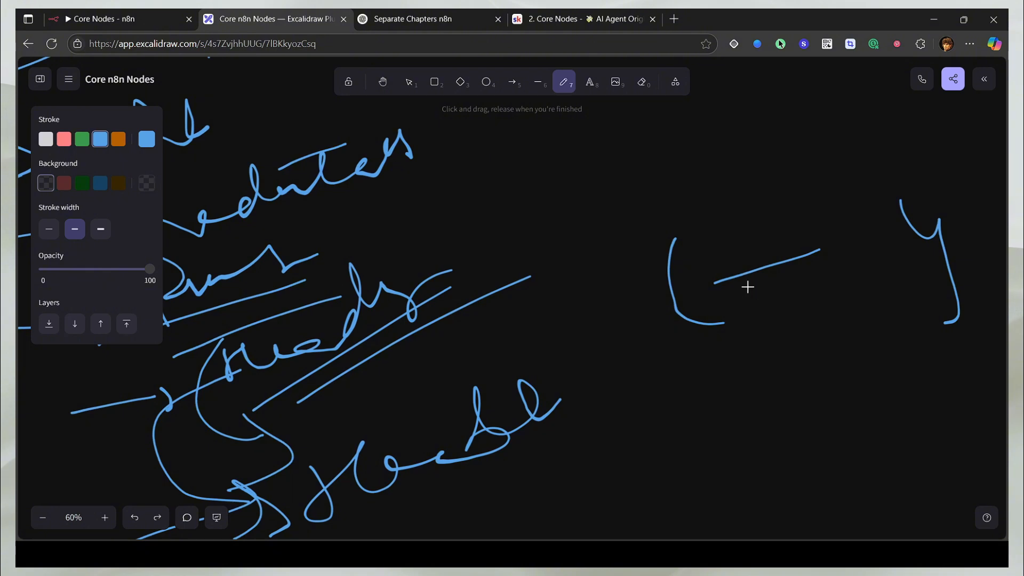
drag(762, 303, 861, 260)
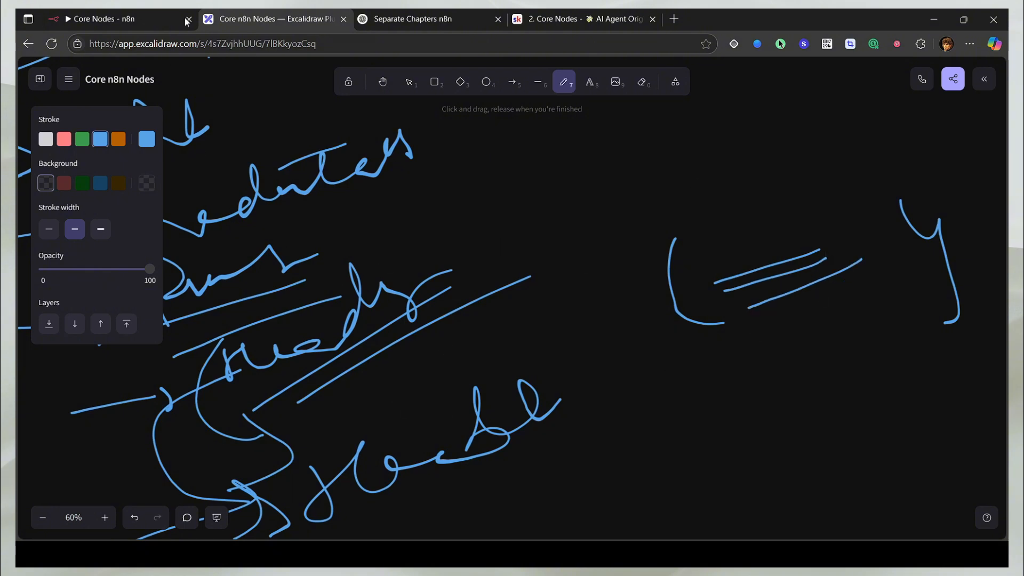
Step: Return to n8n, review the HTTP Request node's query parameter, header and body options, and switch back to the Excalidraw bullets
click(155, 19)
click(434, 232)
scroll(515, 316, down, 2)
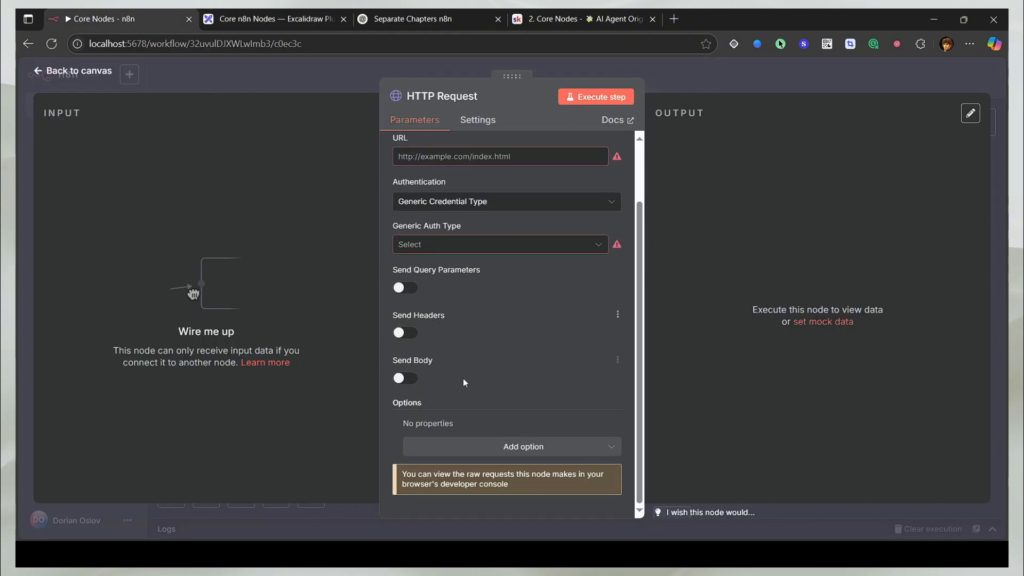
click(270, 19)
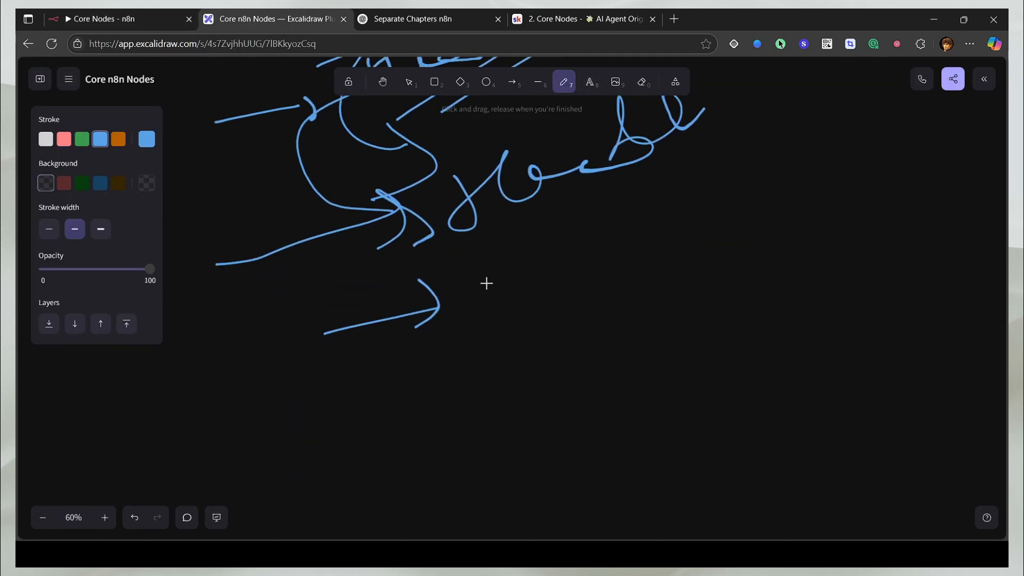
Step: Sketch a long hooked stroke beside the lowest arrow bullet, with slanted lines and a smaller looping scribble next to it
drag(487, 284, 699, 459)
drag(776, 297, 813, 320)
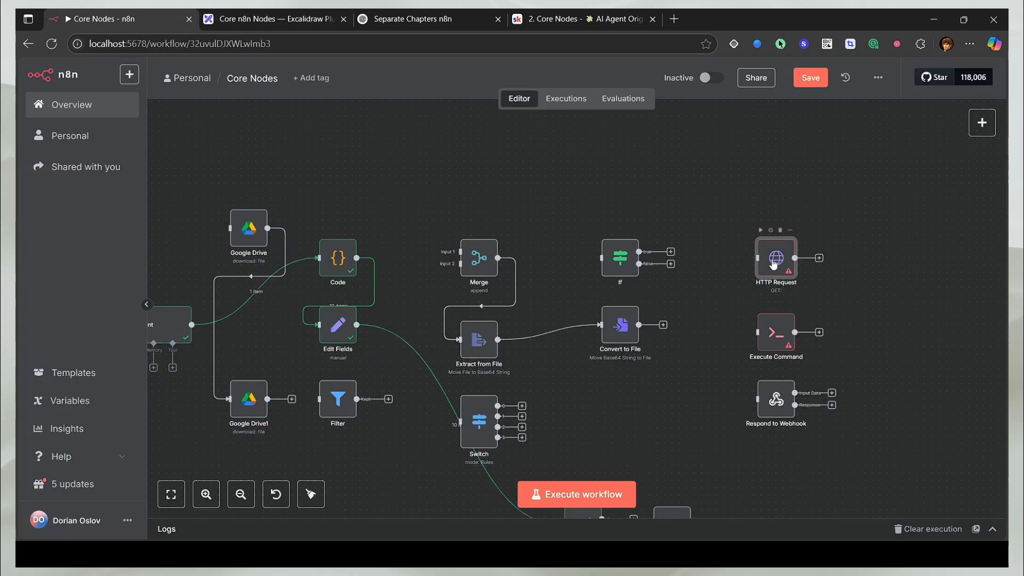
Step: Switch back to the n8n Core Nodes workflow and save it
click(581, 19)
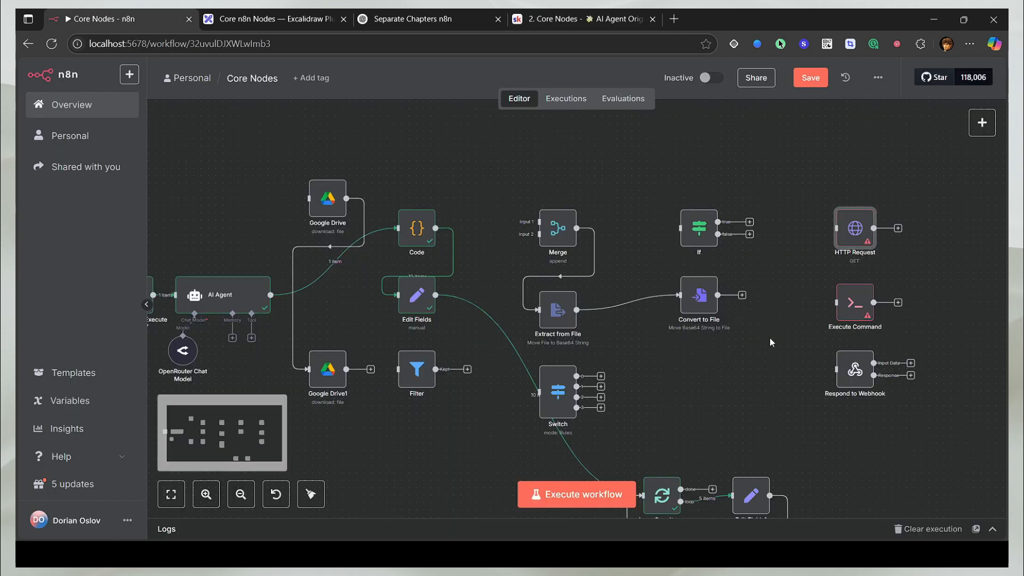
drag(770, 342, 652, 356)
click(812, 79)
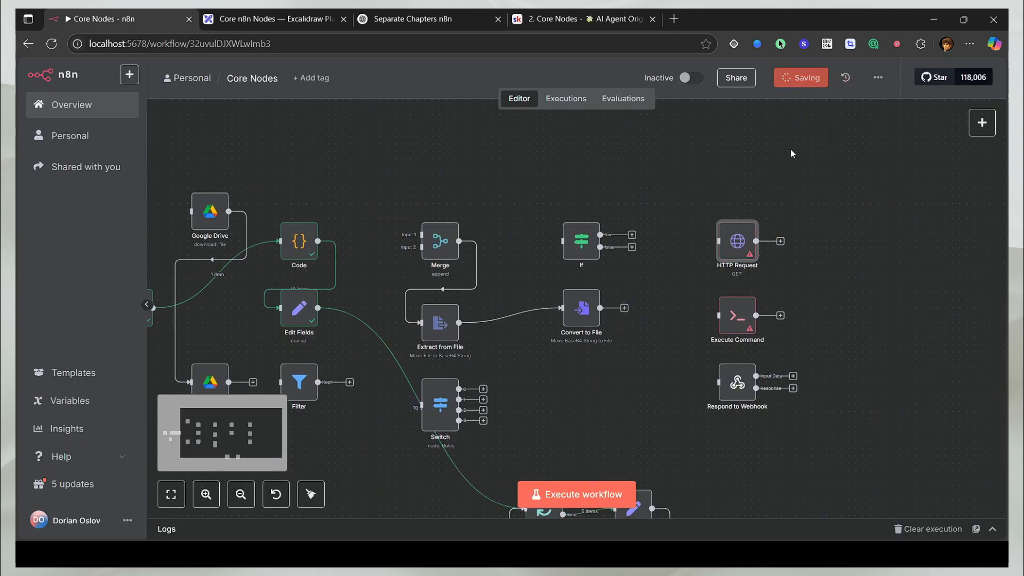
Step: Open the Execute Command node, set its command to ls, and execute the step
double_click(747, 321)
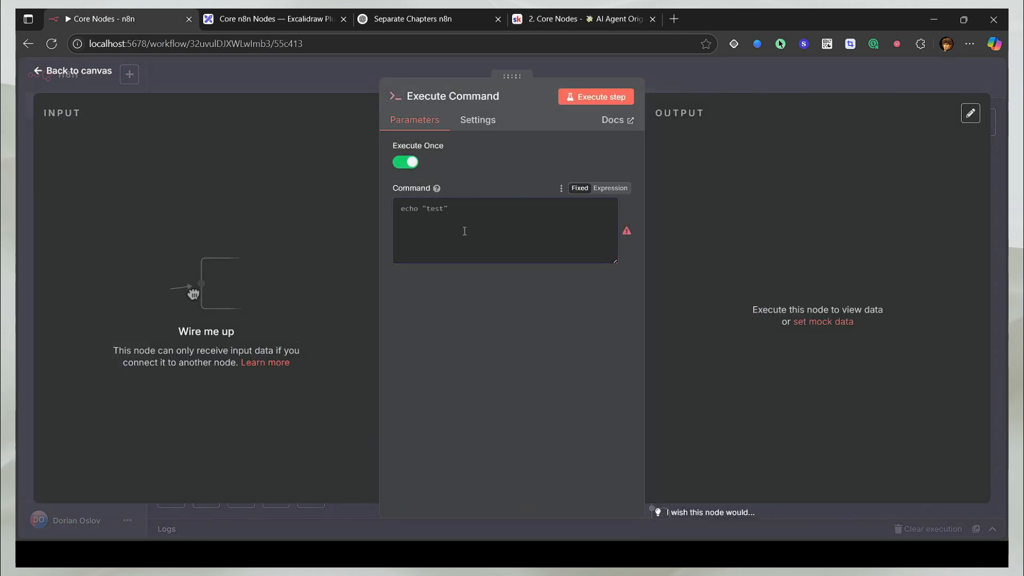
key(ctrl+a)
text(ls)
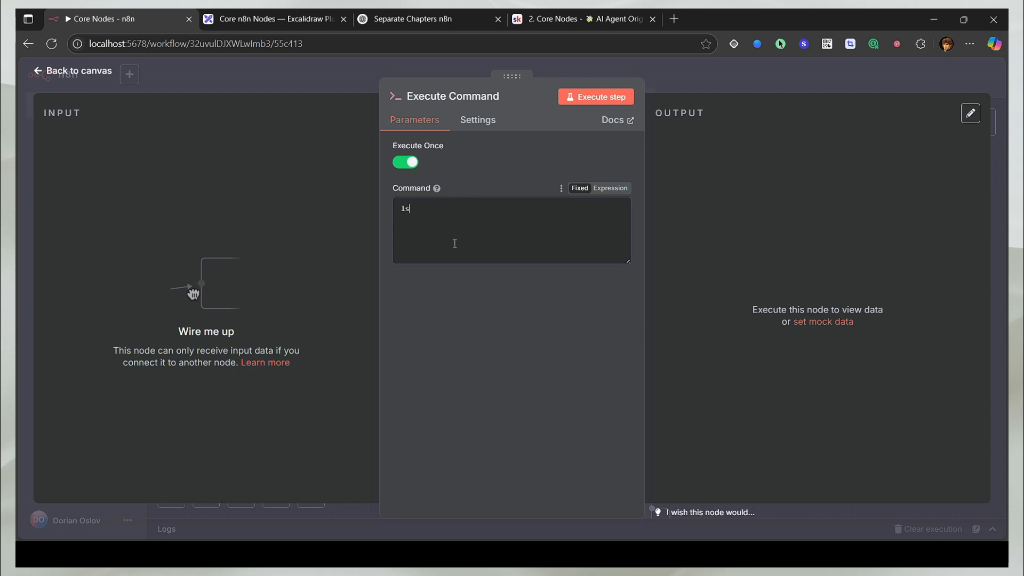
click(601, 102)
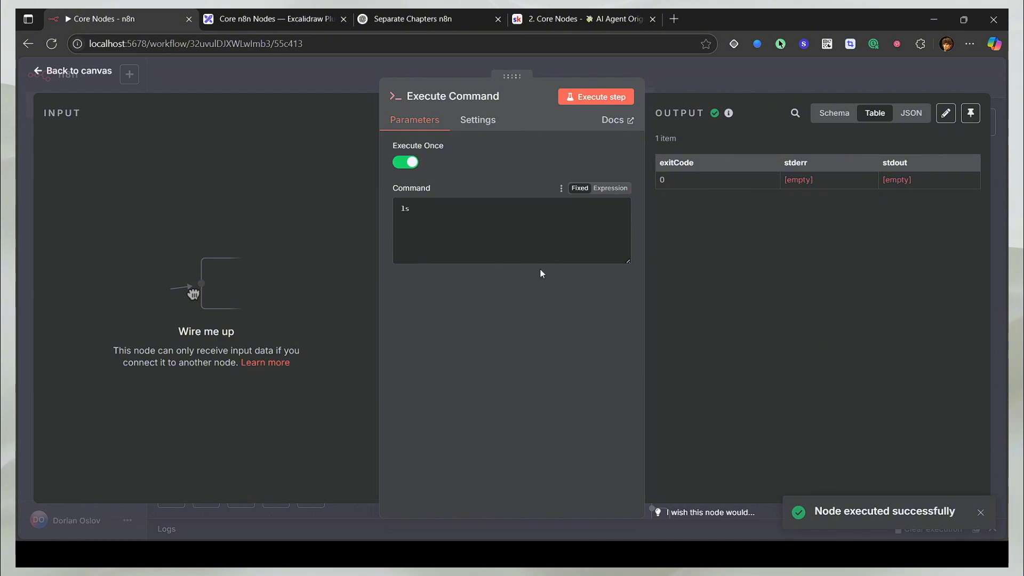
Step: Switch to Docker Desktop and open the terminal of the running n8n container
click(382, 554)
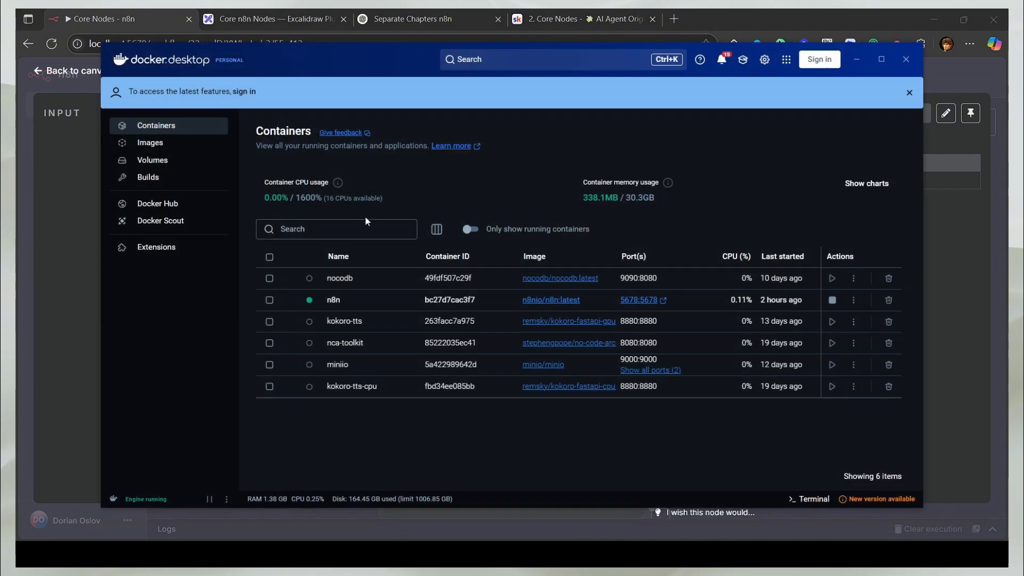
click(334, 301)
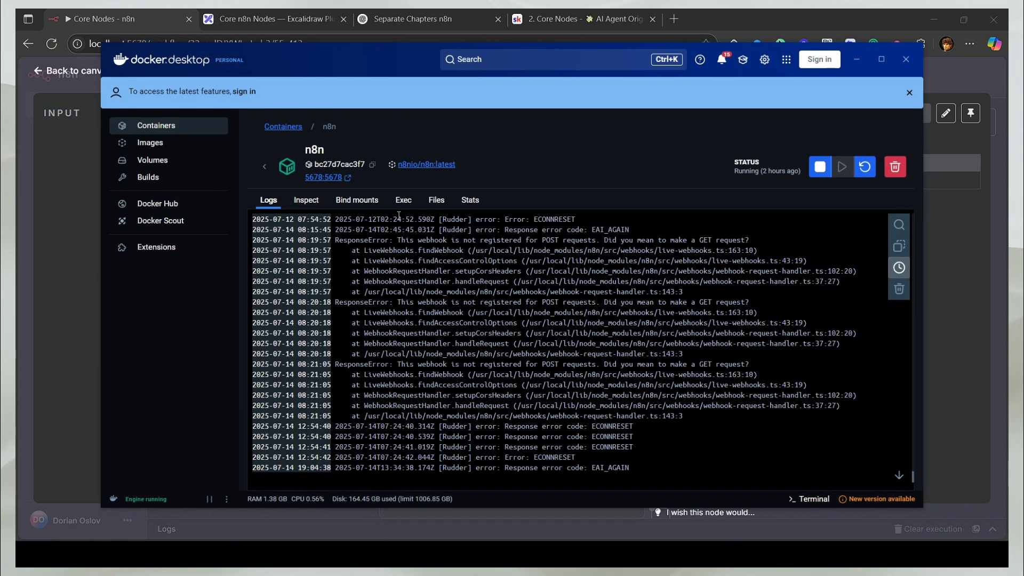
click(403, 200)
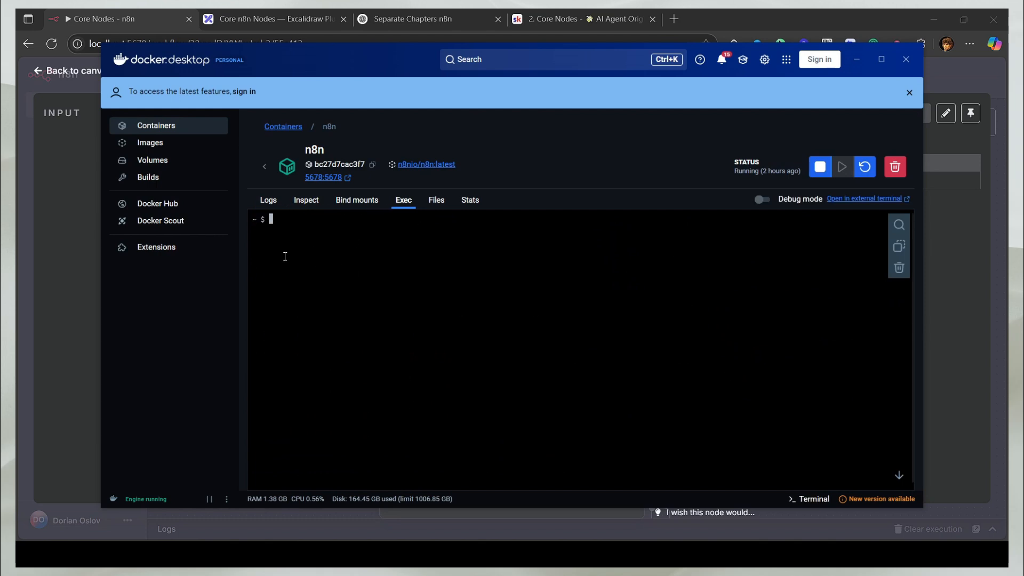
Step: Return to n8n, replace the Execute Command node's command with mkdir, and execute the step
click(77, 288)
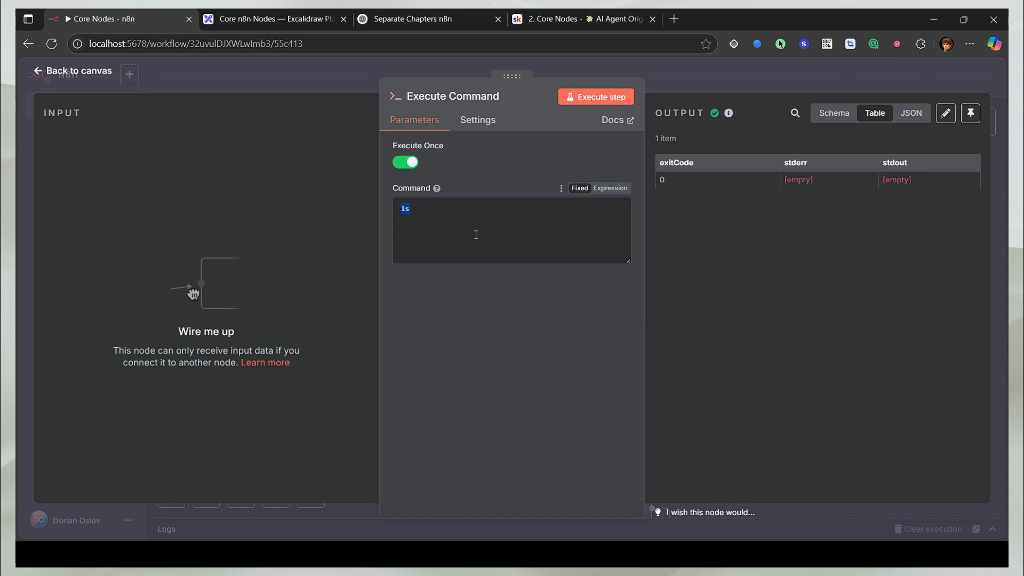
click(596, 97)
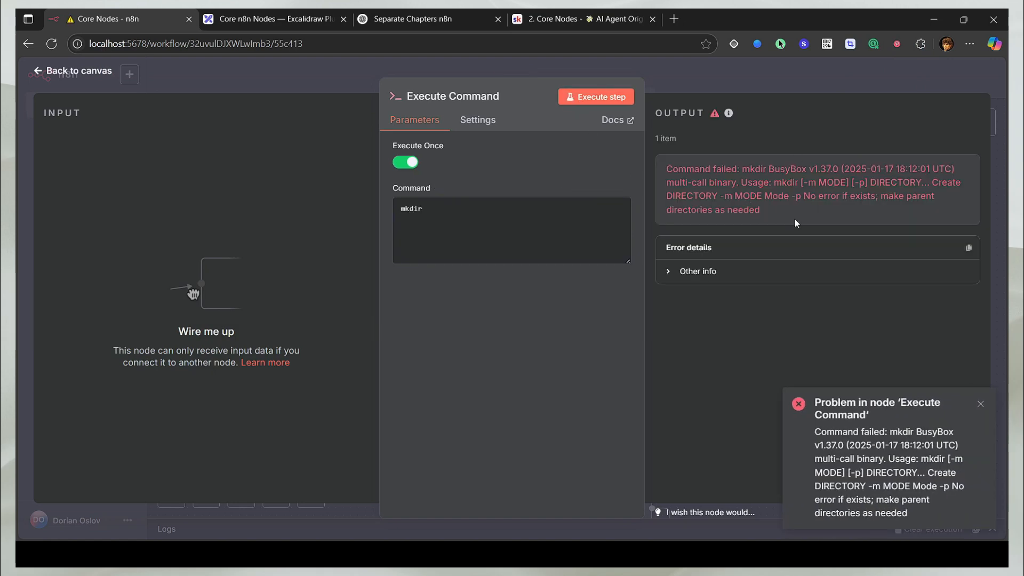
Step: Switch to Docker Desktop and expand the home and node folders in the n8n container's file listing
key(alt+Tab)
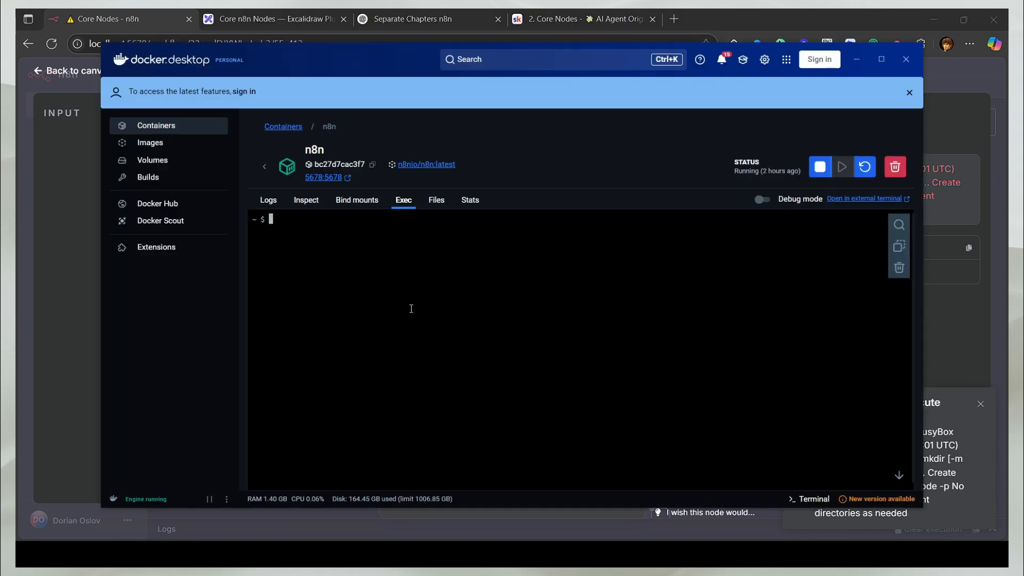
click(436, 200)
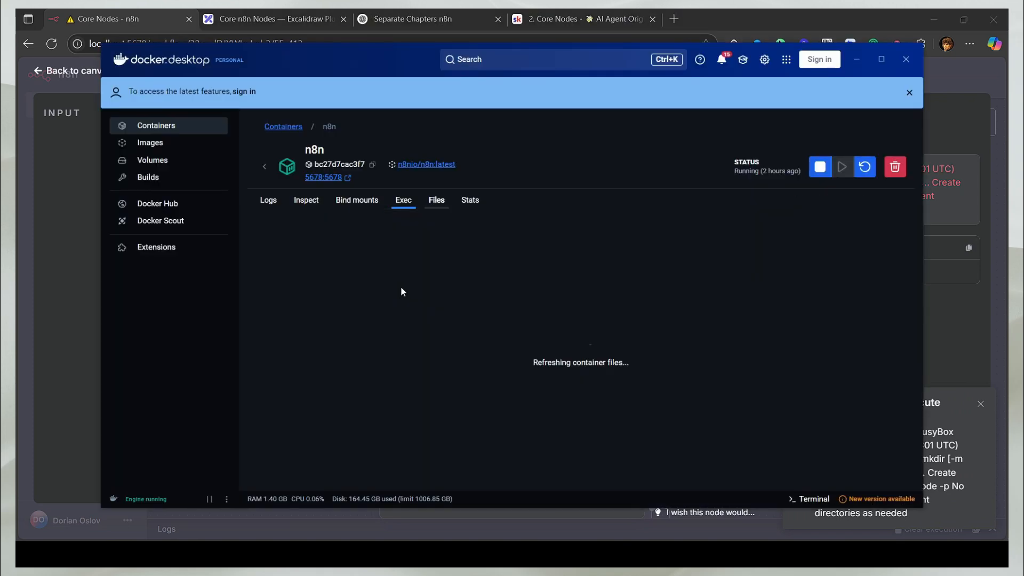
click(262, 349)
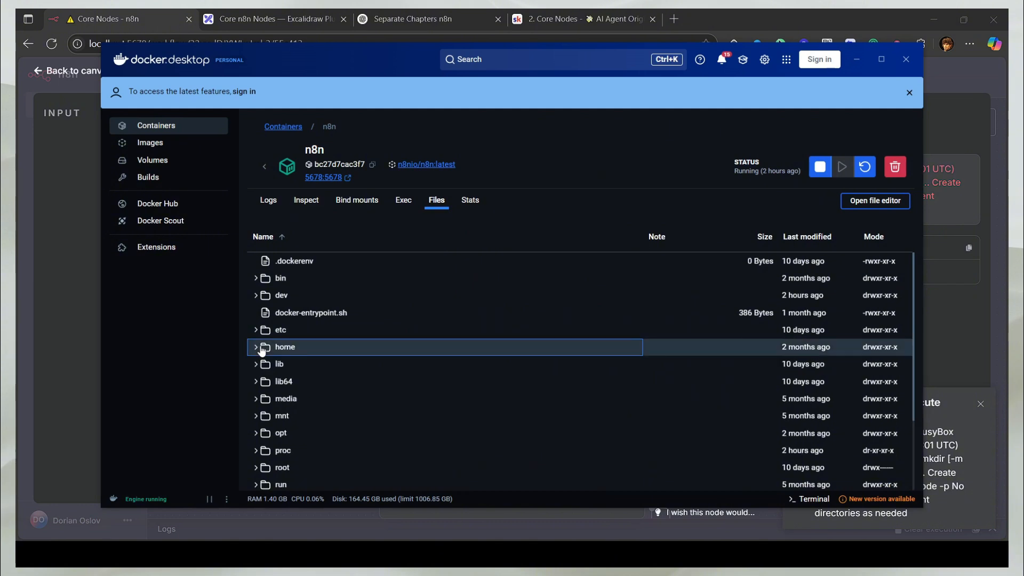
click(261, 349)
click(275, 366)
click(259, 364)
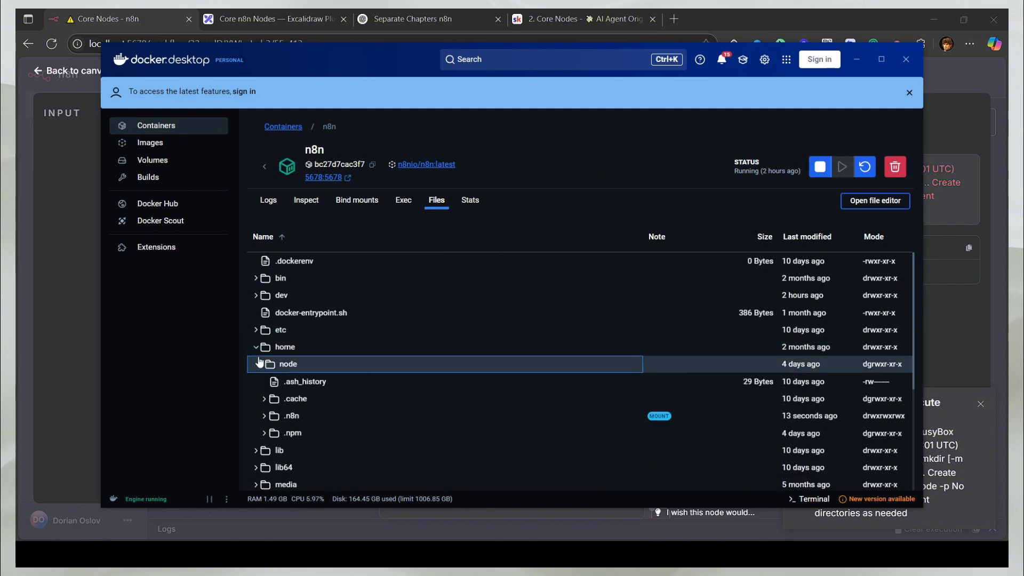
Step: Run mkdir folder1 in the n8n container's terminal and check the container's files for the folder
click(403, 201)
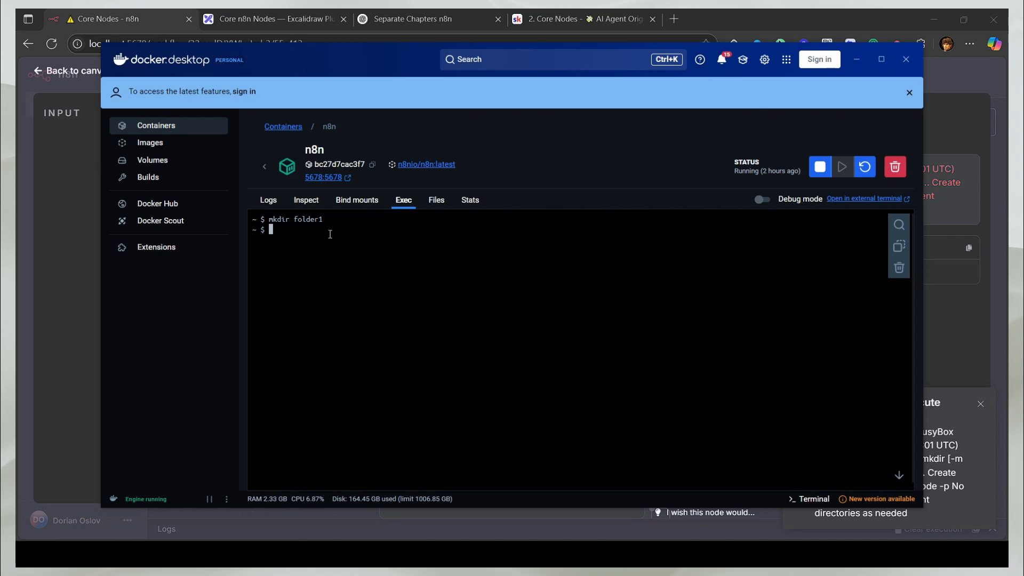
click(432, 208)
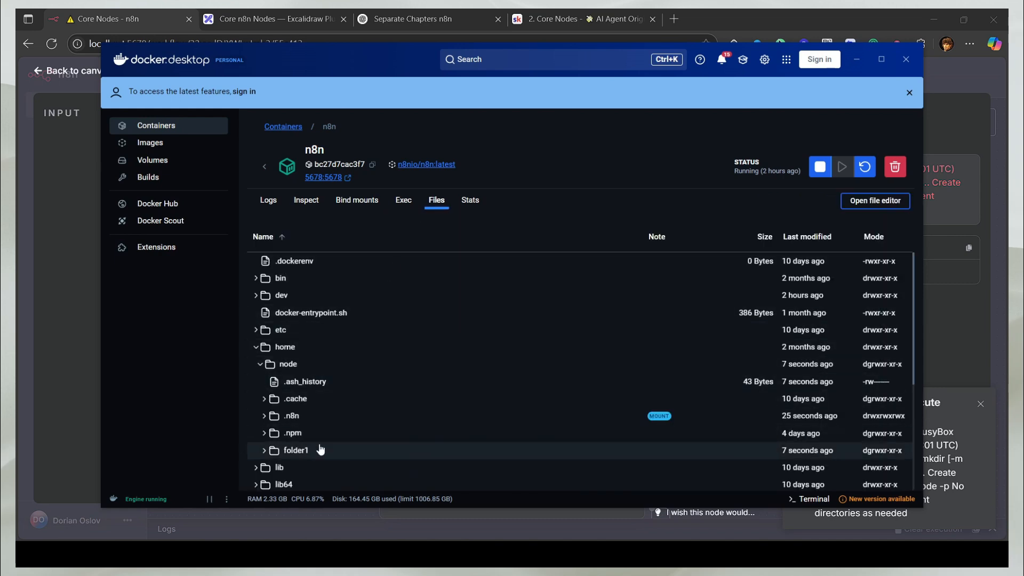
Step: Return to n8n, complete the Execute Command node's command as mkdir folder2, and execute the step
click(88, 317)
click(438, 219)
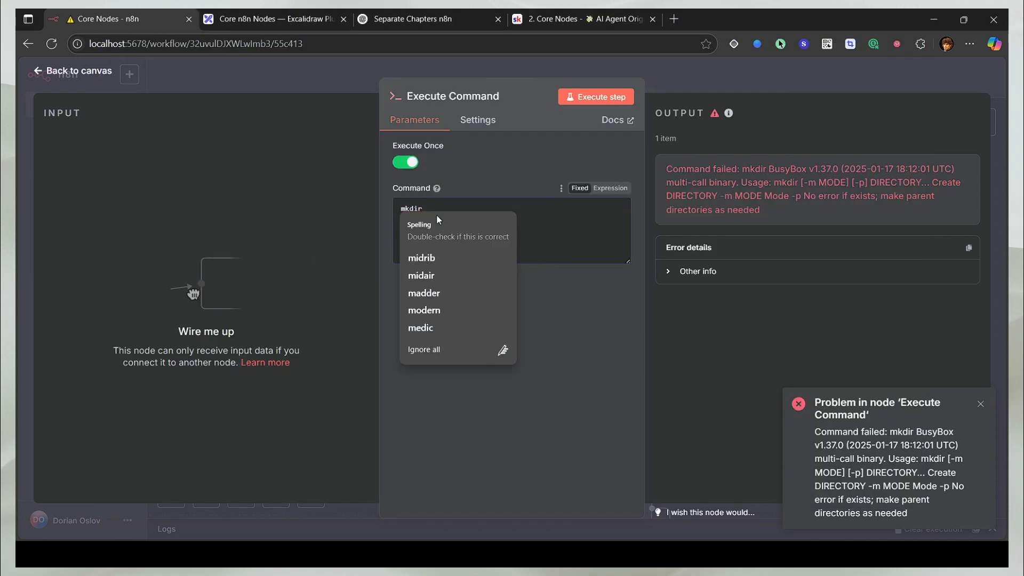
text(folder2)
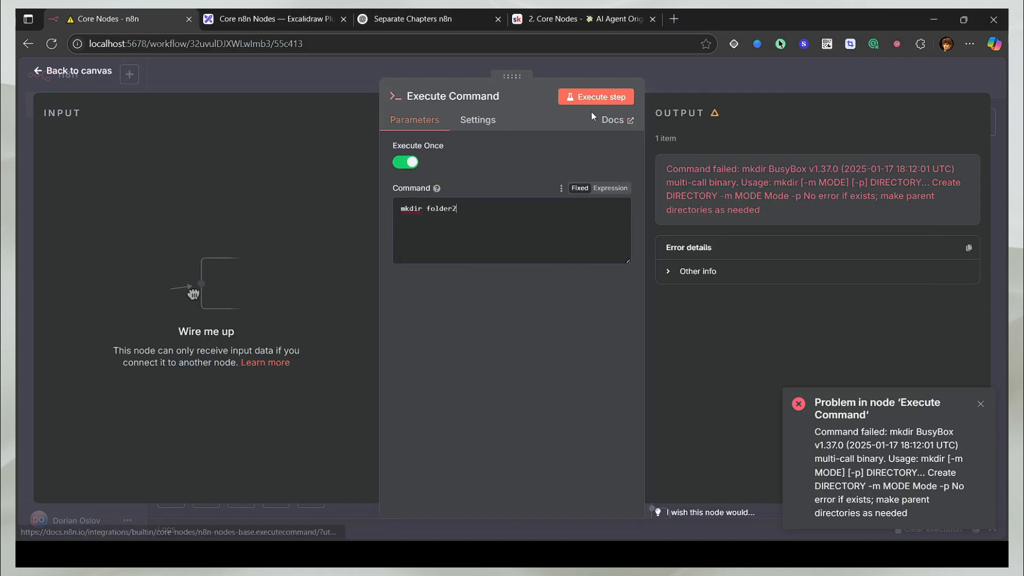
click(596, 97)
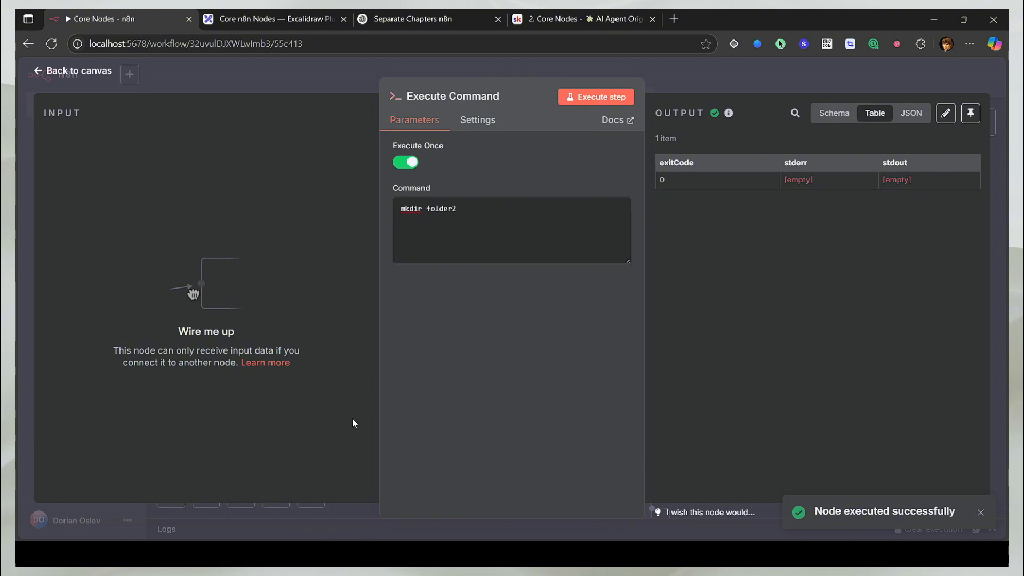
Step: Check the container's files for folder2 in Docker Desktop, and compare its terminal with the Execute Command node in n8n
key(alt+Tab)
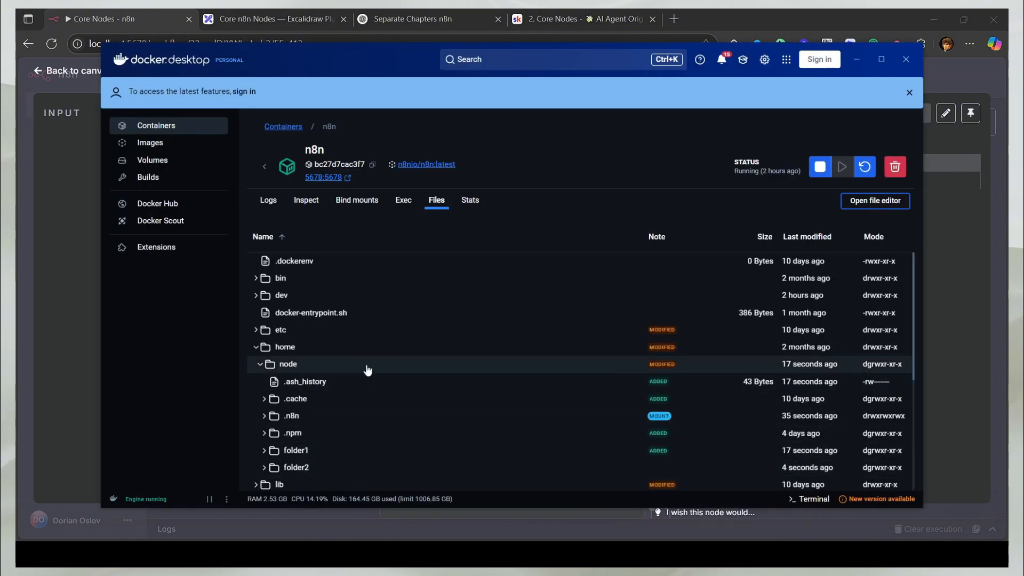
click(403, 200)
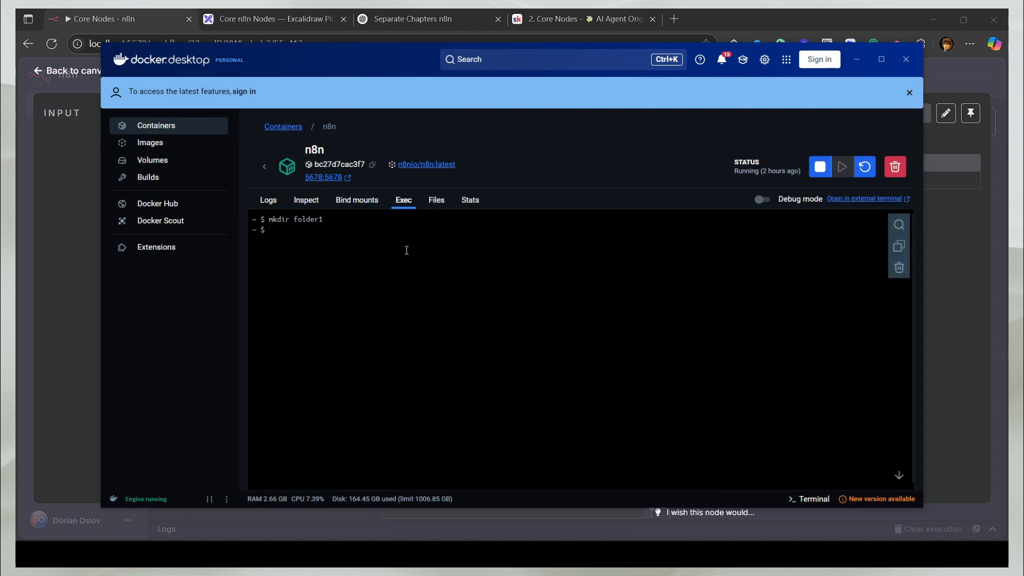
click(81, 281)
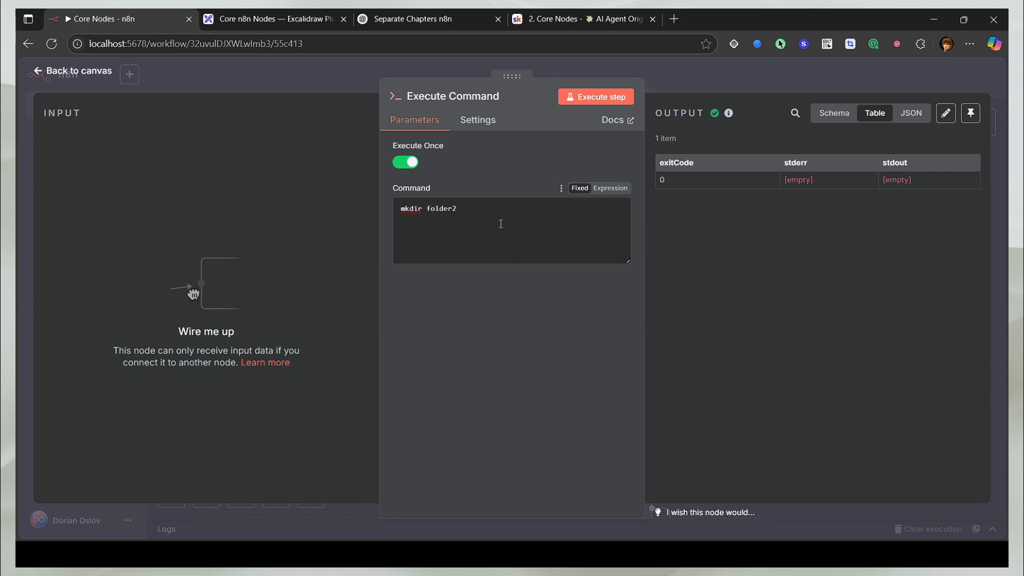
key(ctrl+a)
click(481, 403)
key(alt+Tab)
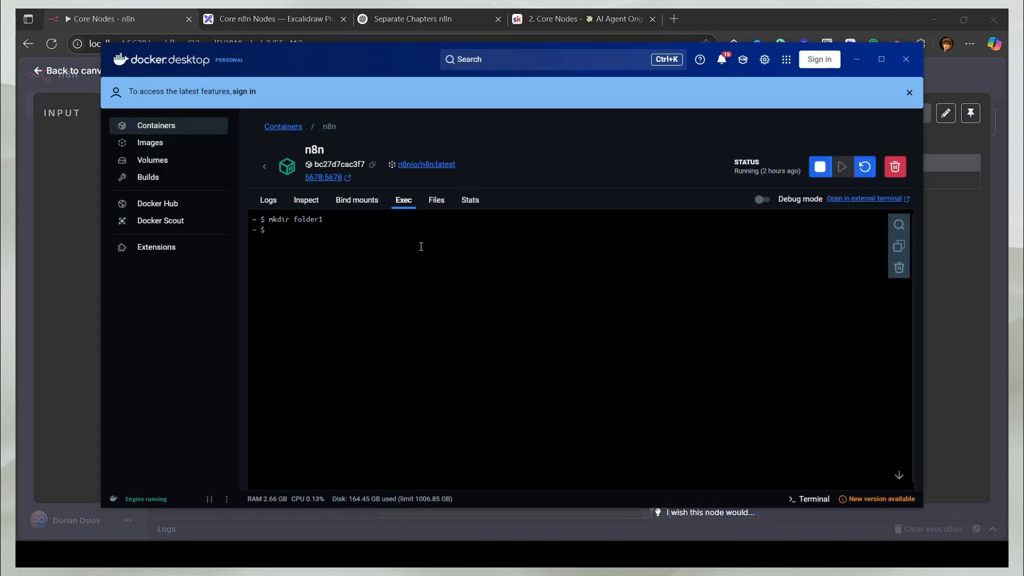
click(84, 207)
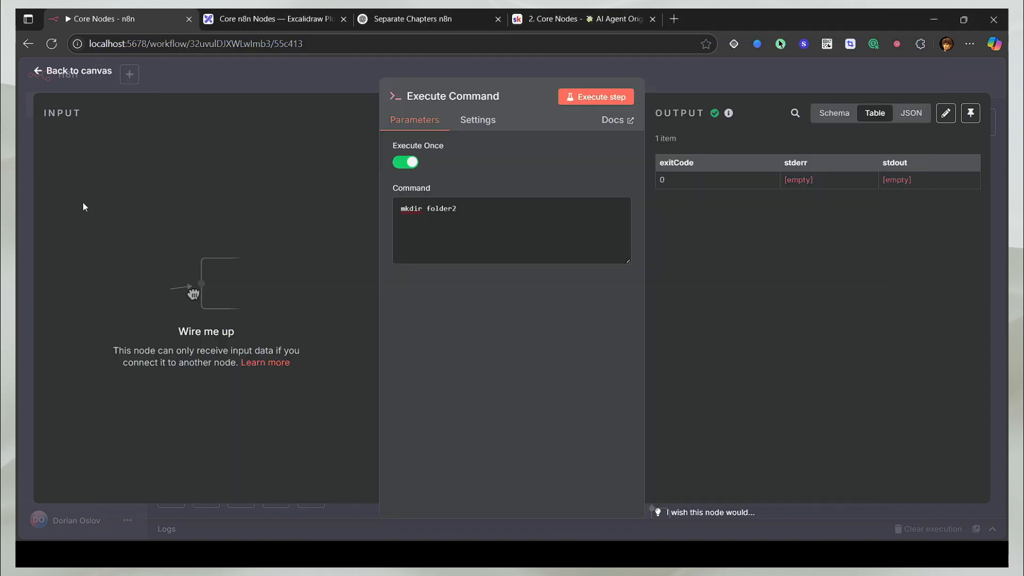
Step: In Excalidraw, sketch three slanted parallel lines in an empty area, with arrows leading into them and a longer arrow below
click(300, 24)
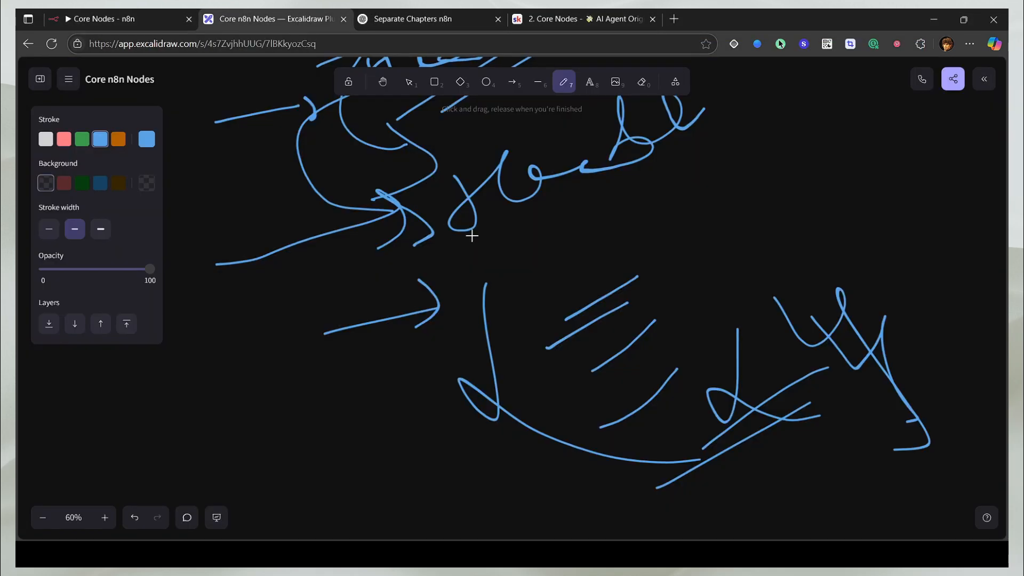
scroll(472, 235, left, 8)
scroll(472, 236, down, 2)
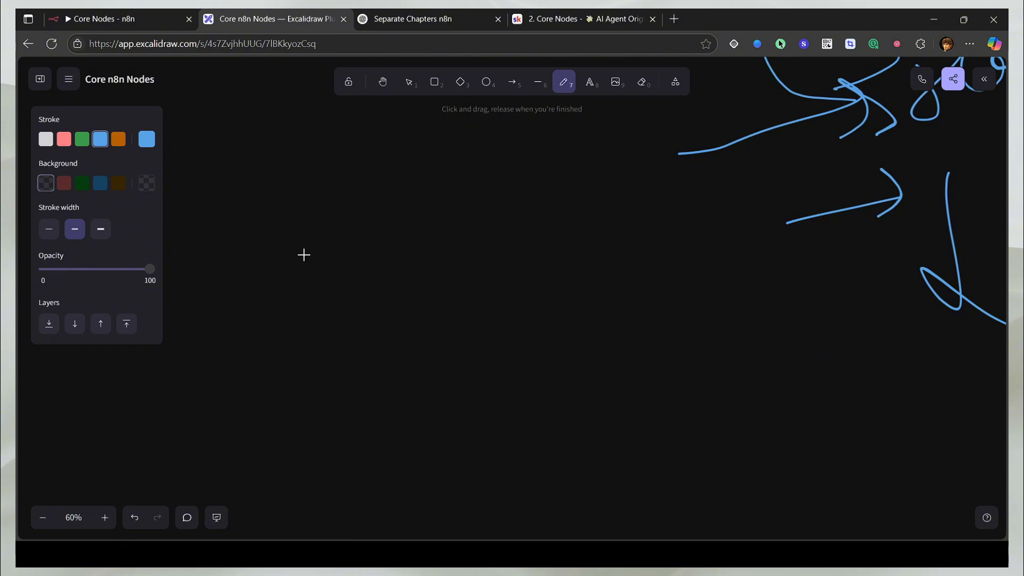
drag(373, 247, 556, 192)
drag(413, 265, 610, 216)
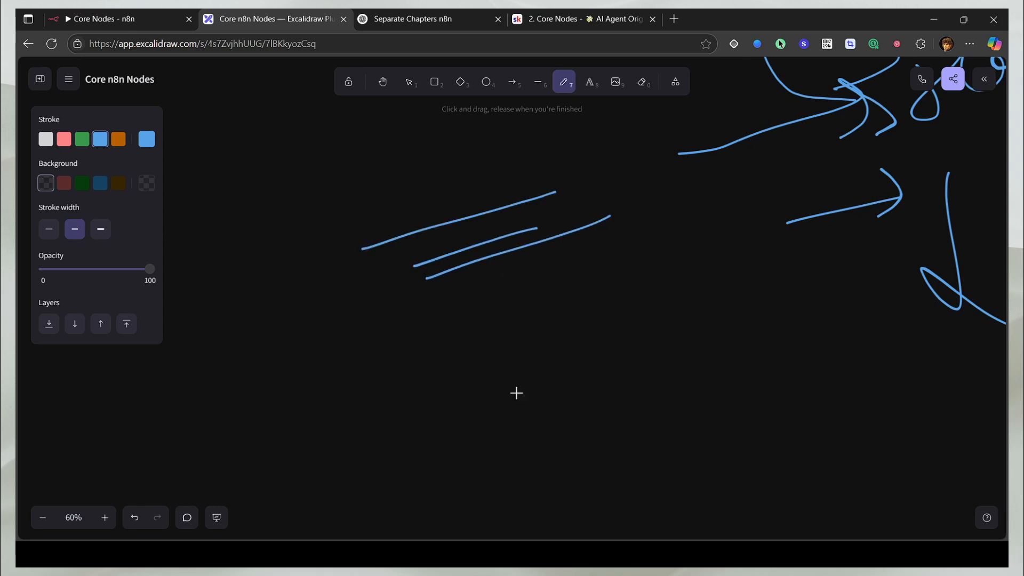
drag(306, 307, 369, 244)
drag(341, 241, 372, 265)
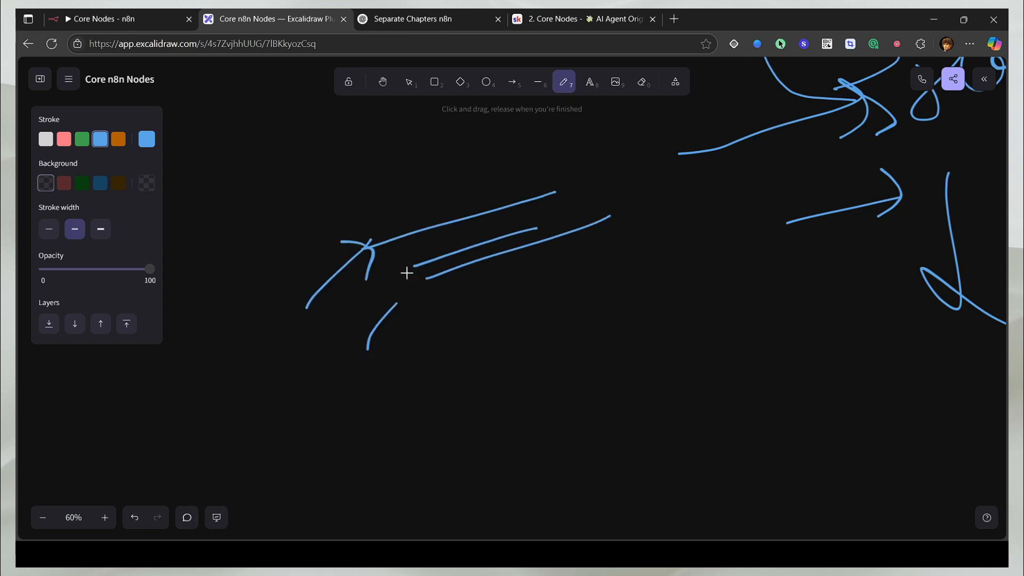
drag(397, 366, 623, 308)
drag(588, 301, 564, 364)
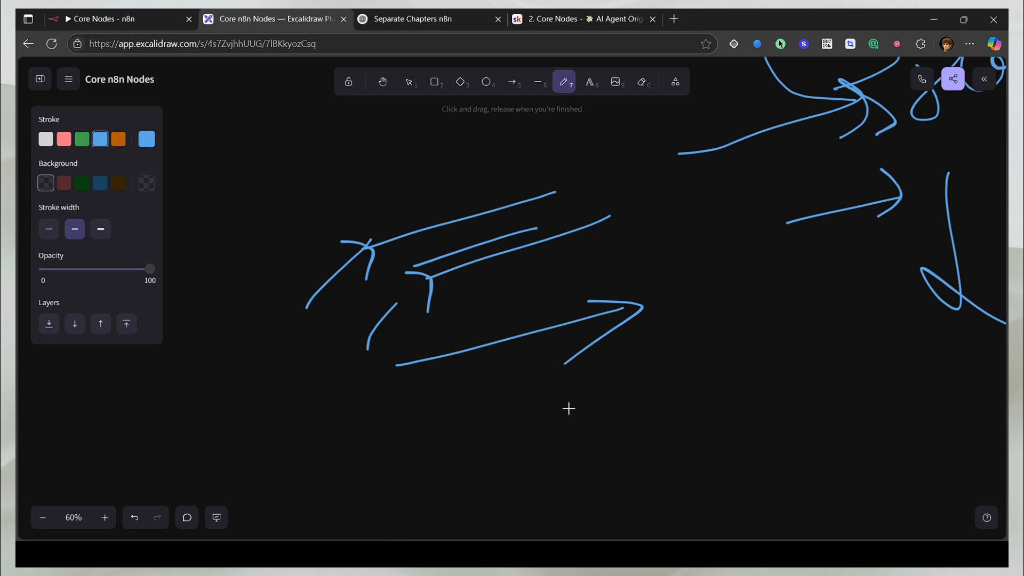
Step: Review the Execute Command node in n8n against Docker Desktop's container terminal, reopen the node's settings, and switch to Excalidraw
click(152, 20)
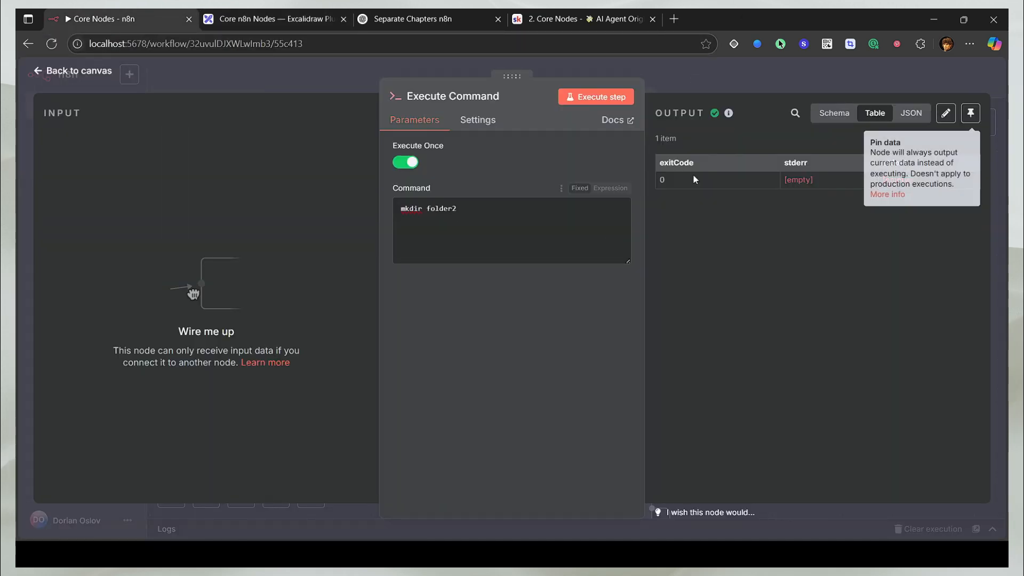
key(alt+Tab)
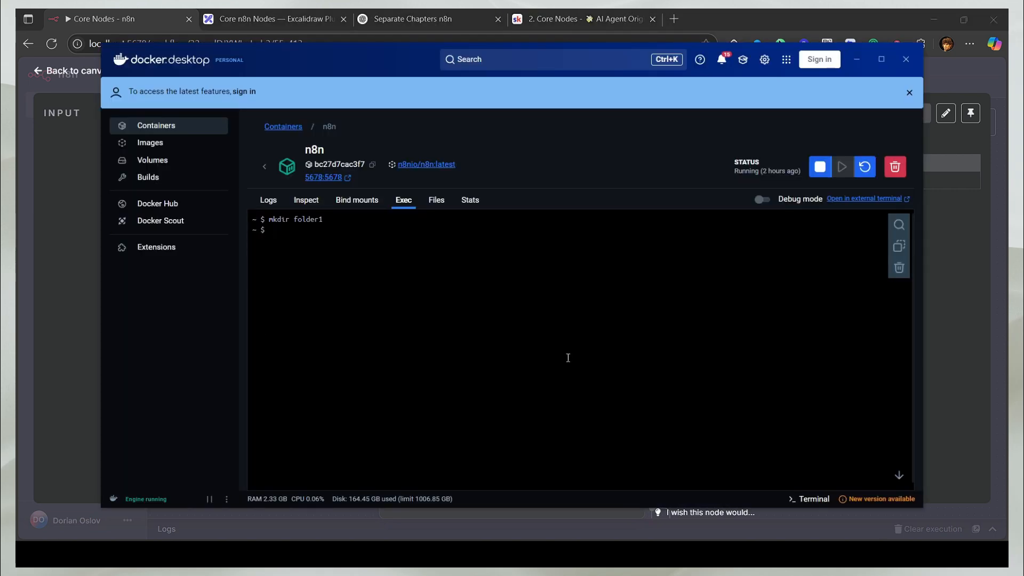
click(82, 235)
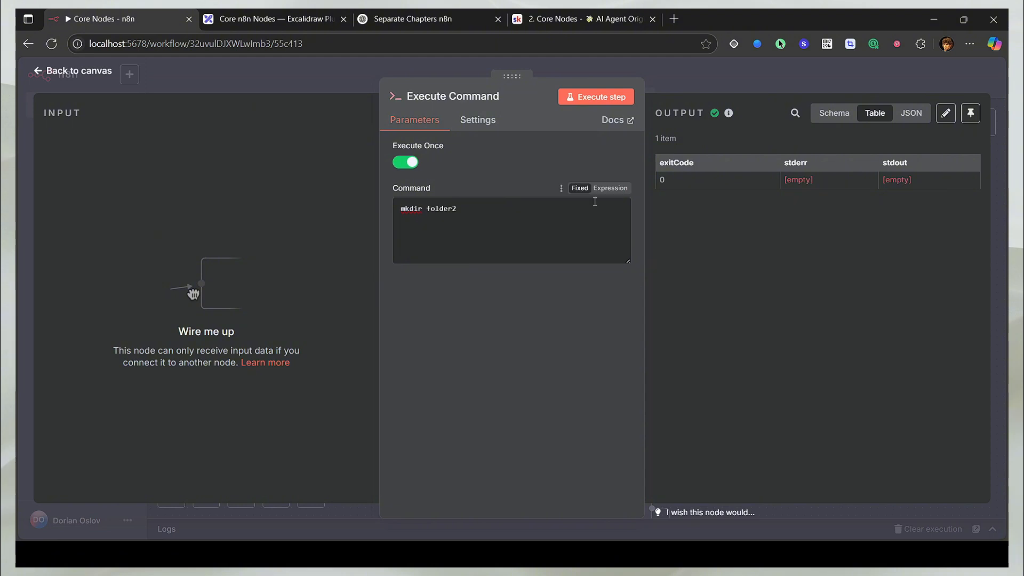
click(717, 68)
double_click(710, 348)
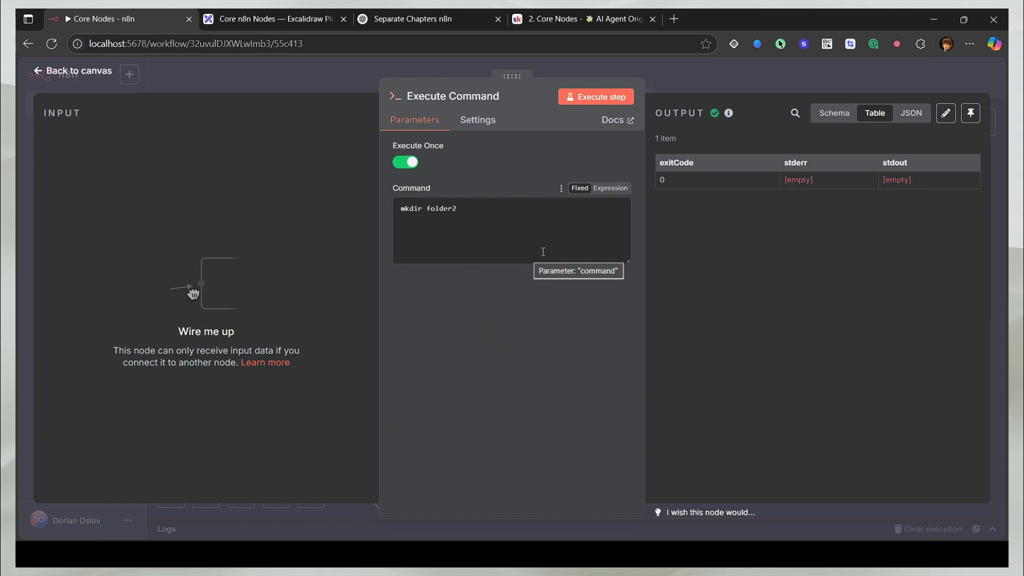
click(265, 21)
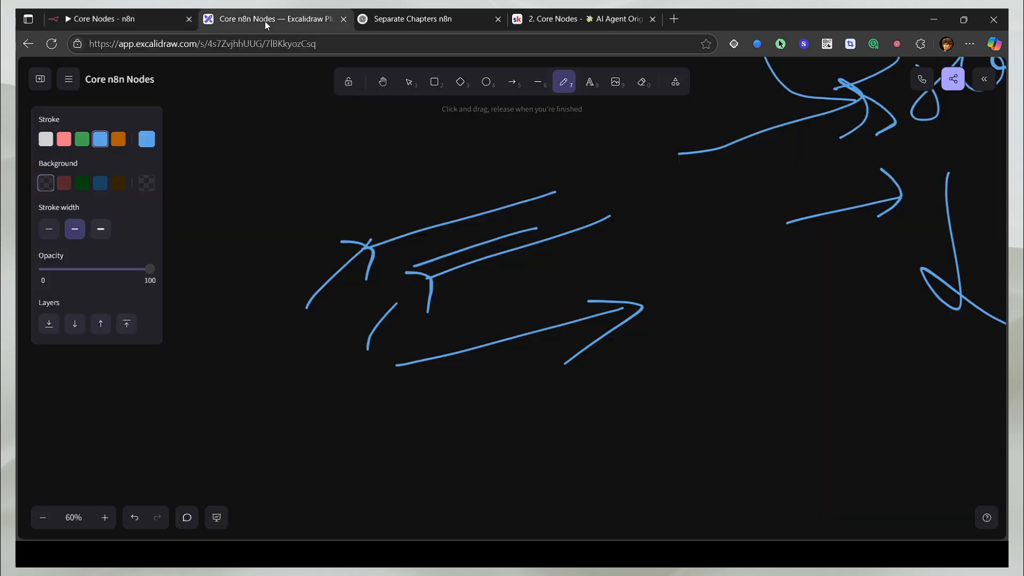
Step: In the Excalidraw sketch, scribble a two-line handwritten note above the slanted parallel lines and underline it with two long strokes
mouse_move(414, 289)
mouse_down()
mouse_move(543, 371)
mouse_move(587, 416)
mouse_up()
drag(449, 215, 446, 281)
drag(472, 211, 466, 256)
mouse_move(469, 219)
mouse_down()
mouse_move(558, 211)
mouse_move(580, 195)
mouse_up()
mouse_move(515, 289)
mouse_down()
mouse_move(542, 270)
mouse_move(613, 267)
mouse_move(669, 248)
mouse_up()
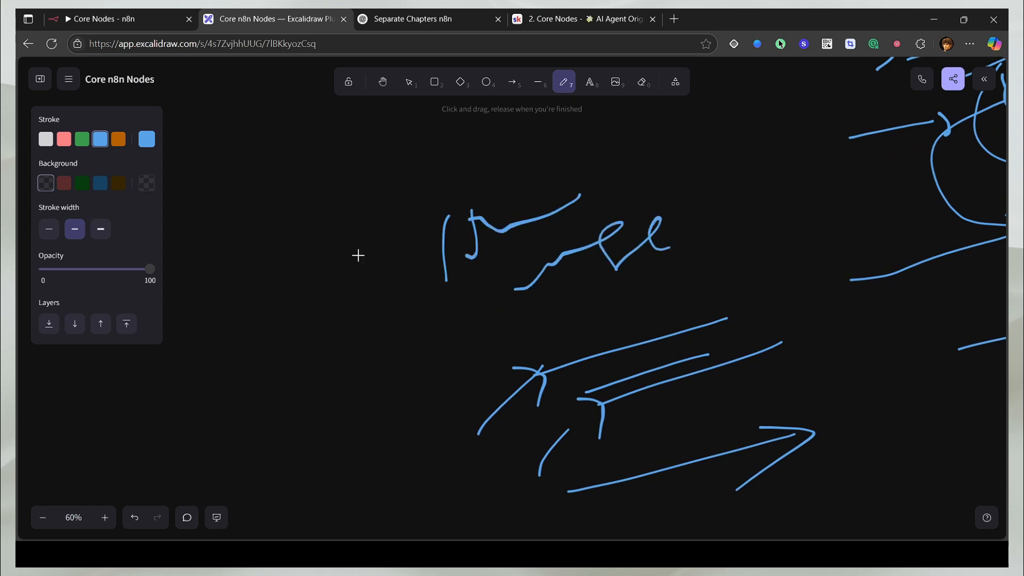
drag(516, 322, 740, 241)
drag(455, 328, 733, 254)
scroll(480, 242, up, 3)
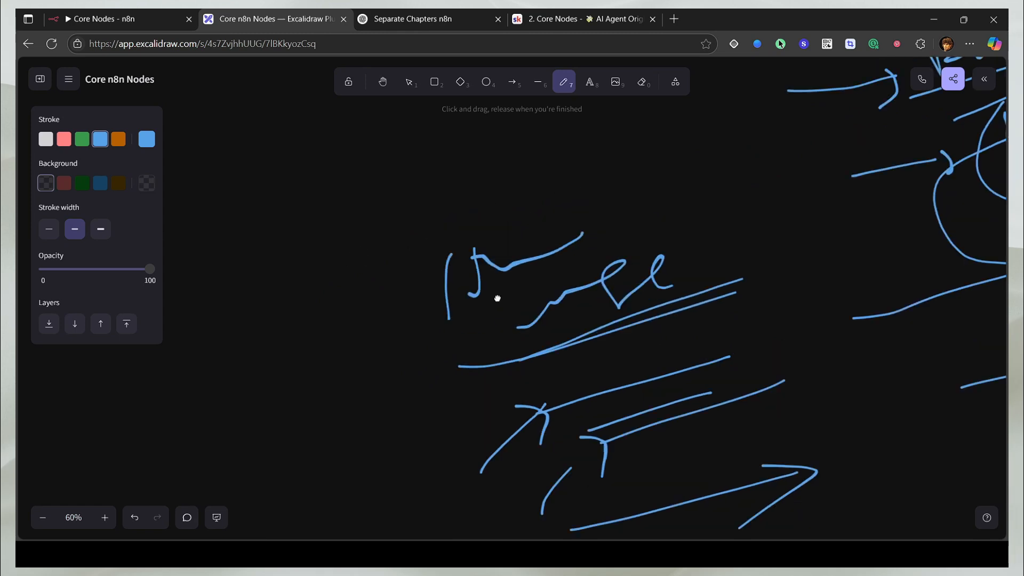
mouse_move(522, 257)
mouse_down()
mouse_move(494, 276)
mouse_move(731, 252)
mouse_up()
Step: Return to n8n, close the Execute Command node, and review the Respond to Webhook node's settings
click(102, 18)
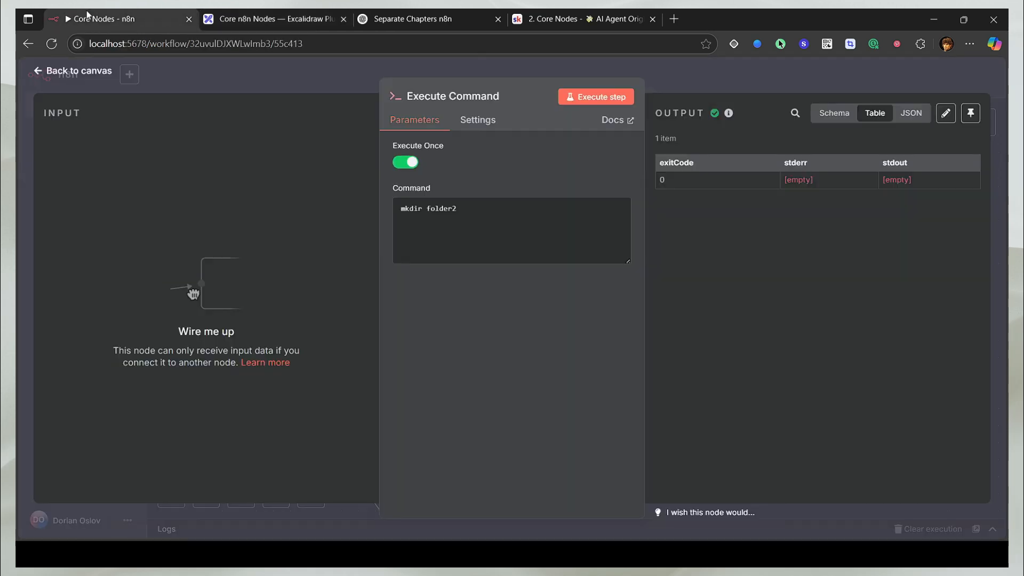
click(729, 72)
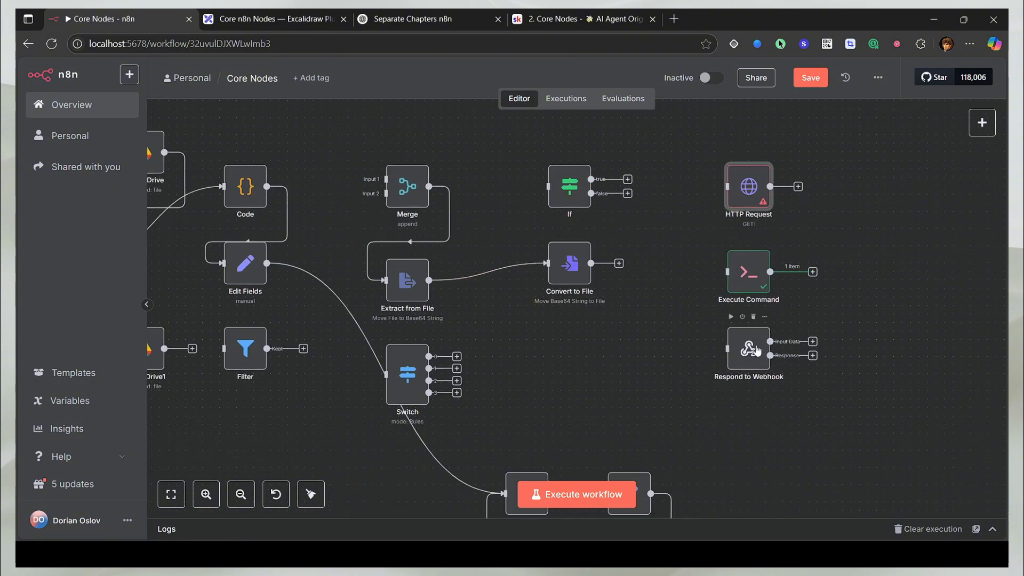
click(757, 350)
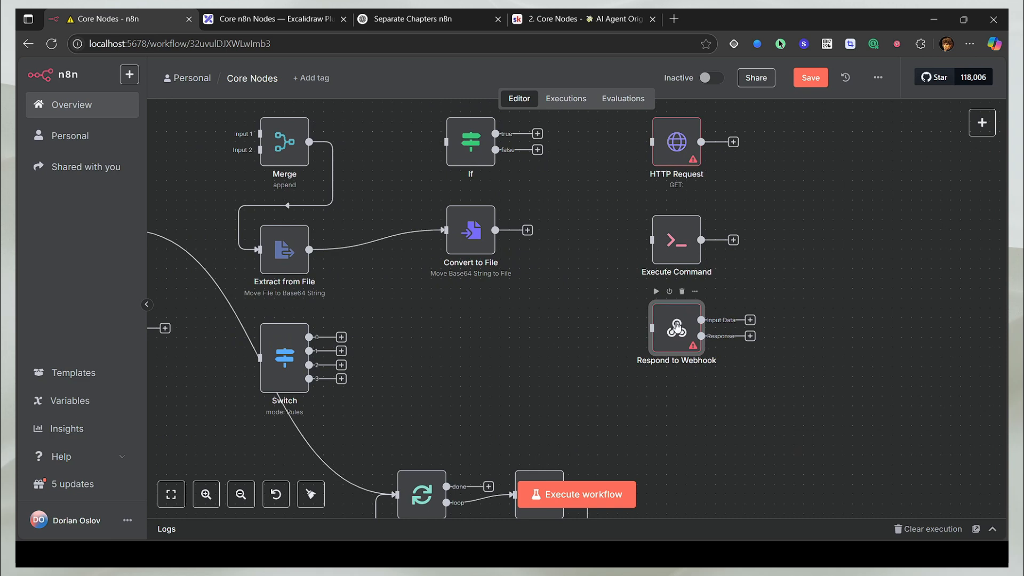
double_click(676, 326)
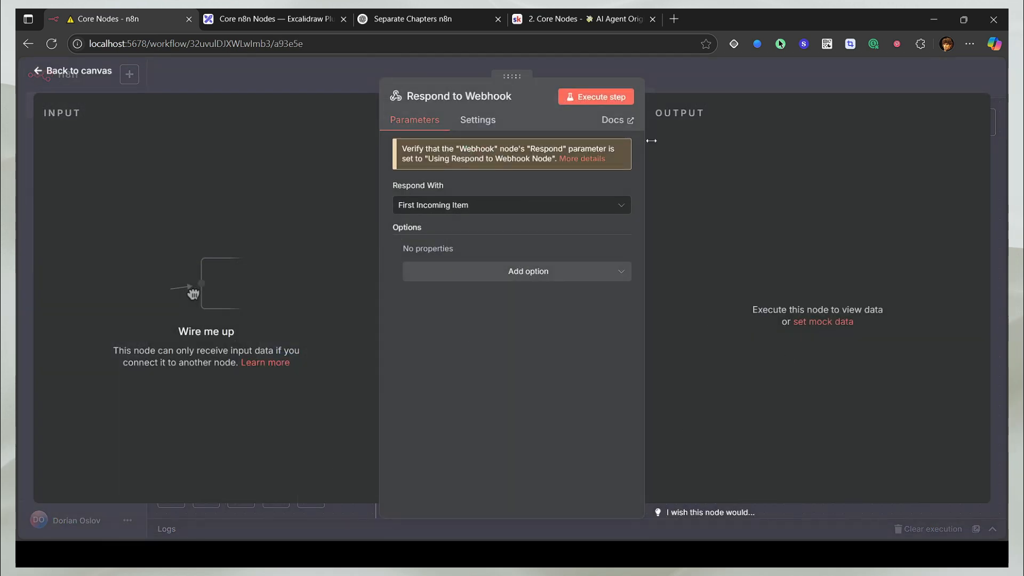
click(689, 83)
Step: Add a Webhook trigger node, connect its output to the Respond to Webhook node, and align it beside that node
click(962, 132)
click(975, 132)
text(w)
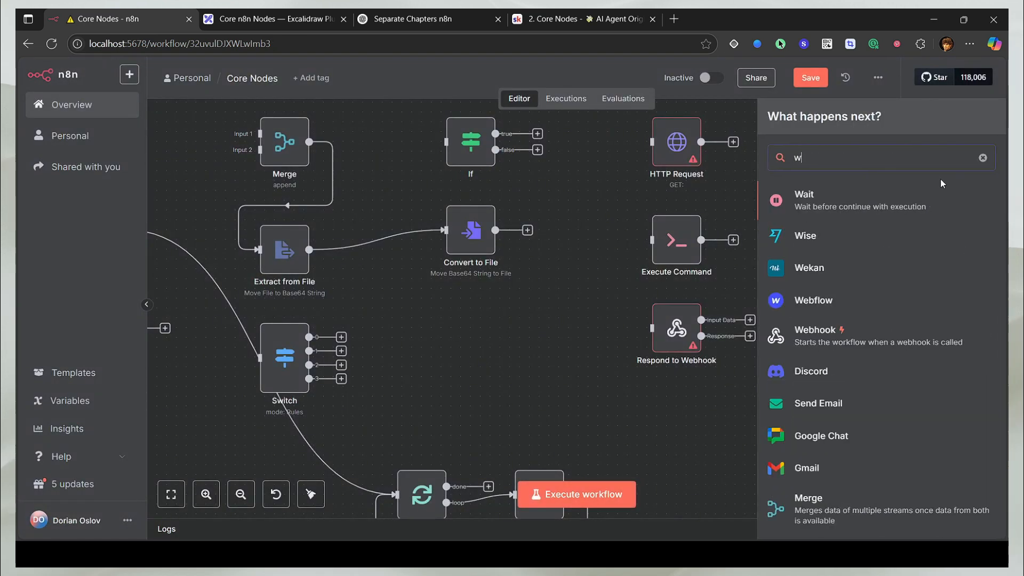
text(ebh)
key(Return)
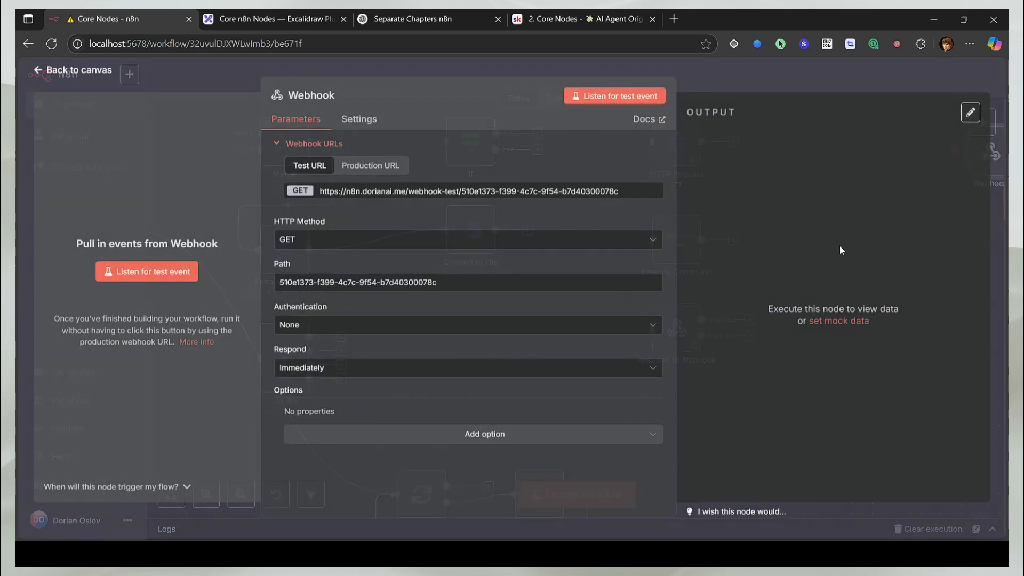
key(Escape)
drag(923, 195, 459, 383)
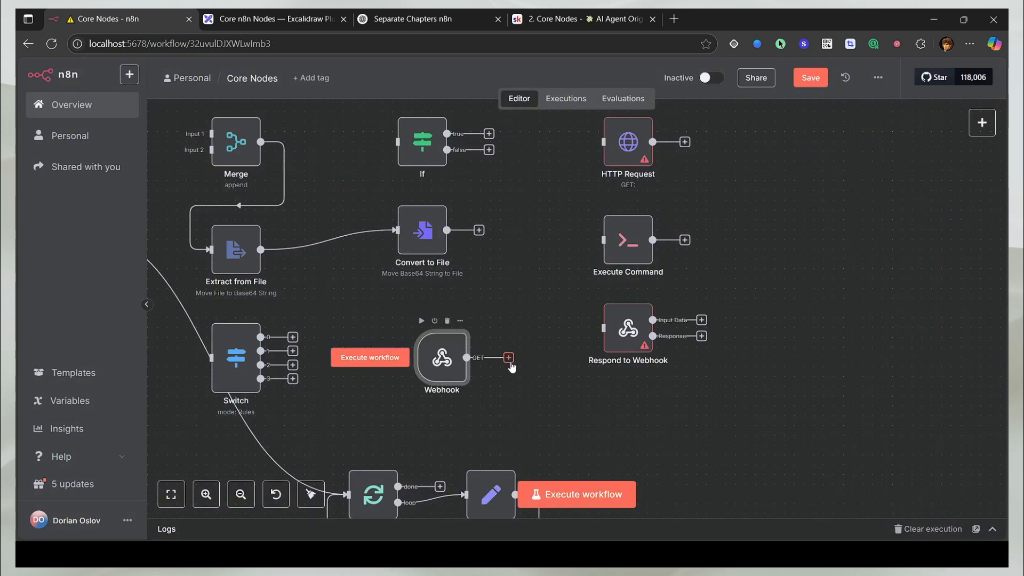
drag(509, 358, 603, 328)
mouse_move(453, 368)
mouse_down()
mouse_move(542, 339)
mouse_move(522, 353)
mouse_move(491, 315)
mouse_up()
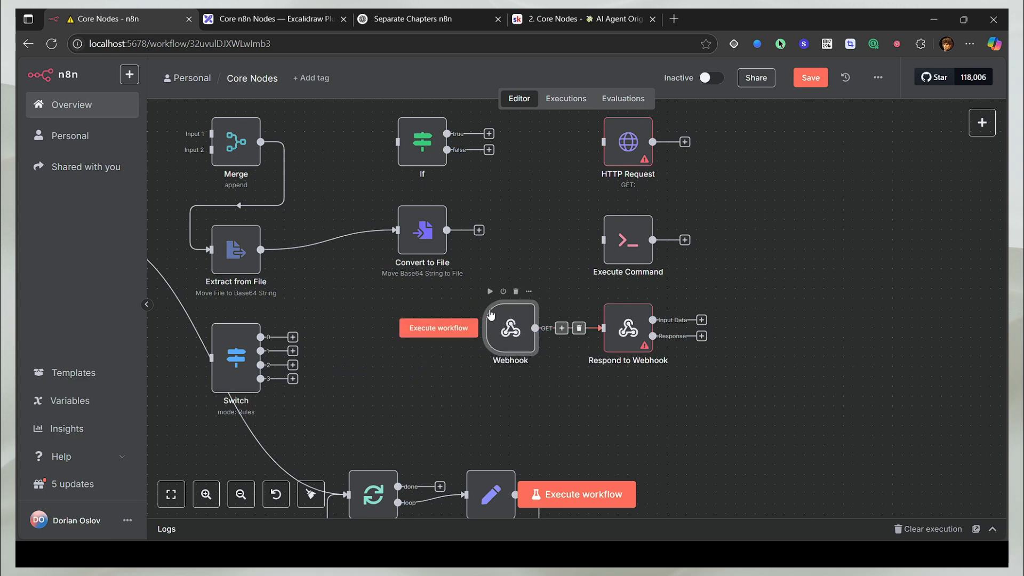
Step: Try to run the Webhook node and activate the workflow, copying the node's production URL in between
click(491, 292)
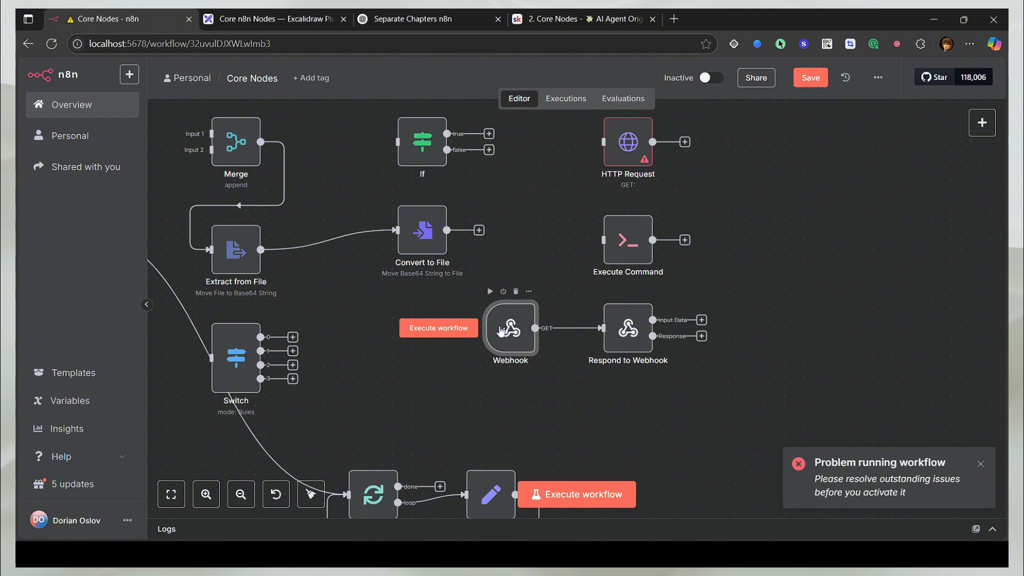
double_click(510, 328)
click(386, 167)
click(427, 192)
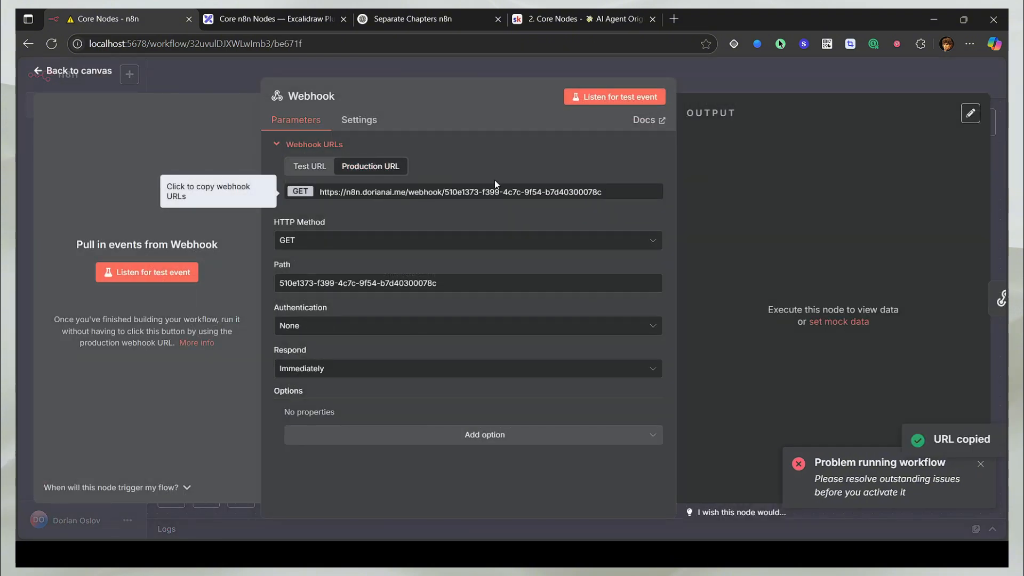
click(720, 87)
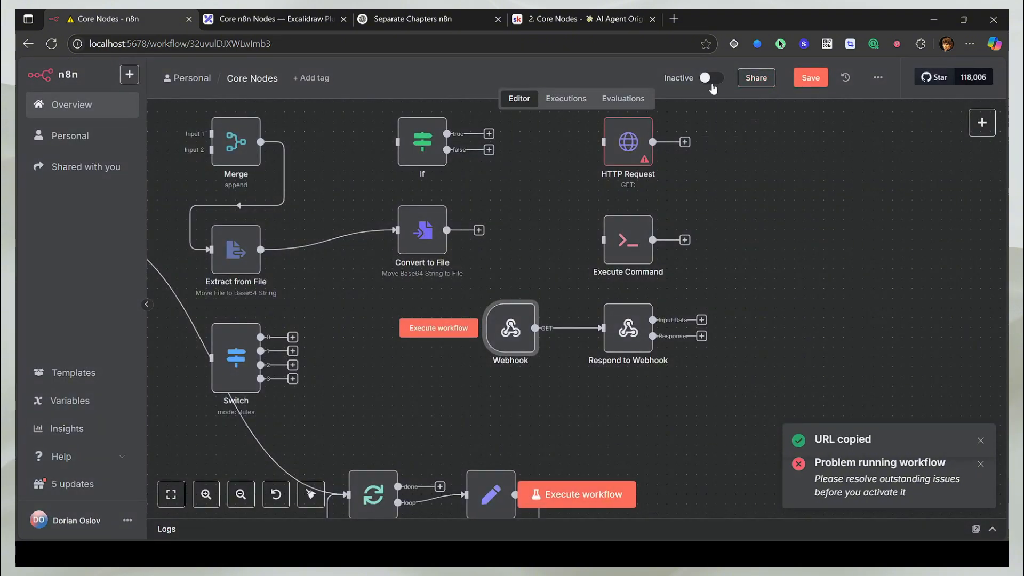
click(709, 80)
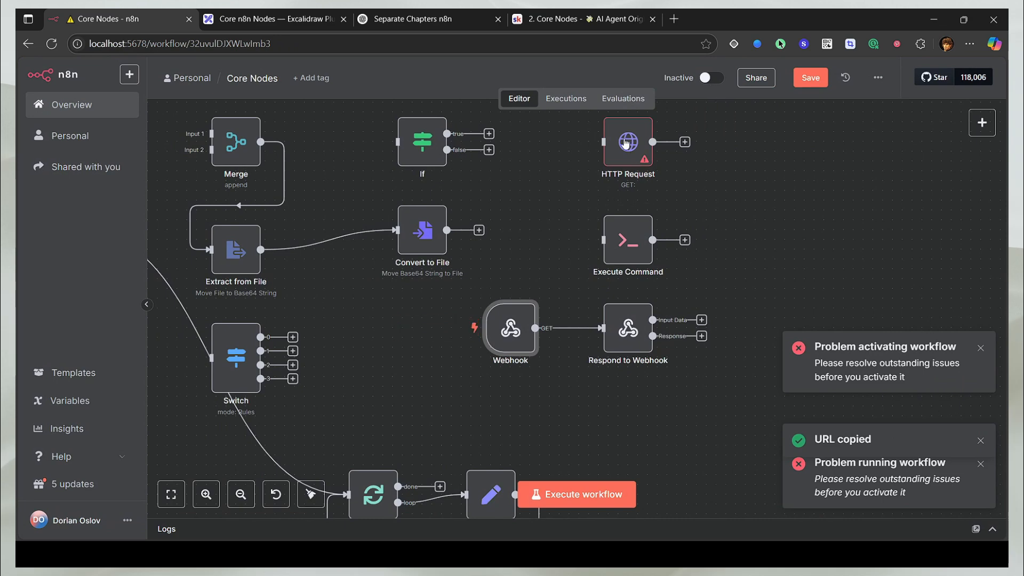
Step: Deactivate the HTTP Request node and save the workflow
drag(634, 160, 715, 301)
scroll(715, 300, down, 4)
drag(500, 332, 629, 291)
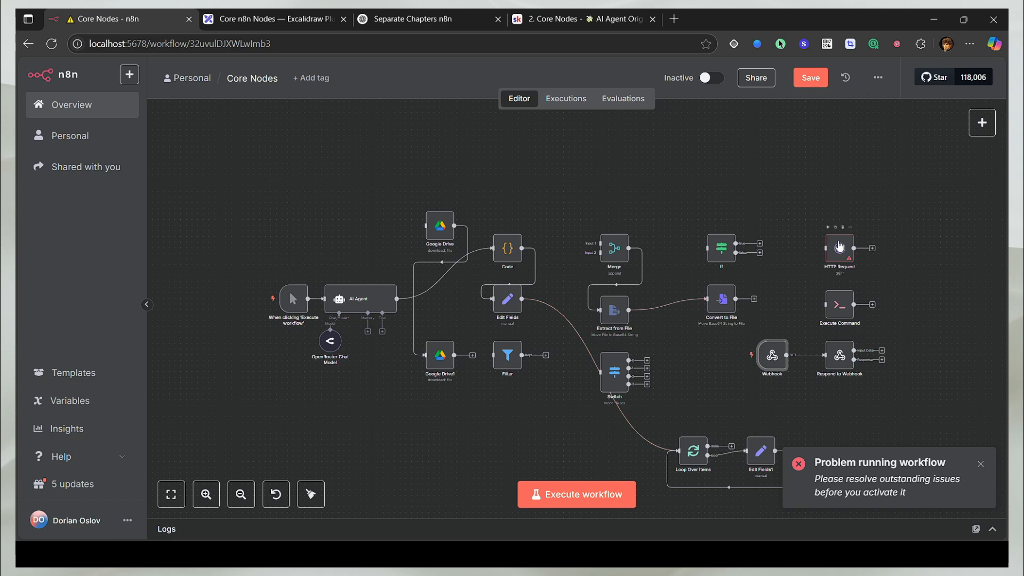
click(836, 228)
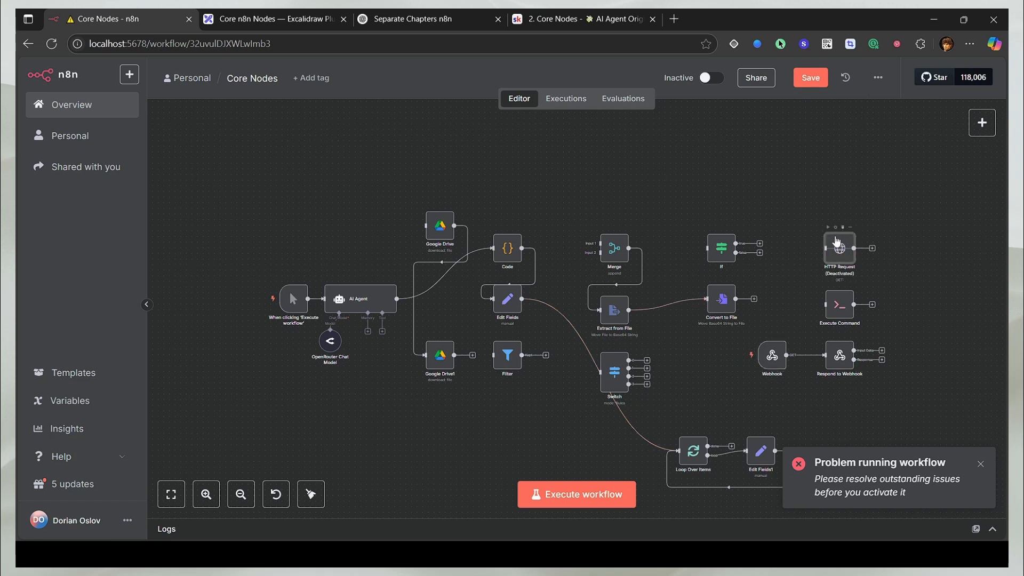
key(ctrl+s)
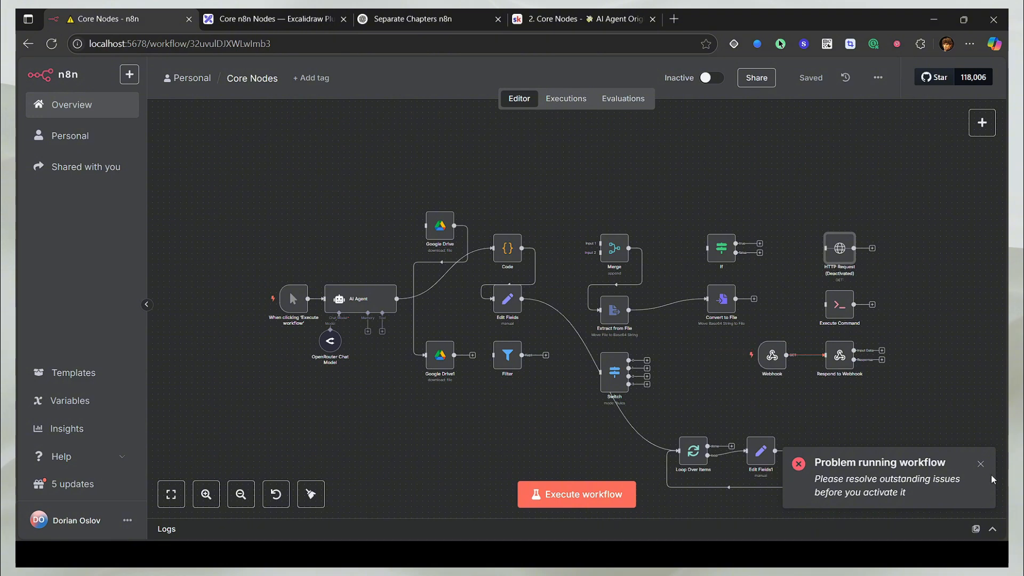
Step: Compare the Webhook node's test and production URLs, start listening for a test event, and copy the test URL
double_click(771, 355)
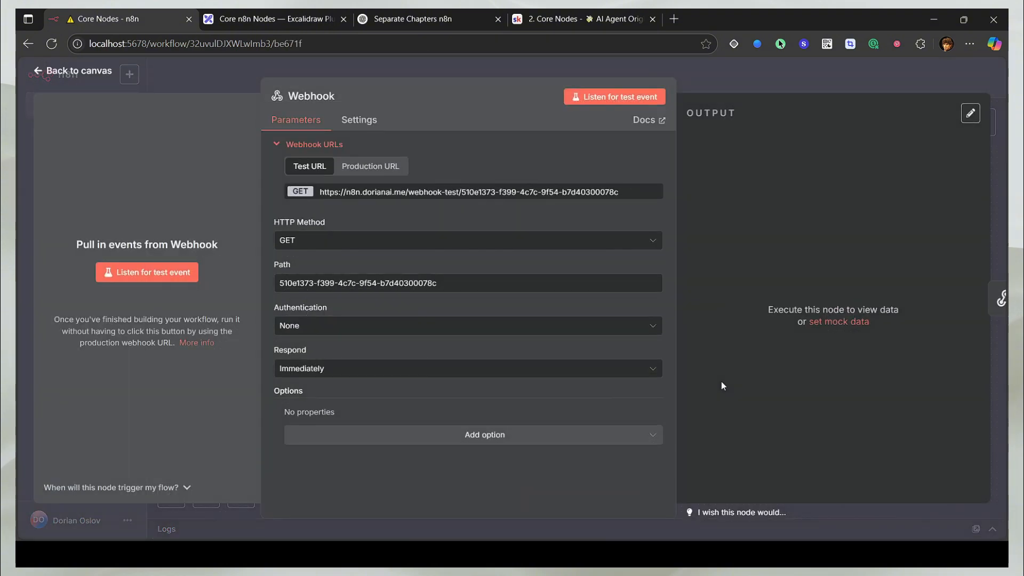
click(370, 166)
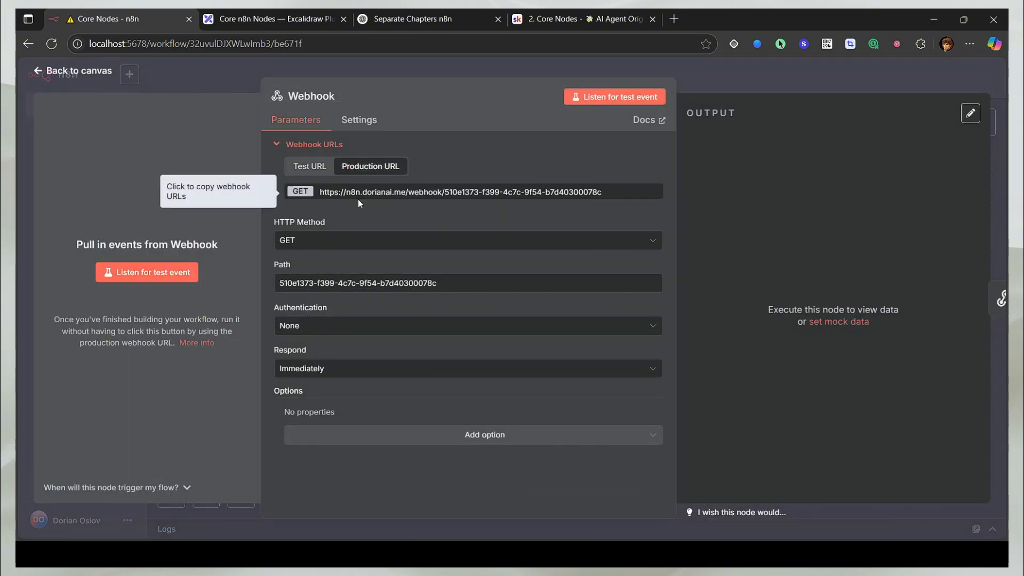
click(331, 167)
click(147, 272)
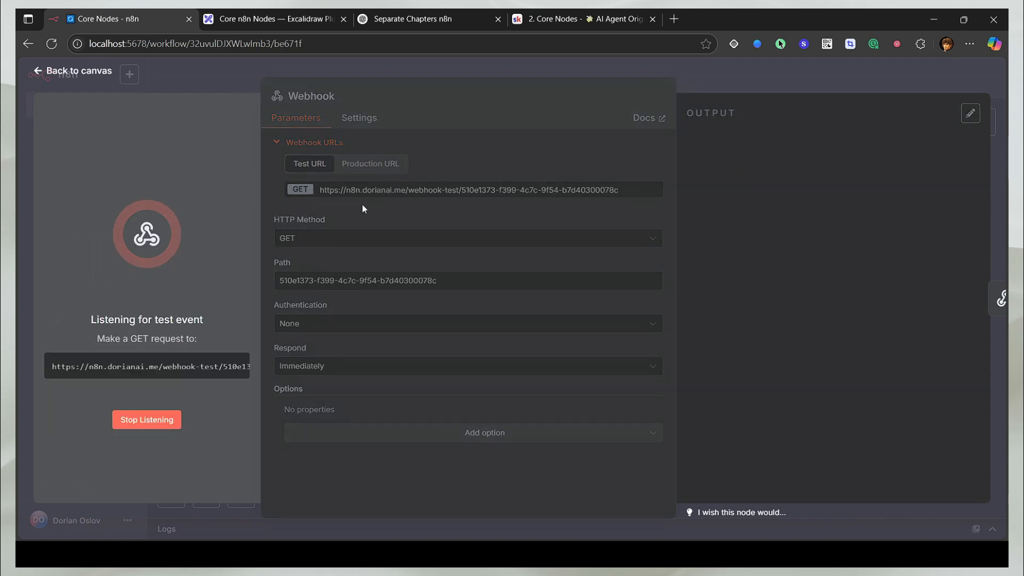
click(179, 358)
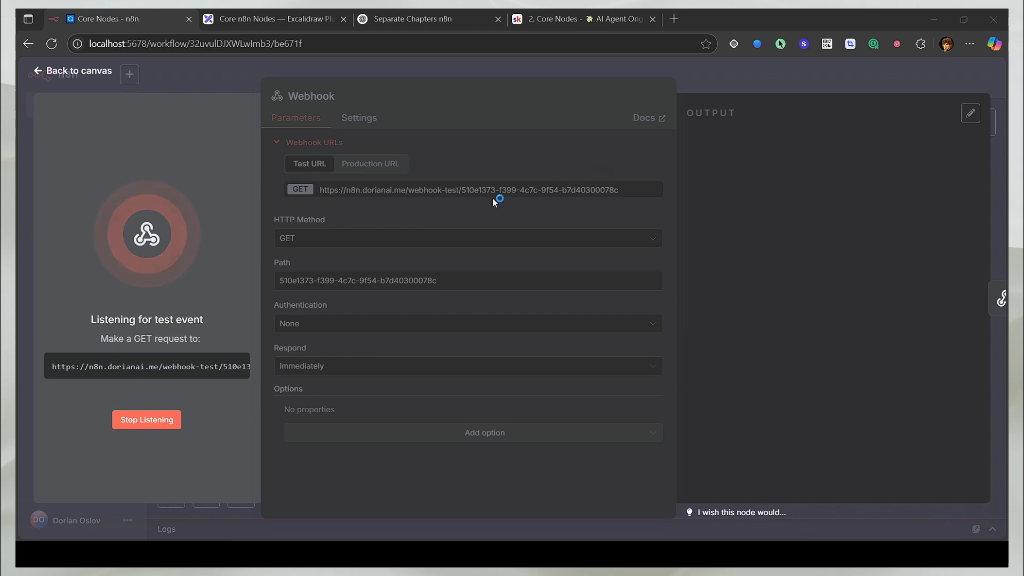
click(726, 86)
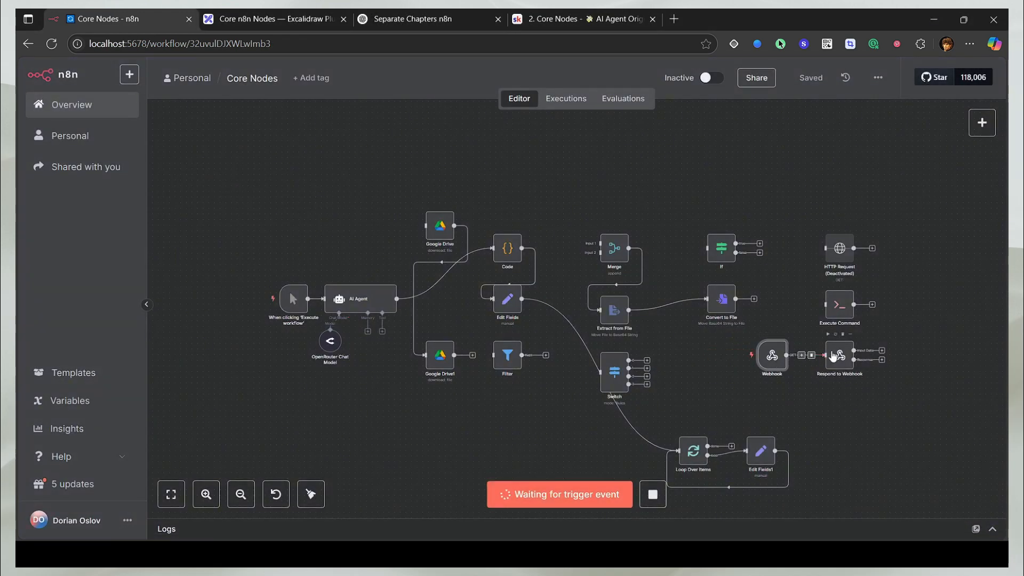
Step: Switch to Postman, replace the GET request's address with the copied webhook test URL, and send the request
key(alt+Tab)
key(ctrl+a)
key(ctrl+v)
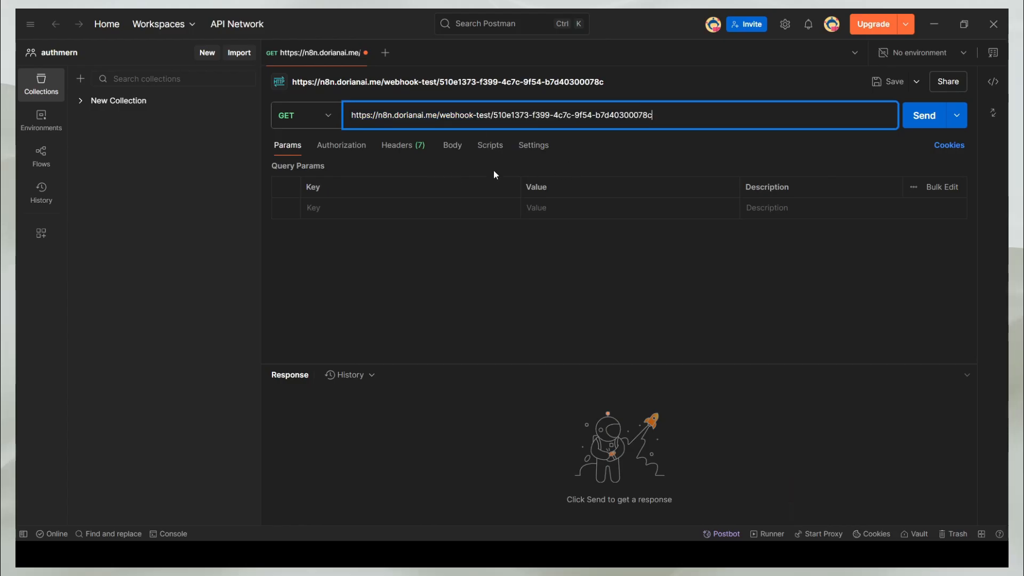
click(910, 115)
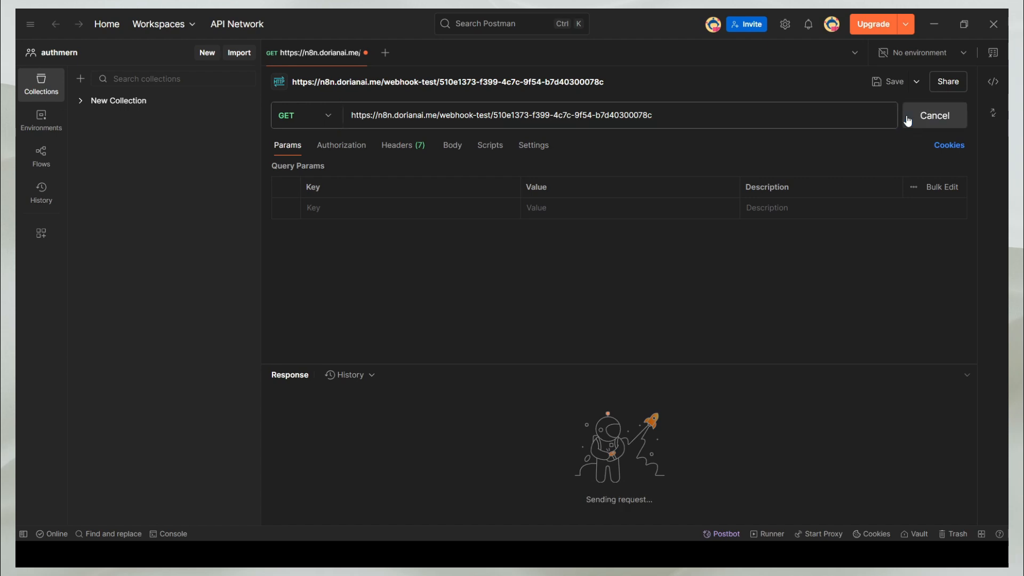
click(943, 30)
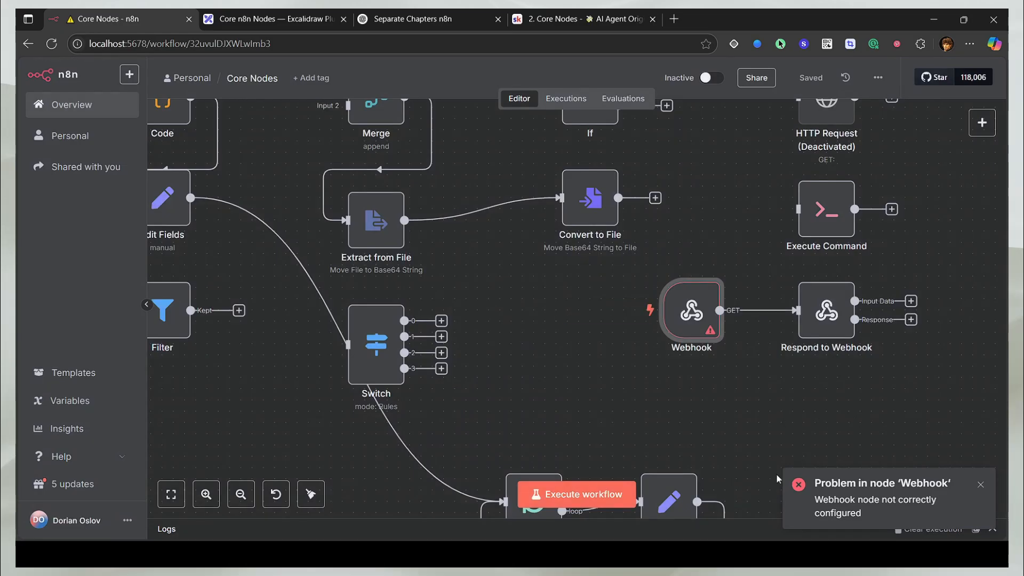
Step: In n8n, set the Webhook node's Respond parameter to Using 'Respond to Webhook' Node
double_click(717, 323)
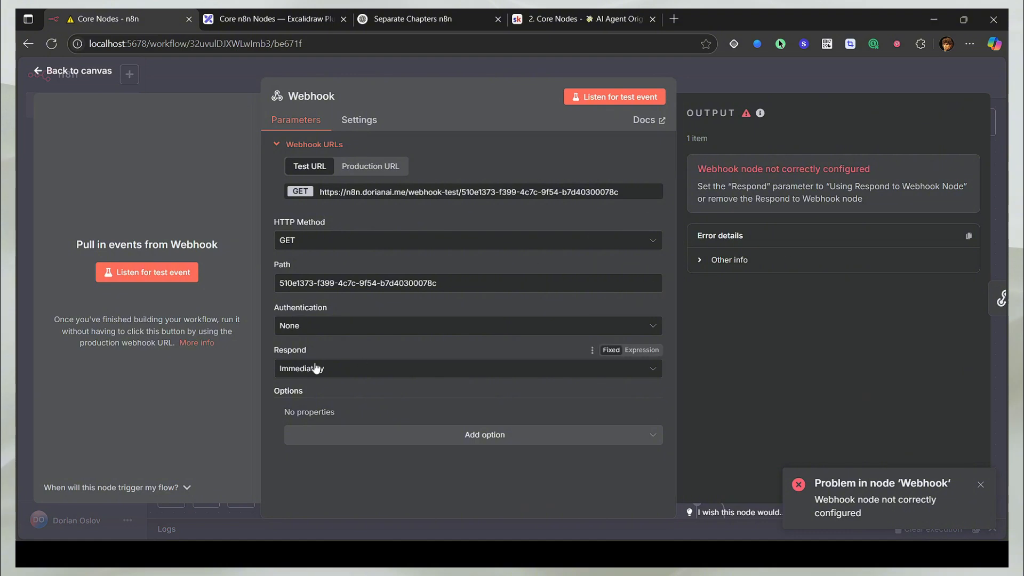
click(341, 369)
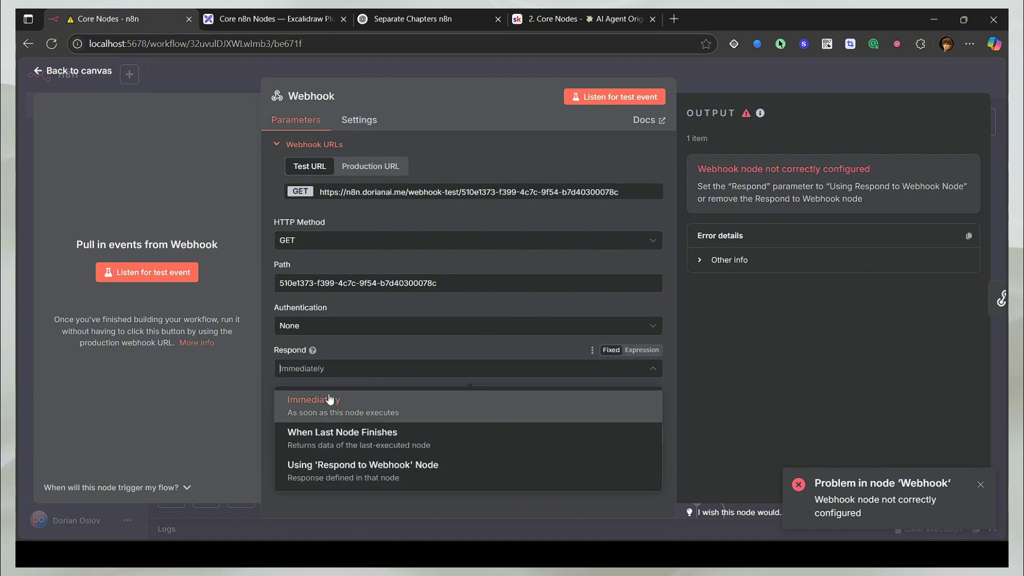
click(373, 472)
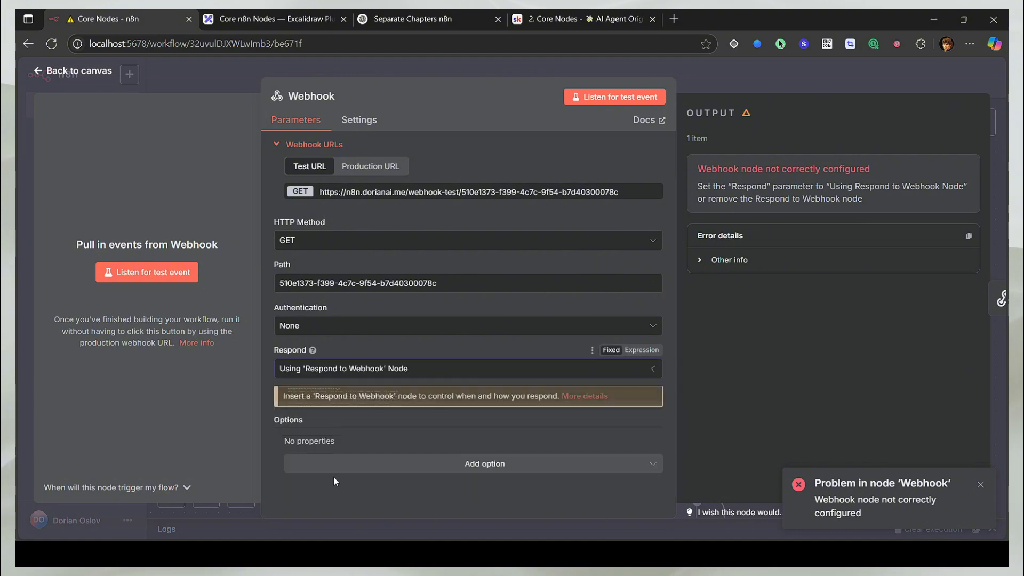
click(725, 84)
Step: Start the Webhook node listening again and resend the GET request from Postman
click(668, 269)
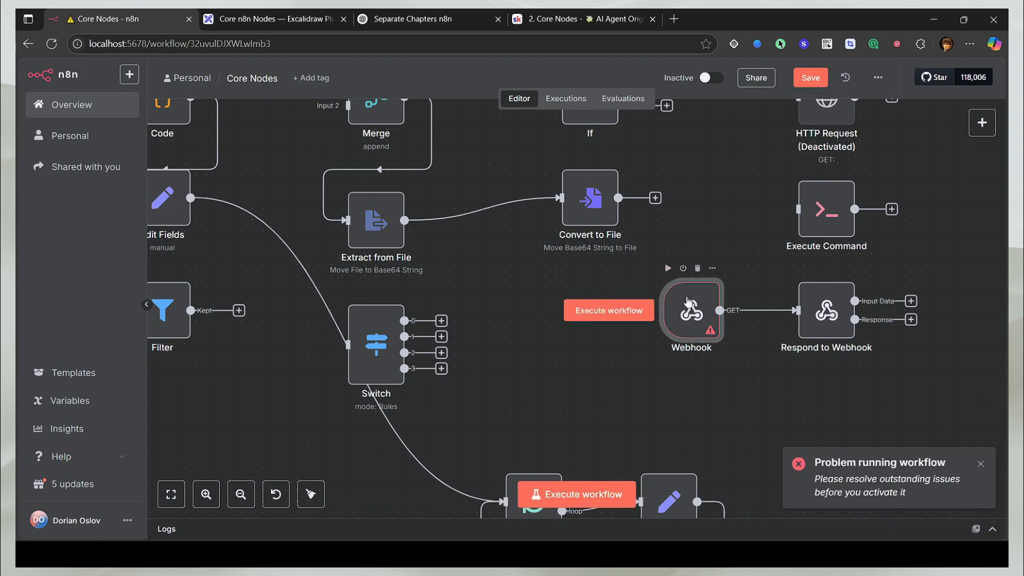
double_click(688, 301)
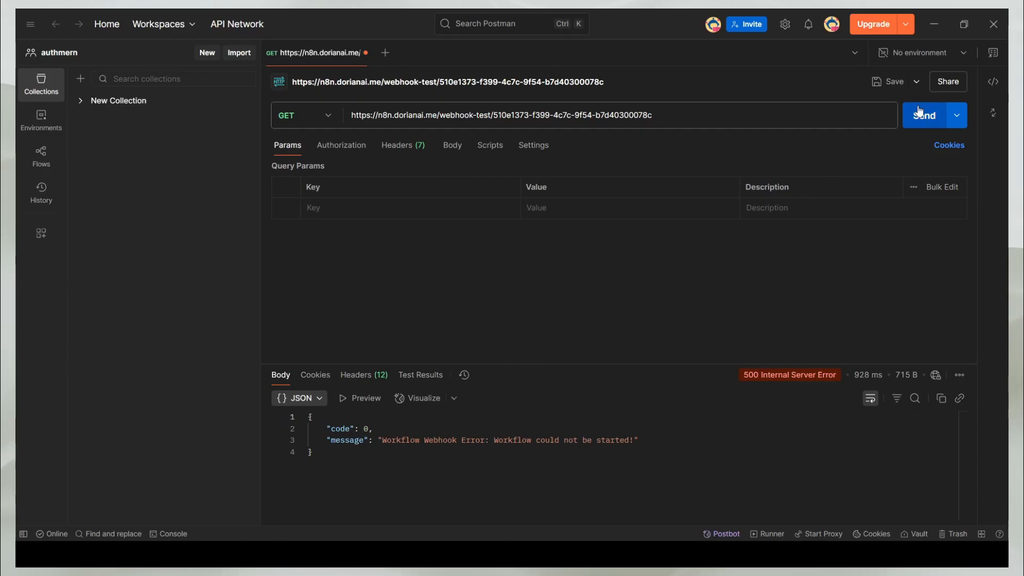
click(918, 111)
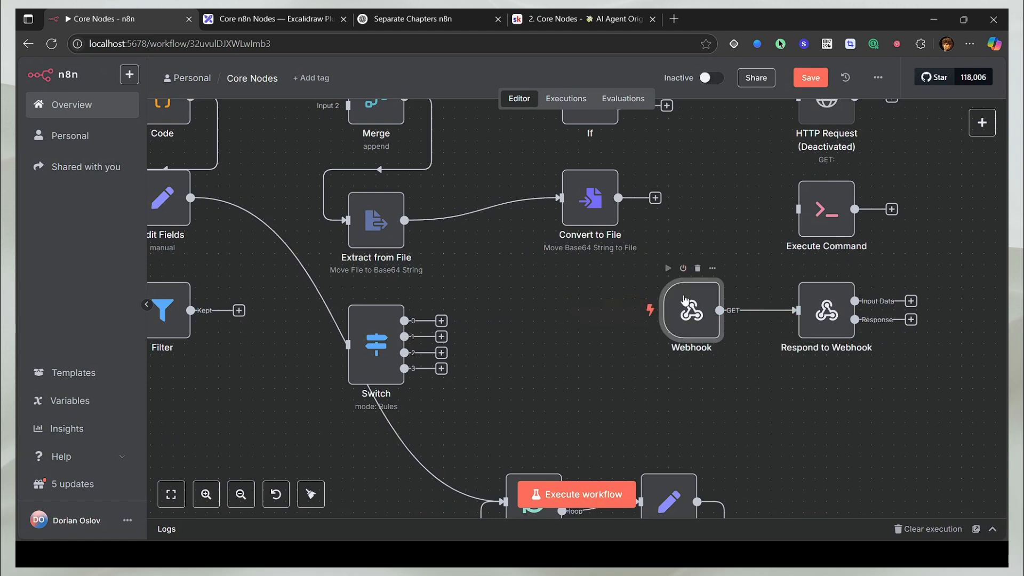
Step: Back in n8n, review the Webhook node's Respond options and open the Respond to Webhook node
double_click(690, 310)
click(359, 374)
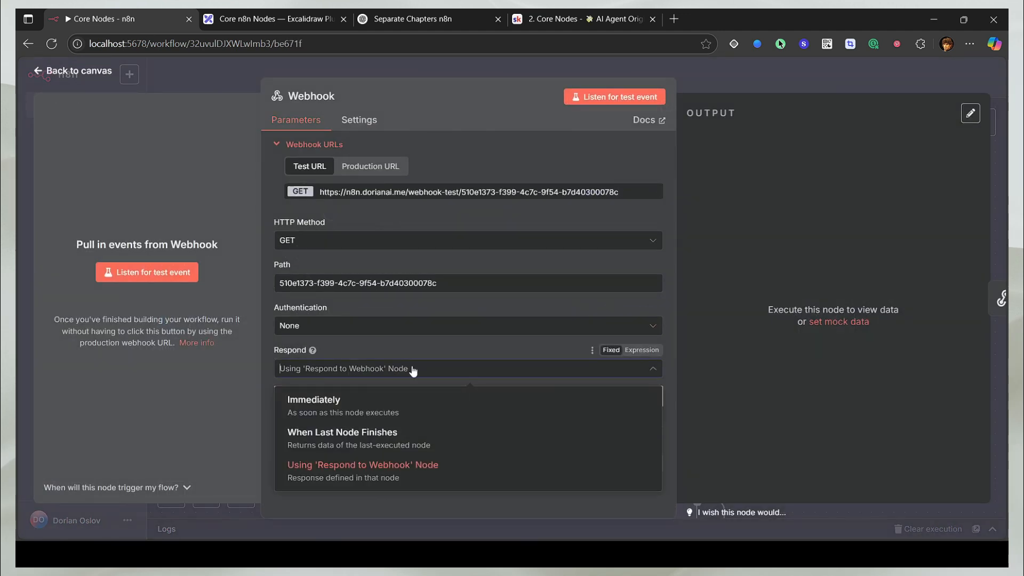
click(729, 86)
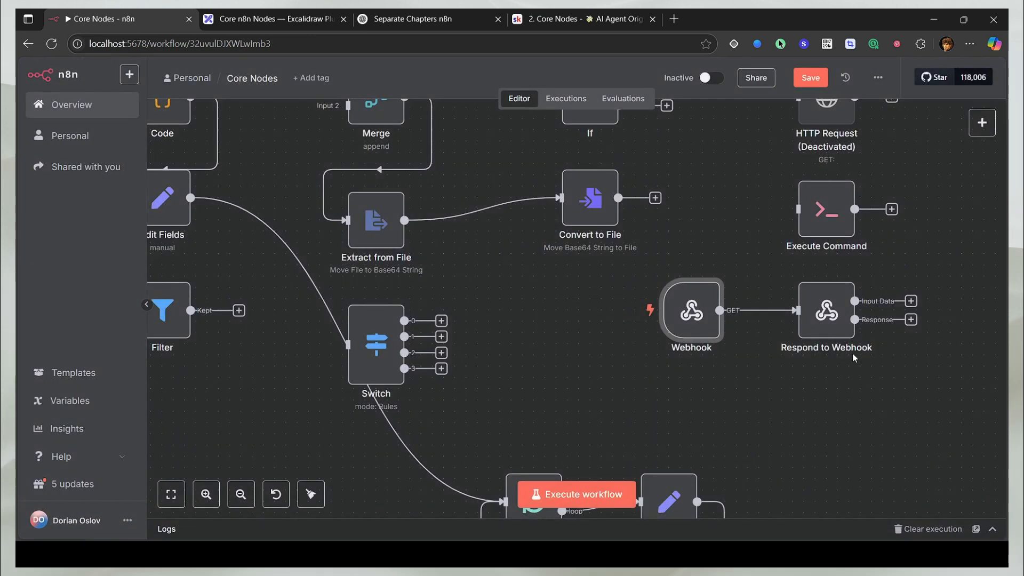
double_click(691, 310)
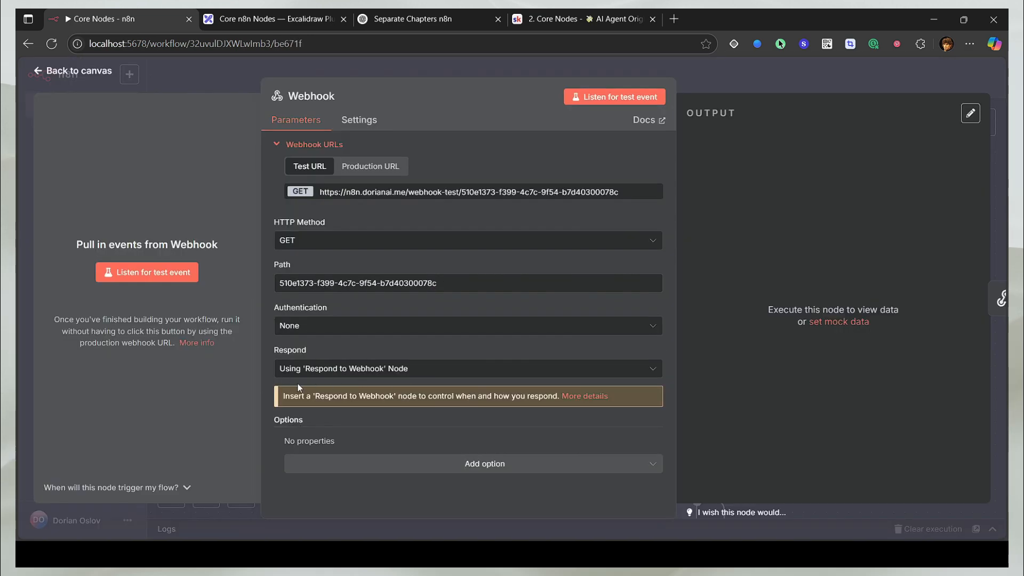
click(740, 83)
drag(921, 341, 796, 374)
scroll(795, 375, up, 5)
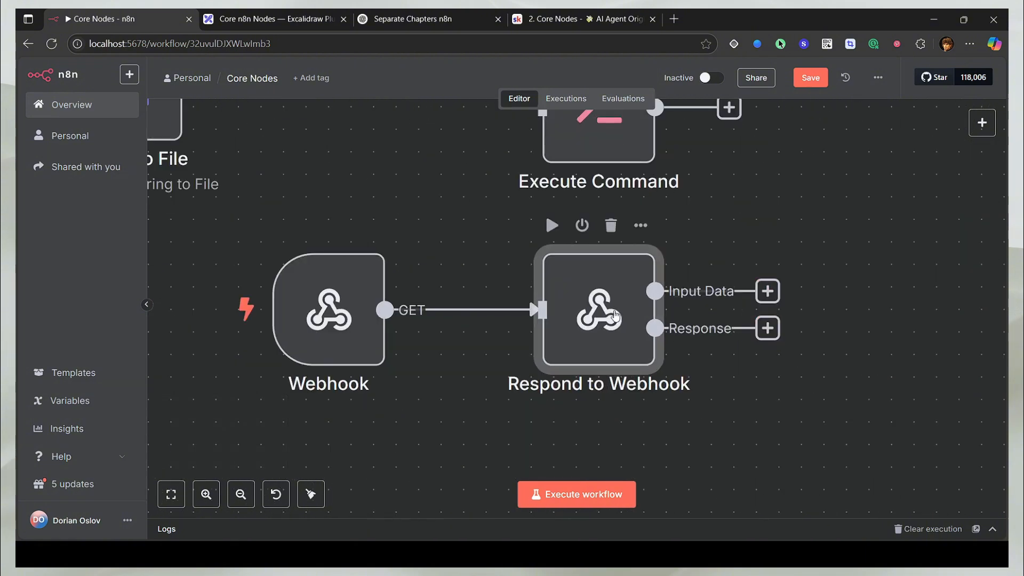
double_click(614, 318)
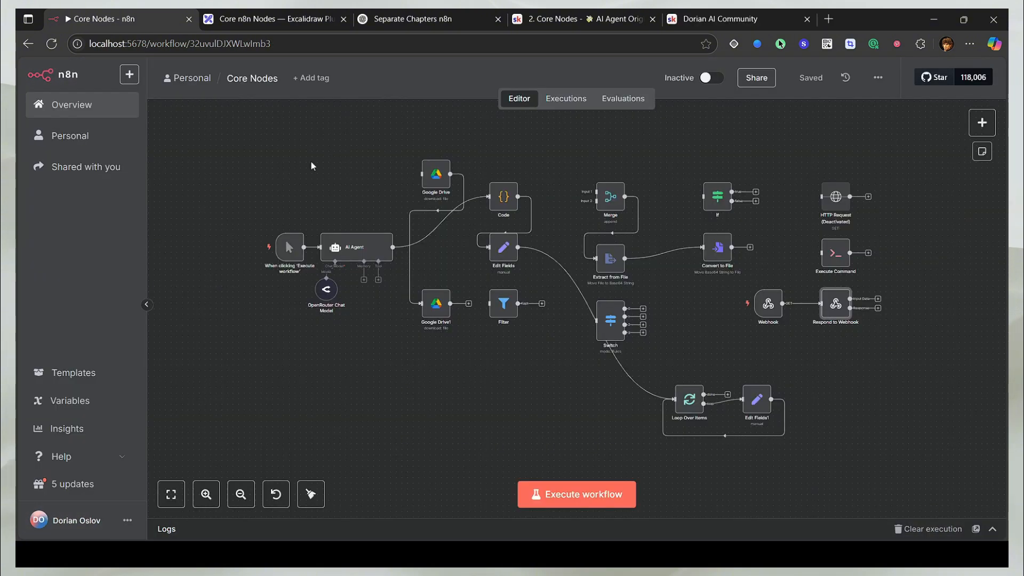